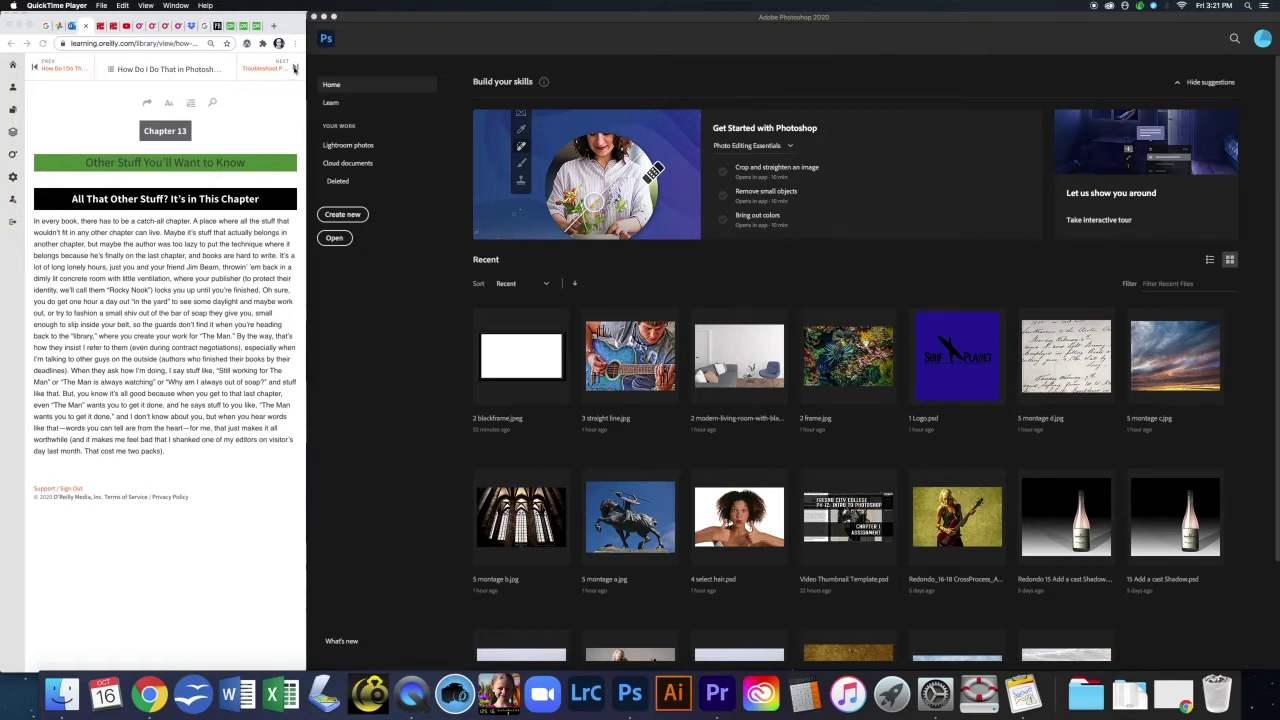
Step: Advance the online book to the next page, then open 1 Logo.psd from the Ch 13 Kelby-Rocky Nook folder in Photoshop
left_click(295, 68)
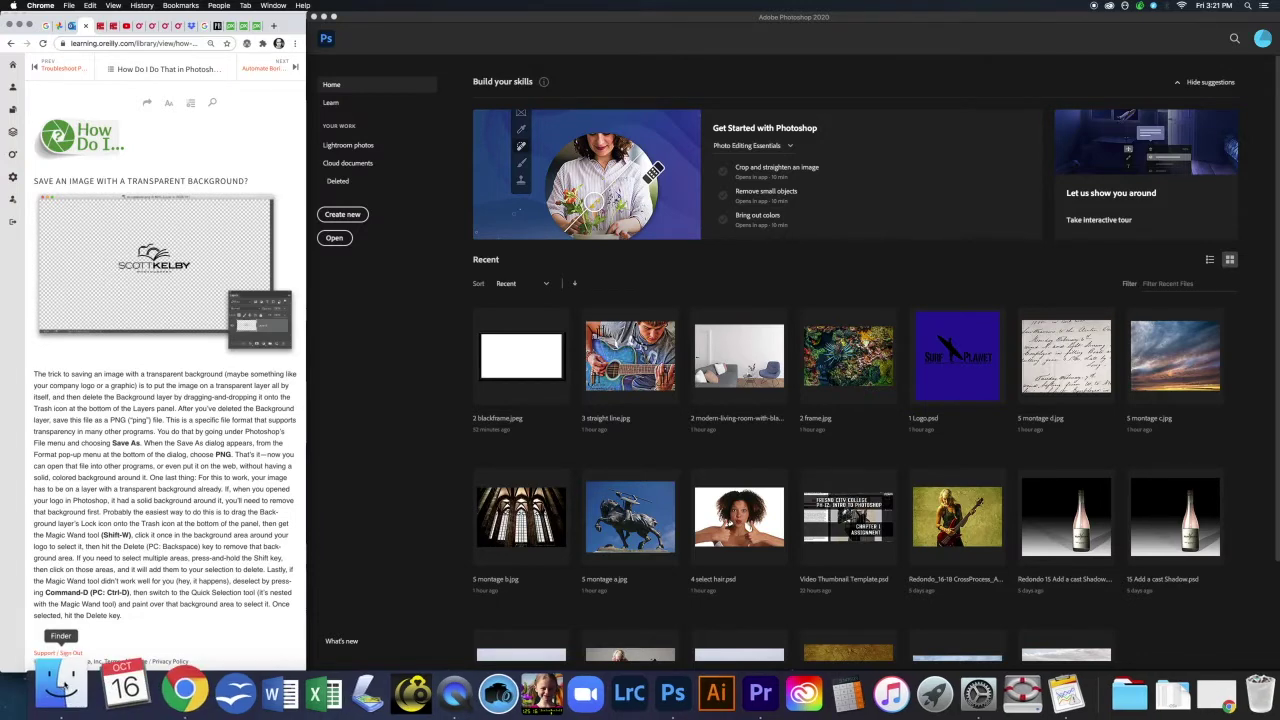
left_click(61, 693)
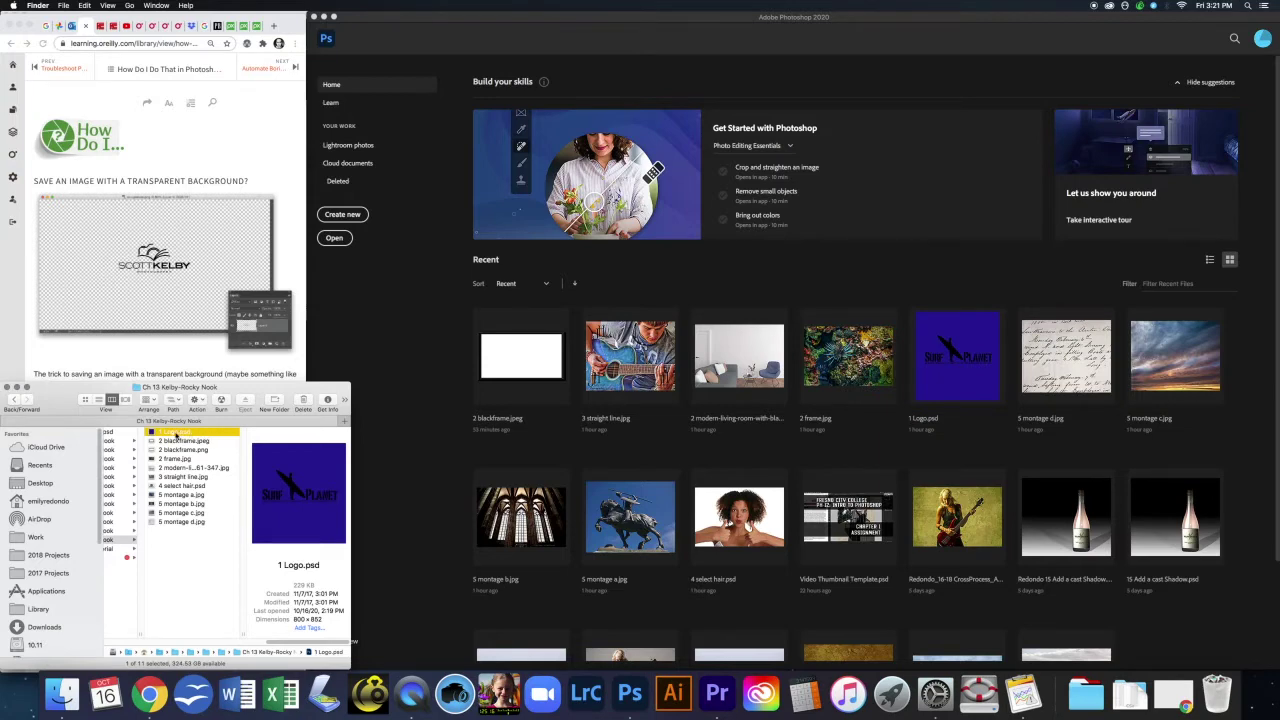
left_click_drag(175, 432, 626, 687)
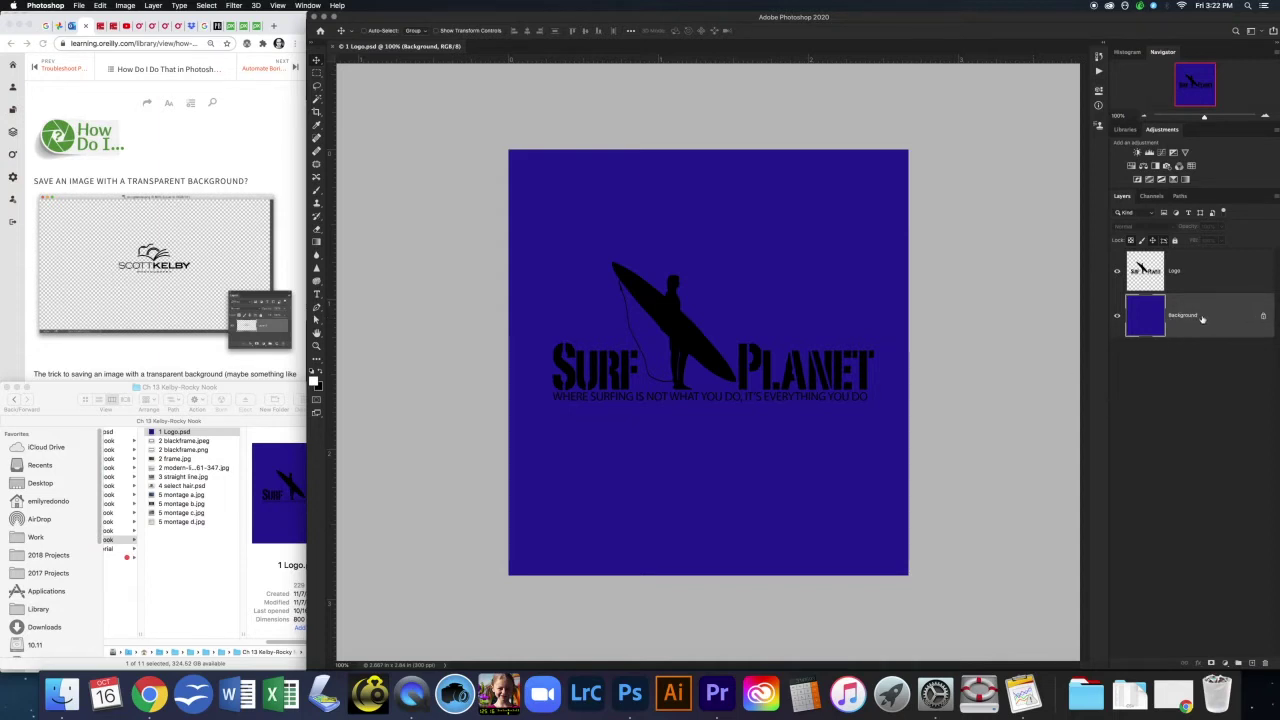
Step: Unlock the blue Background layer and delete it so only the Logo layer remains
left_click(1262, 316)
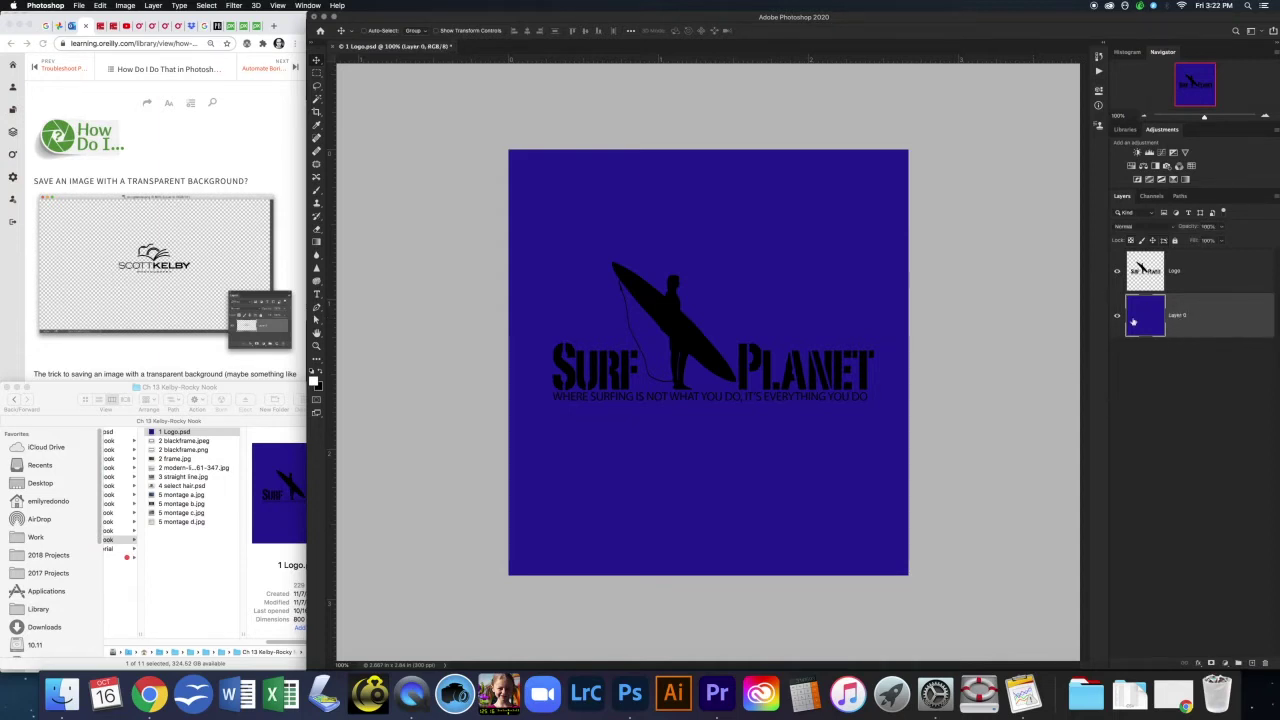
left_click(1239, 314)
left_click_drag(1247, 318, 1266, 665)
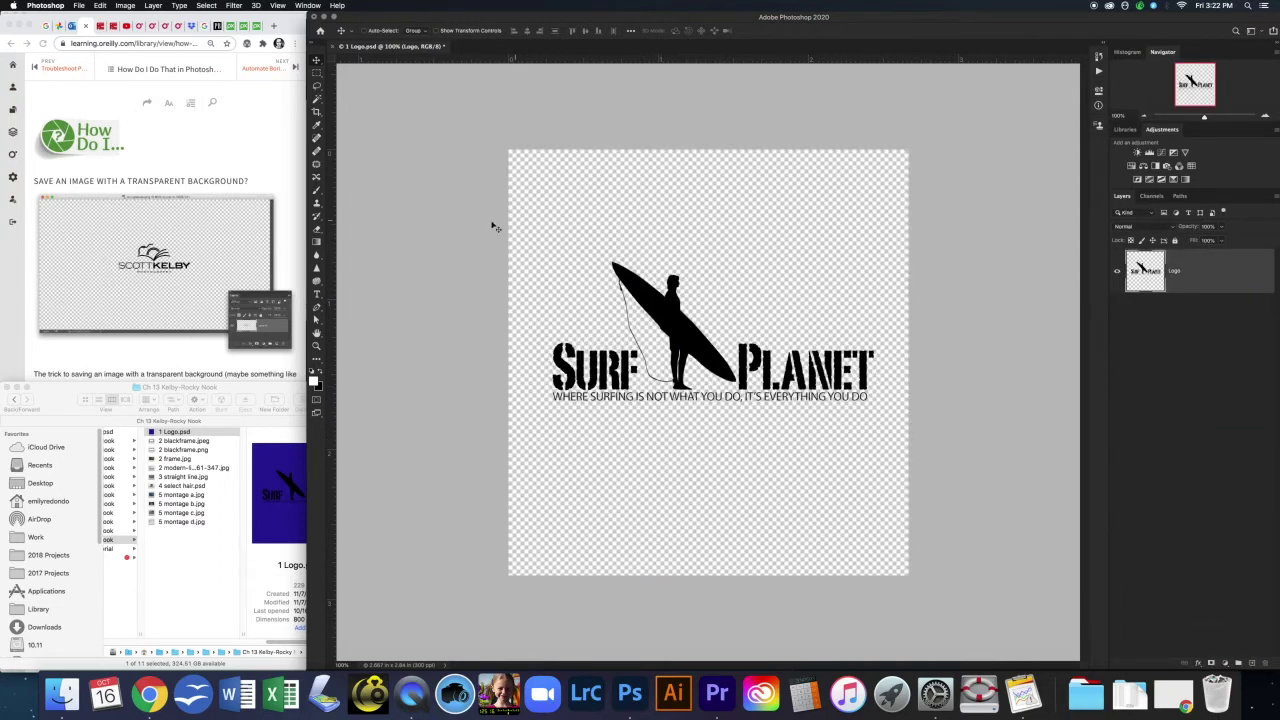
Step: Save the logo as 1 Logo.png in PNG format with the Large file size (Fastest saving) option
left_click(78, 6)
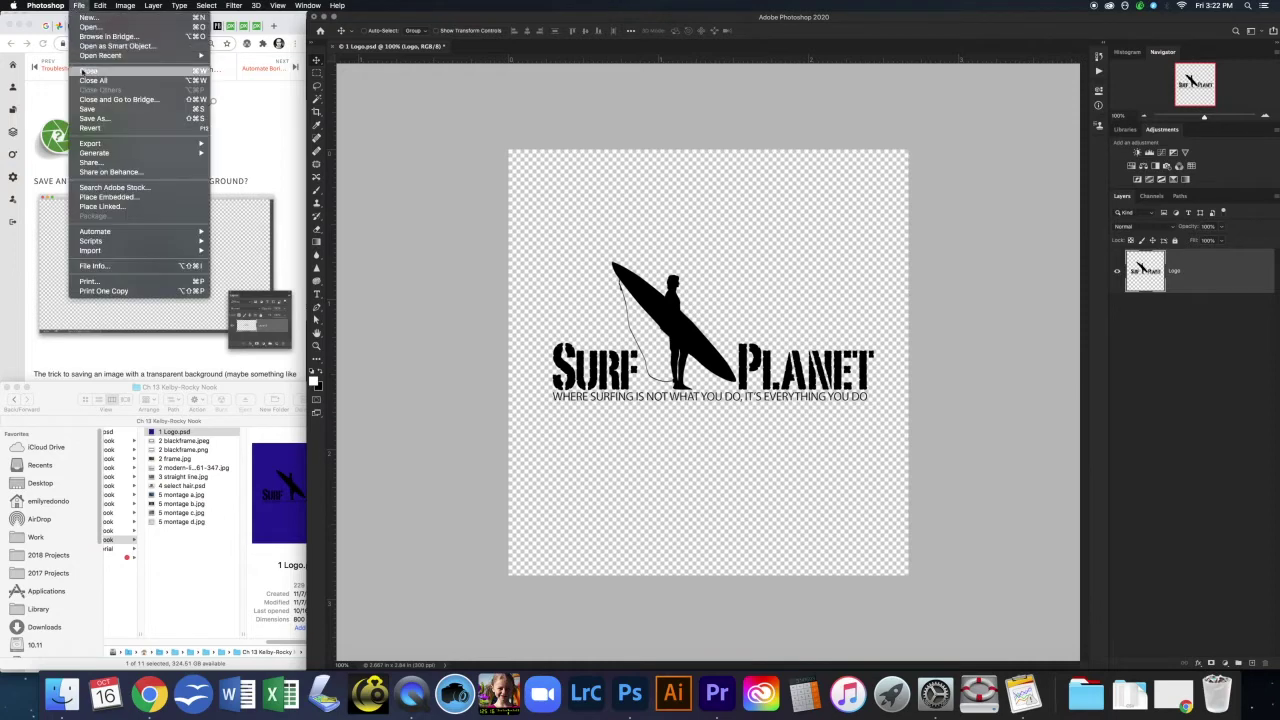
left_click(93, 119)
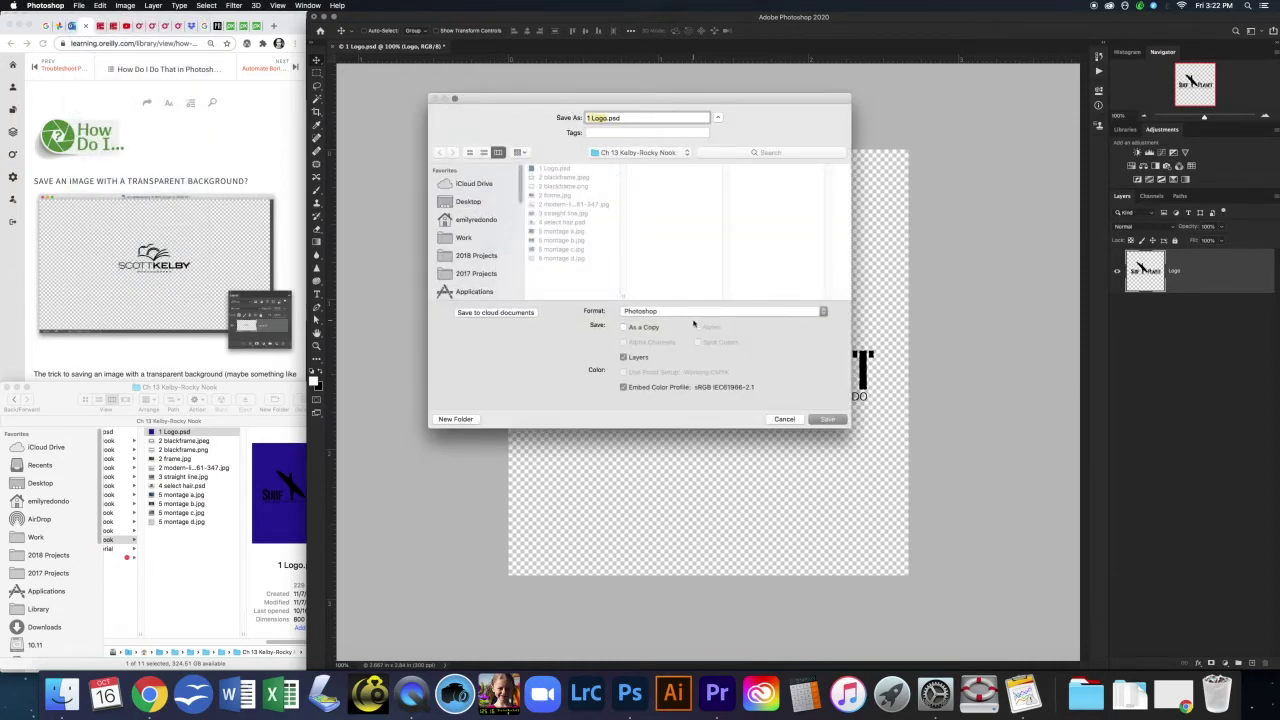
left_click(687, 311)
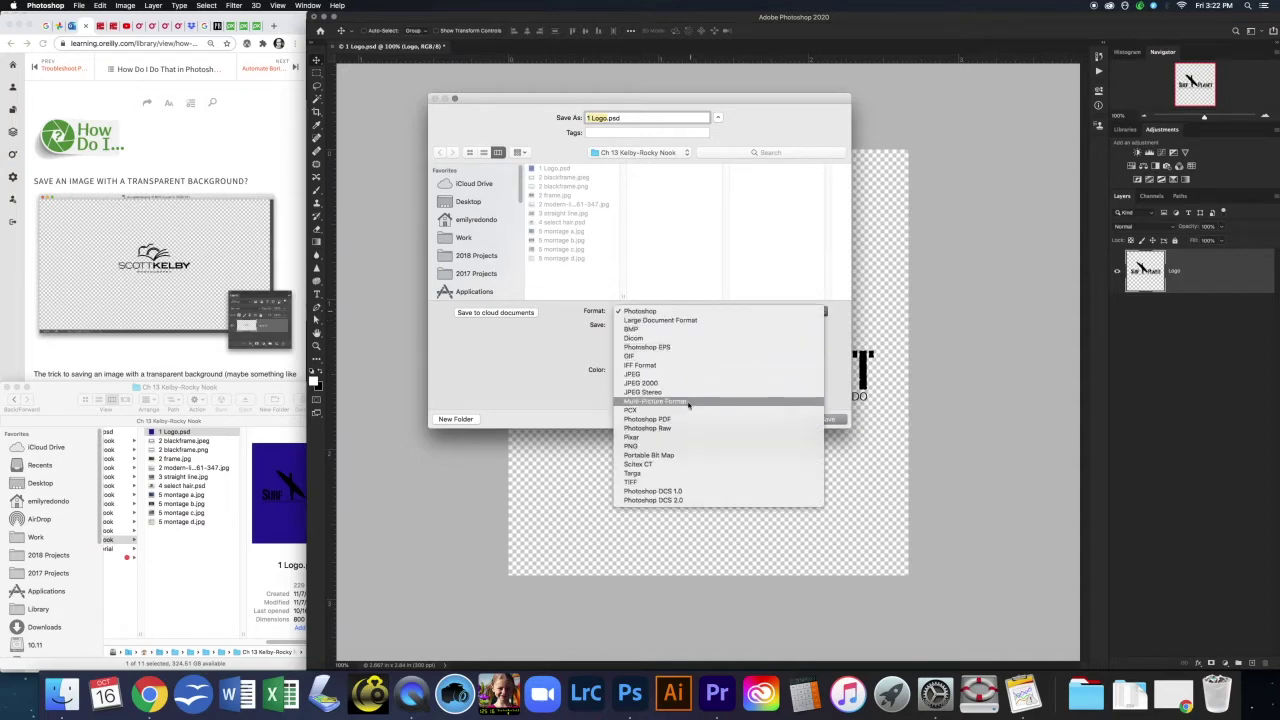
left_click(680, 447)
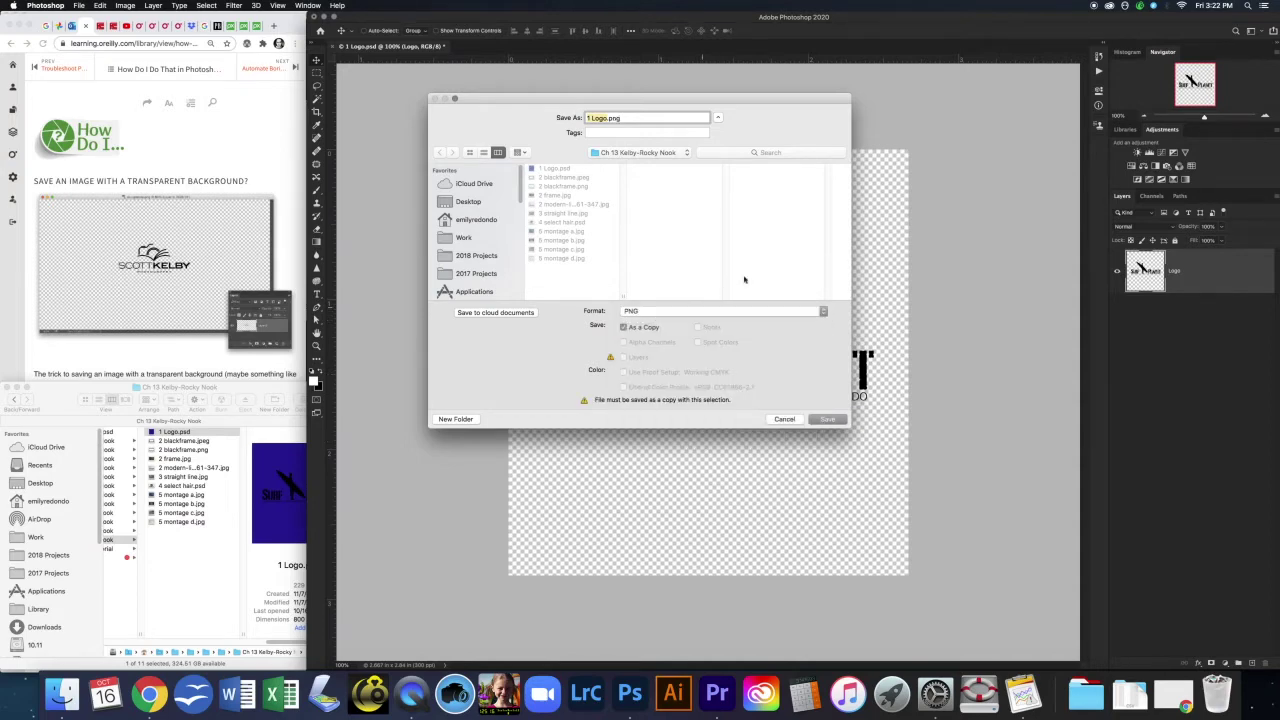
left_click(828, 419)
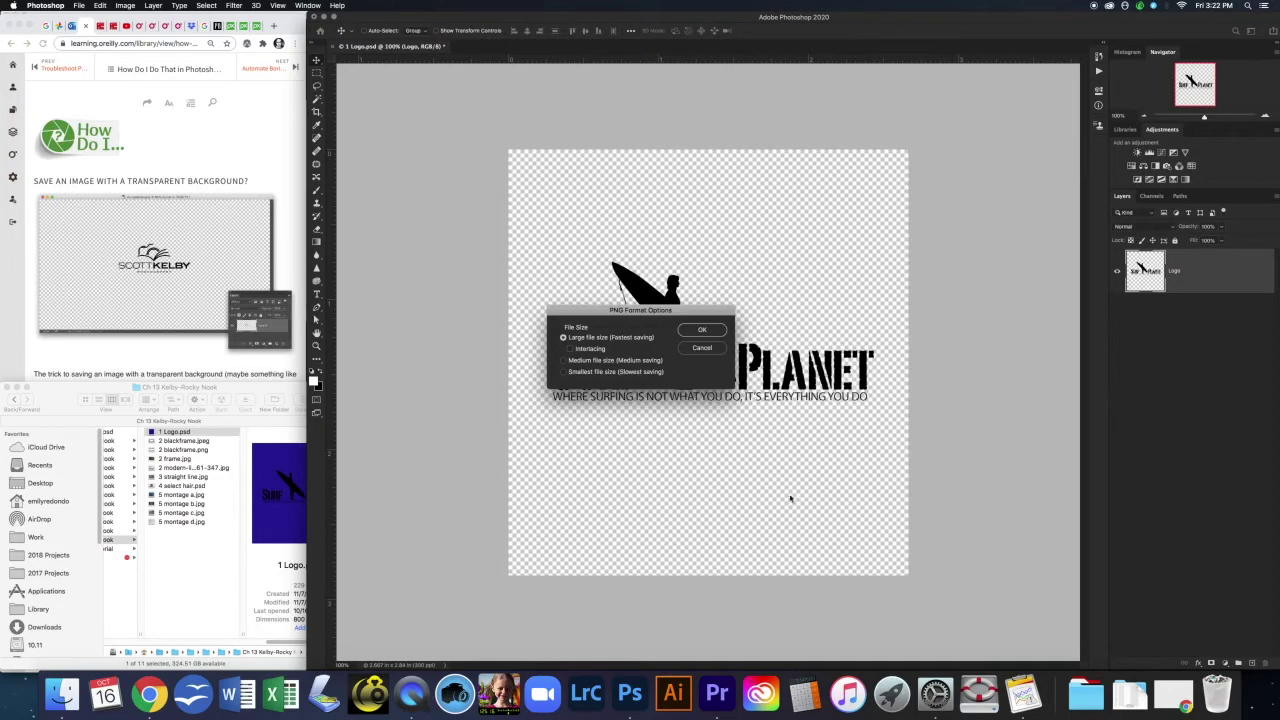
left_click(704, 331)
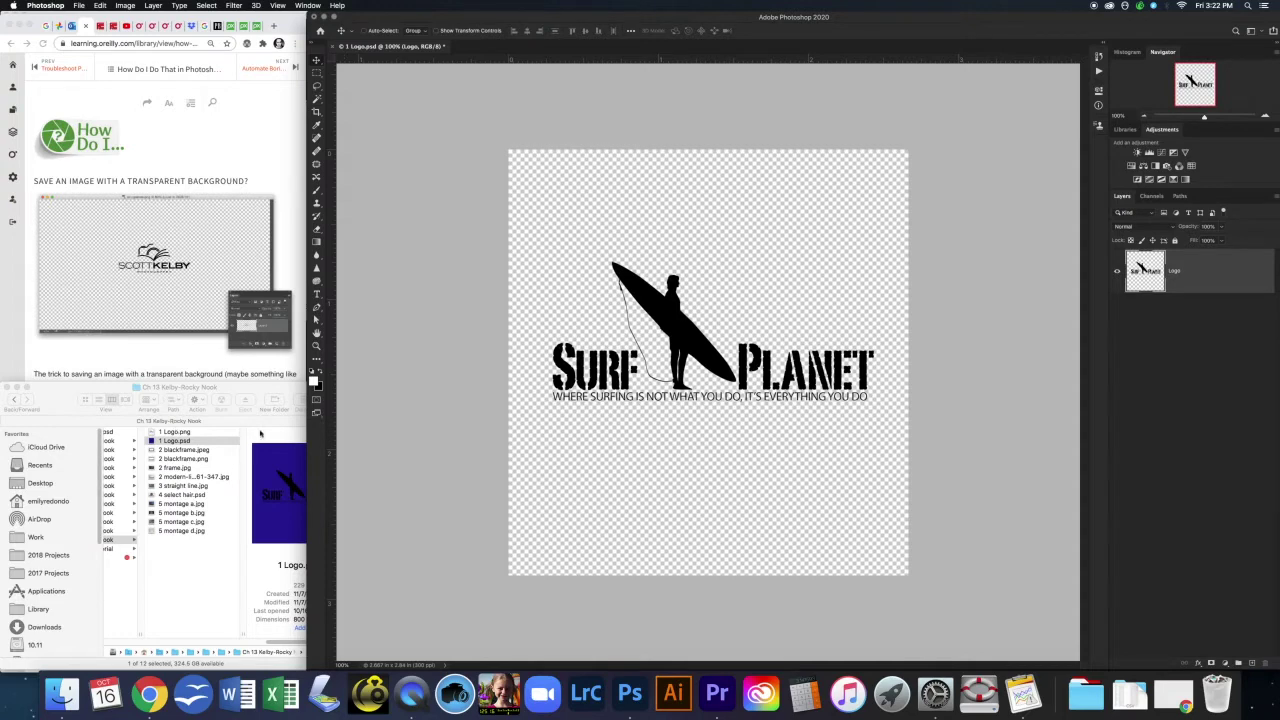
Step: Compare the previews of 1 Logo.psd and 1 Logo.png in Finder, and return to Photoshop
left_click(194, 440)
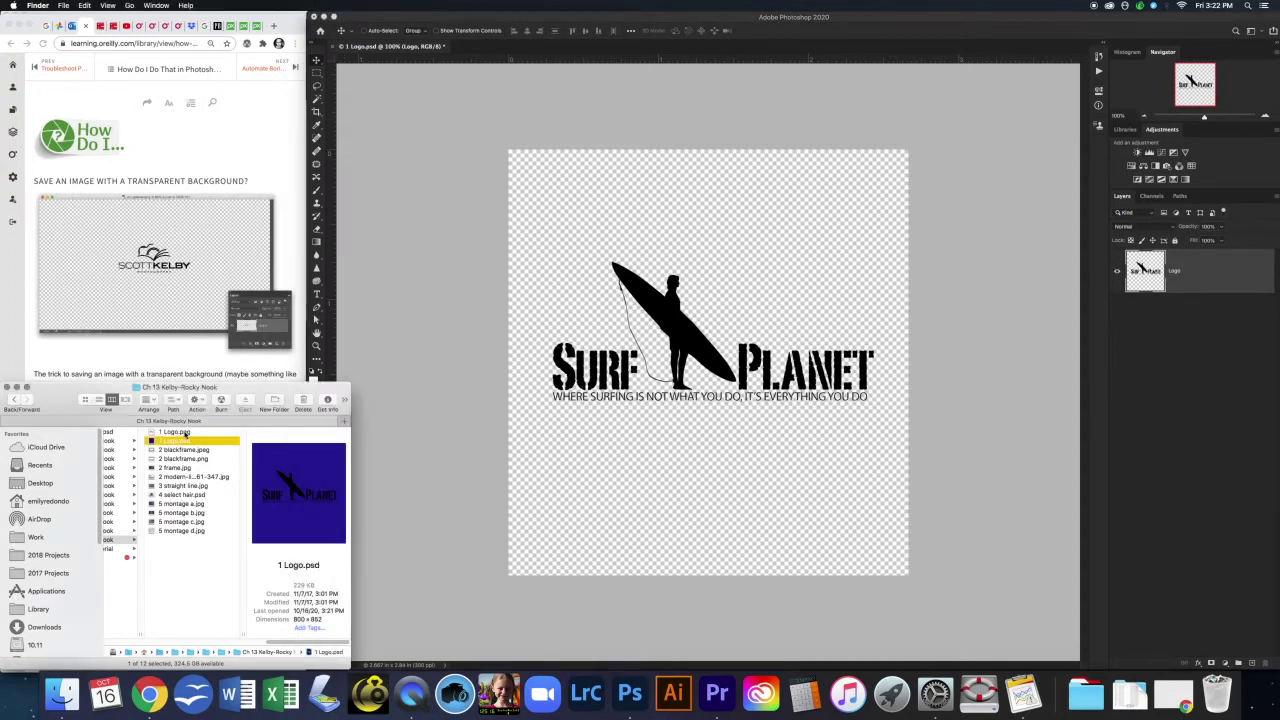
left_click(185, 432)
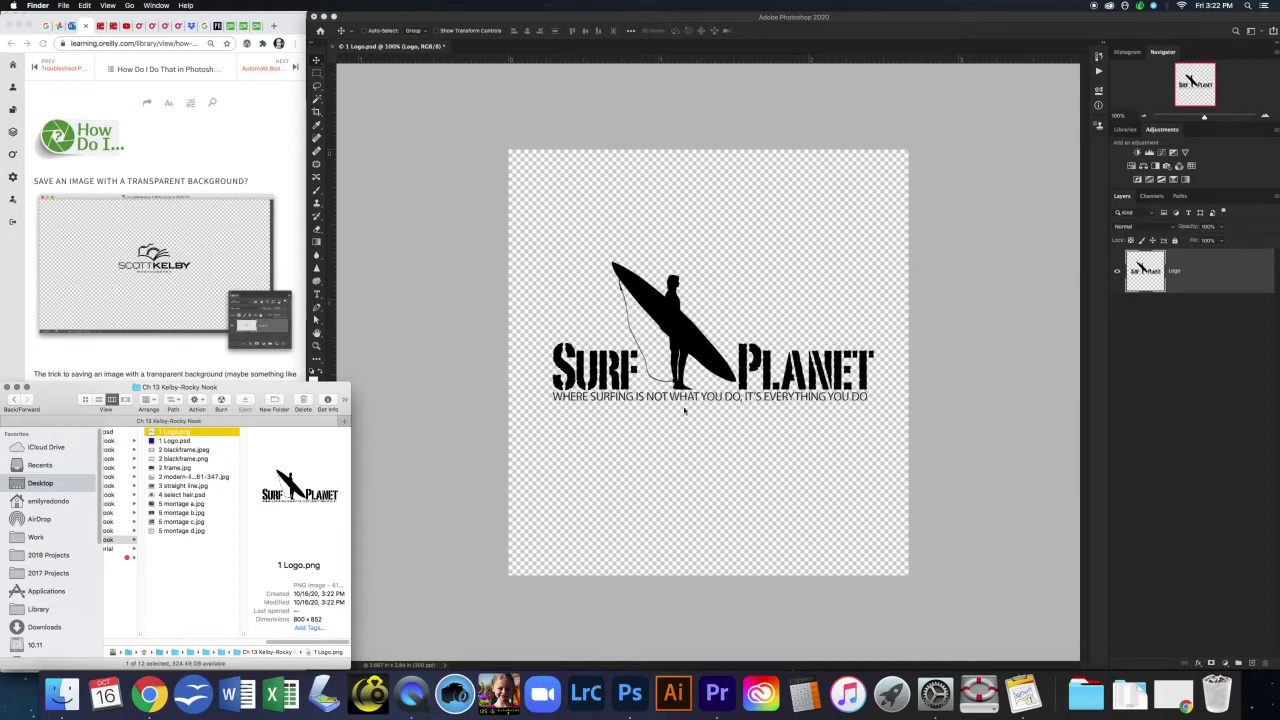
left_click(1027, 420)
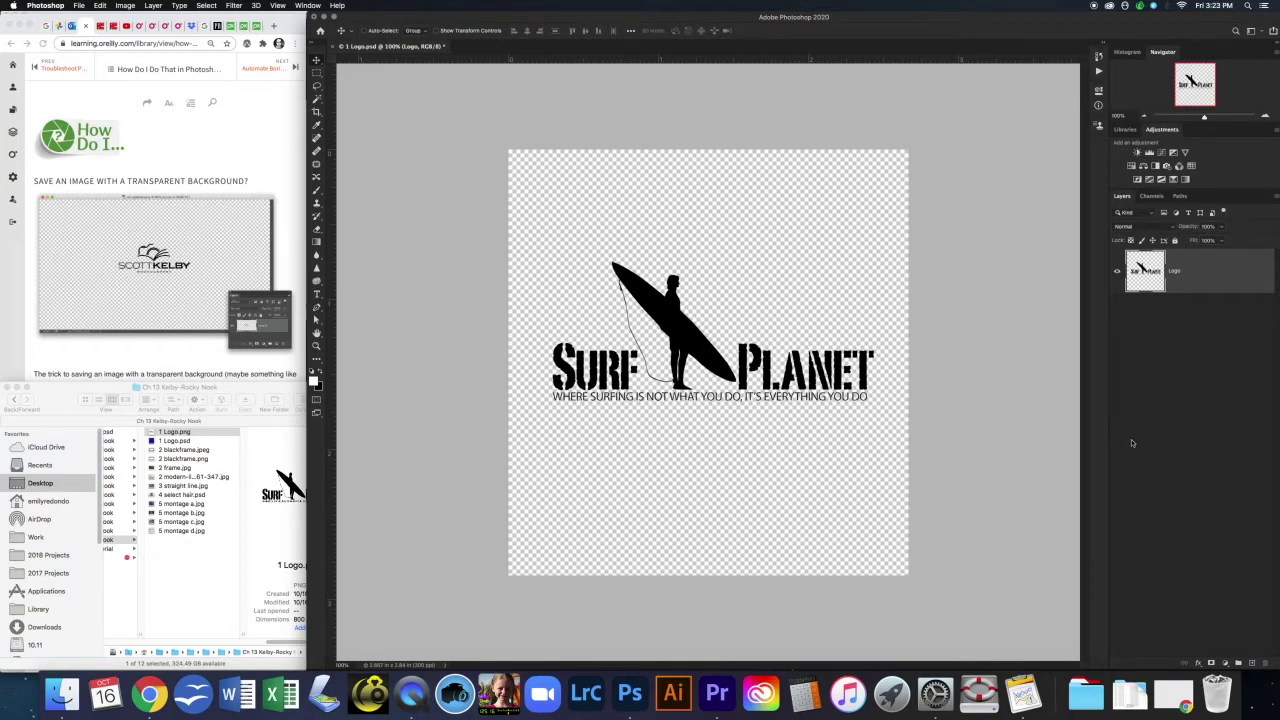
Step: Add a new blank layer and delete the Logo layer
left_click(1252, 664)
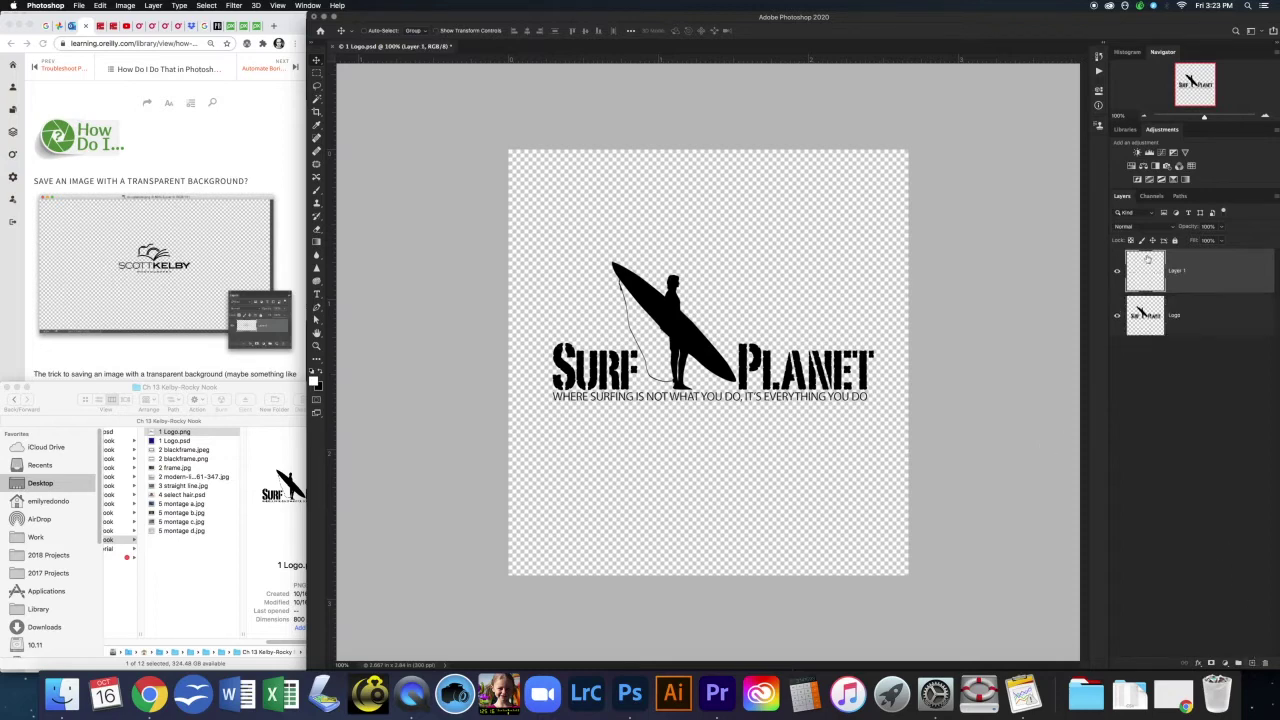
left_click(1197, 316)
key("Delete")
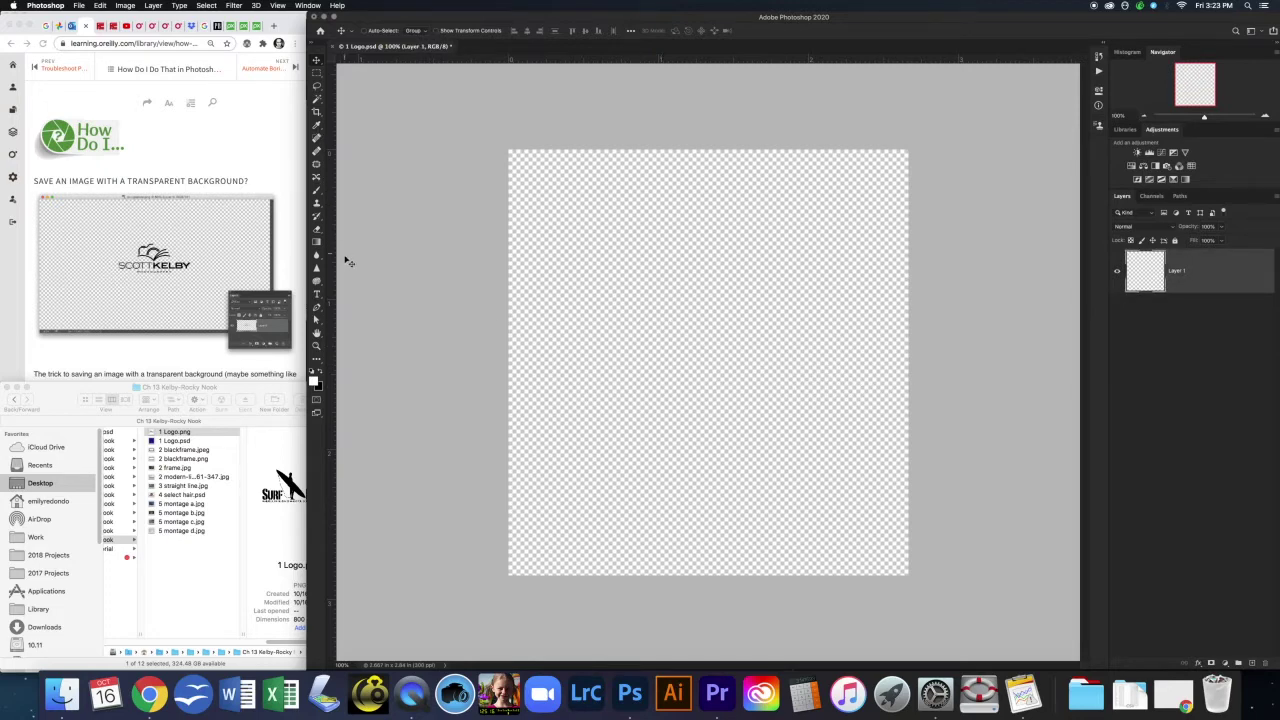
Step: Add a horizontal text line with the person's full name and centre it horizontally on the canvas
left_click(317, 294)
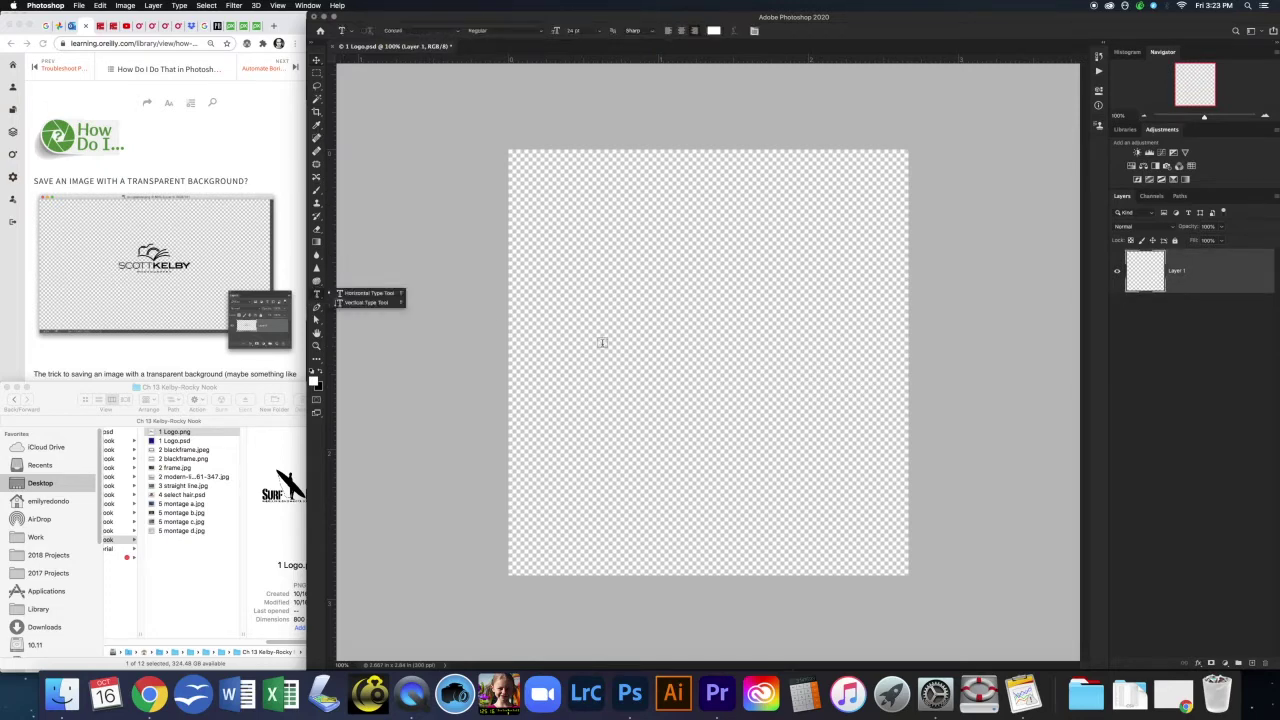
left_click(543, 331)
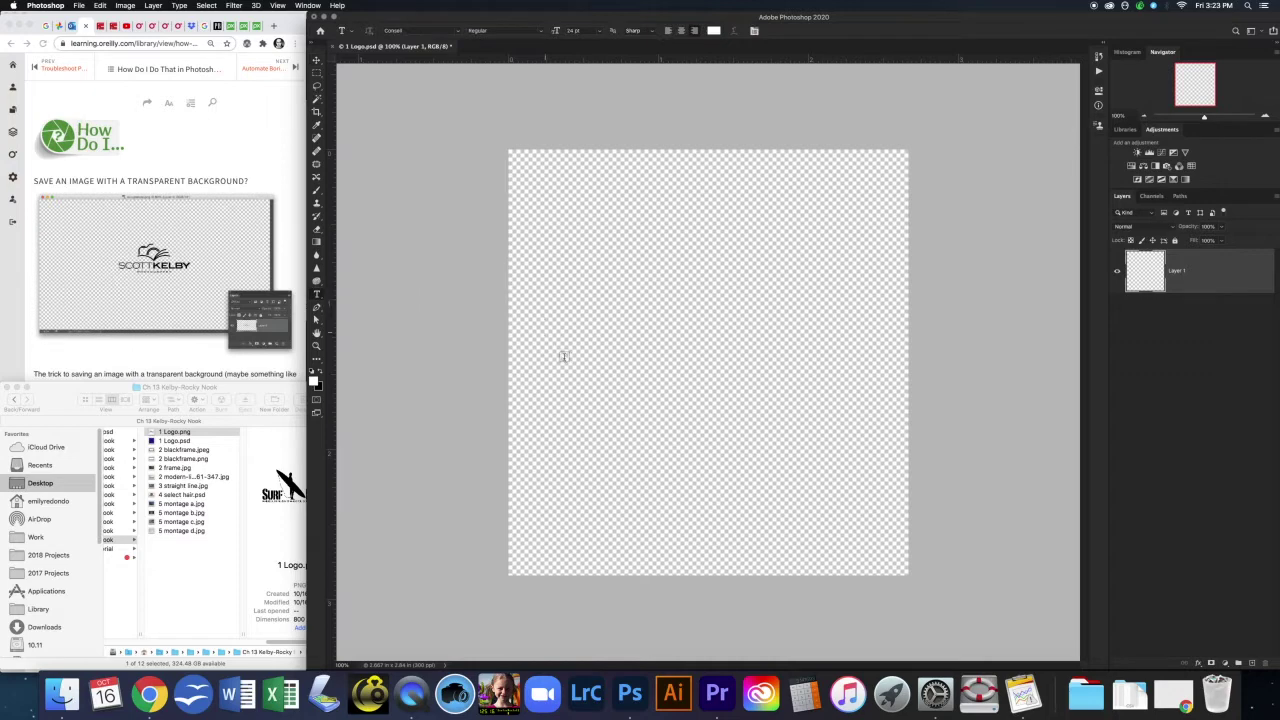
left_click(541, 331)
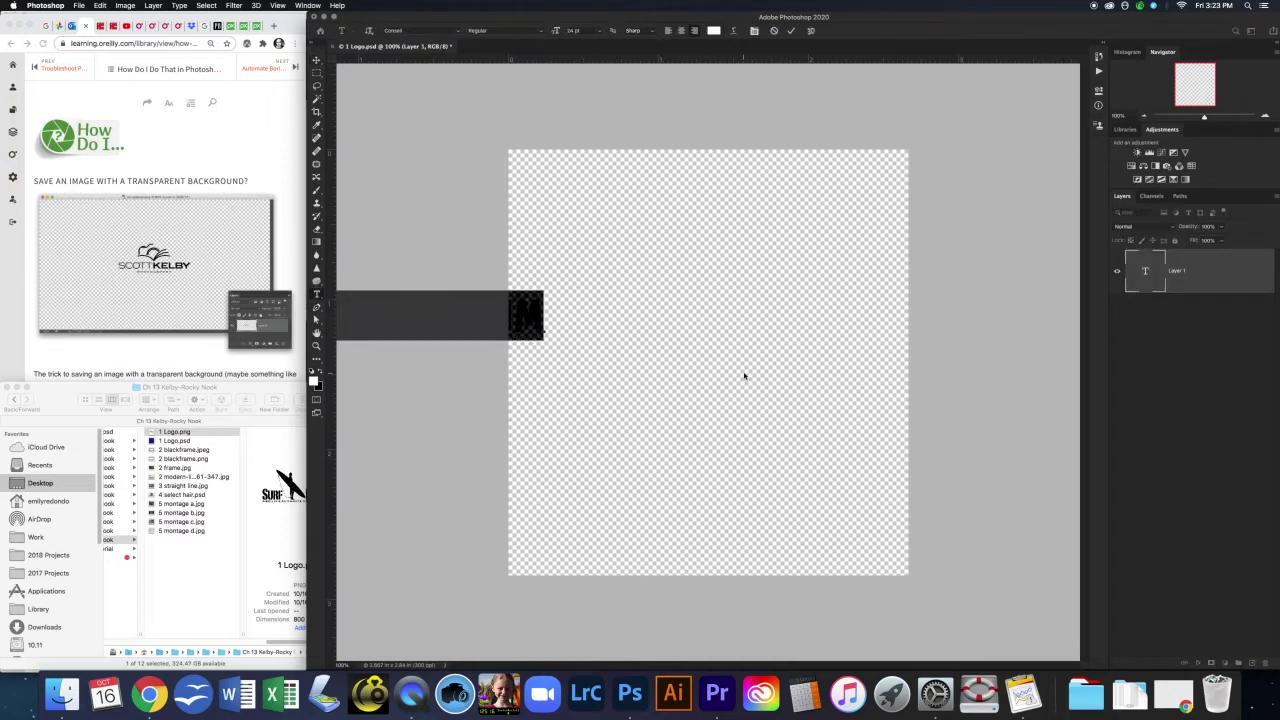
type("Surf Shop Co")
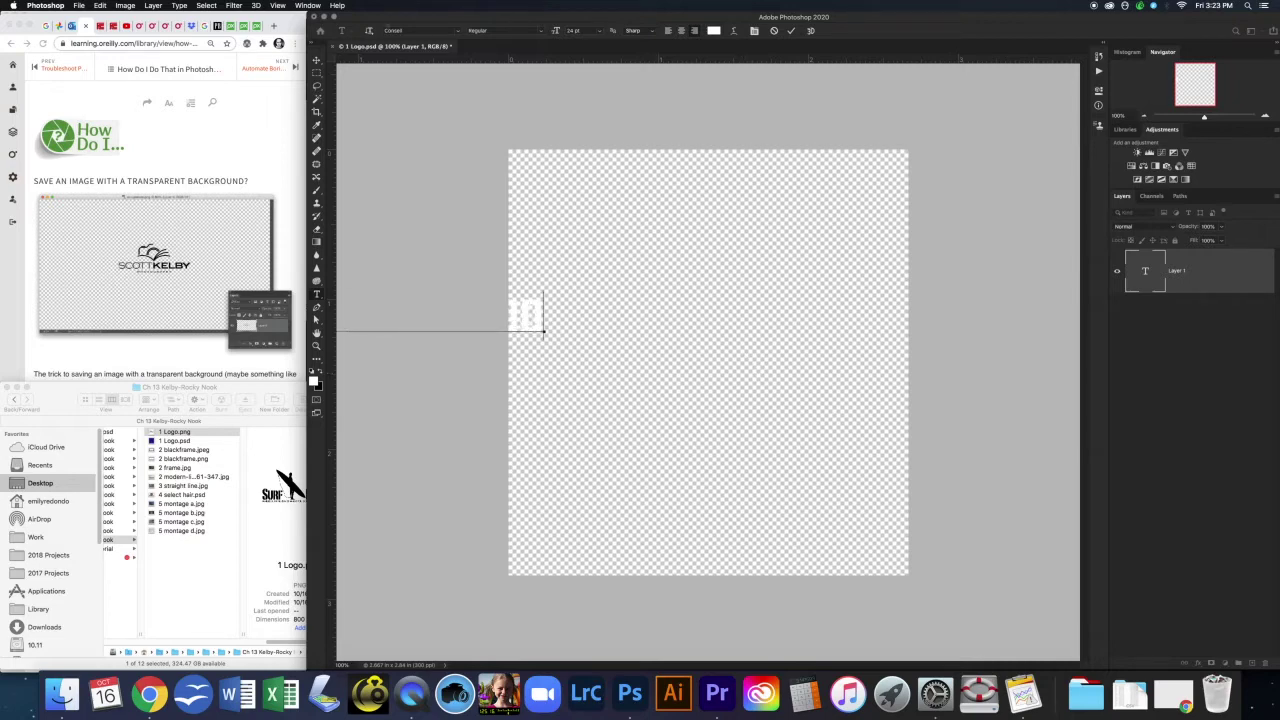
left_click_drag(521, 316, 861, 326)
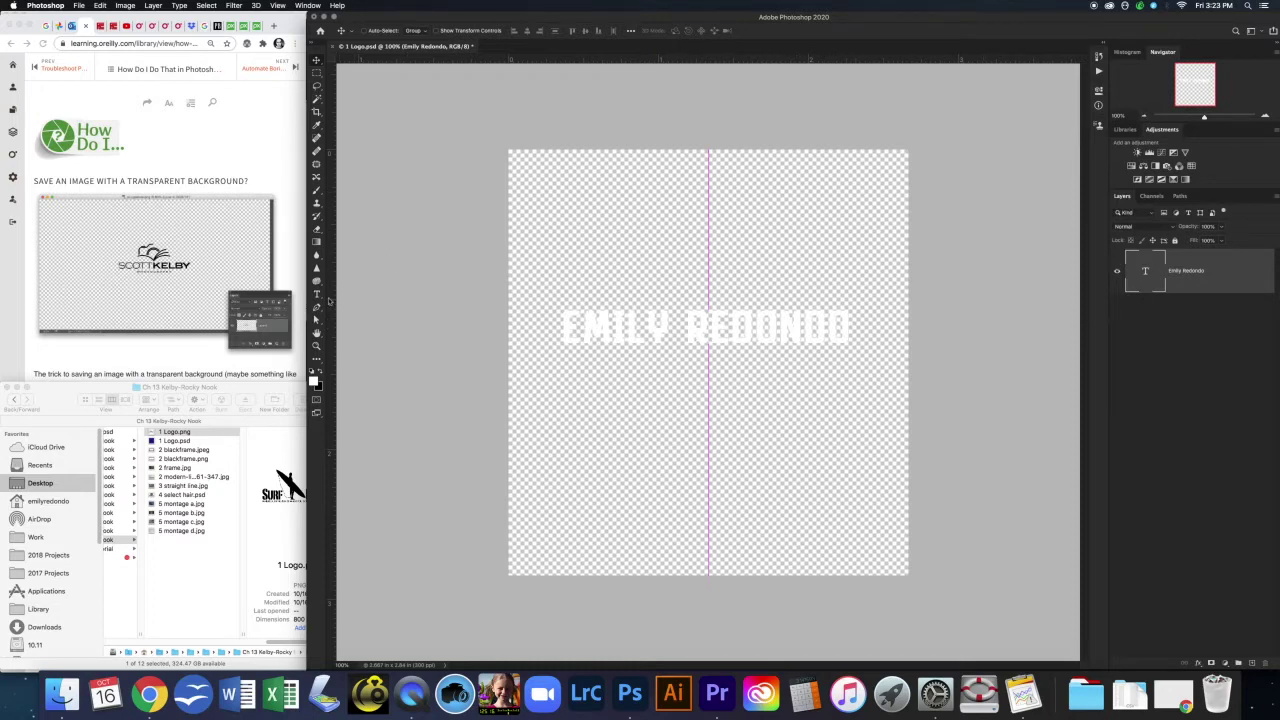
Step: Change the name text's colour to black (000000)
left_click(318, 295)
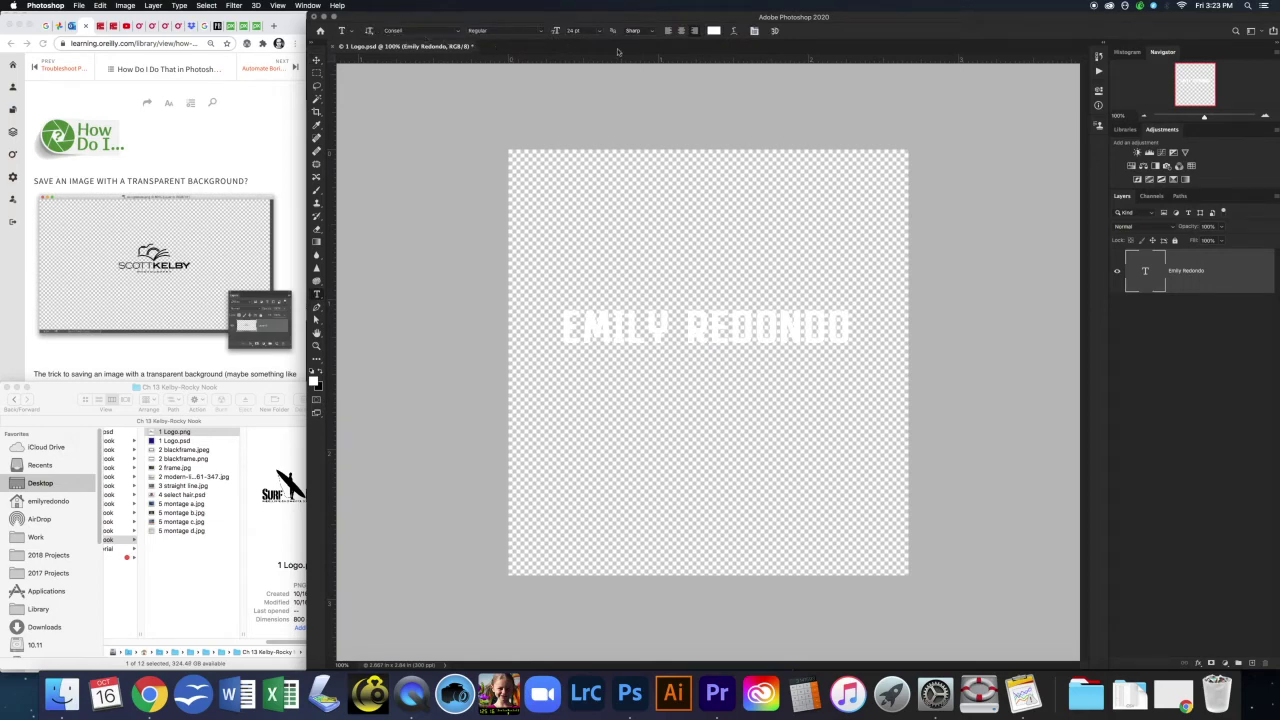
left_click(714, 31)
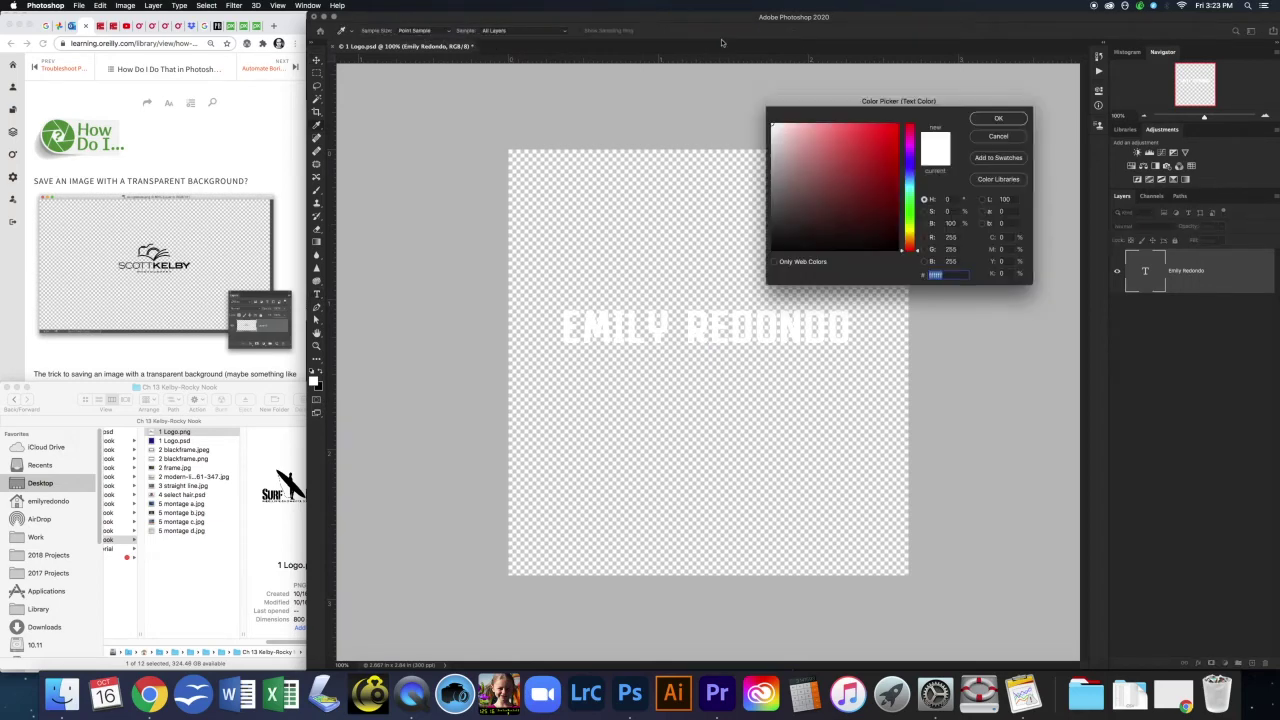
left_click(772, 249)
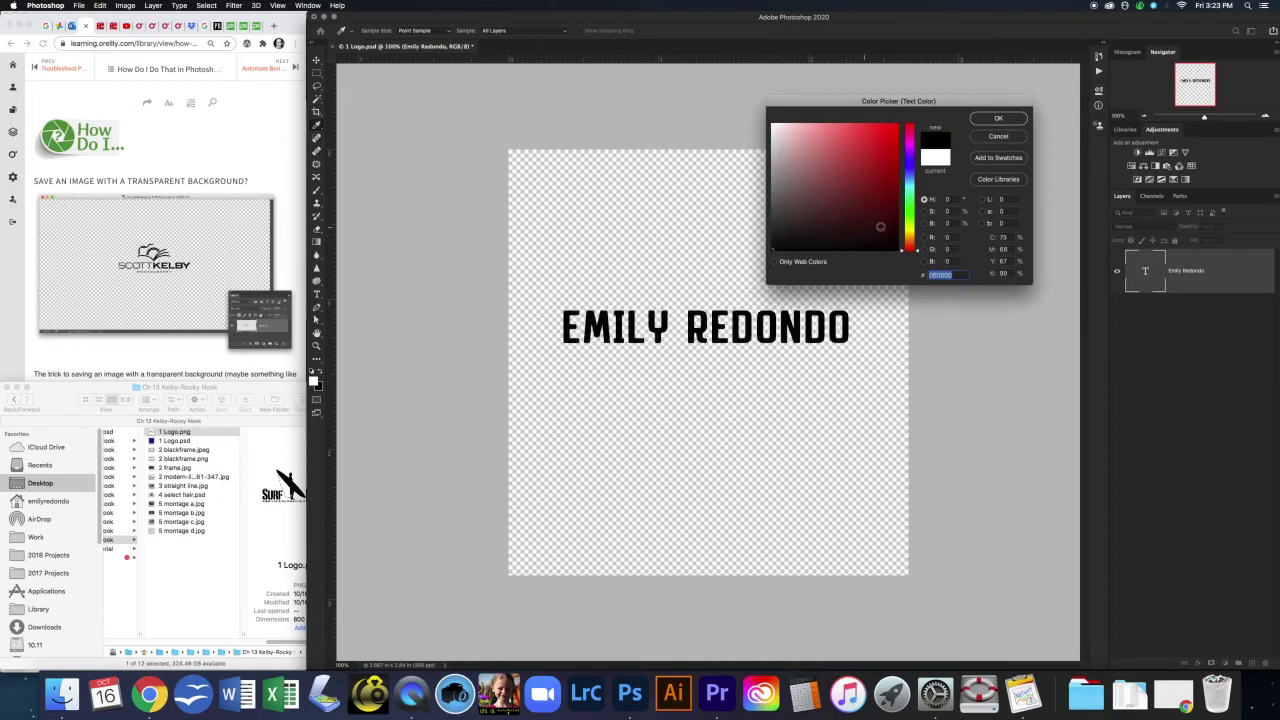
left_click(998, 119)
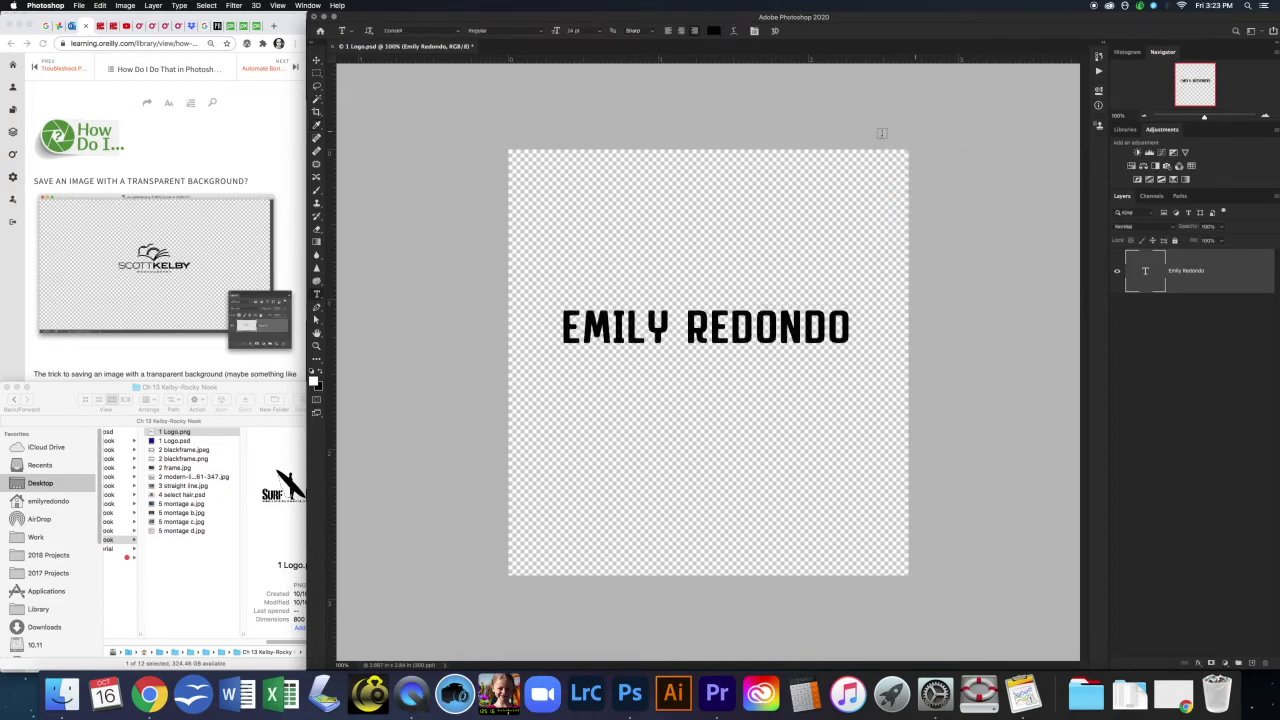
Step: Set the name text's font to Becker Black NF and reposition the text to span the canvas width
left_click(459, 32)
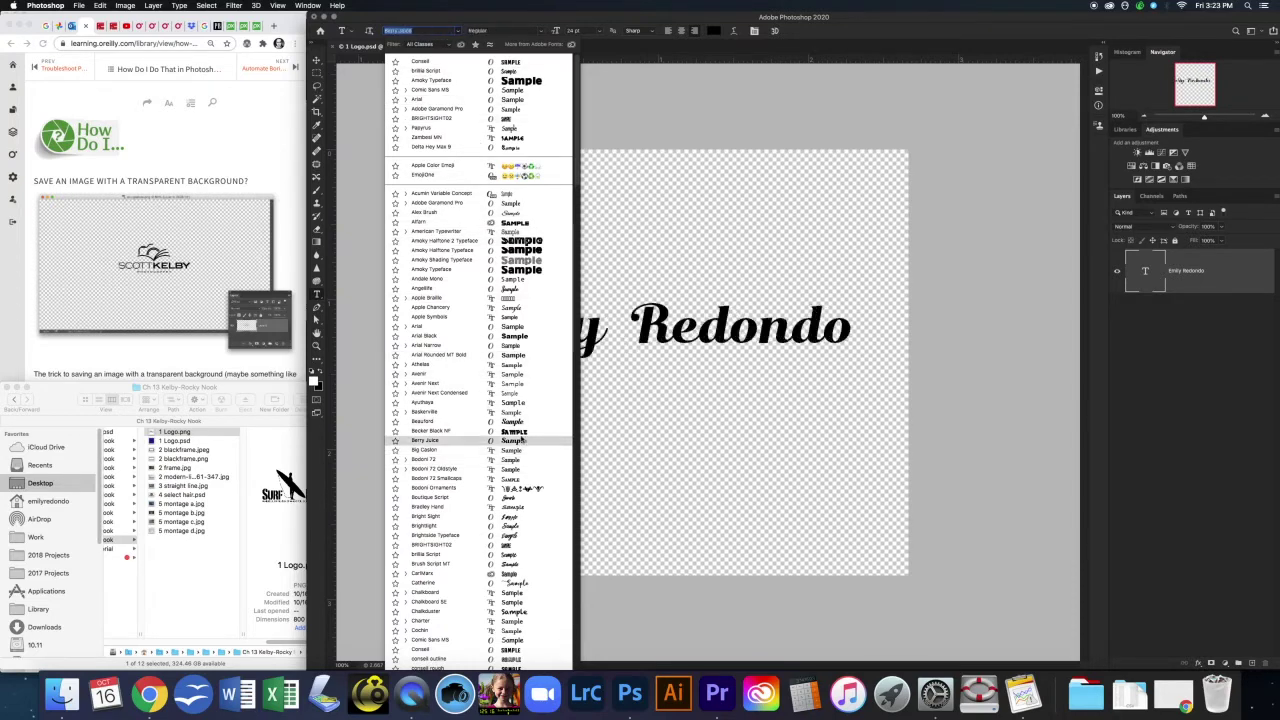
left_click(521, 432)
key("v")
left_click_drag(674, 343, 694, 351)
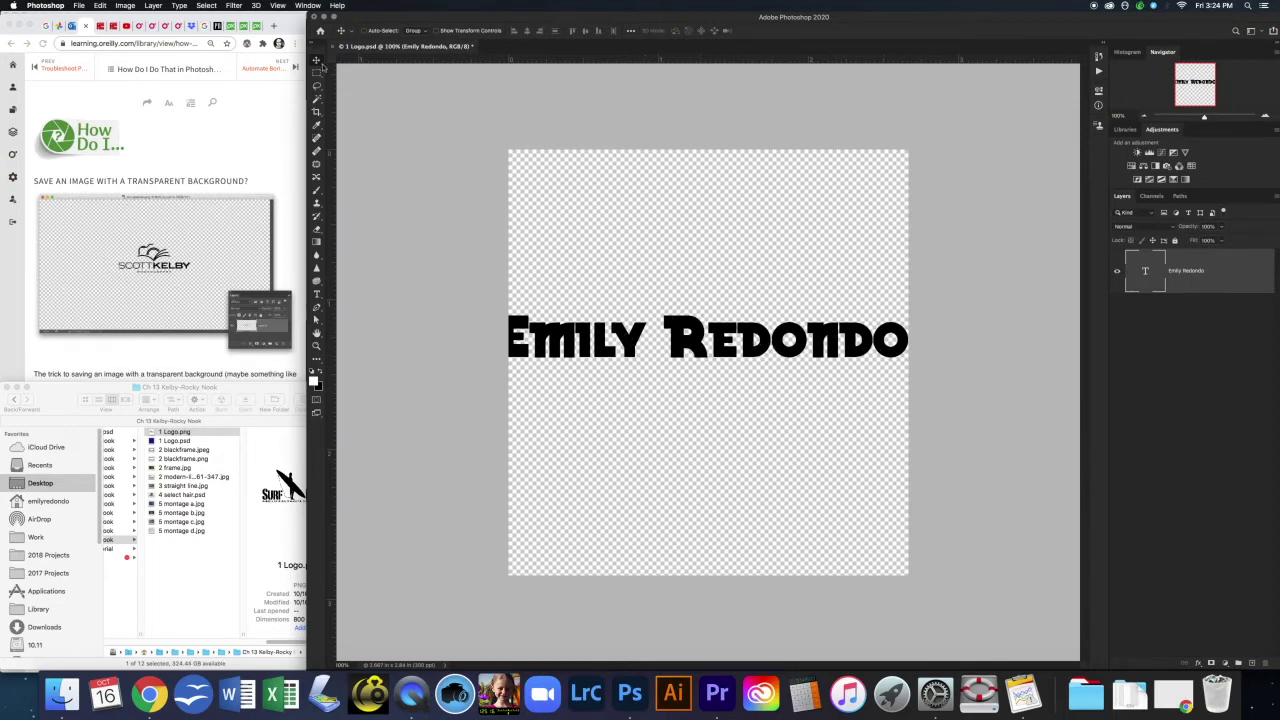
Step: Crop the canvas to about 2.94 by 0.54 in, widening the sides slightly and trimming tightly above and below the name
left_click(316, 112)
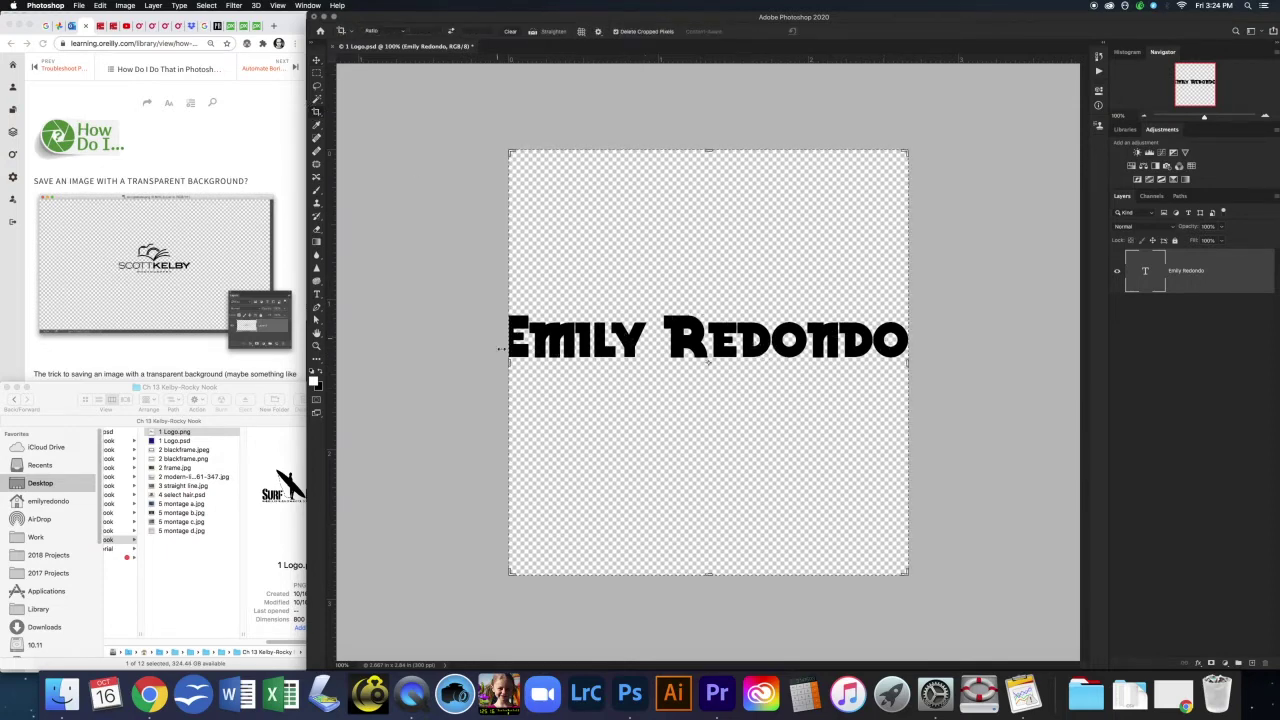
left_click_drag(508, 366, 494, 363)
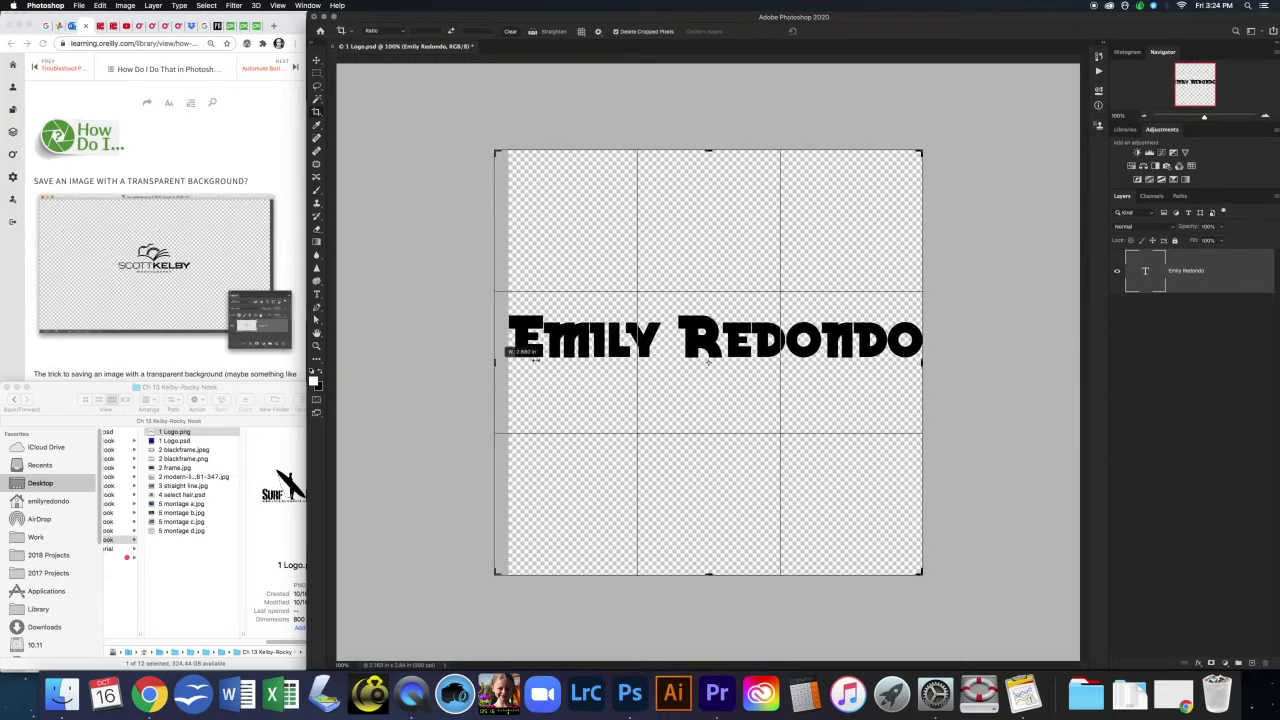
left_click_drag(924, 359, 928, 360)
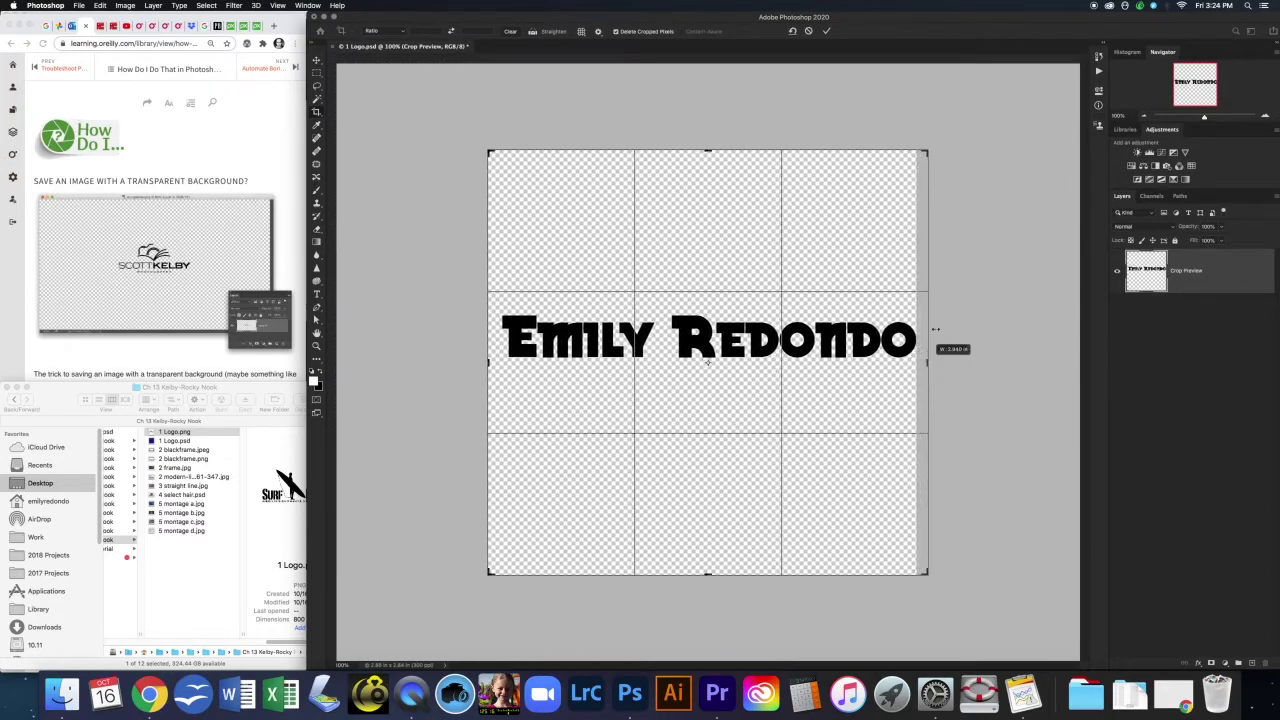
left_click_drag(708, 150, 714, 223)
left_click_drag(708, 498, 709, 402)
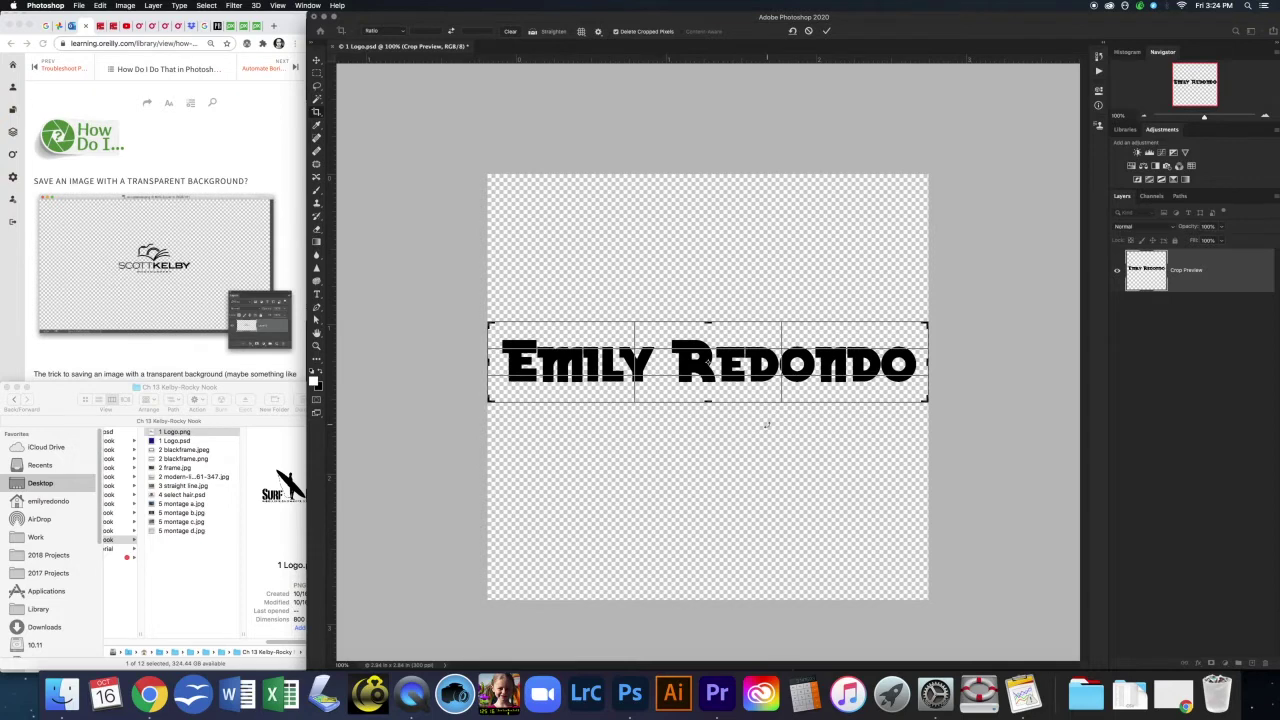
key("Return")
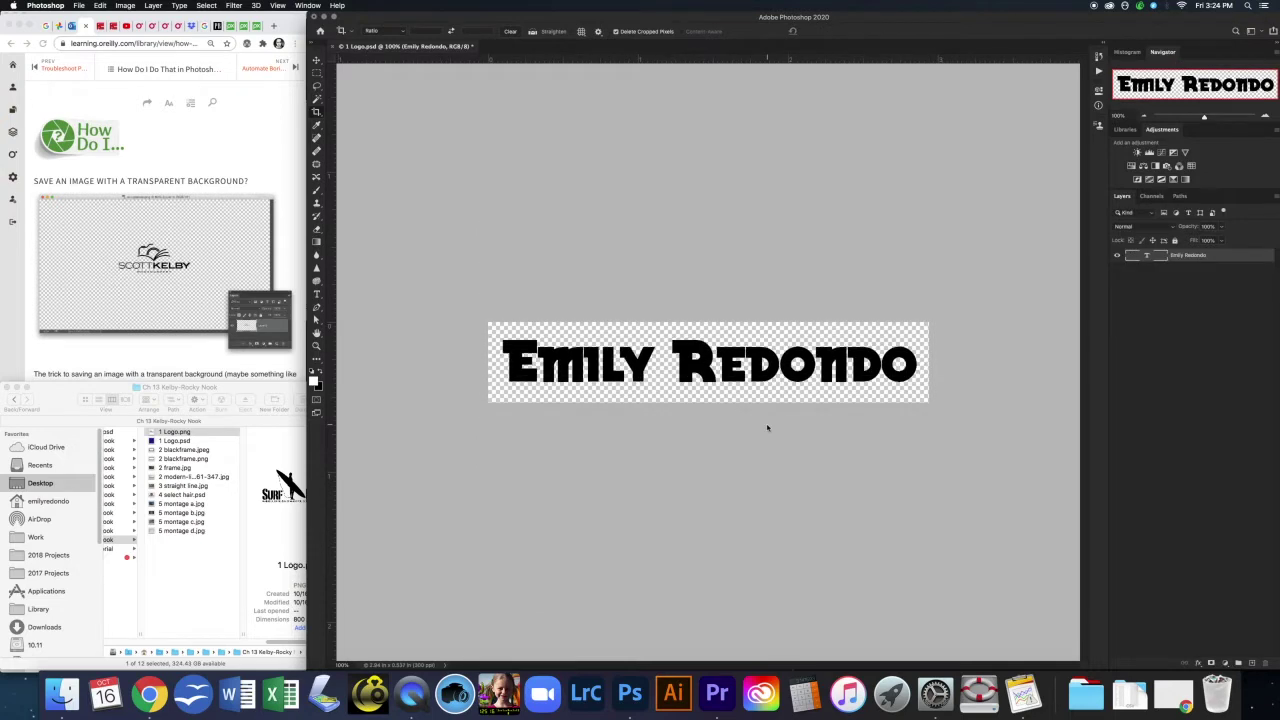
Step: Save the cropped name logo as a PNG copy in the Ch 13 Kelby-Rocky Nook folder, named with the surname followed by "Logo"
left_click(78, 6)
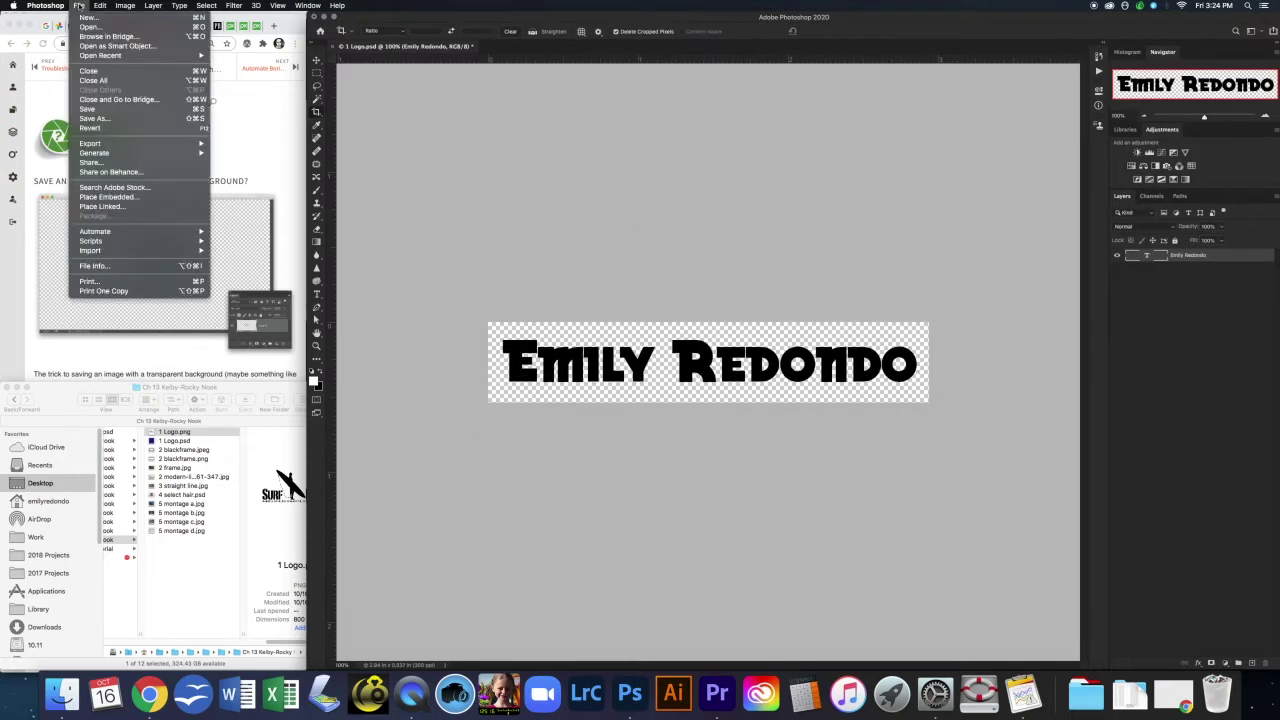
left_click(112, 121)
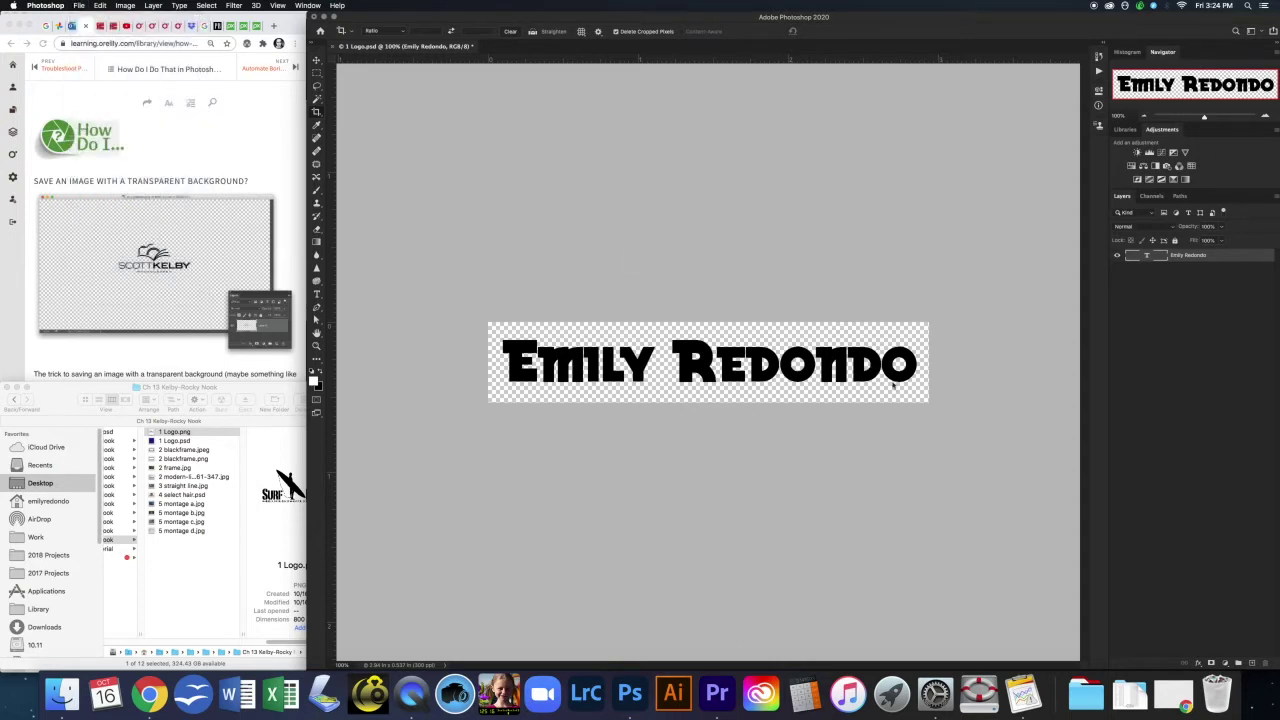
key("super+shift+s")
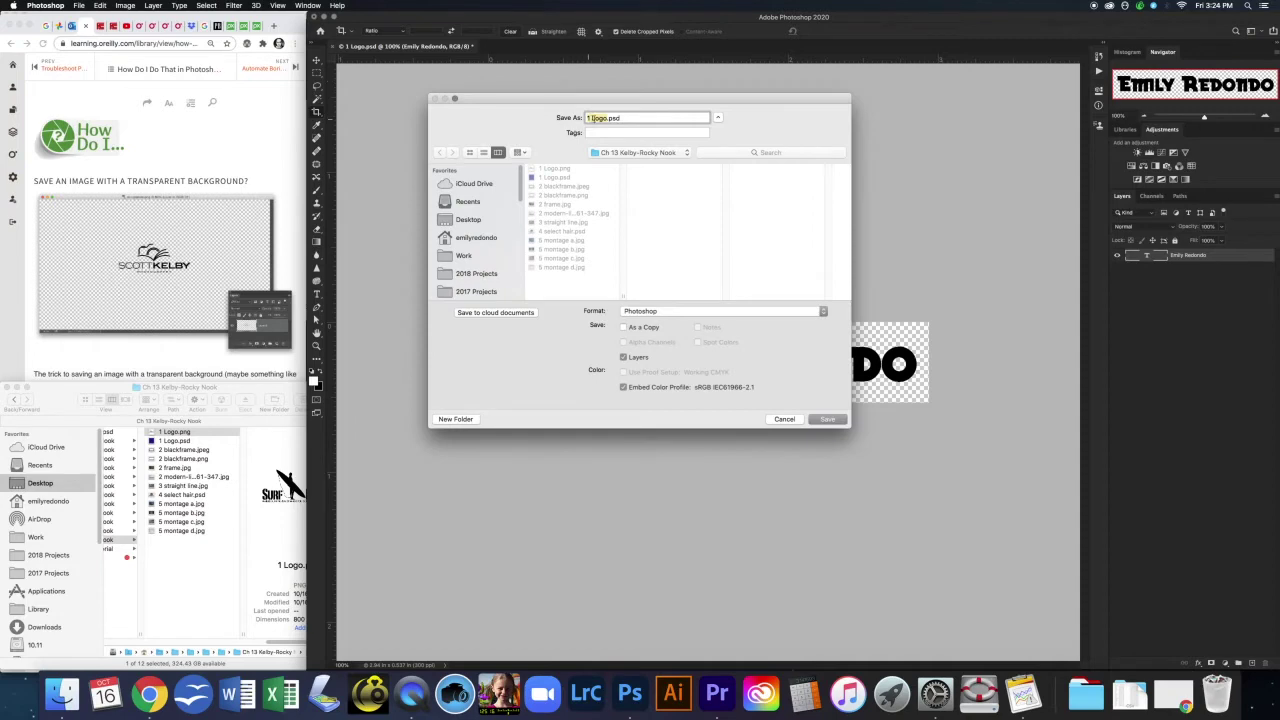
type("RedondoLogo")
left_click(662, 314)
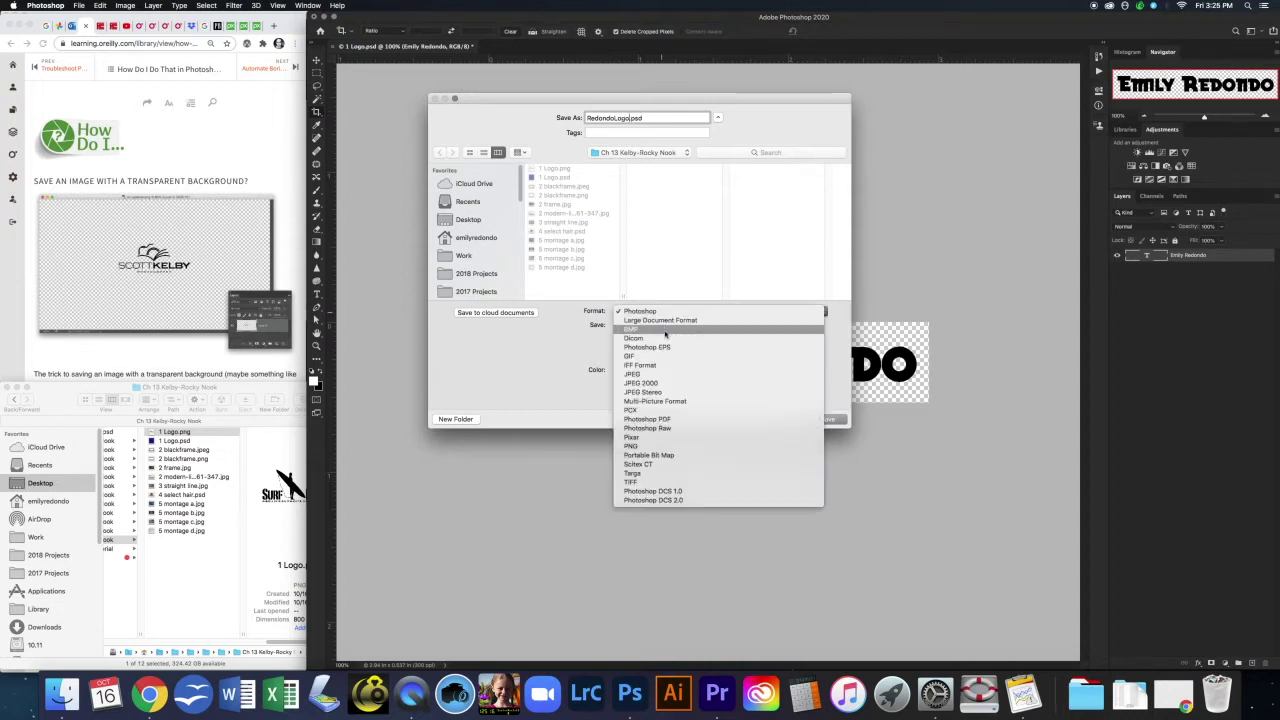
left_click(670, 446)
left_click(822, 420)
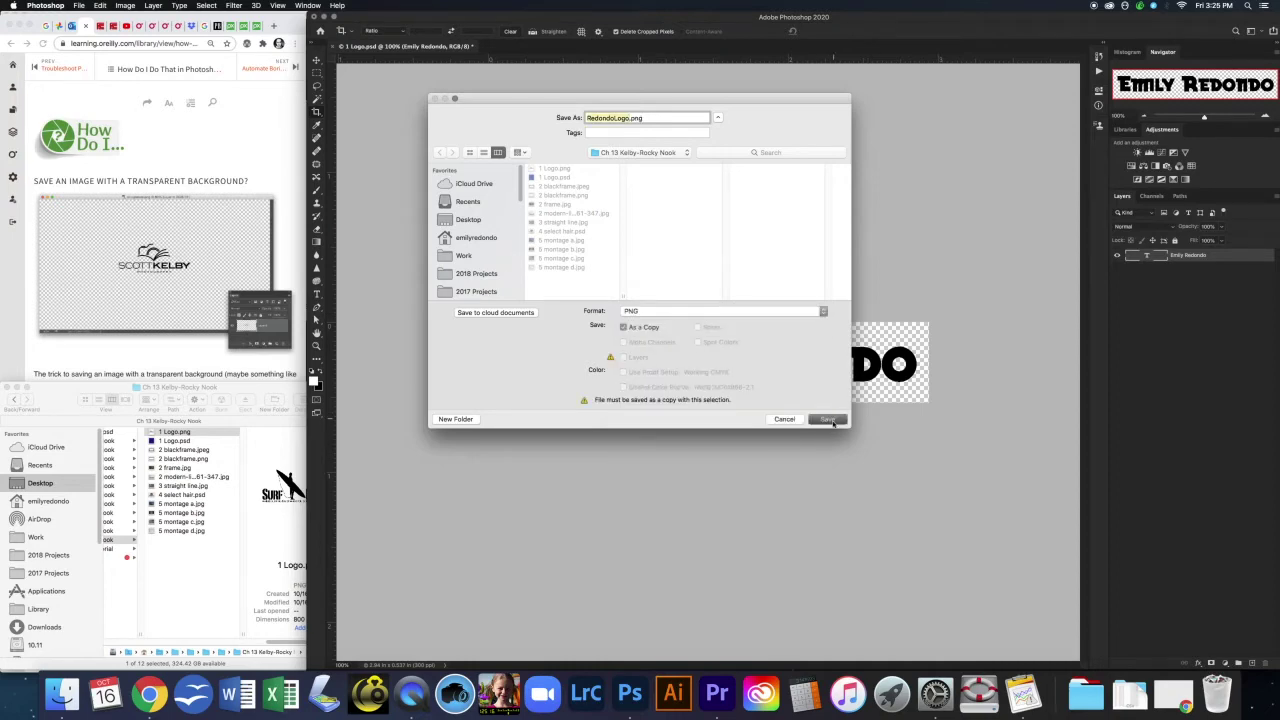
left_click(709, 332)
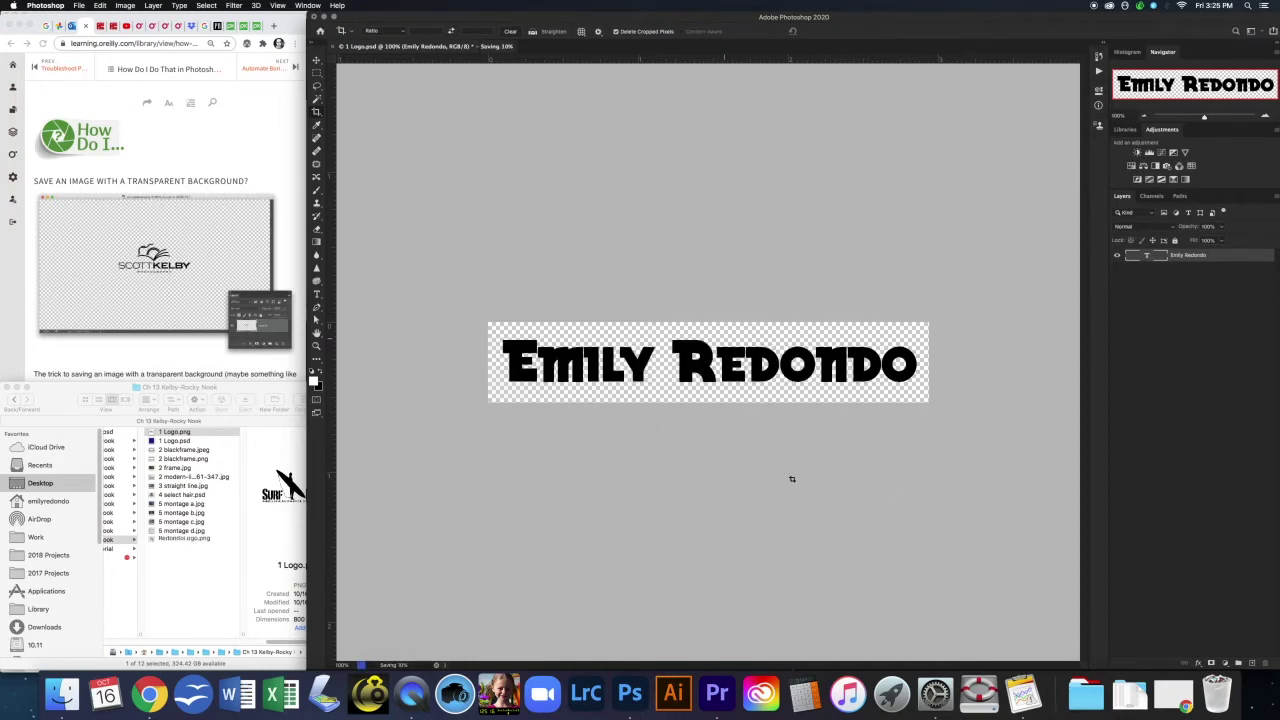
Step: Close the logo document, switch to the browser and advance the online book to the lesson on putting a frame around an image
key("super+w")
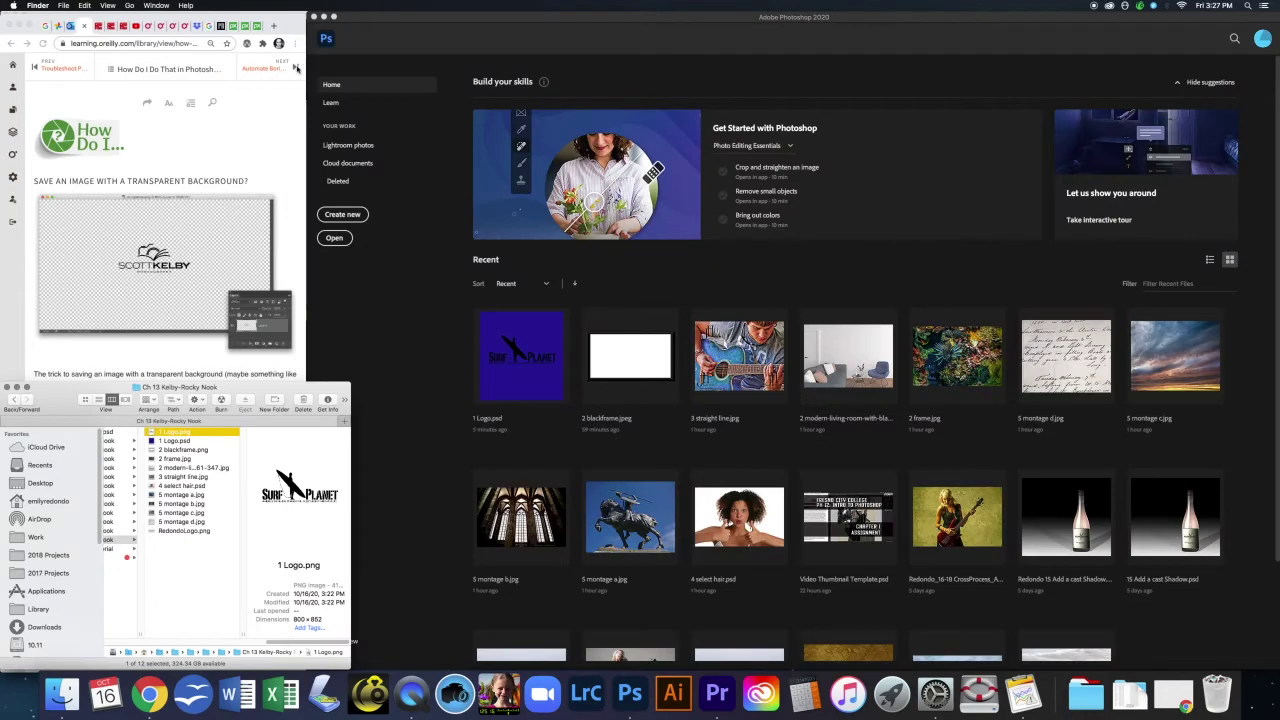
left_click(298, 71)
left_click(262, 68)
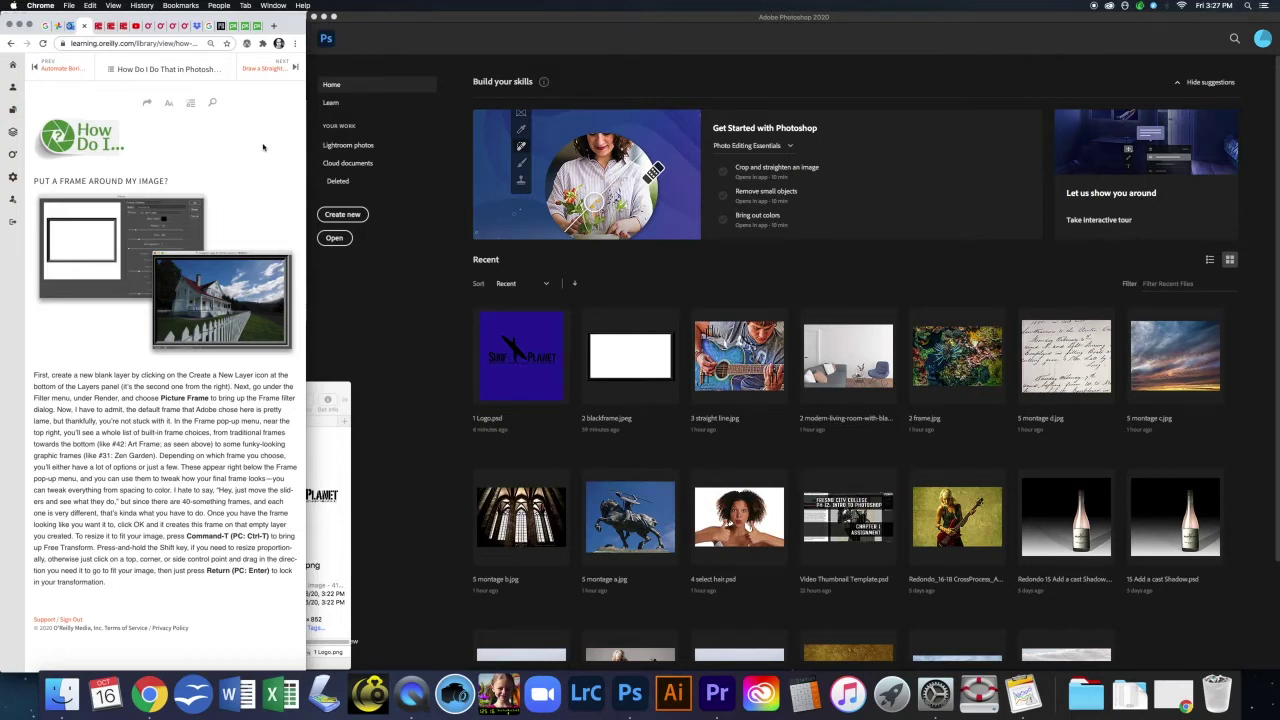
Step: From the Finder folder, open 2 blackframe.png, 2 frame.jpg and the 2 modern-living-room image together in Photoshop
left_click(316, 401)
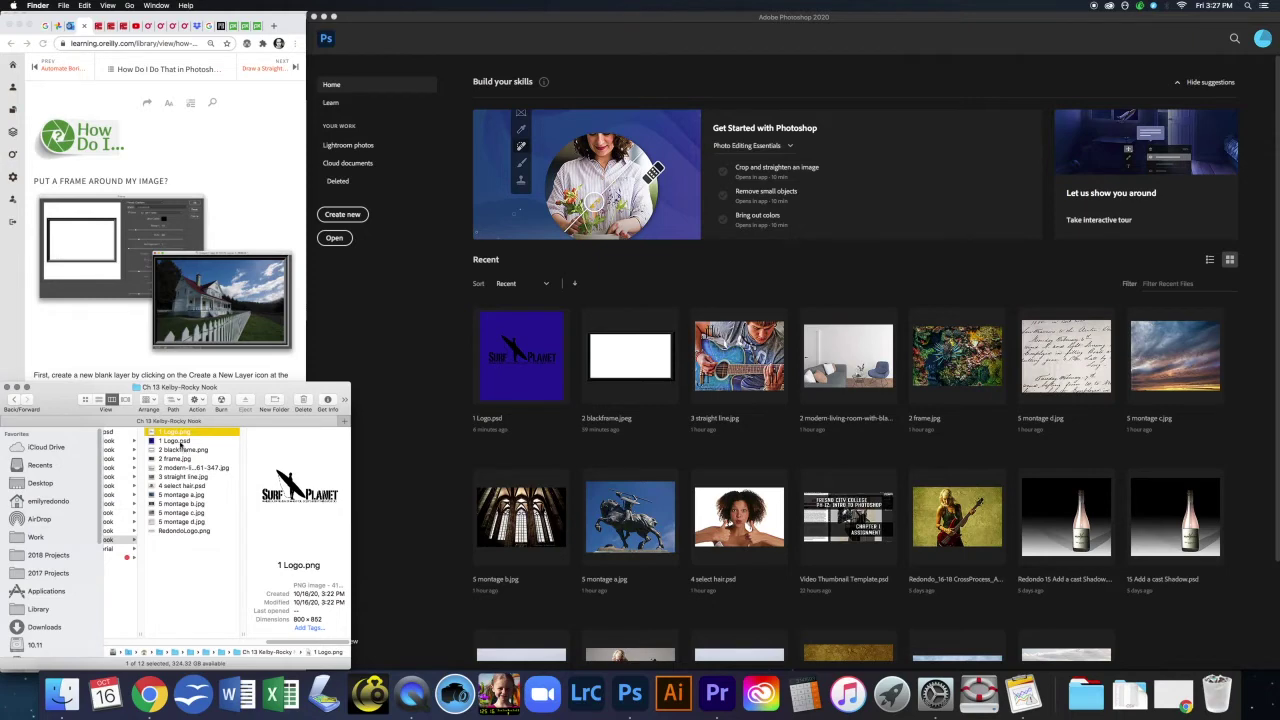
left_click(182, 450)
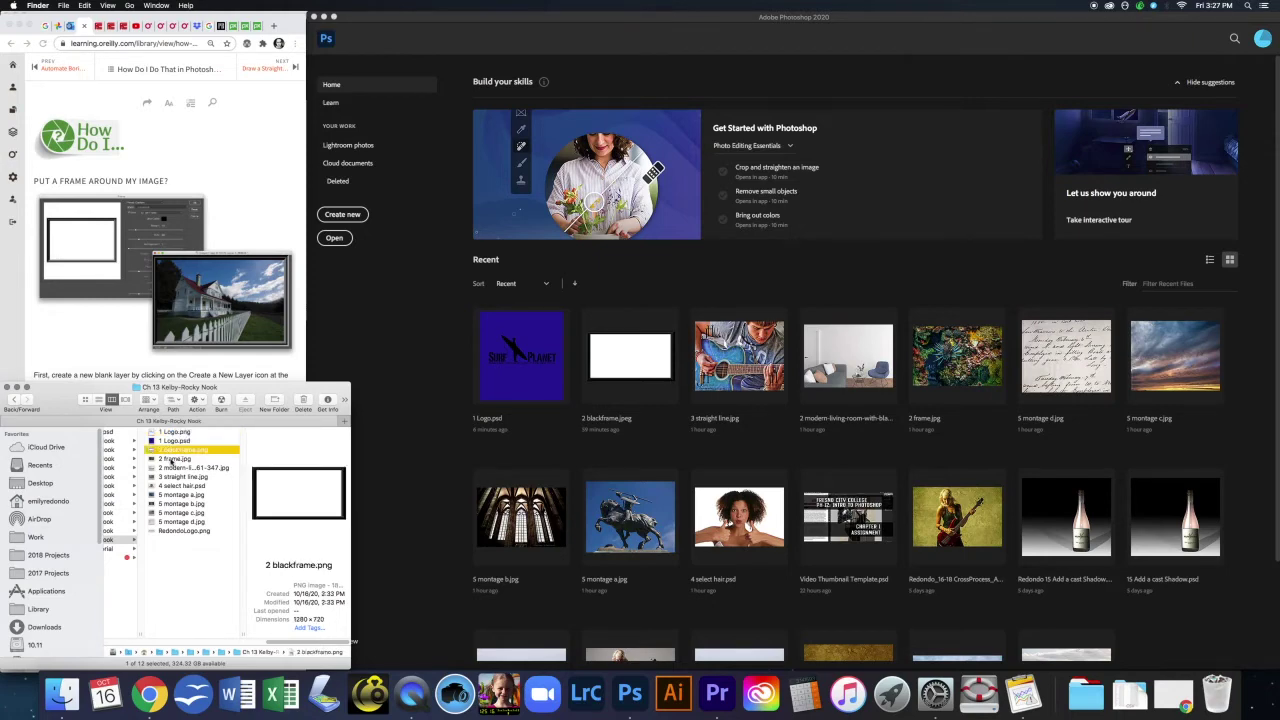
left_click(171, 460)
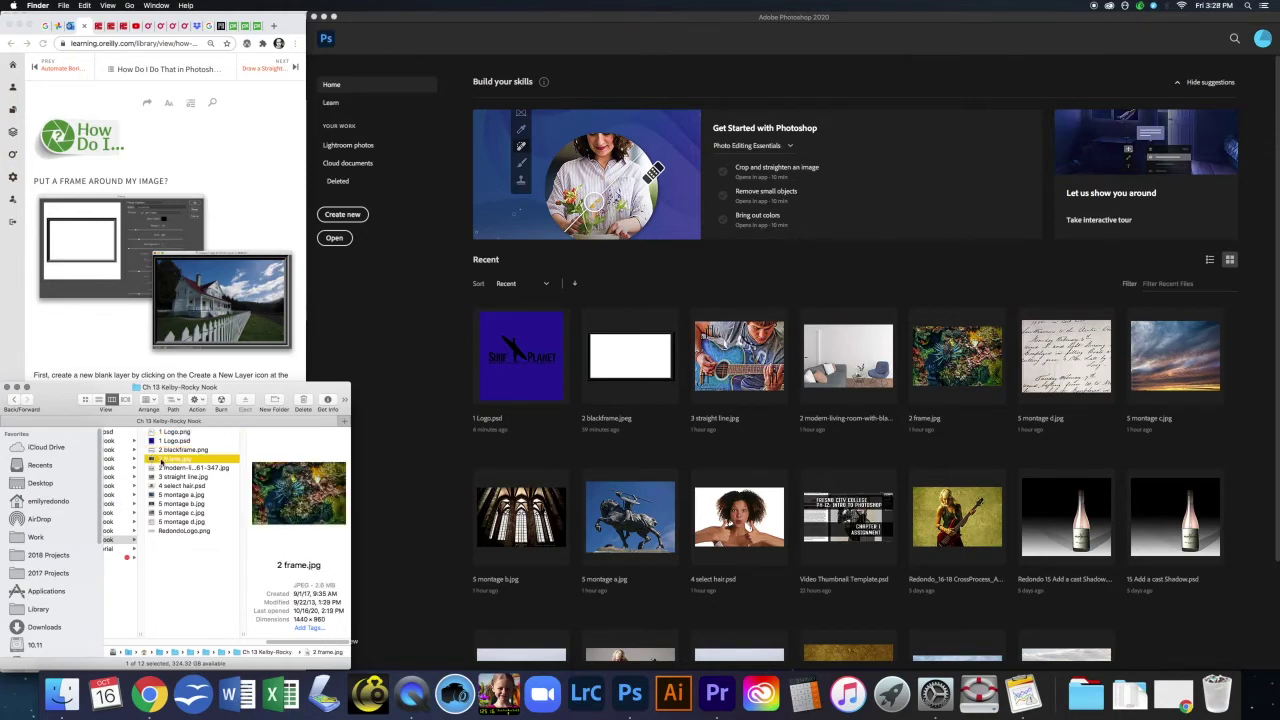
left_click(178, 450)
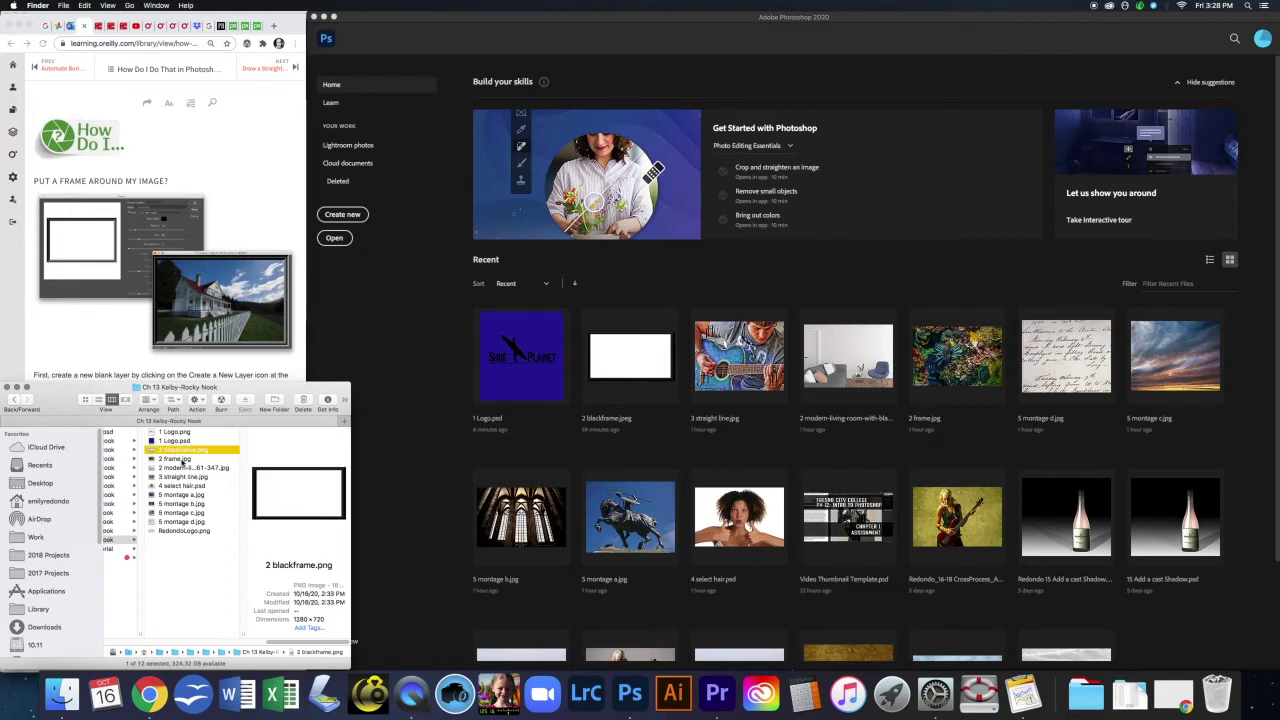
left_click(176, 468, "shift")
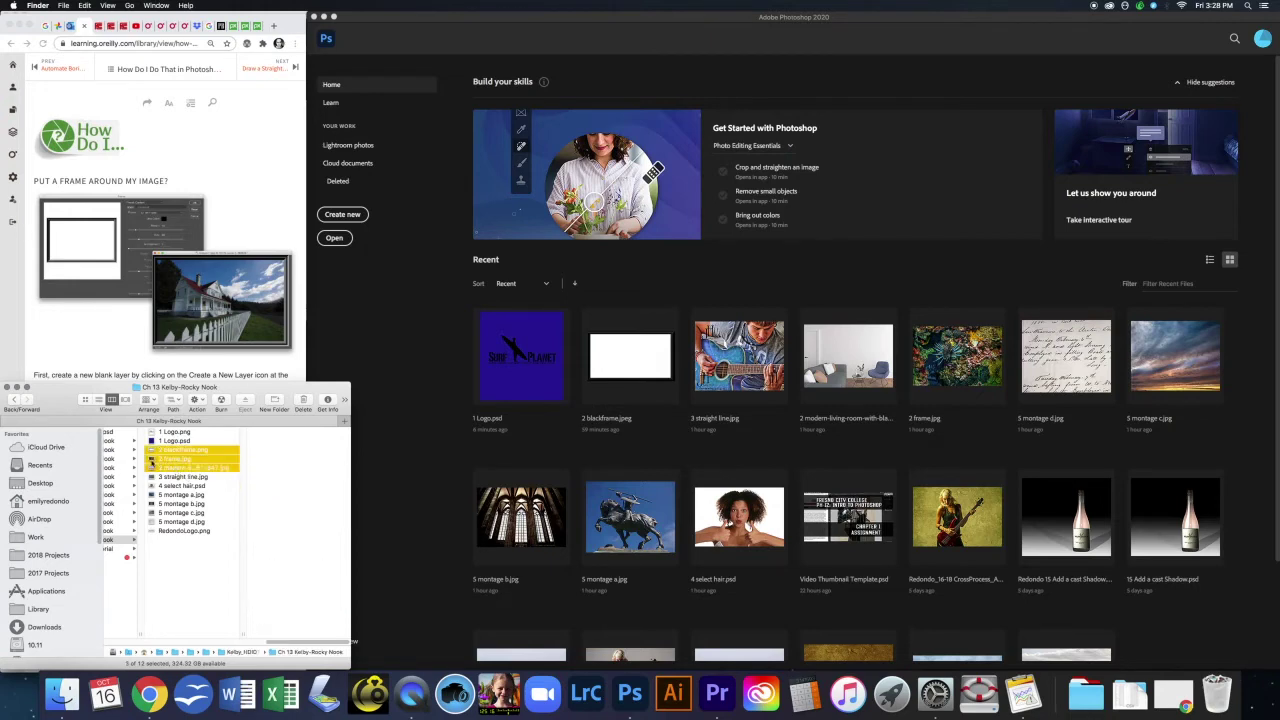
left_click(151, 458)
left_click_drag(151, 458, 634, 697)
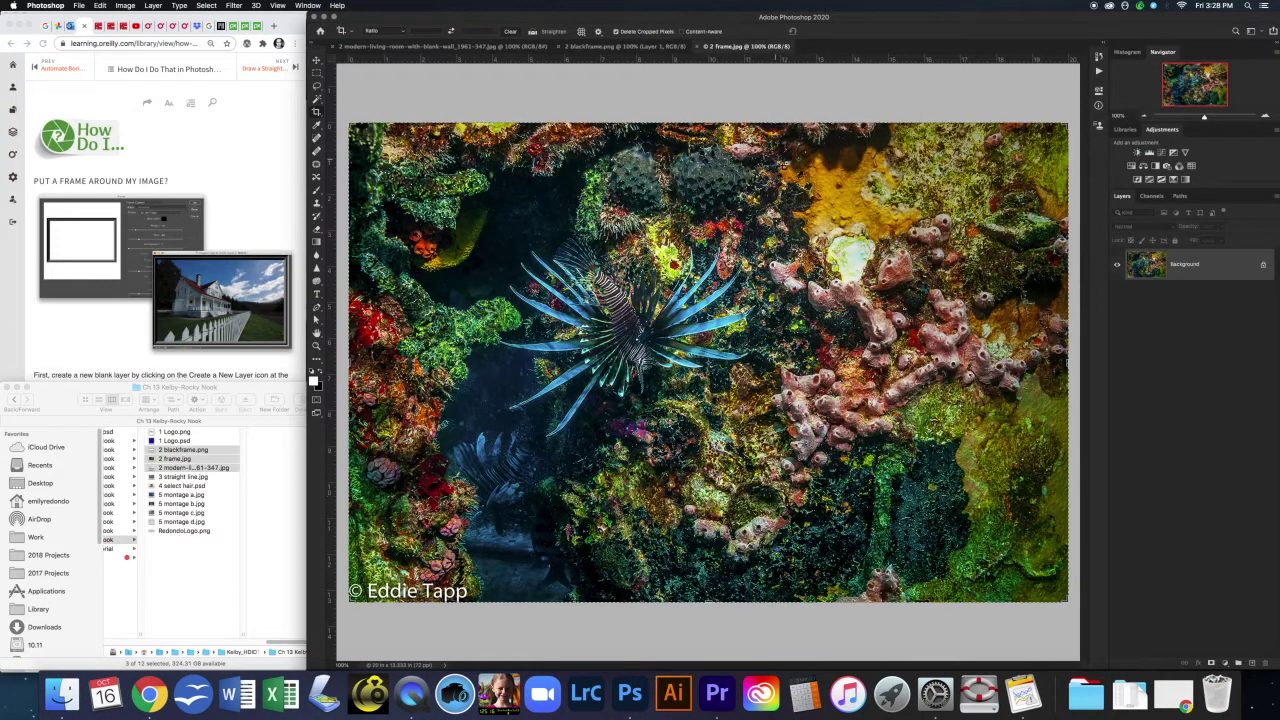
Step: Add a new blank layer above the background photo in 2 frame.jpg
left_click(245, 198)
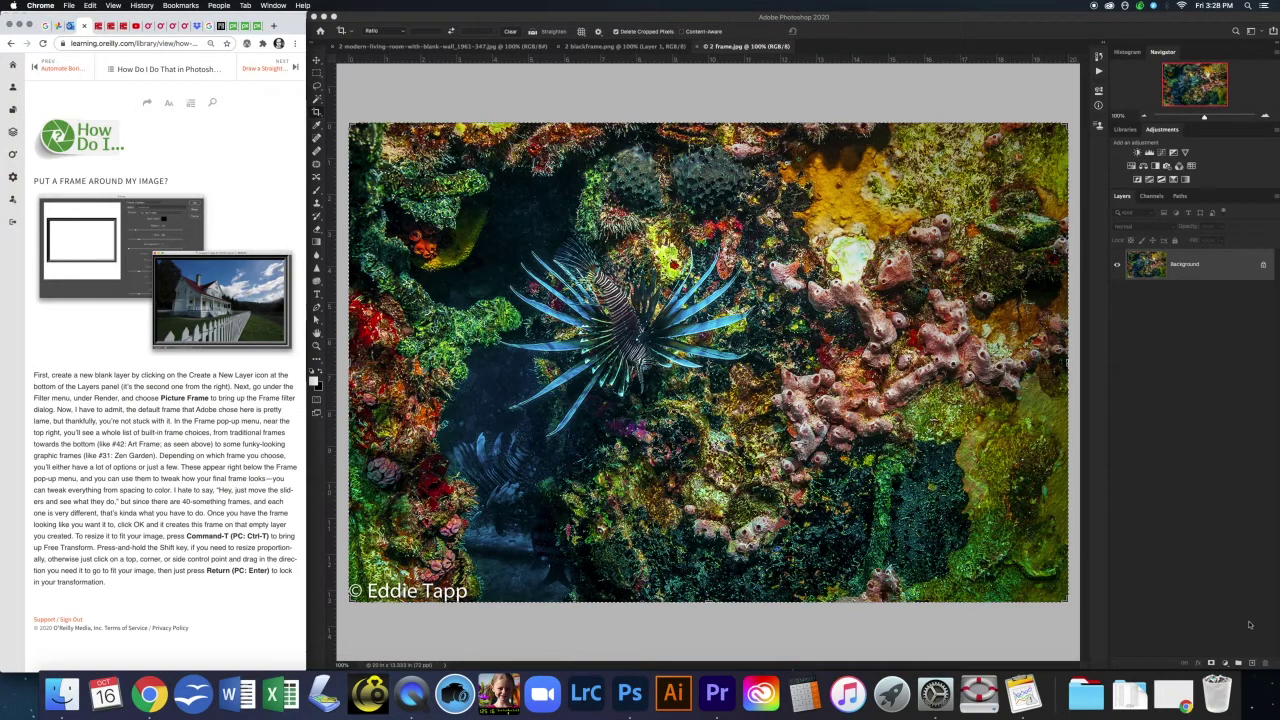
left_click(1251, 662)
left_click(1251, 662)
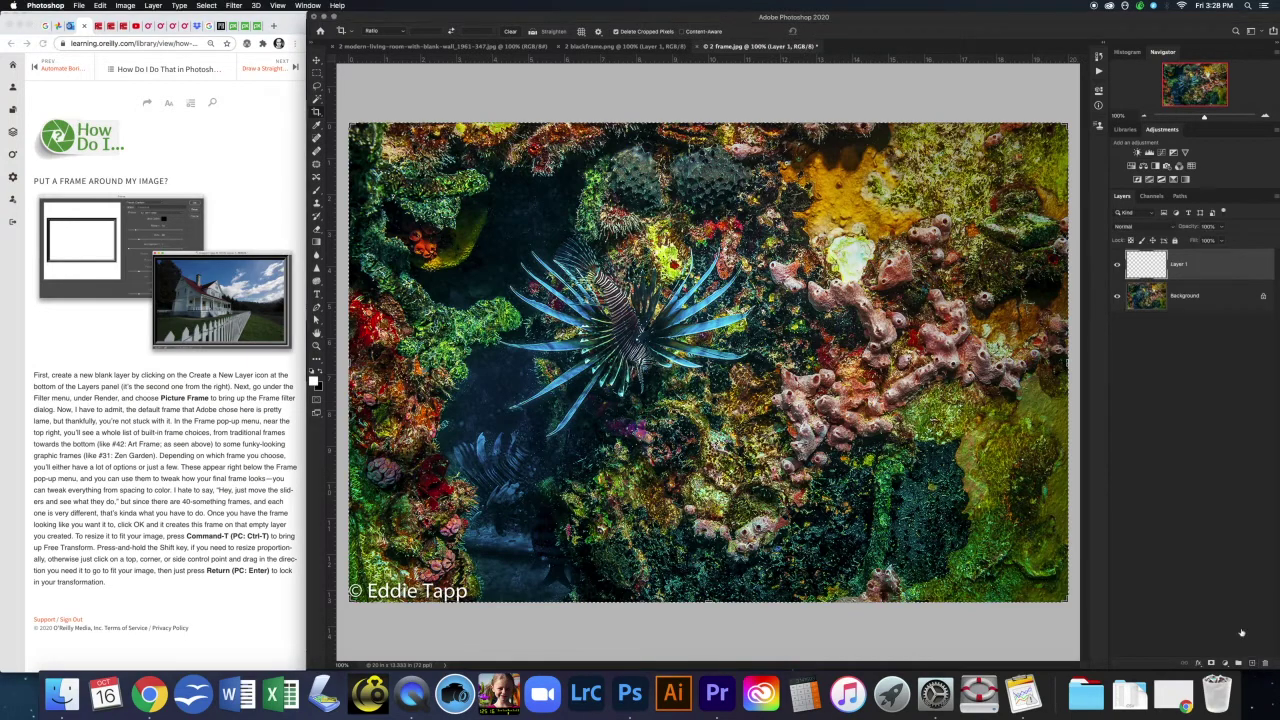
Step: Try to render a picture frame on the blank layer with the Picture Frame filter
left_click(234, 6)
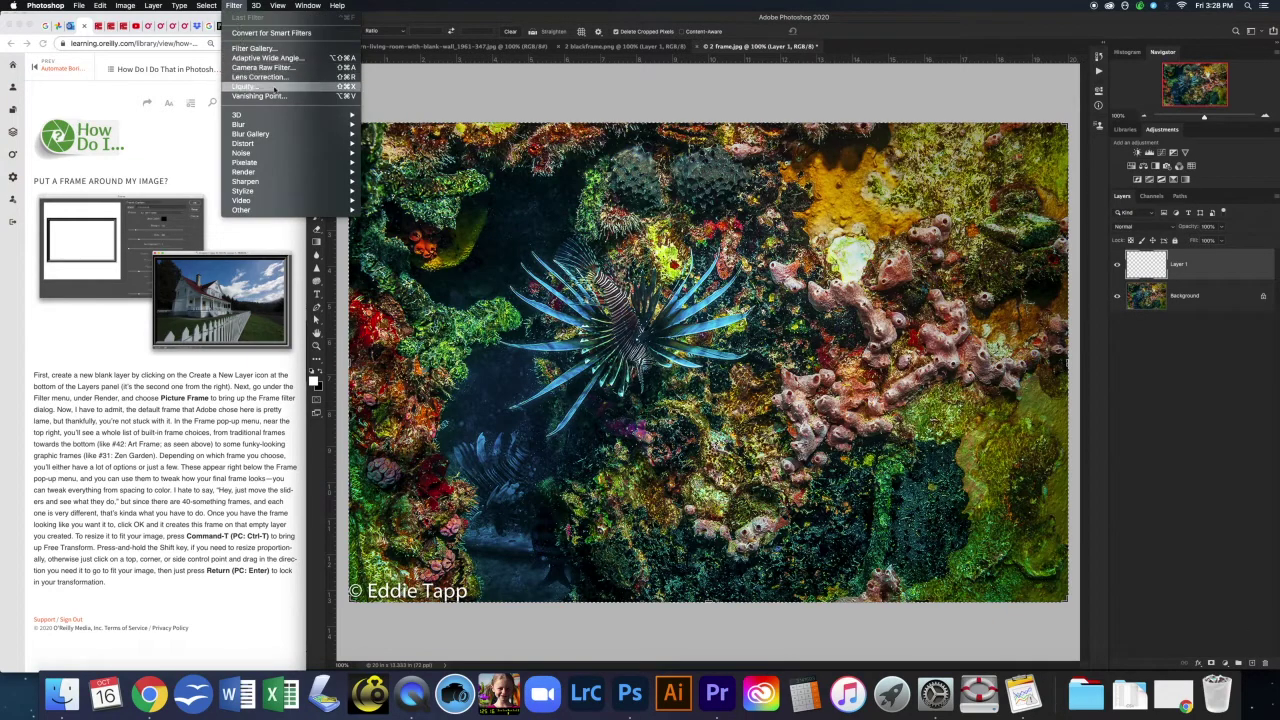
mouse_move(281, 176)
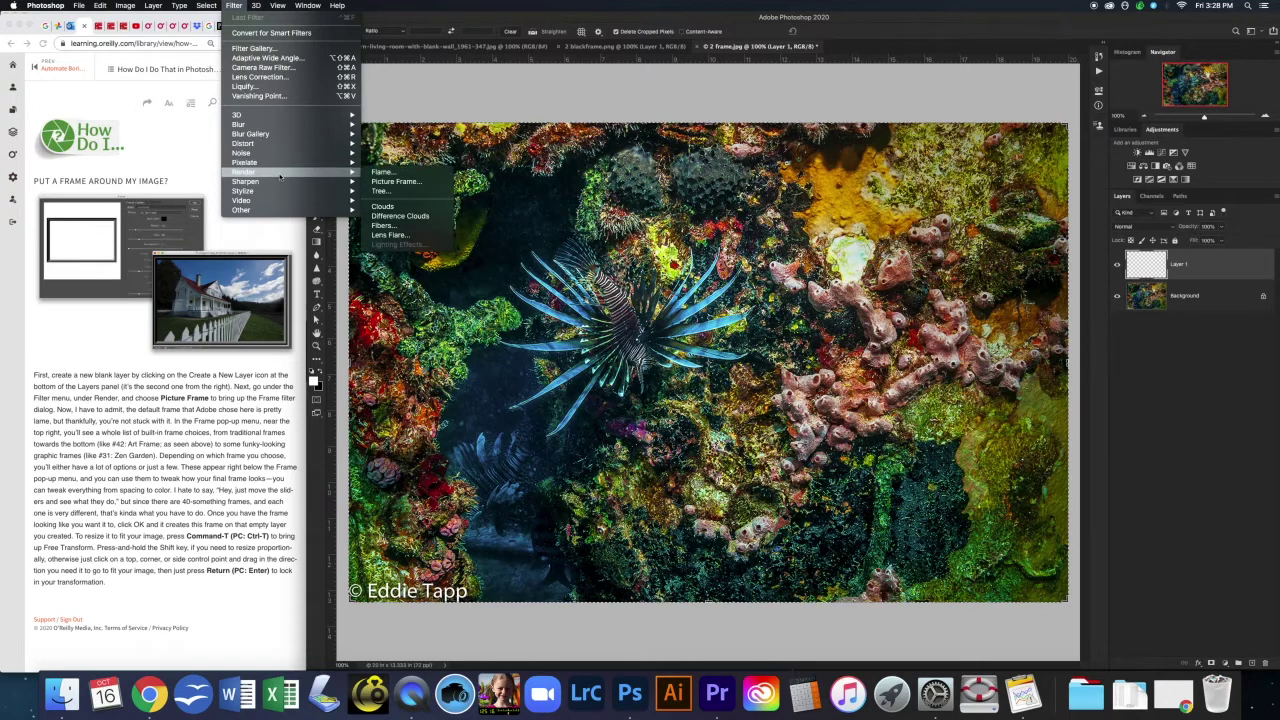
left_click(400, 184)
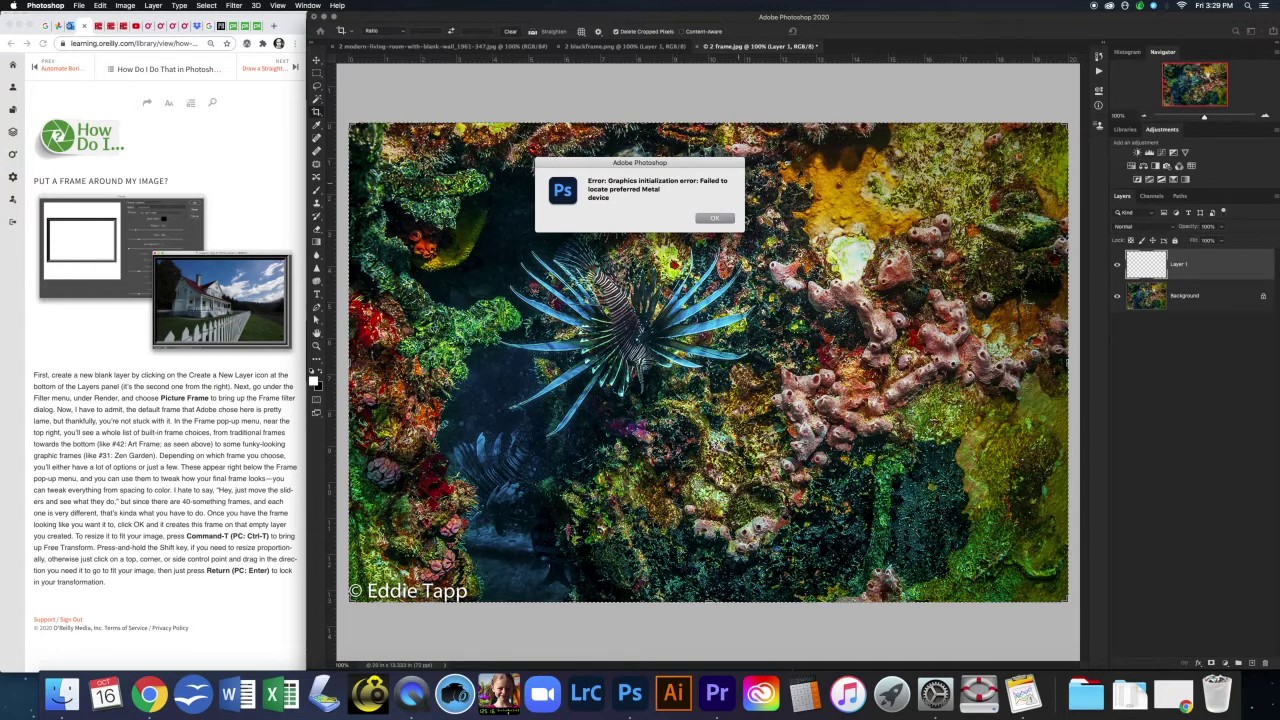
left_click(716, 219)
left_click(716, 219)
left_click(716, 219)
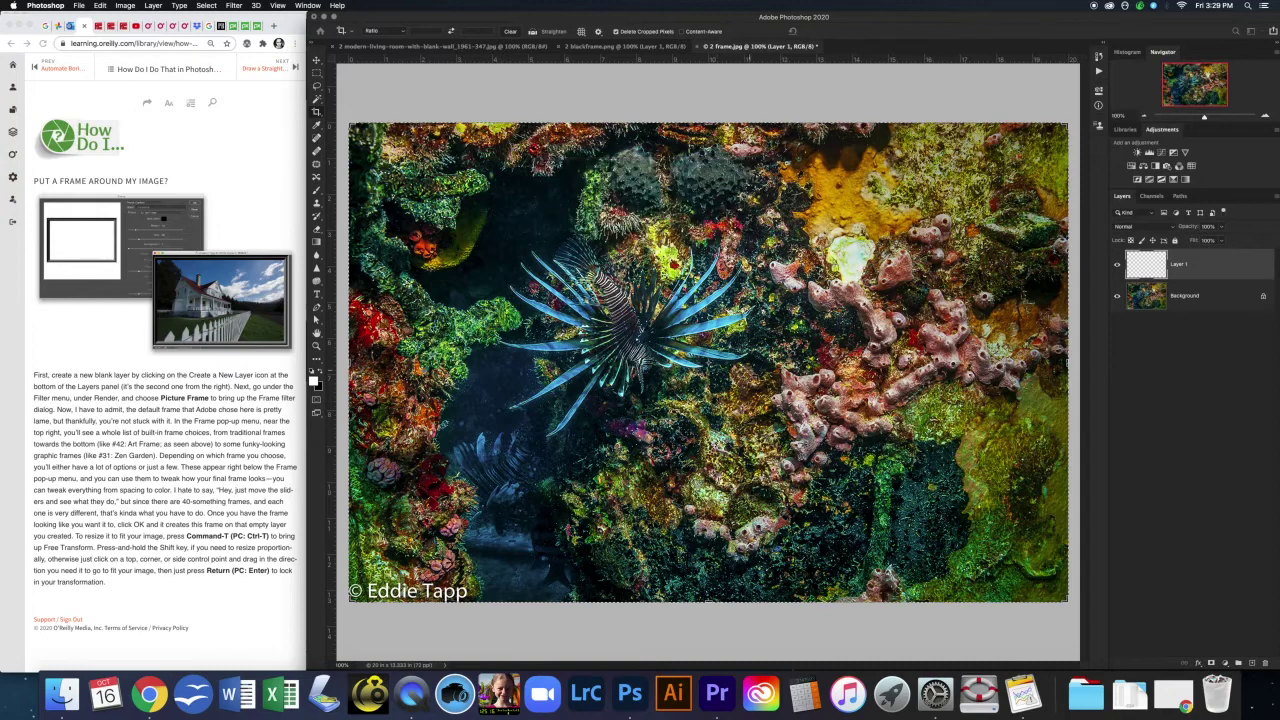
Step: Copy the black frame layer from 2 blackframe.png into 2 frame.jpg and position it roughly centred over the lionfish photo
left_click(622, 46)
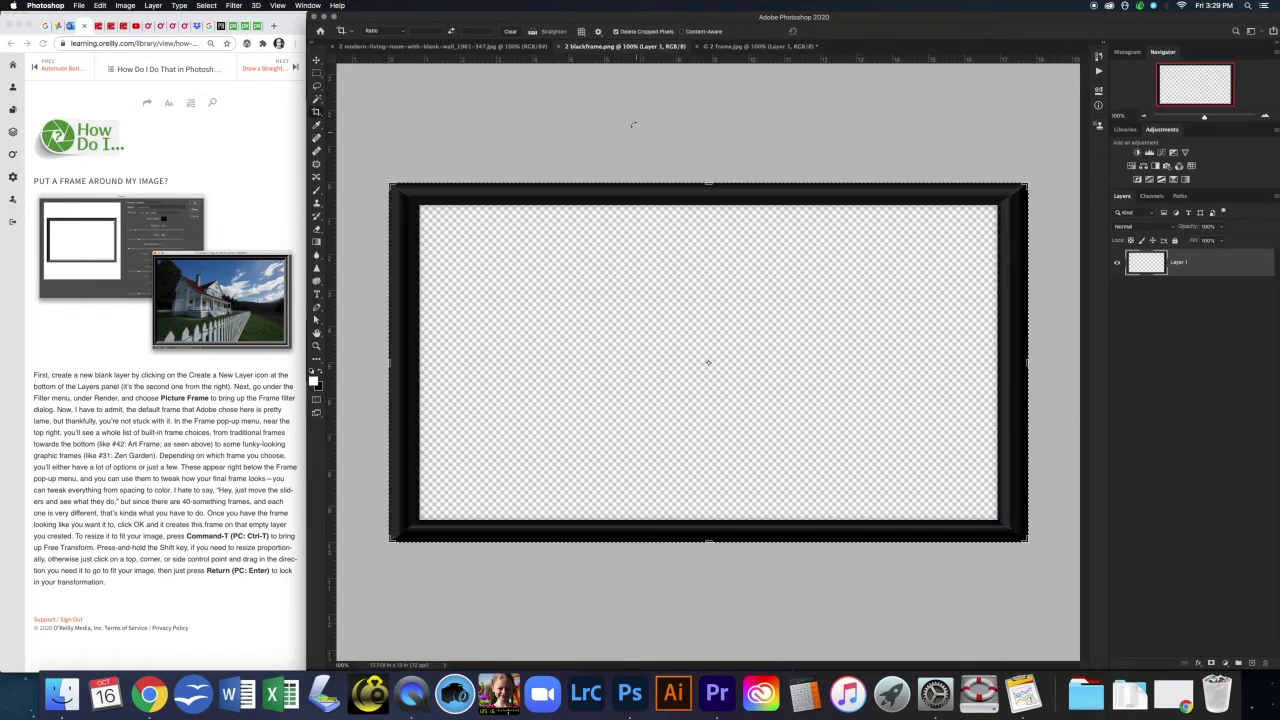
key("Escape")
key("v")
left_click(682, 249)
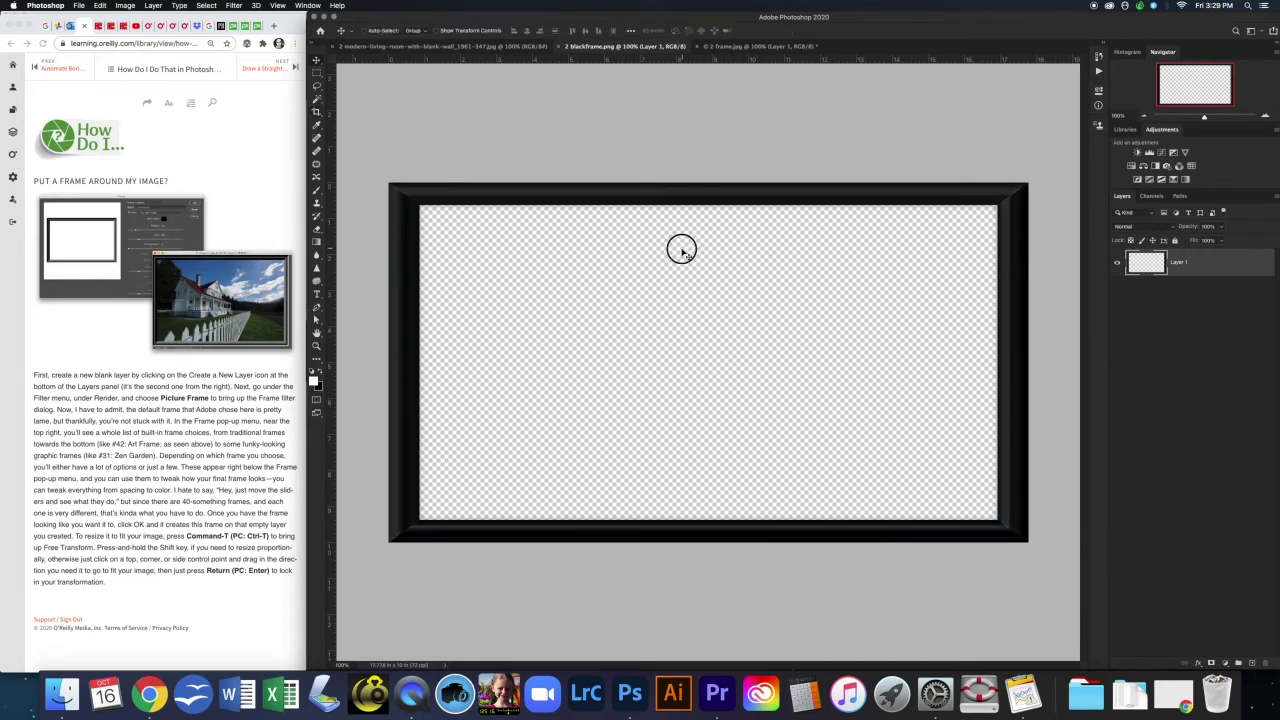
left_click_drag(682, 249, 703, 284)
left_click(758, 450)
left_click_drag(758, 450, 788, 545)
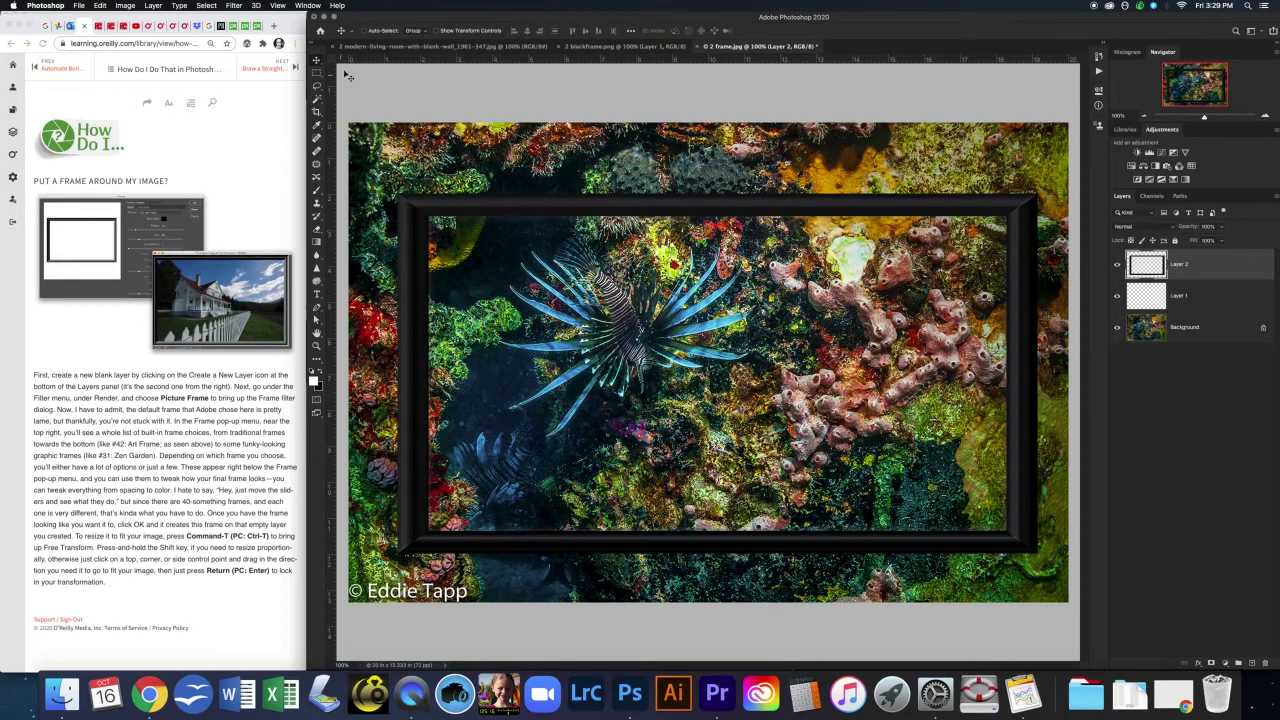
Step: Enlarge the canvas of 2 frame.jpg to 26 by 19.333 inches, using the background colour for the extension
left_click(124, 5)
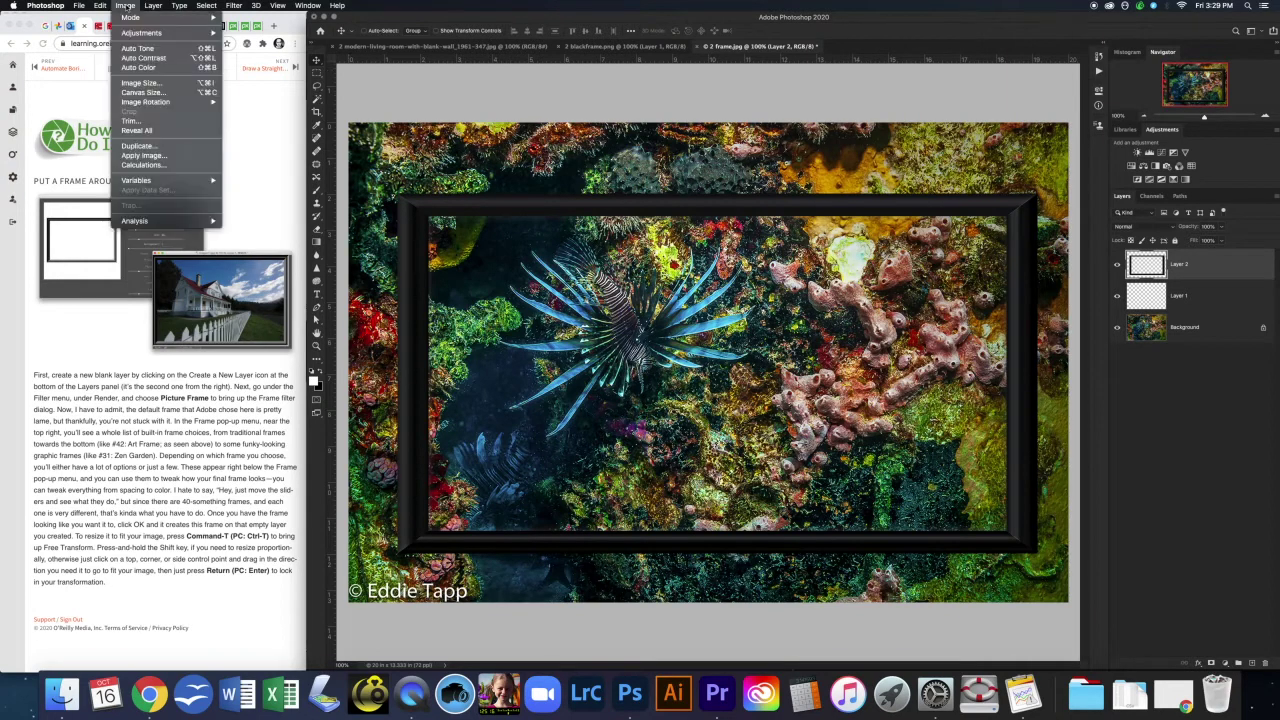
left_click(144, 93)
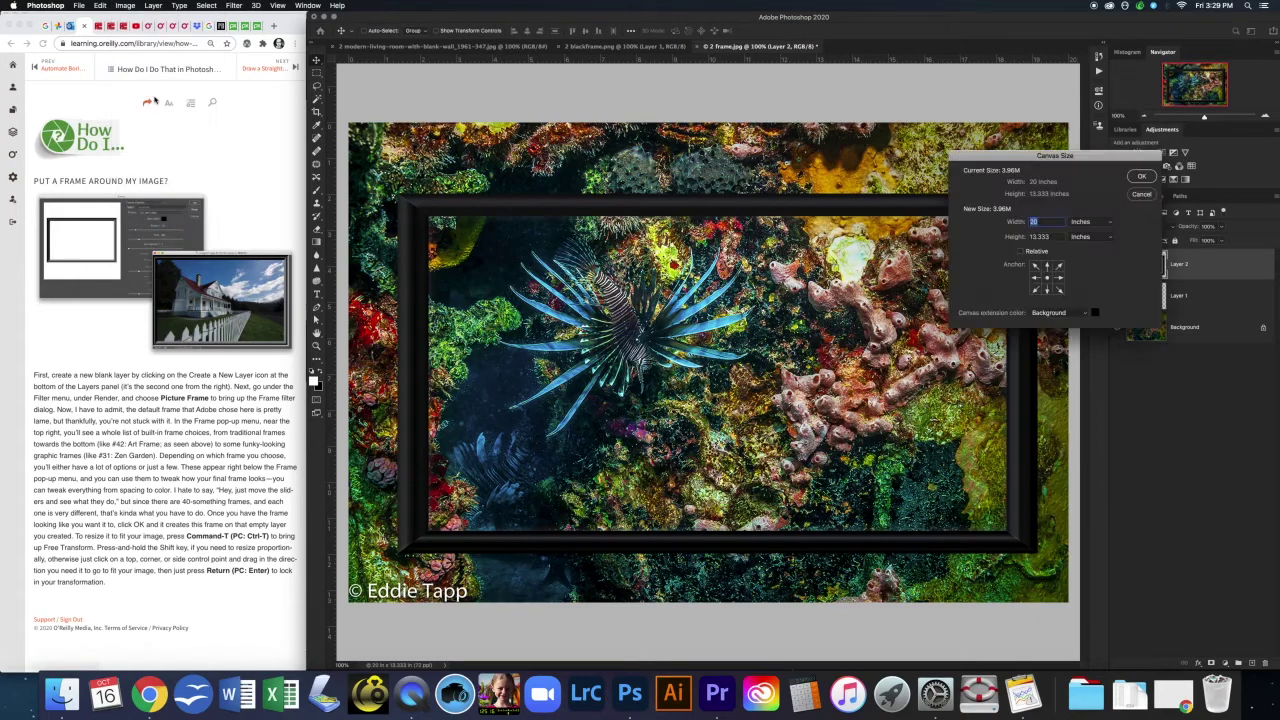
left_click(1048, 226)
key("BackSpace")
type("9")
left_click(1010, 221)
type("26")
key("Tab")
left_click(1141, 176)
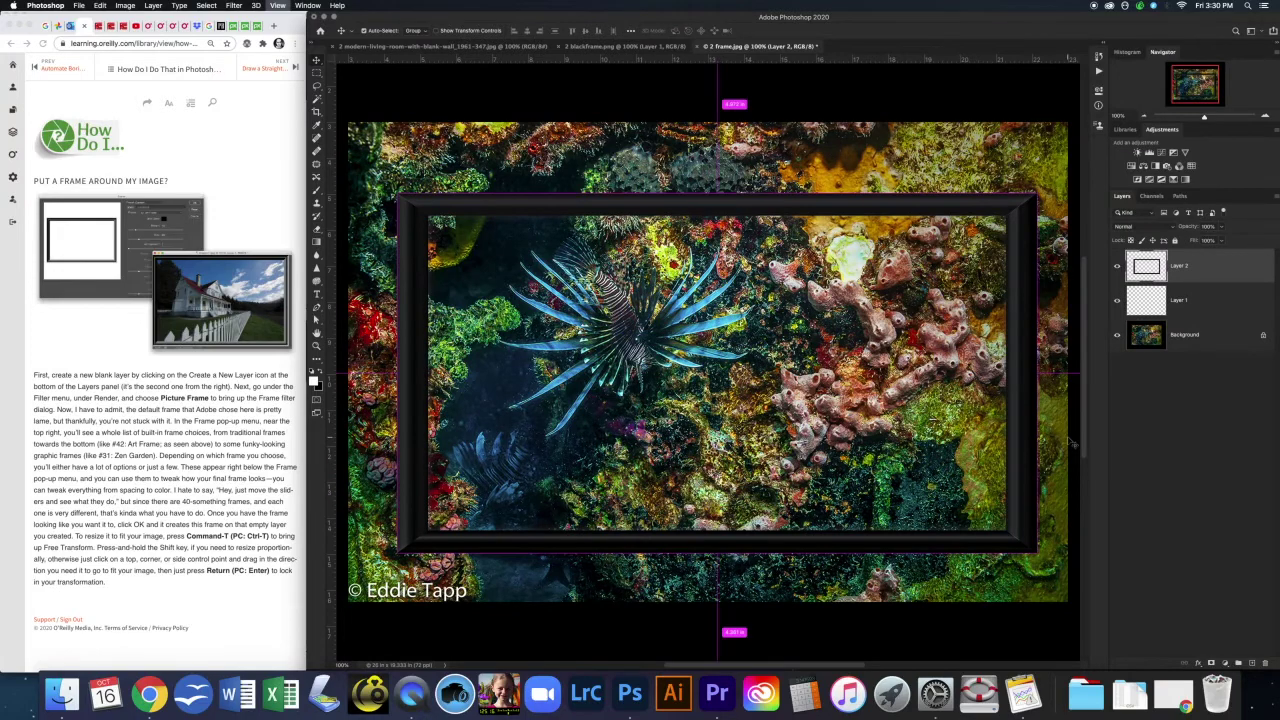
Step: Free Transform the black frame layer so its opposite corners reach the canvas corners and it fills the whole canvas
key("super+minus")
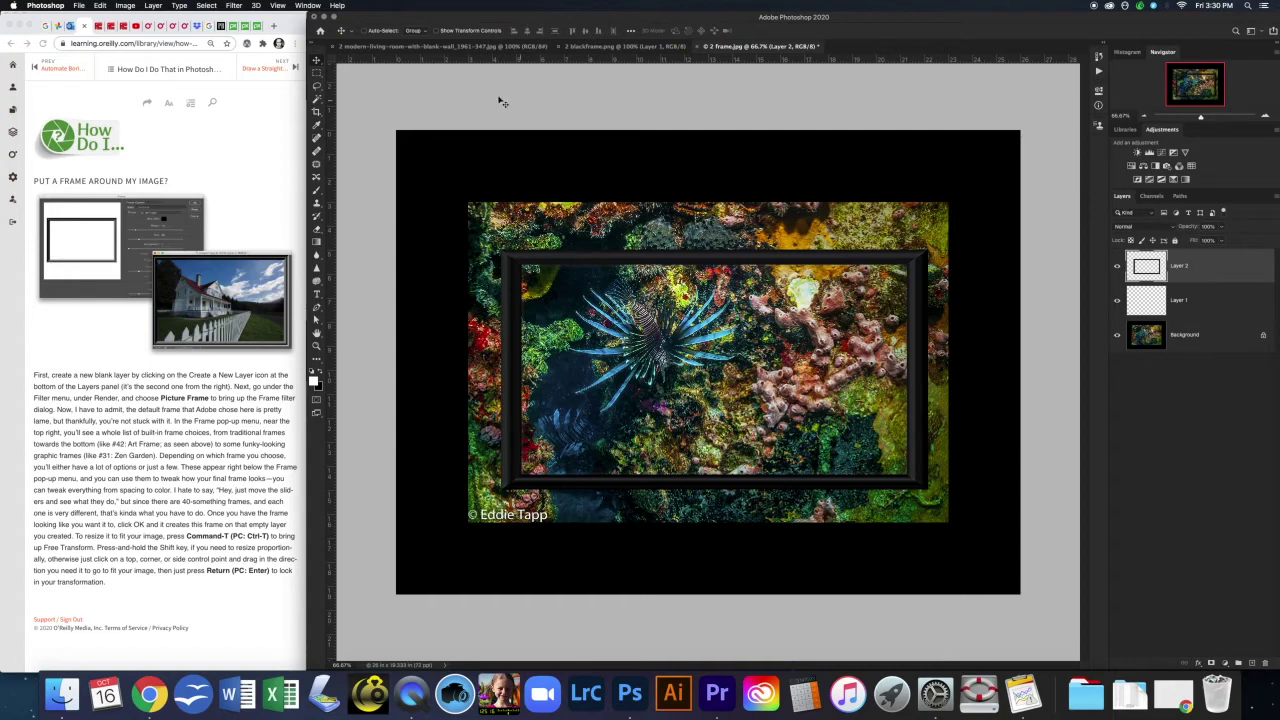
left_click(101, 6)
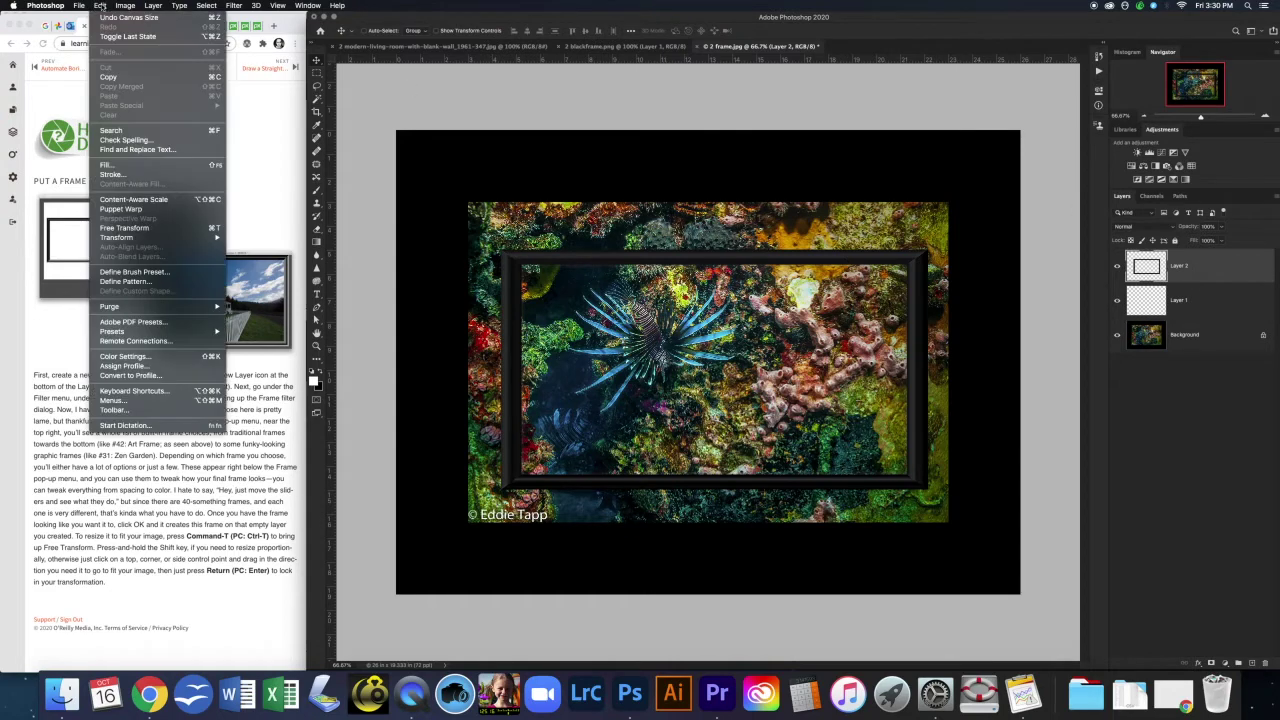
left_click(152, 230)
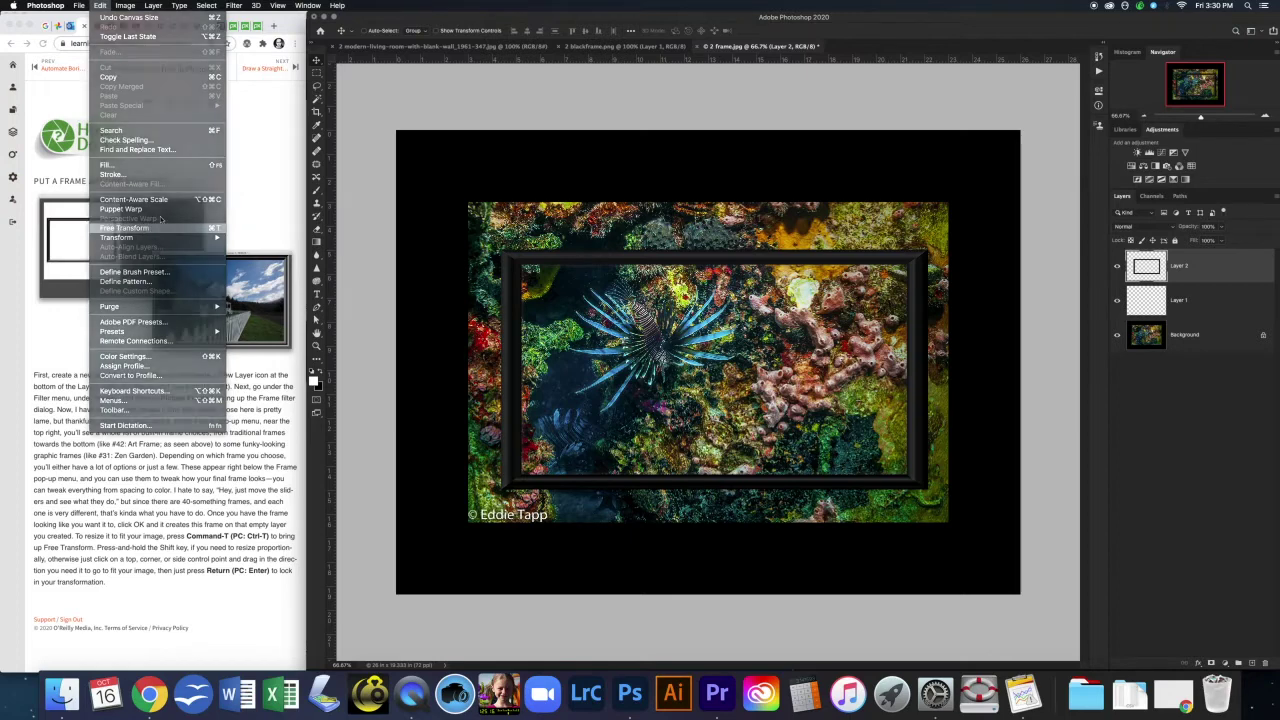
left_click_drag(500, 251, 397, 130)
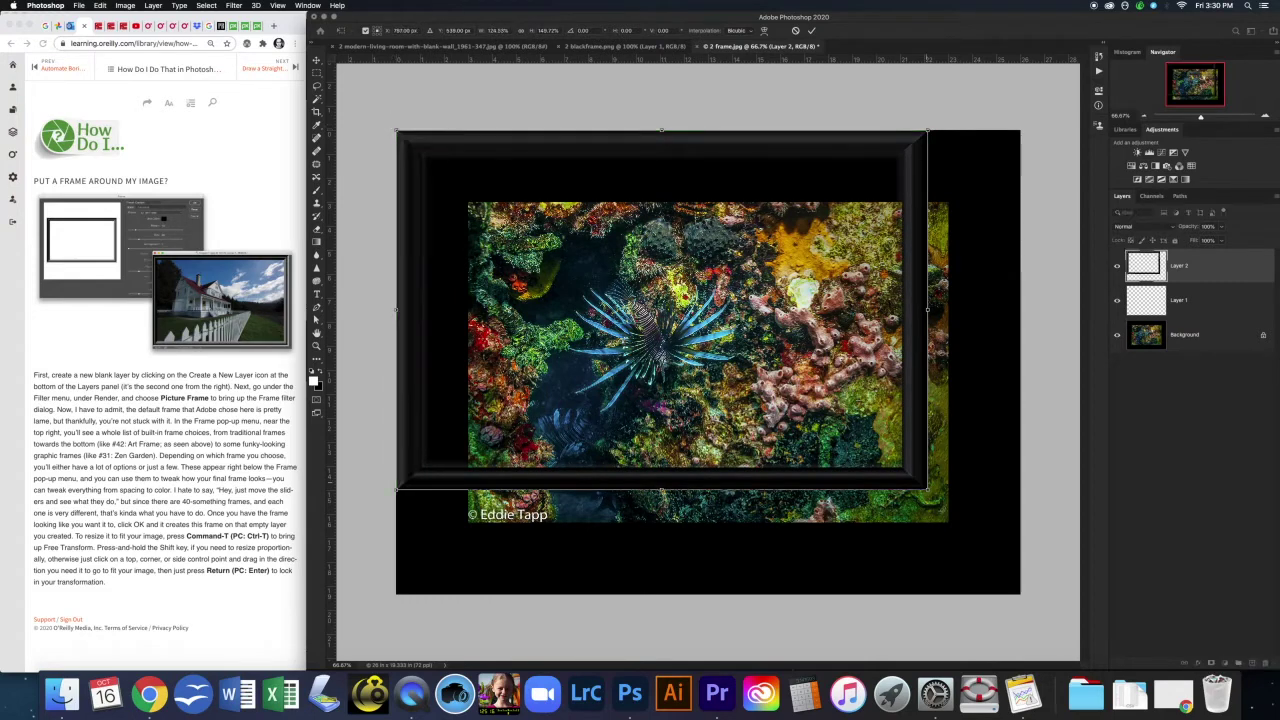
left_click_drag(928, 489, 1022, 594)
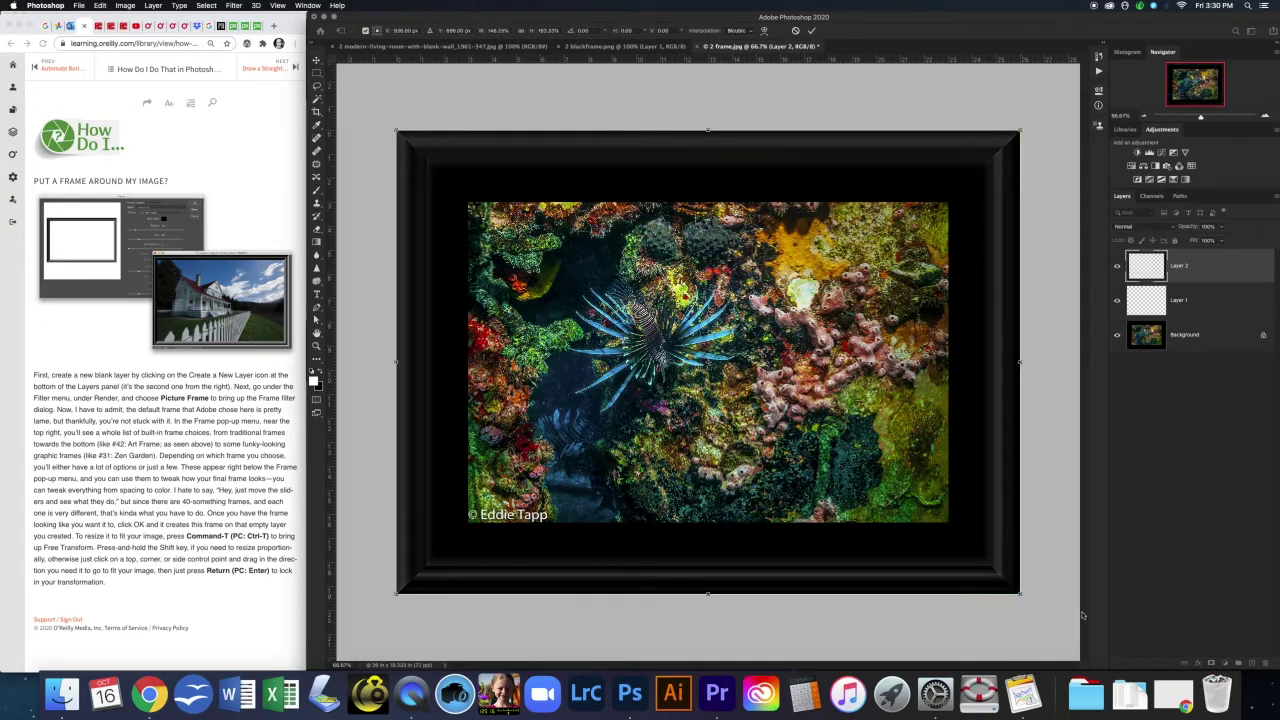
left_click(811, 30)
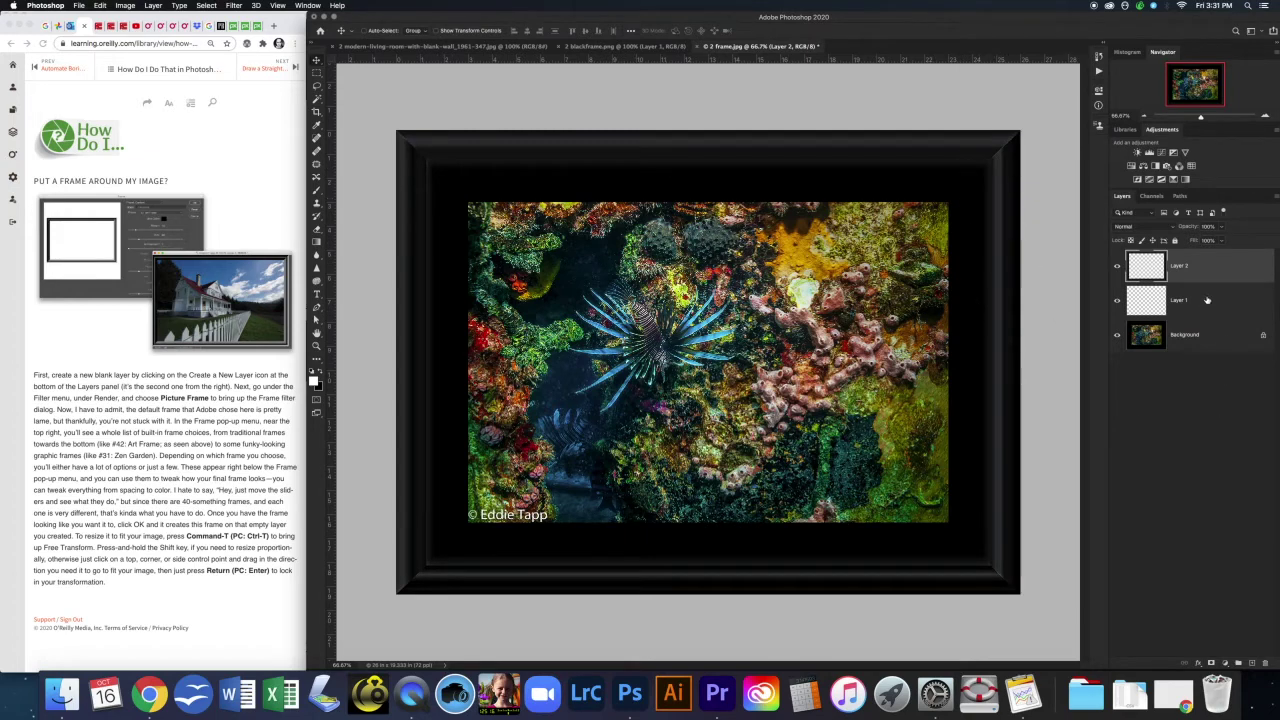
Step: Fill the layer between the black frame and the photo with White at 100% opacity in Normal mode
left_click(1162, 304)
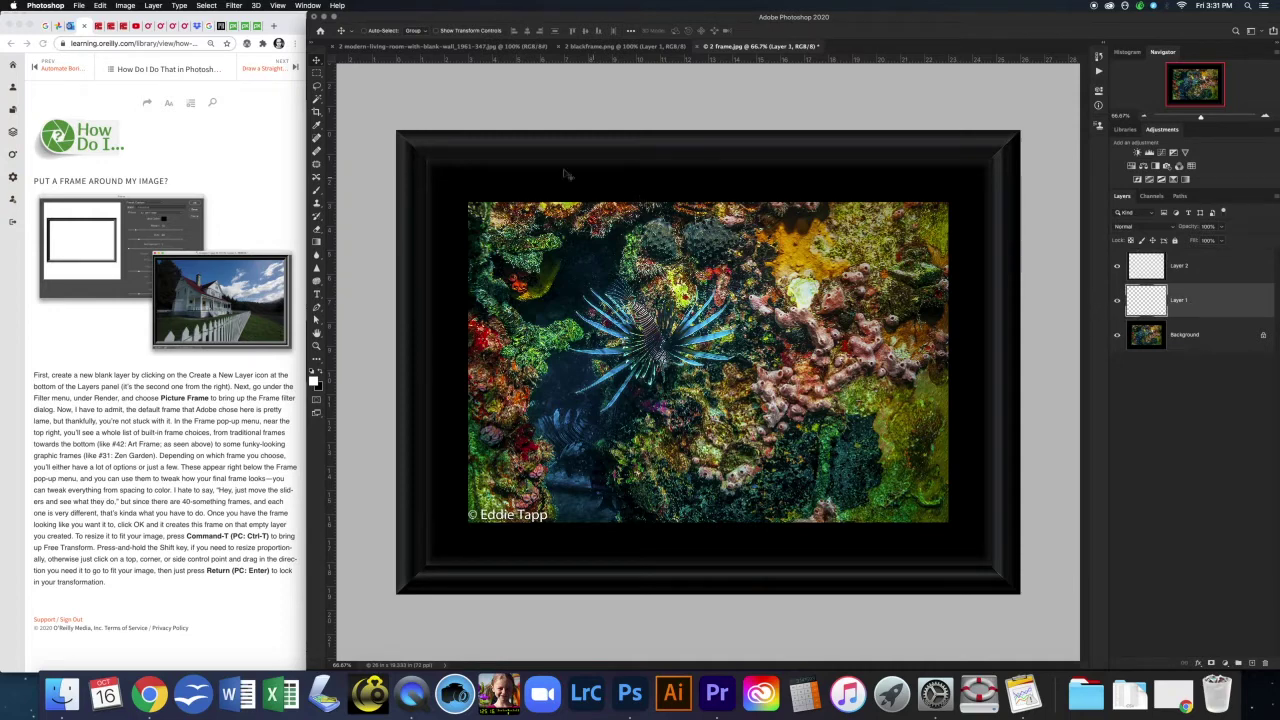
left_click(100, 7)
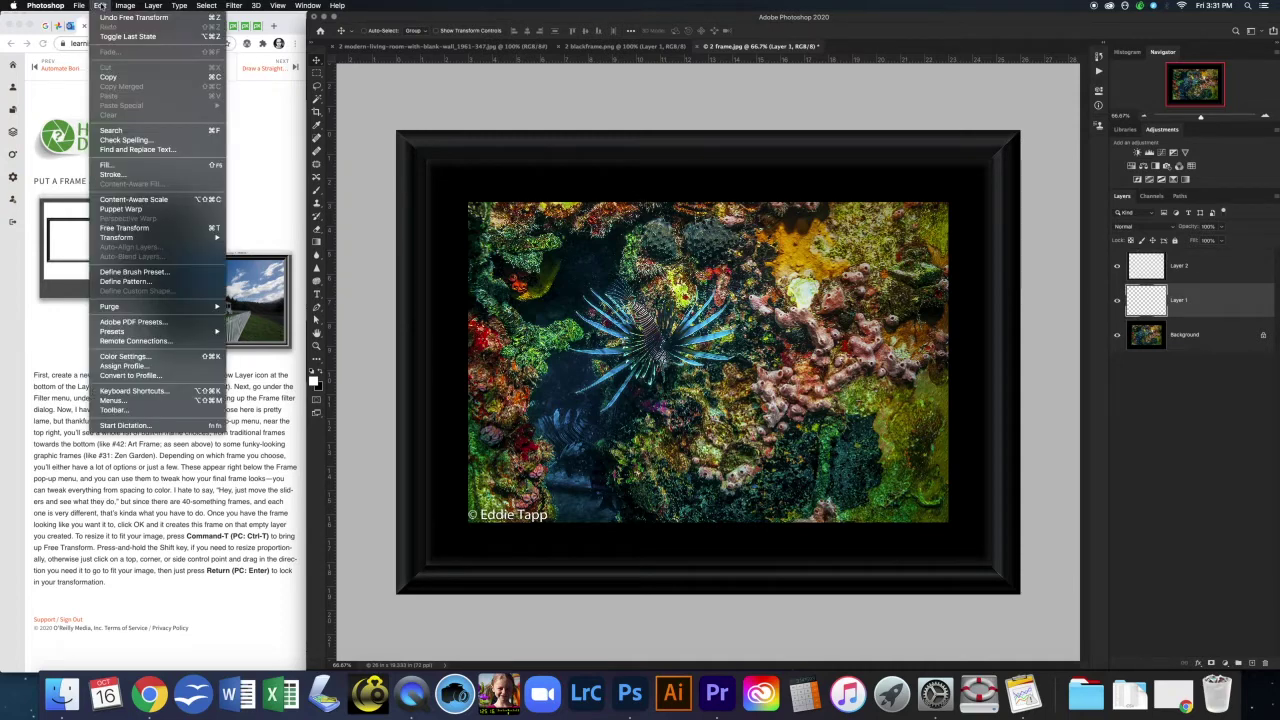
left_click(144, 164)
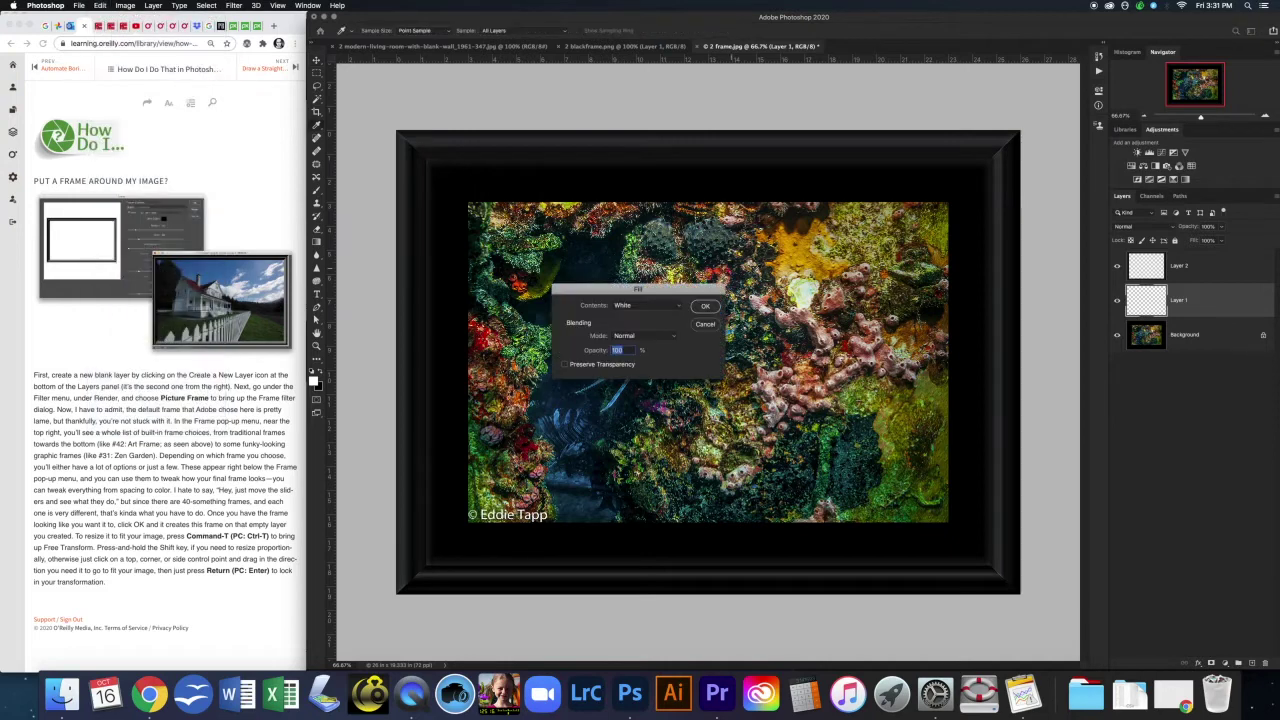
left_click(676, 308)
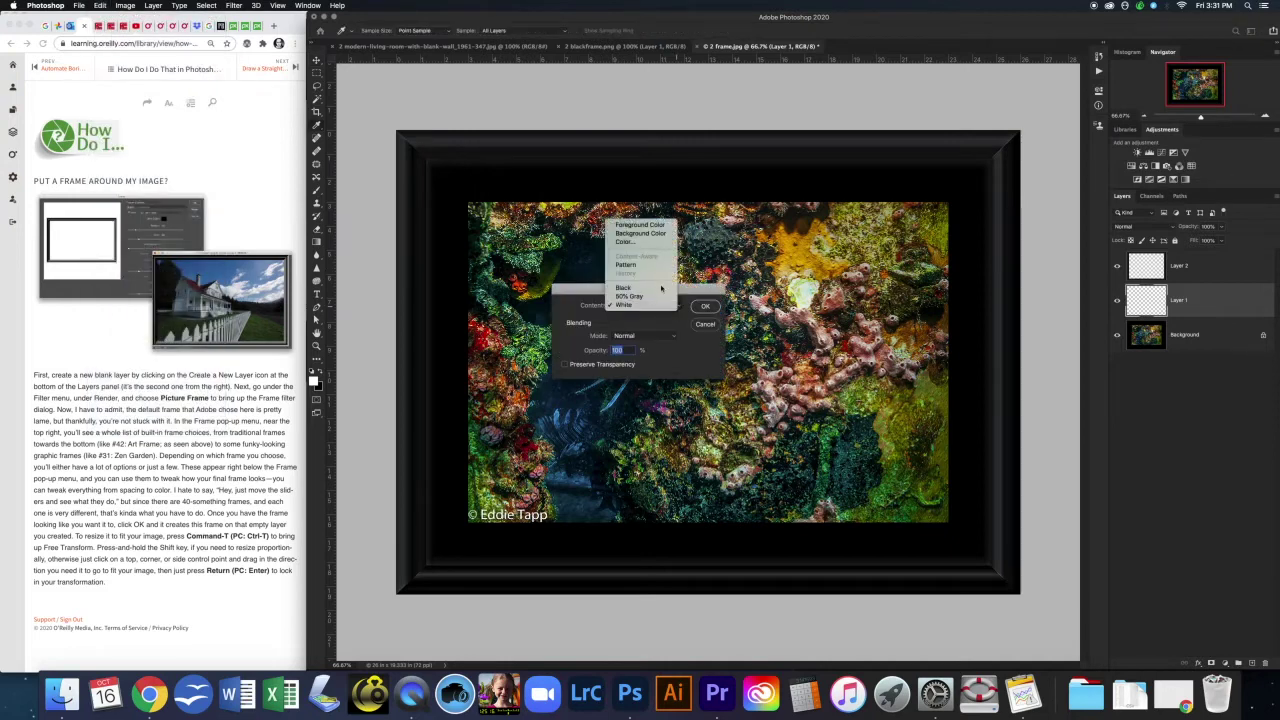
left_click(710, 308)
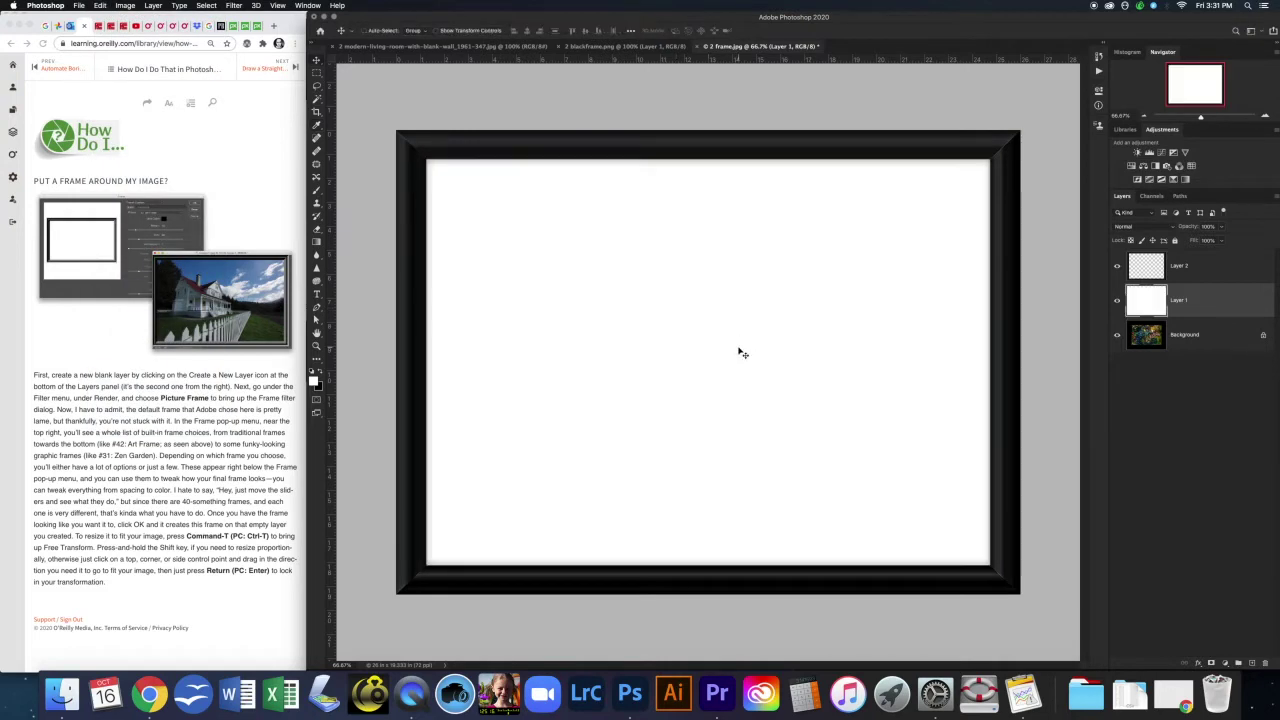
Step: Hide the white-filled layer and draw a rectangular marquee selection along the edges of the lionfish photo
left_click(1117, 301)
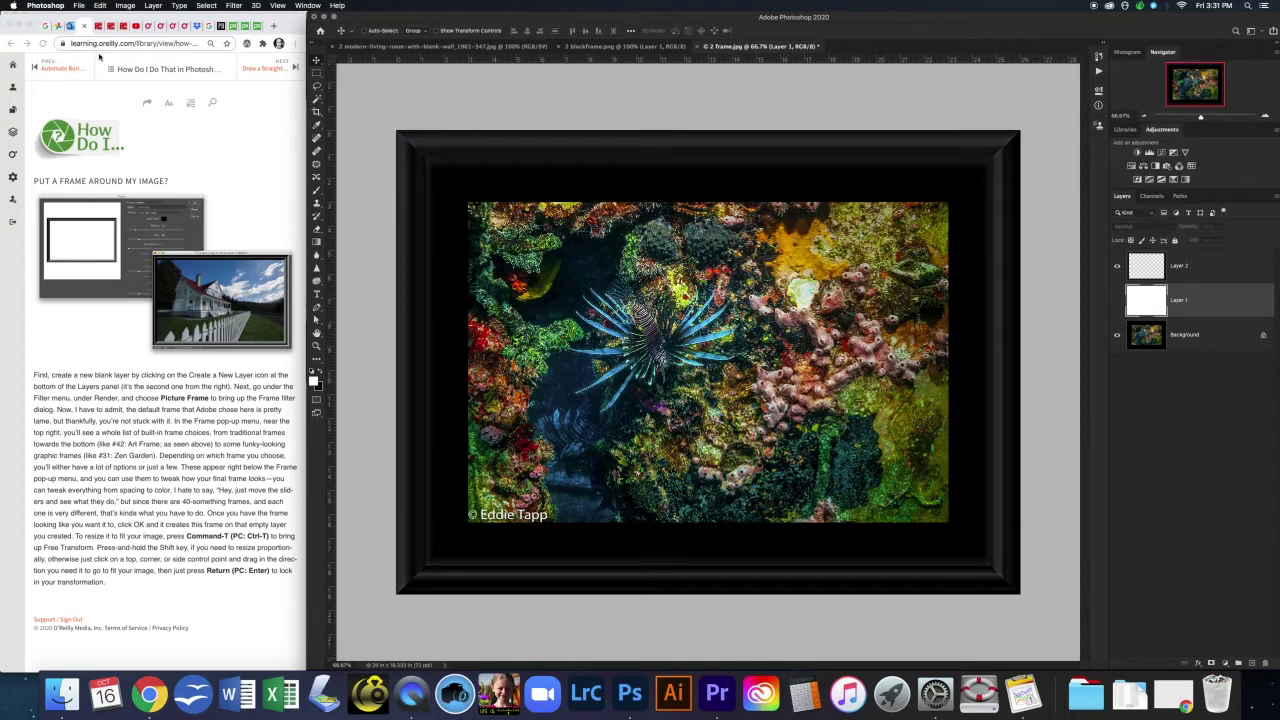
left_click(317, 73)
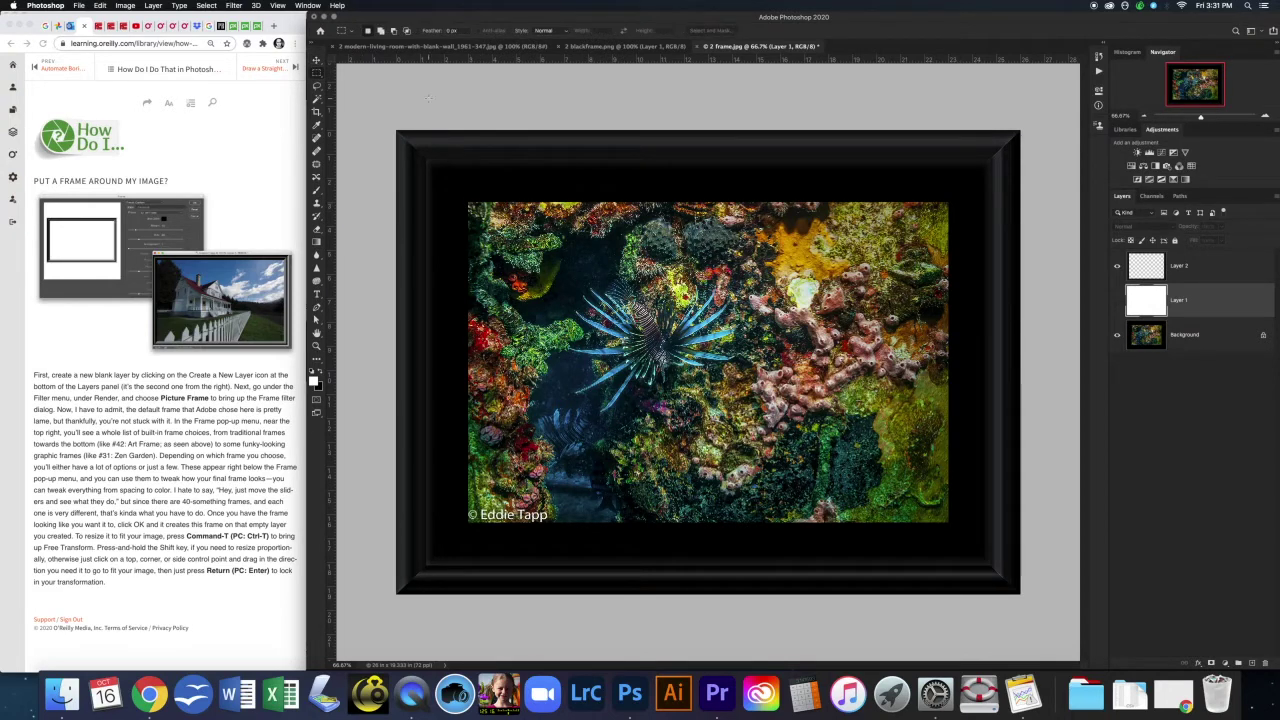
left_click_drag(466, 202, 949, 523)
left_click(951, 524)
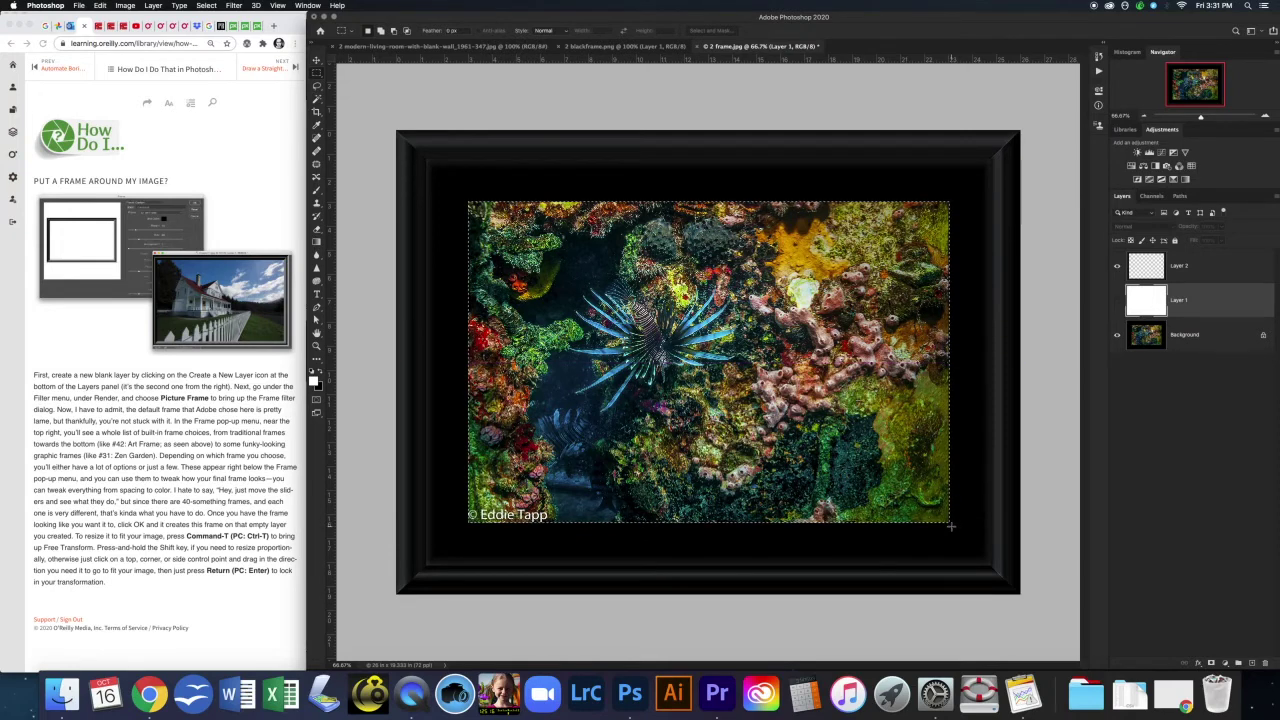
Step: Show the white layer again, add a layer mask from the selection, and invert the mask to leave a mat around the photo
left_click(1118, 301)
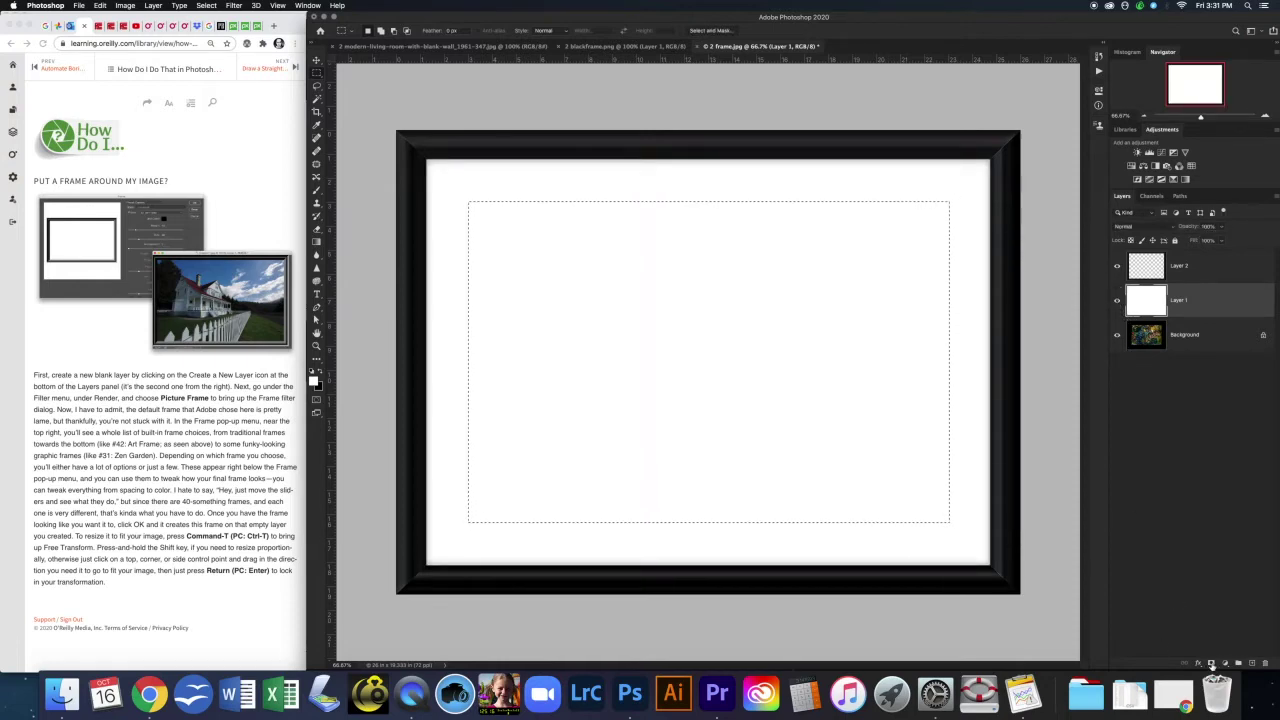
left_click(1211, 665)
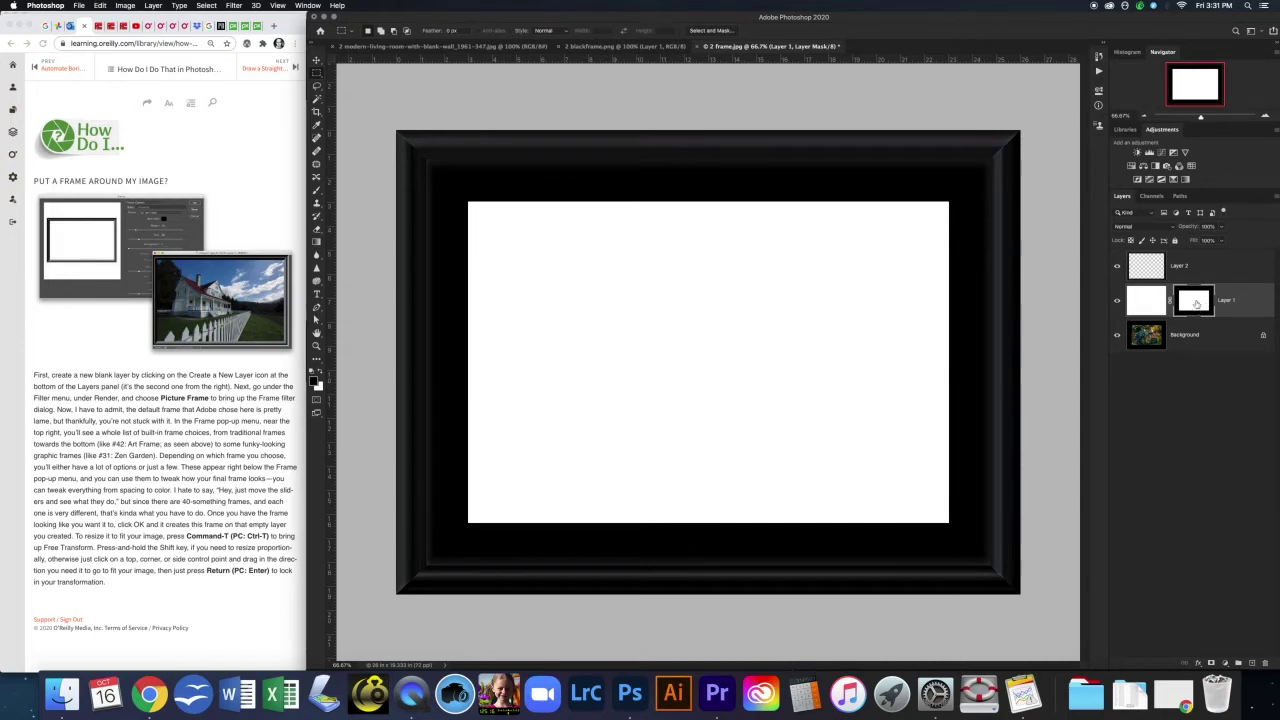
key("super+i")
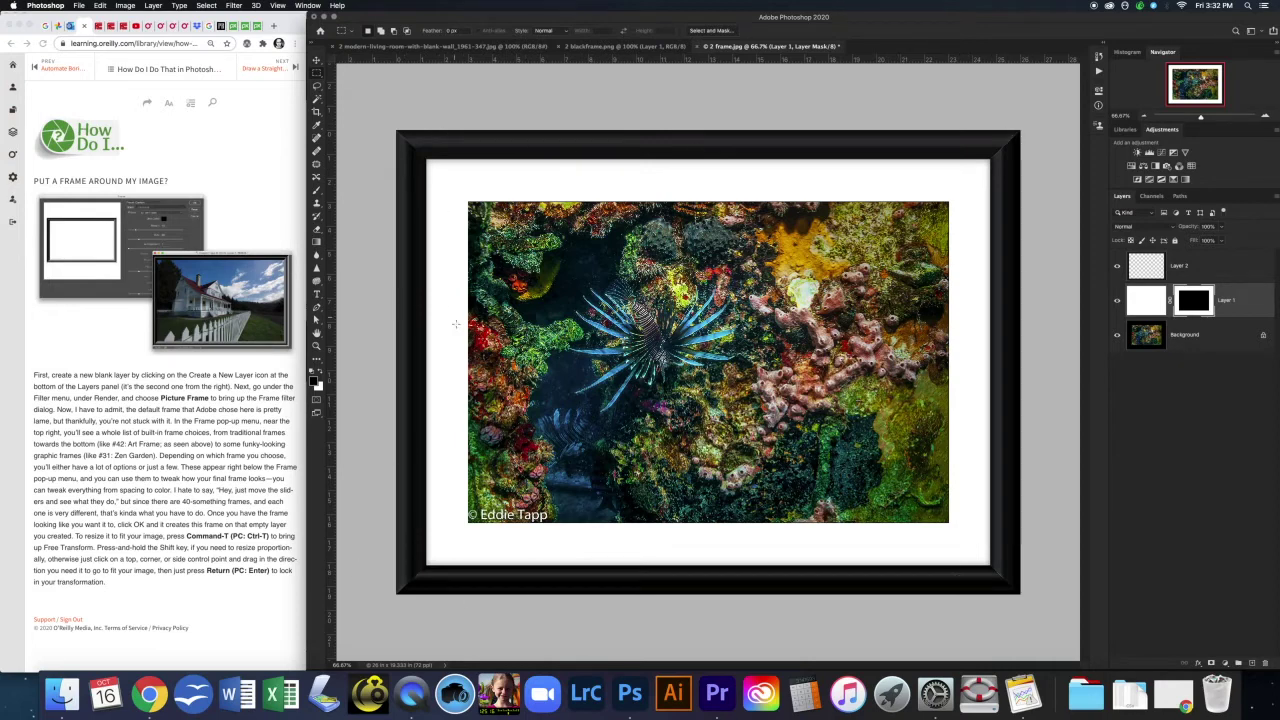
Step: Add a Bevel & Emboss layer style to the white mat layer, using the Inner Bevel style and the Chisel Hard technique
double_click(1148, 304)
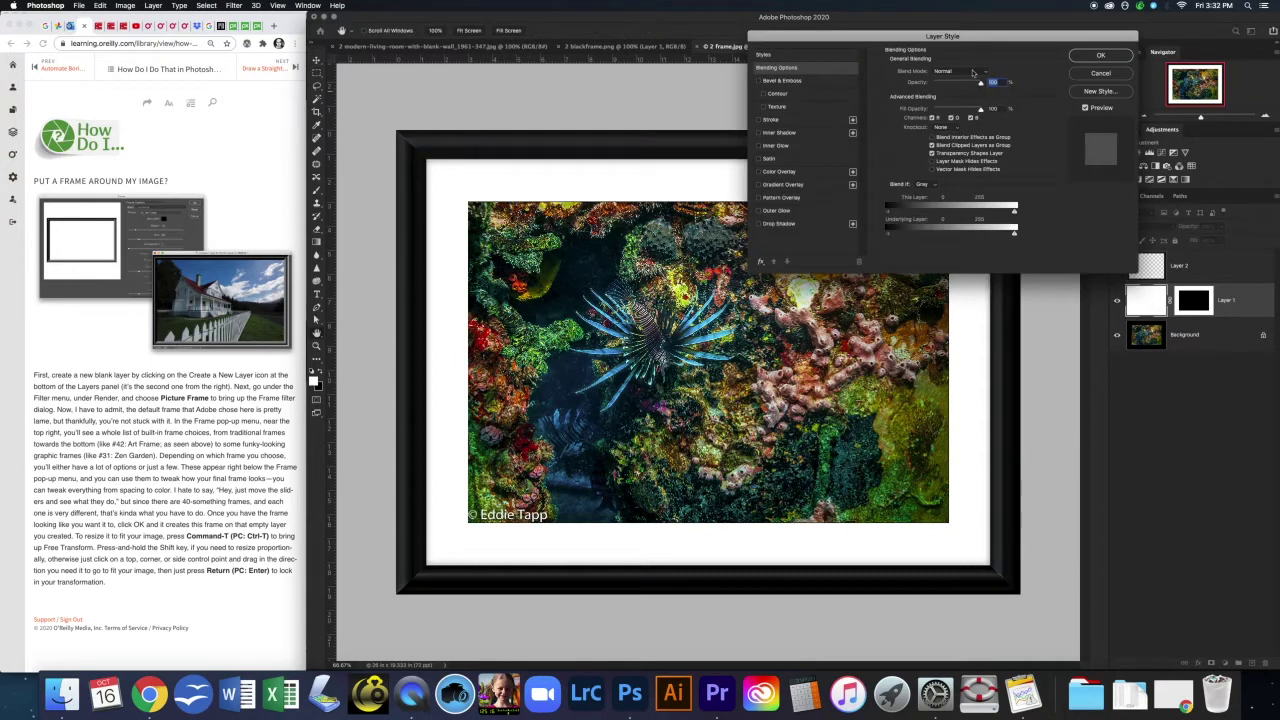
left_click_drag(958, 37, 1059, 92)
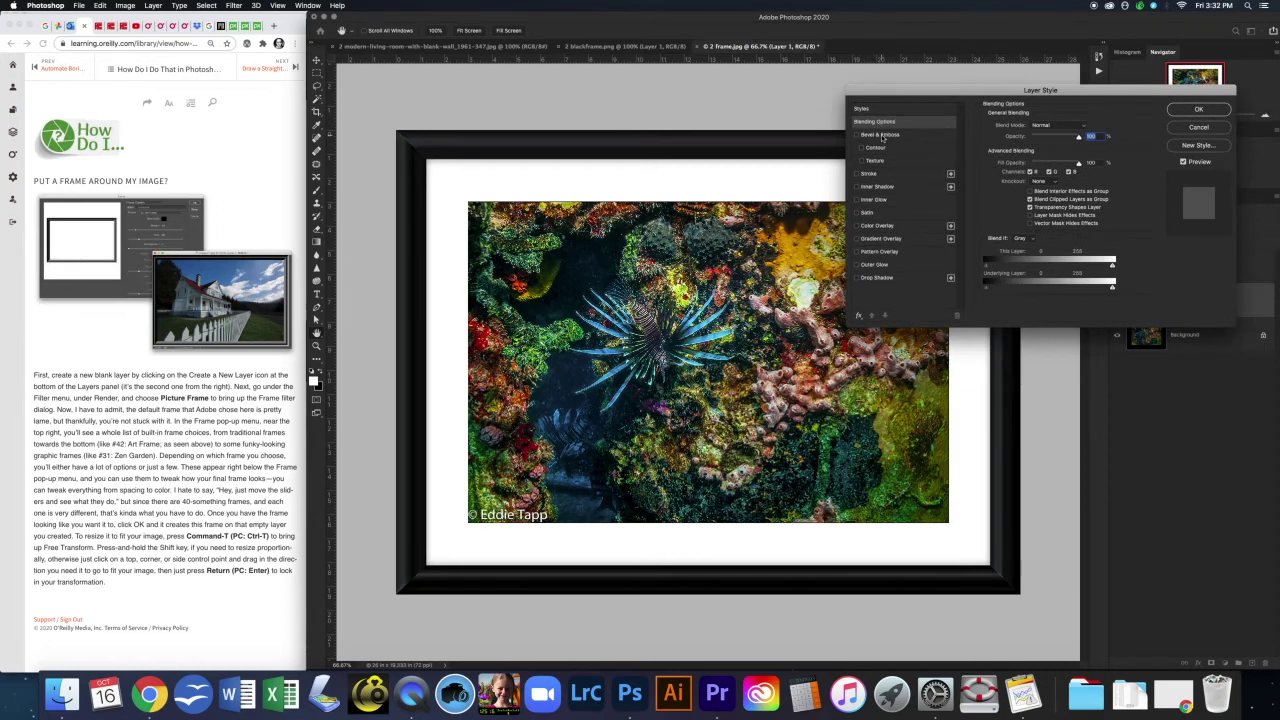
left_click(874, 136)
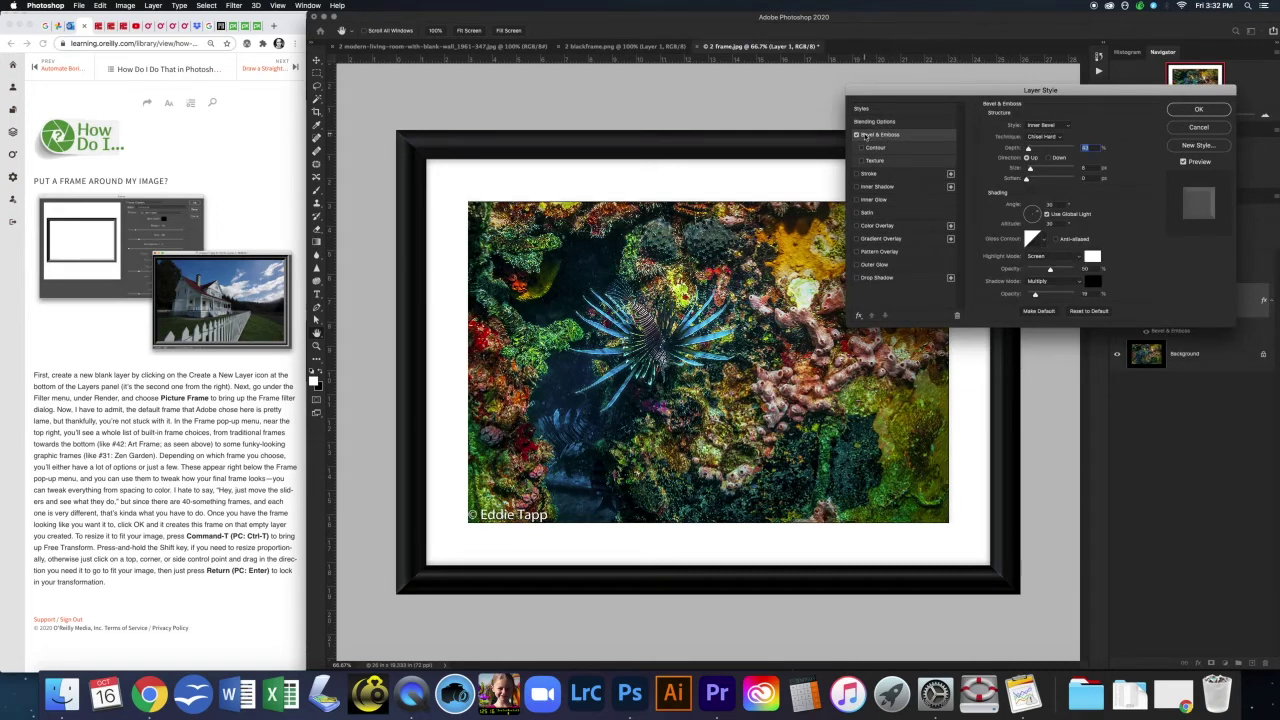
left_click_drag(1013, 92, 1063, 77)
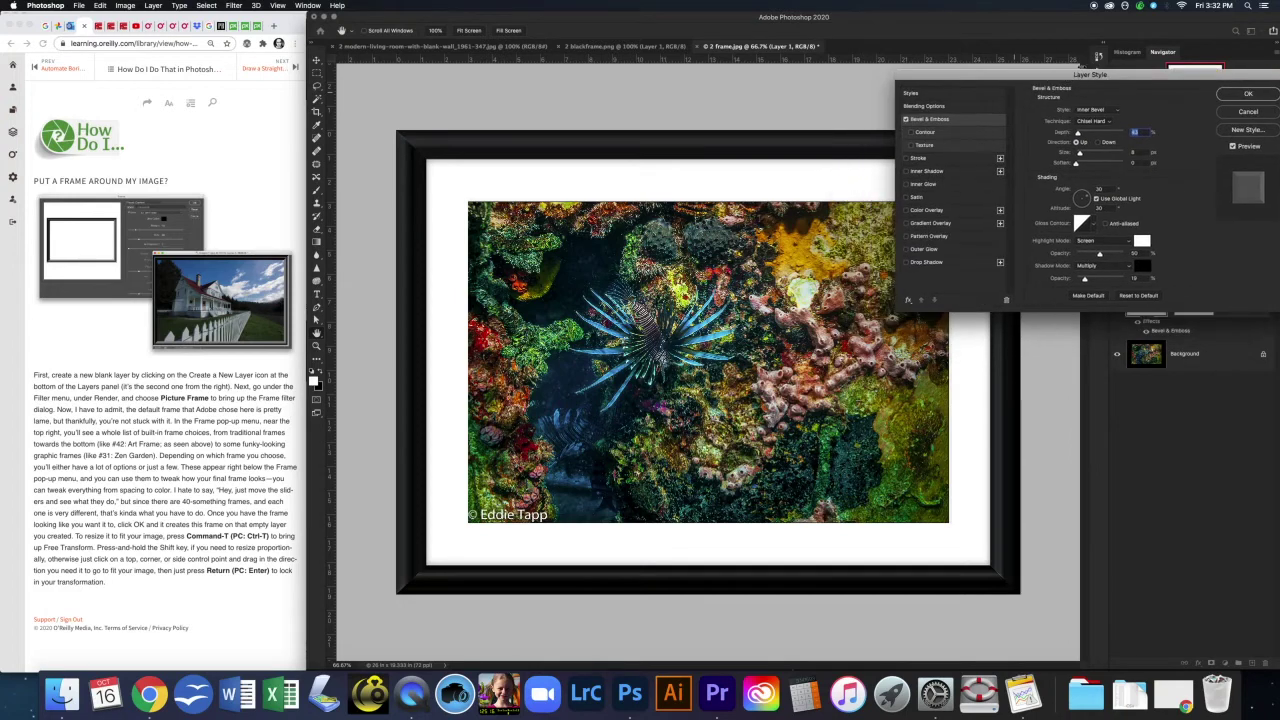
left_click(1117, 112)
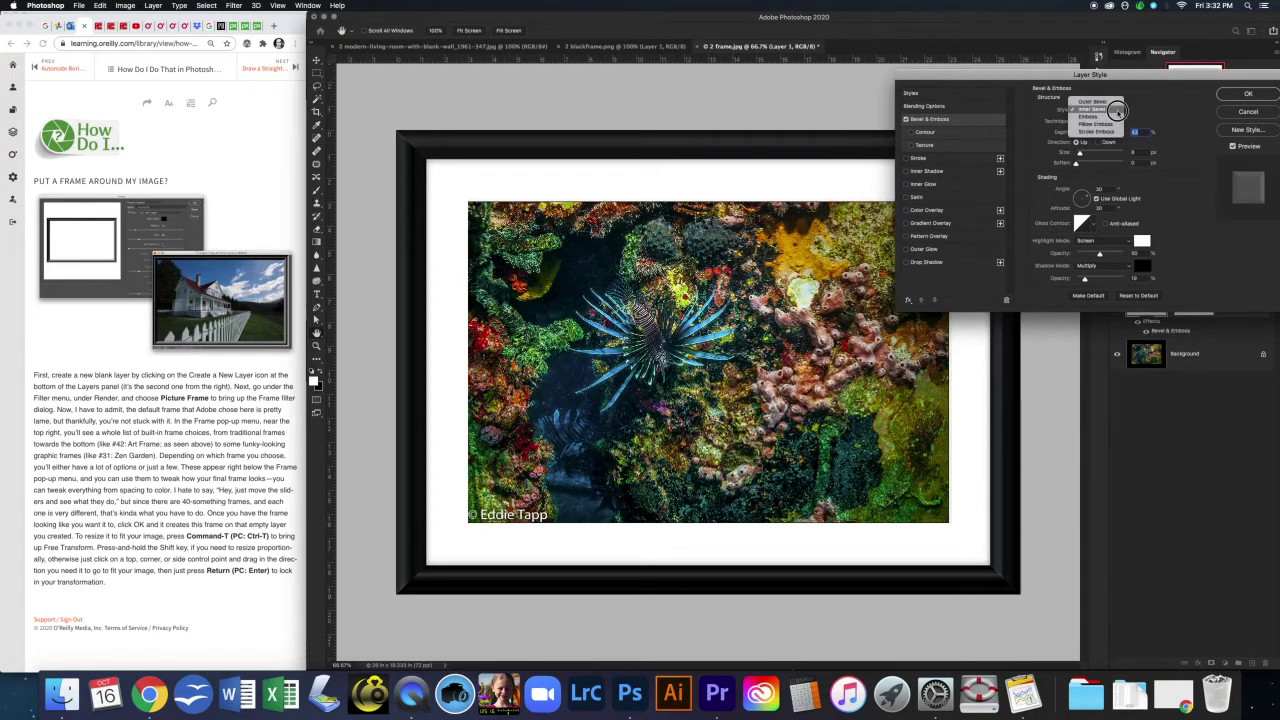
left_click(1116, 111)
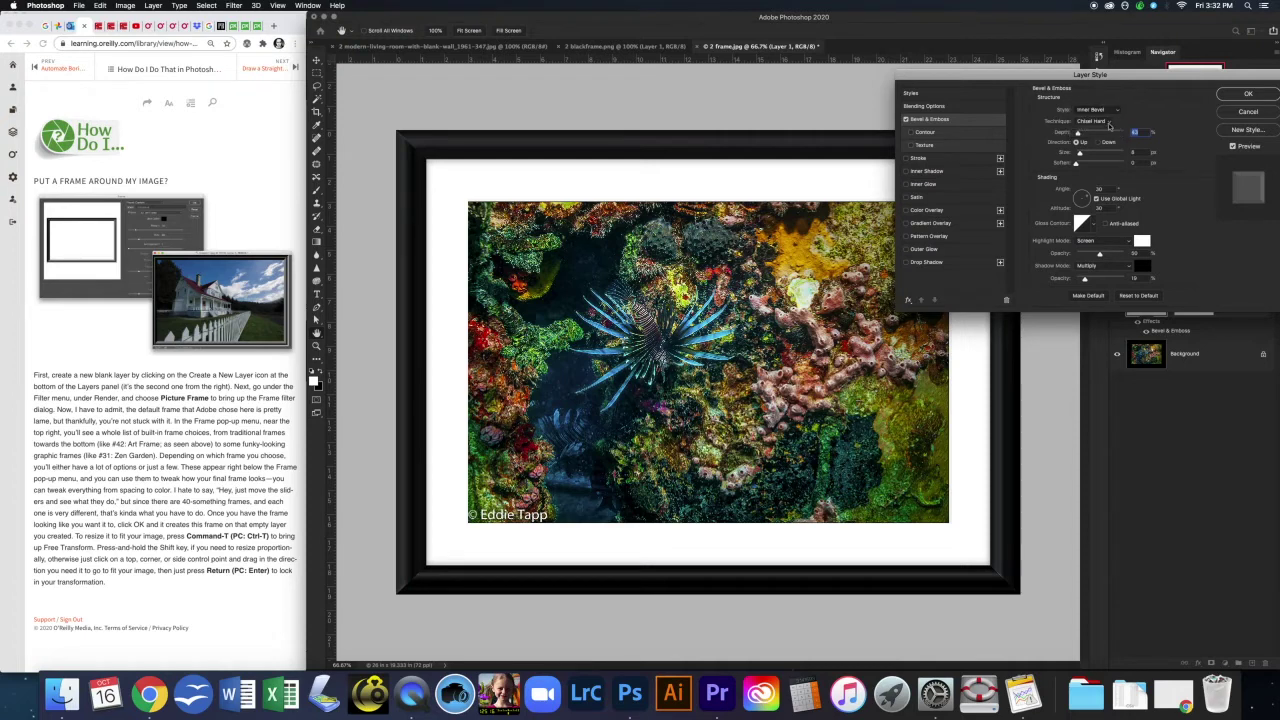
left_click(1108, 124)
left_click(1108, 121)
Step: Increase the depth of the mat's bevel and set its shading angle to about 135 degrees, lit from the upper left
left_click_drag(1079, 137, 1086, 137)
left_click_drag(1054, 72, 1132, 138)
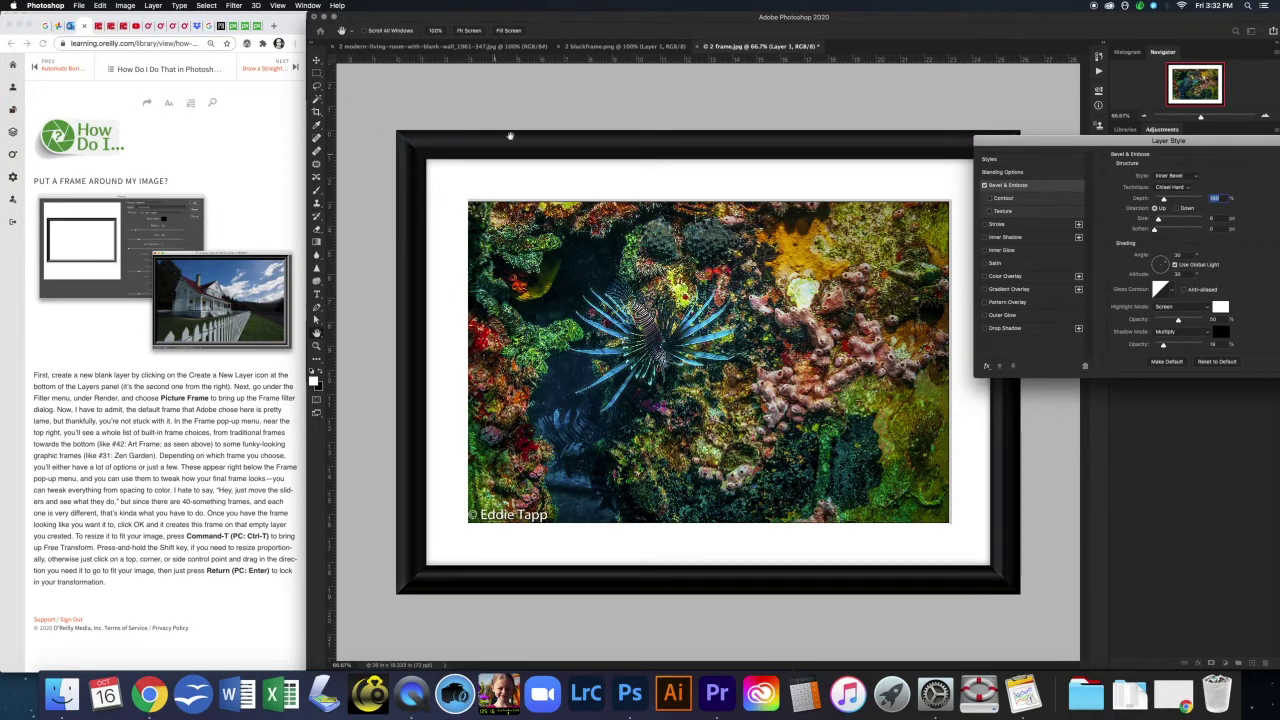
left_click_drag(1167, 264, 1157, 262)
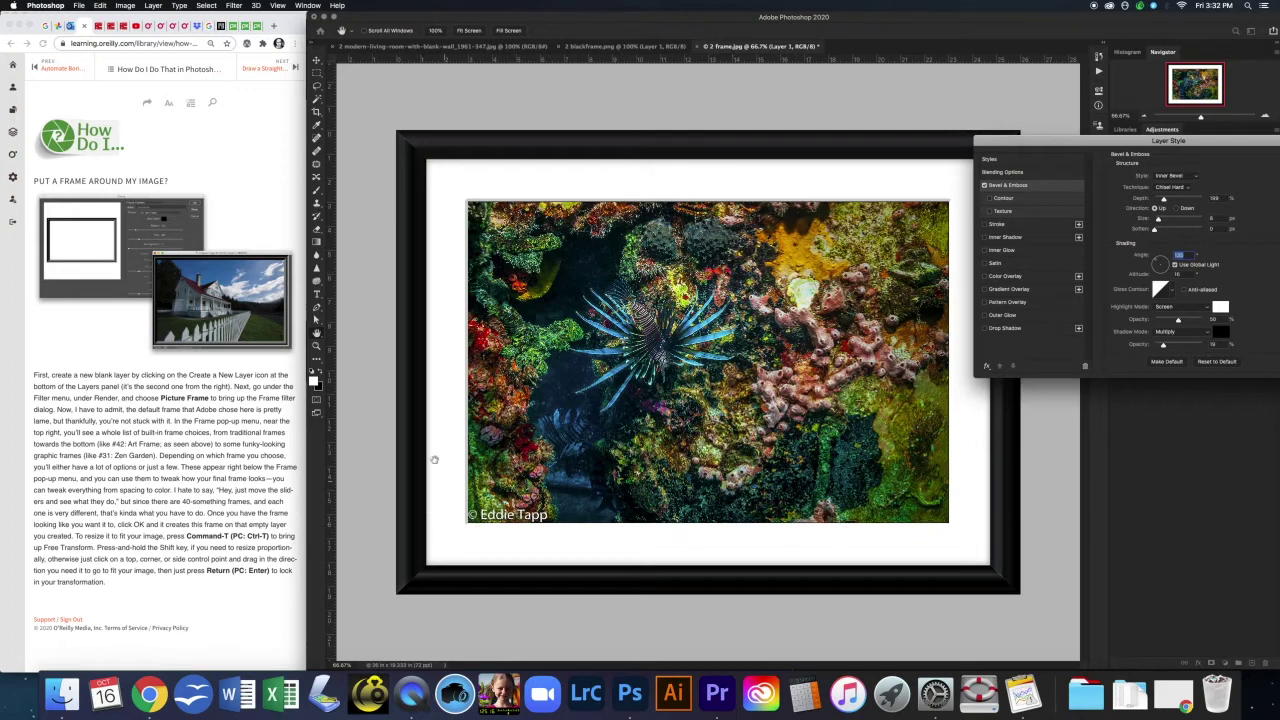
Step: Add a Multiply drop shadow to the mat with 75% opacity and a distance of about 10 px
left_click_drag(1178, 140, 1157, 123)
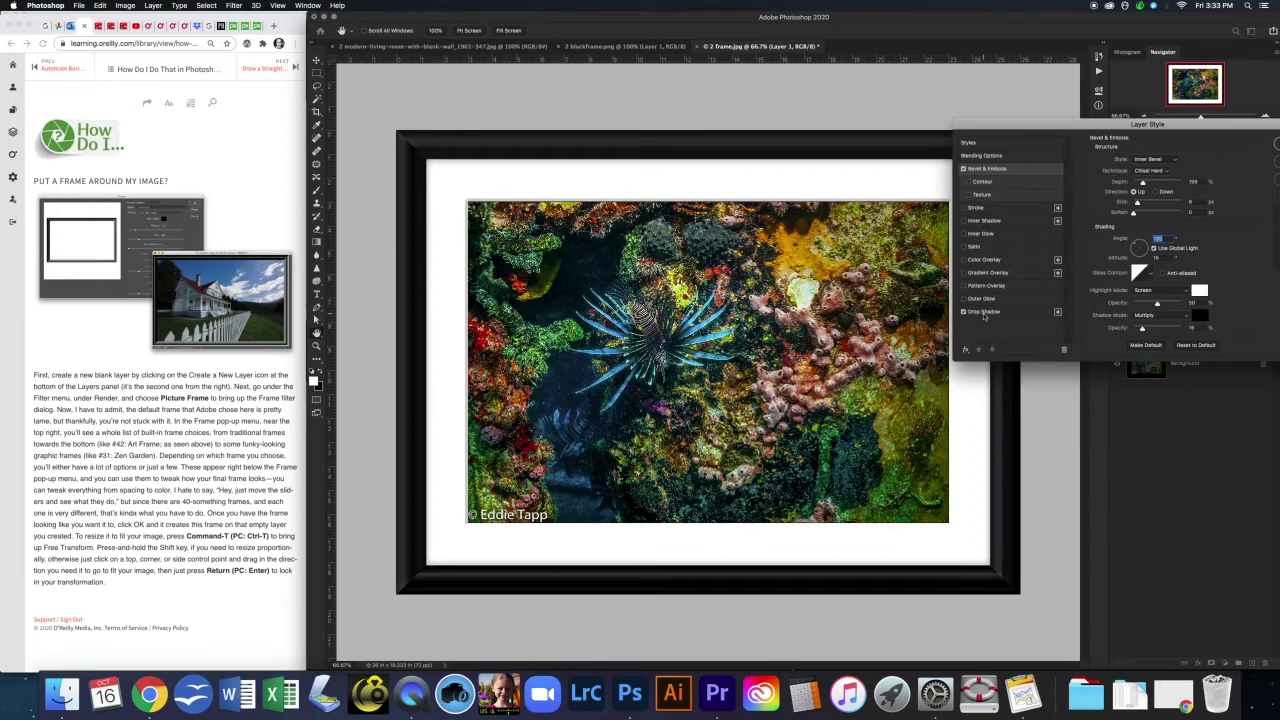
left_click(1022, 314)
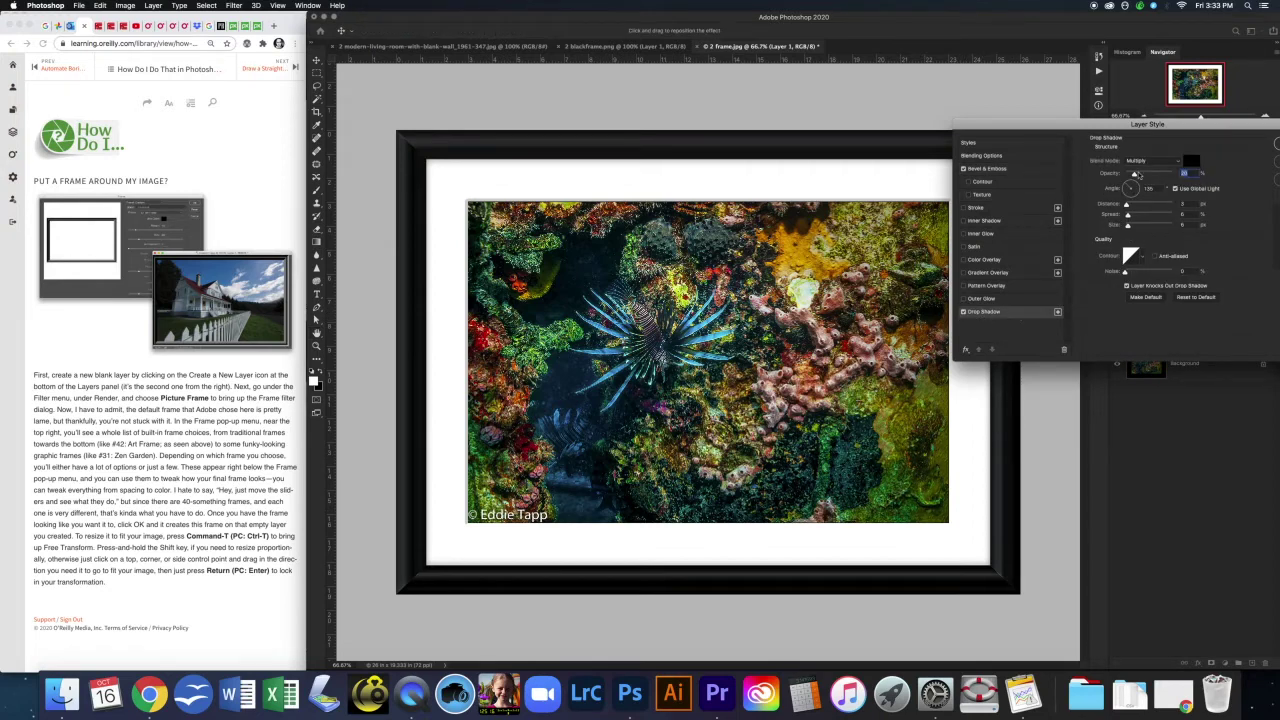
left_click_drag(1134, 175, 1148, 220)
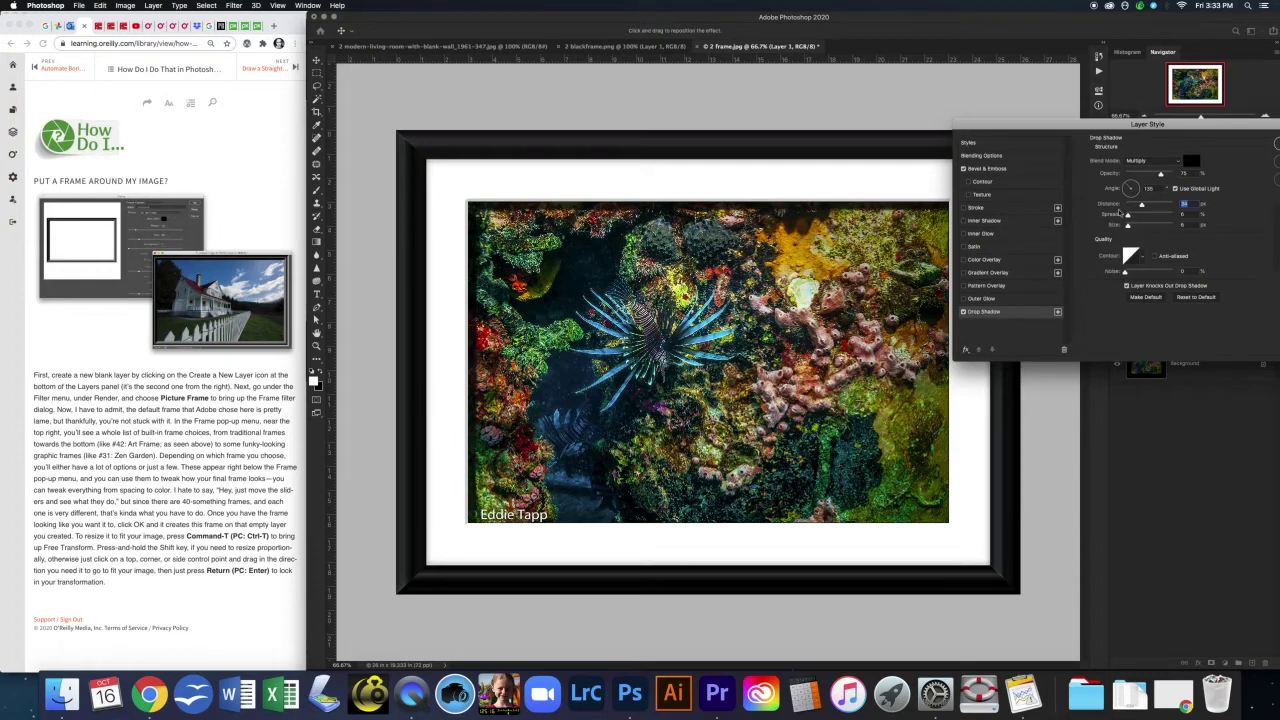
left_click_drag(1141, 208, 1134, 210)
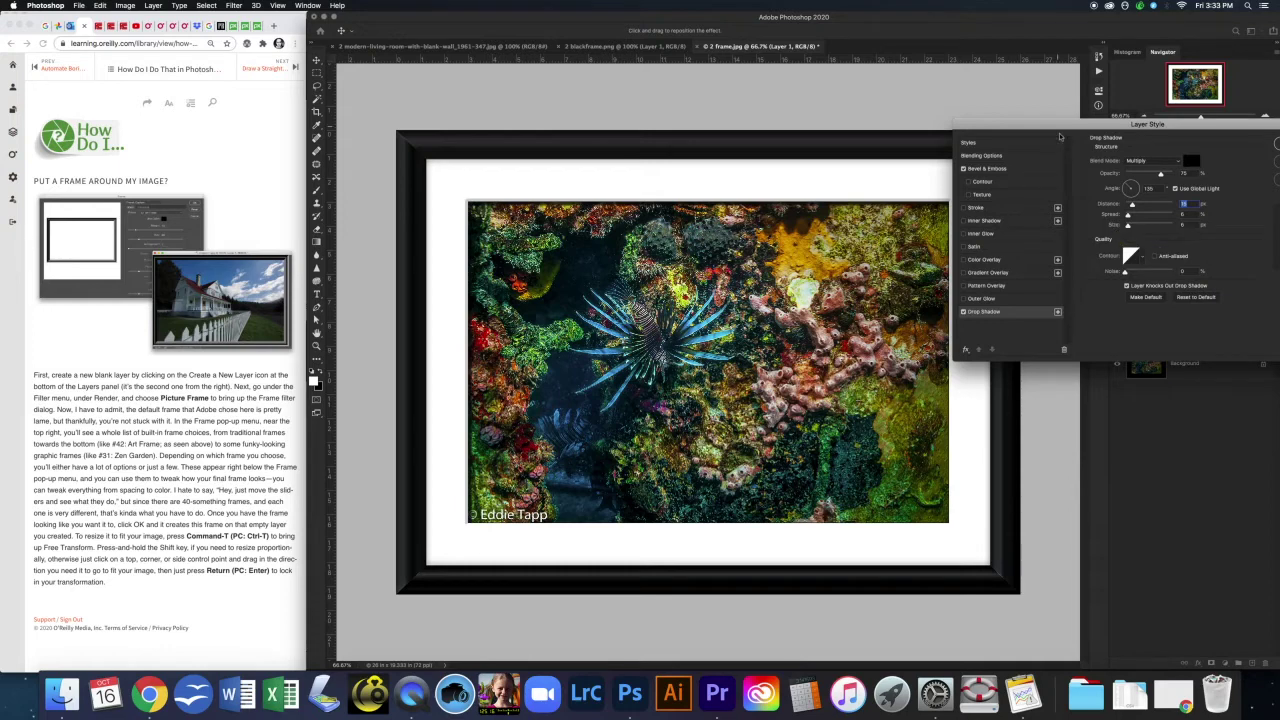
Step: Add a Pattern Overlay to the mat in Multiply mode, keep the light preset pattern, and raise the overlay's opacity
left_click_drag(1120, 128, 1086, 113)
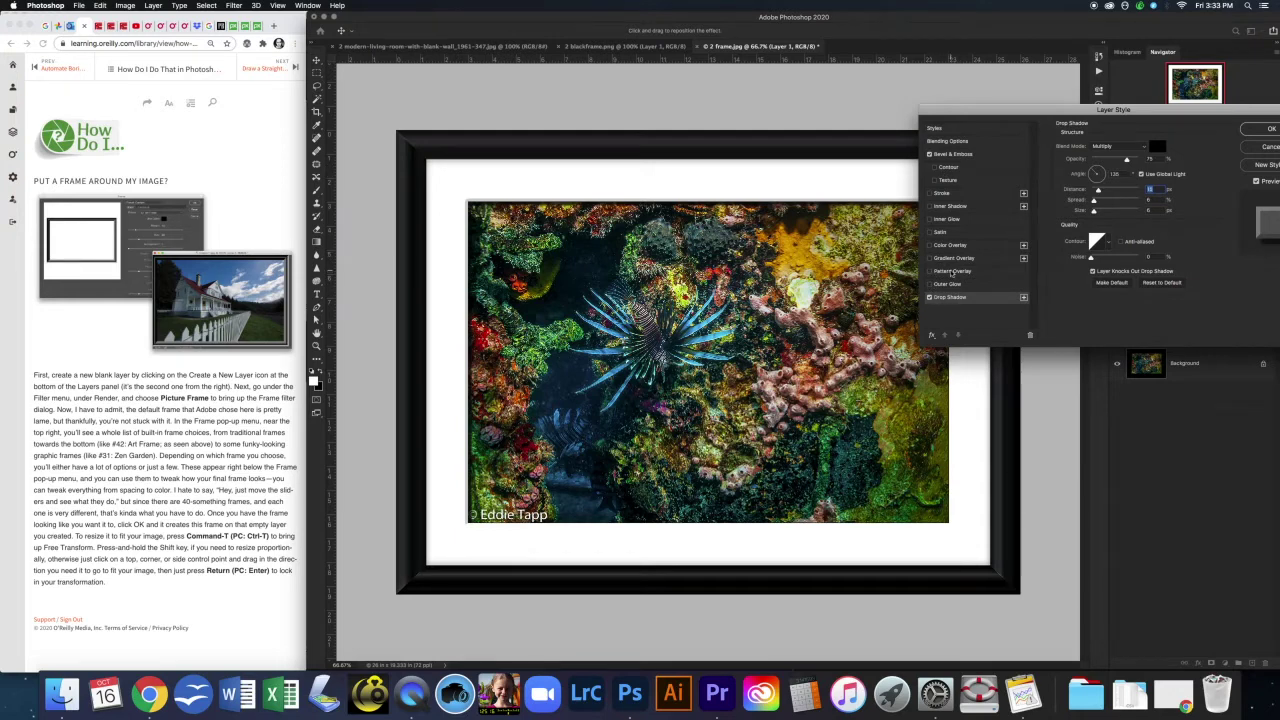
left_click(952, 271)
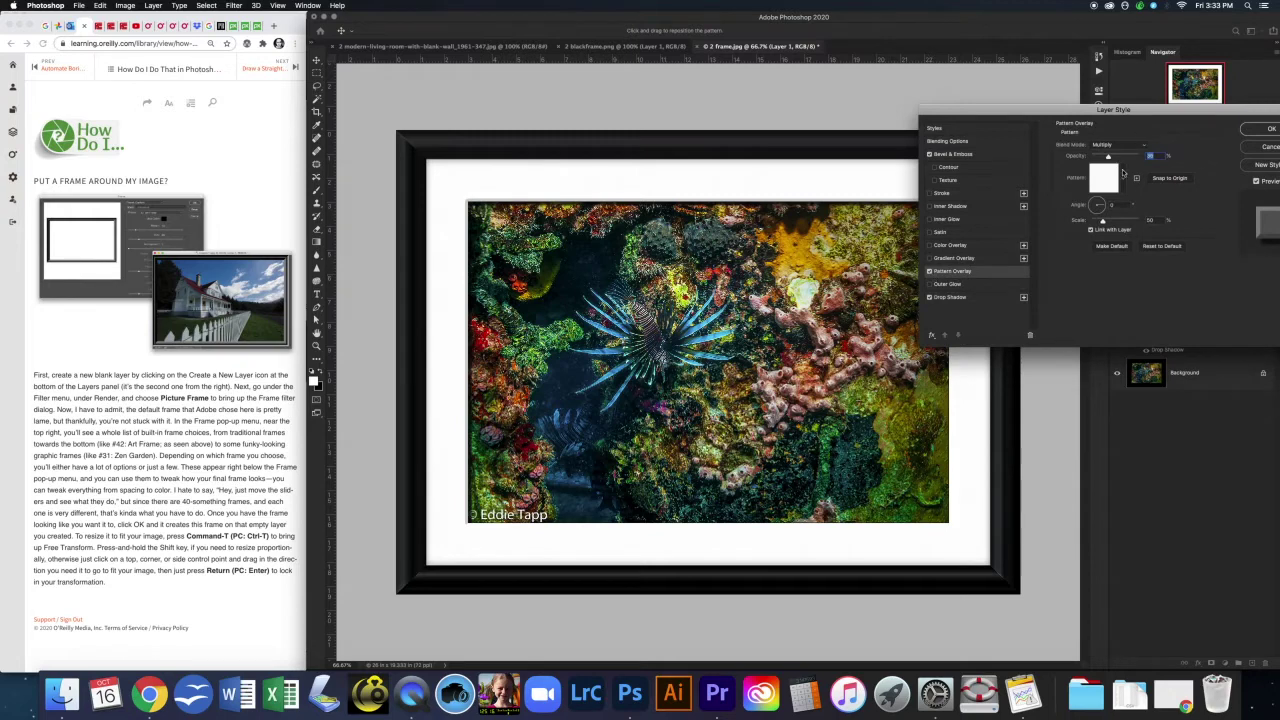
left_click(1122, 178)
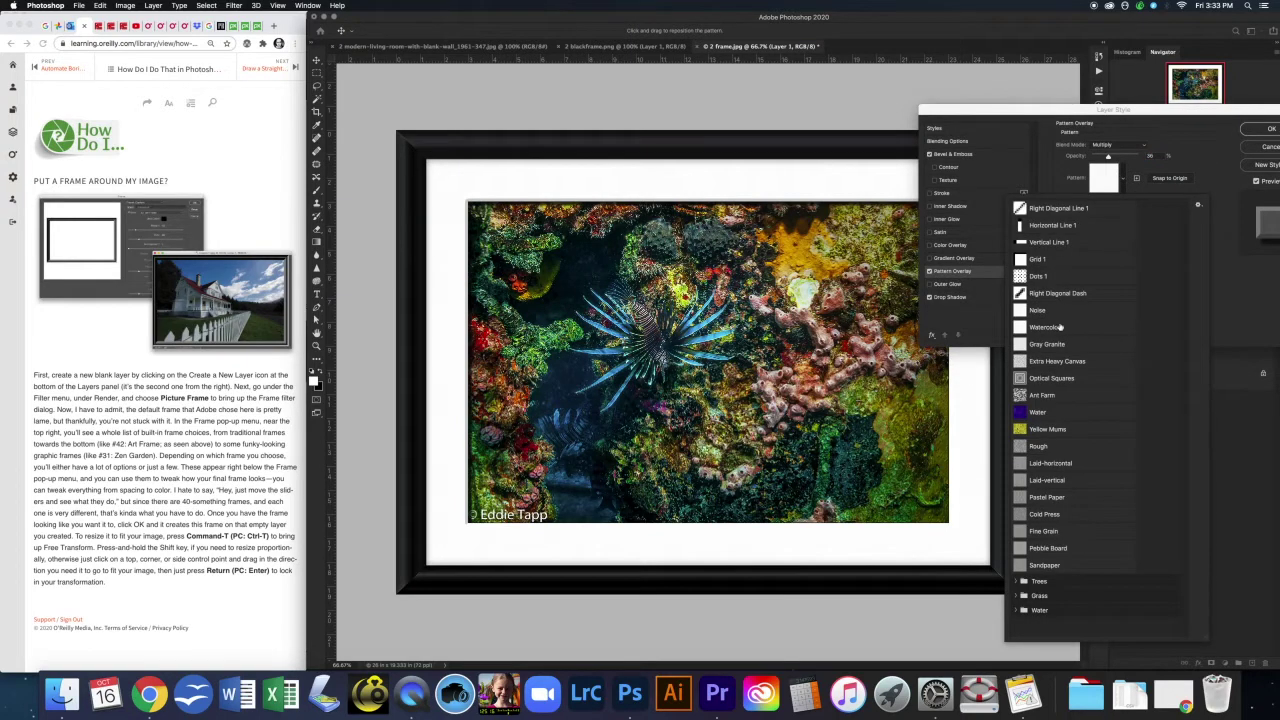
left_click(1197, 152)
left_click_drag(1108, 160, 1119, 157)
Step: Lower the Pattern Overlay opacity to about 40% for a subtler mat texture and apply the layer style
key("super+equal")
key("super+equal")
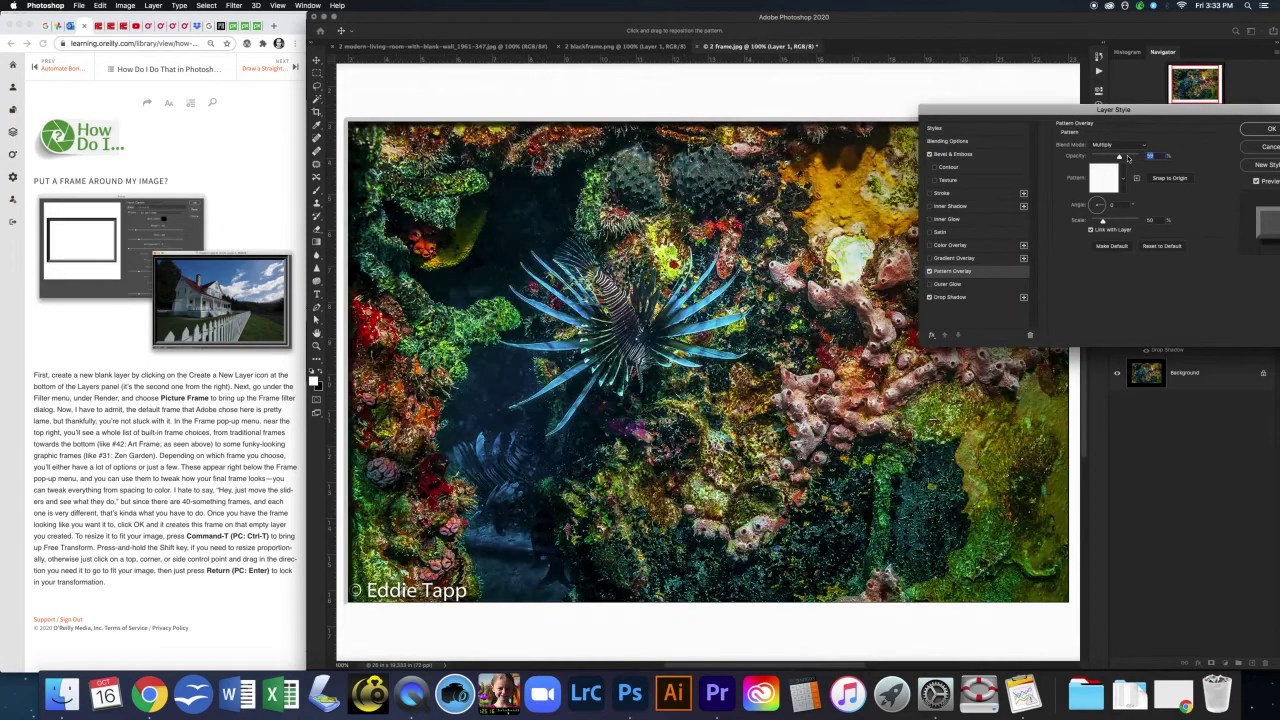
left_click_drag(655, 211, 759, 522)
scroll(759, 522, "up", 5)
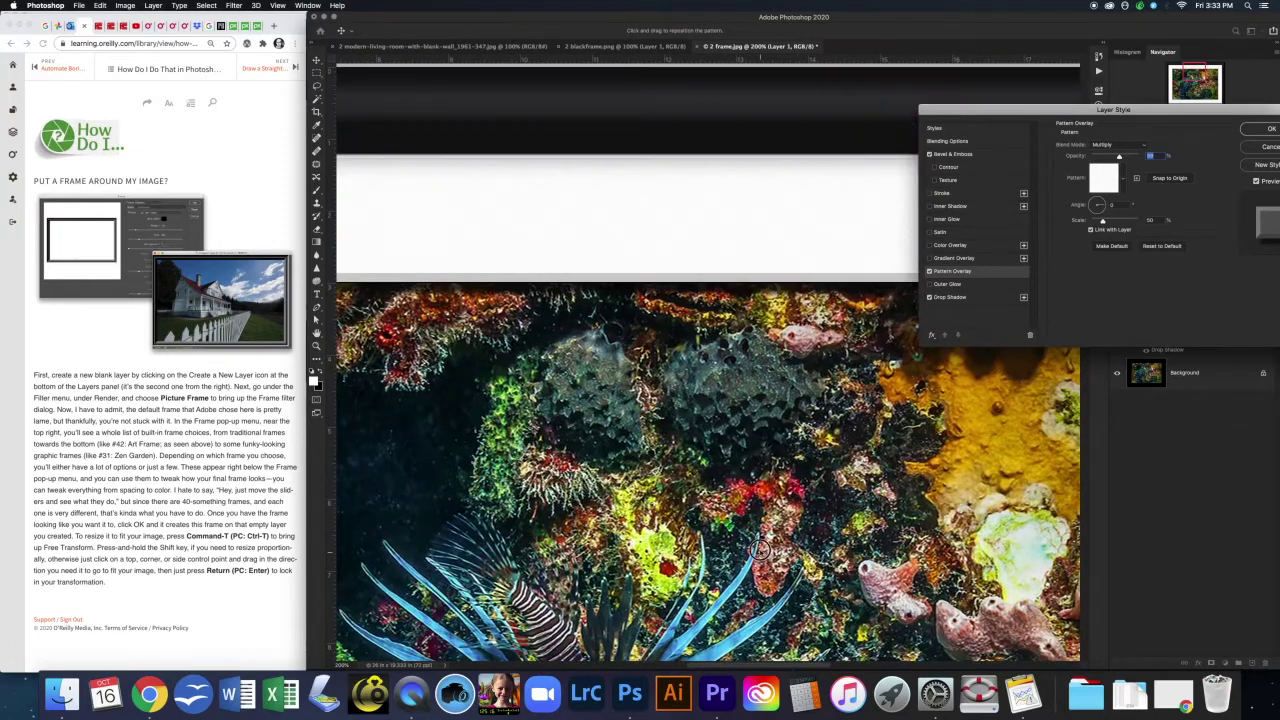
left_click(743, 257)
scroll(741, 254, "up", 1)
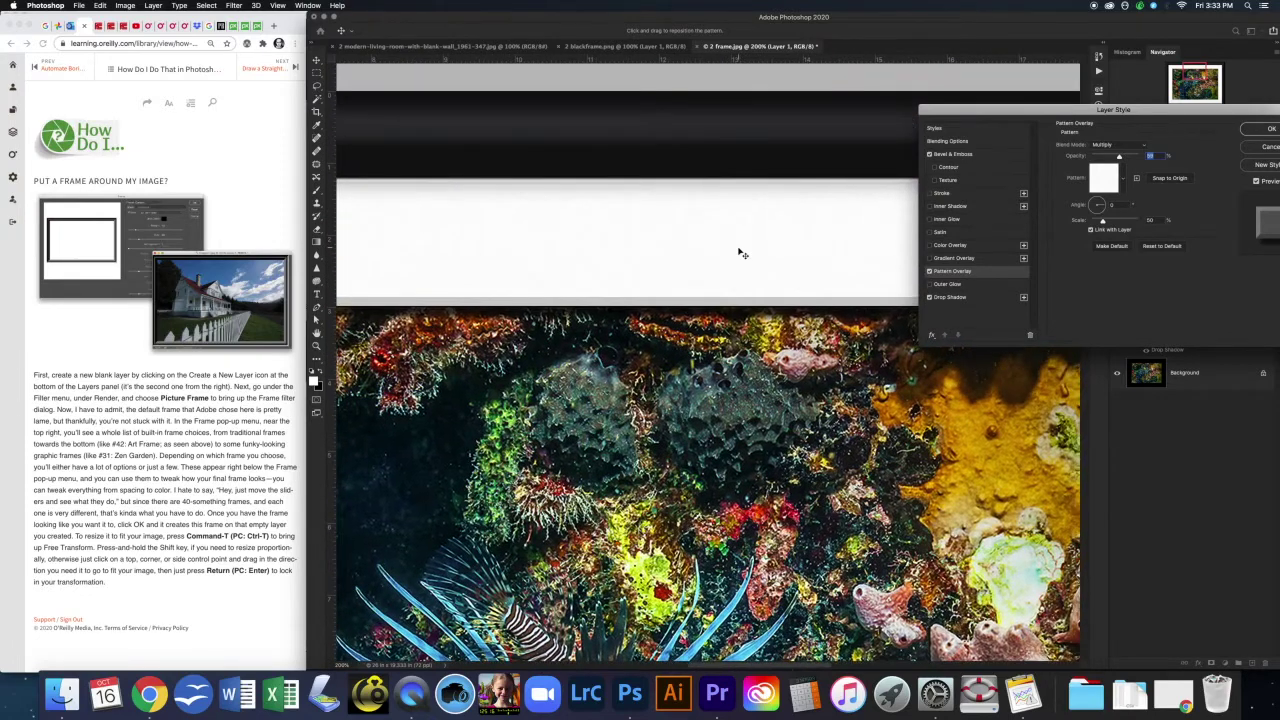
key("super+equal")
scroll(829, 231, "up", 6)
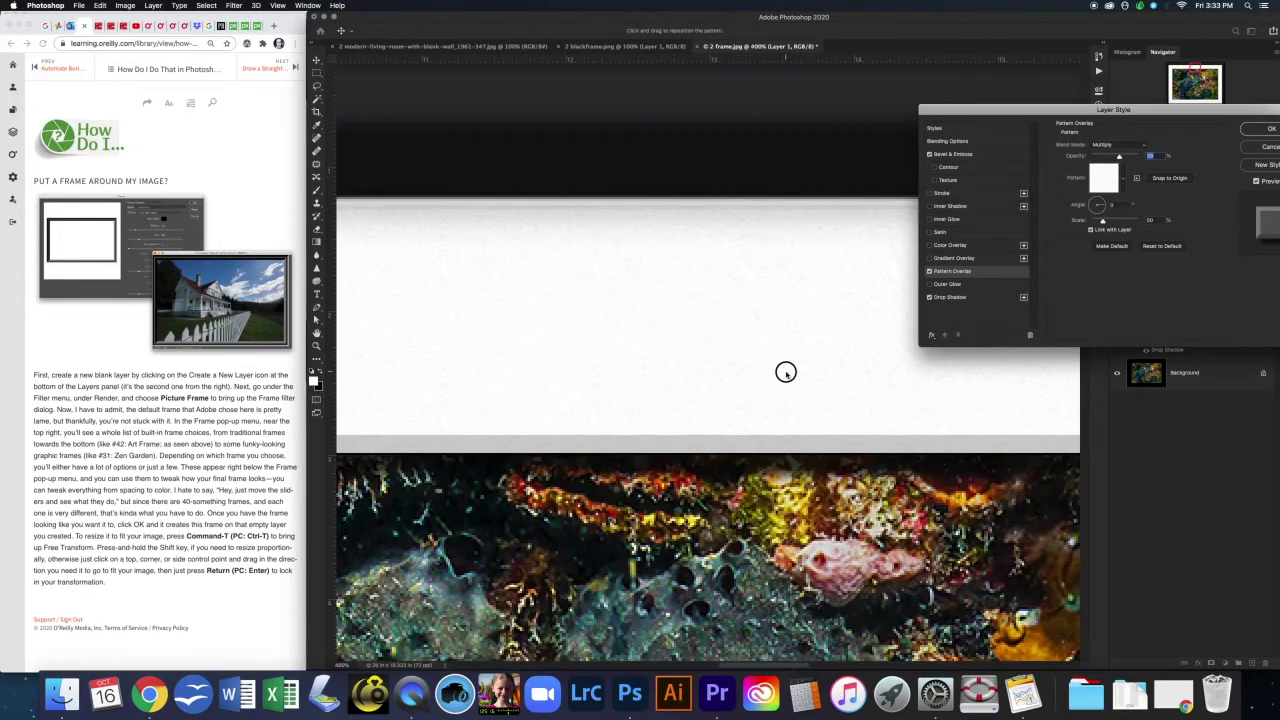
left_click_drag(1124, 157, 1110, 160)
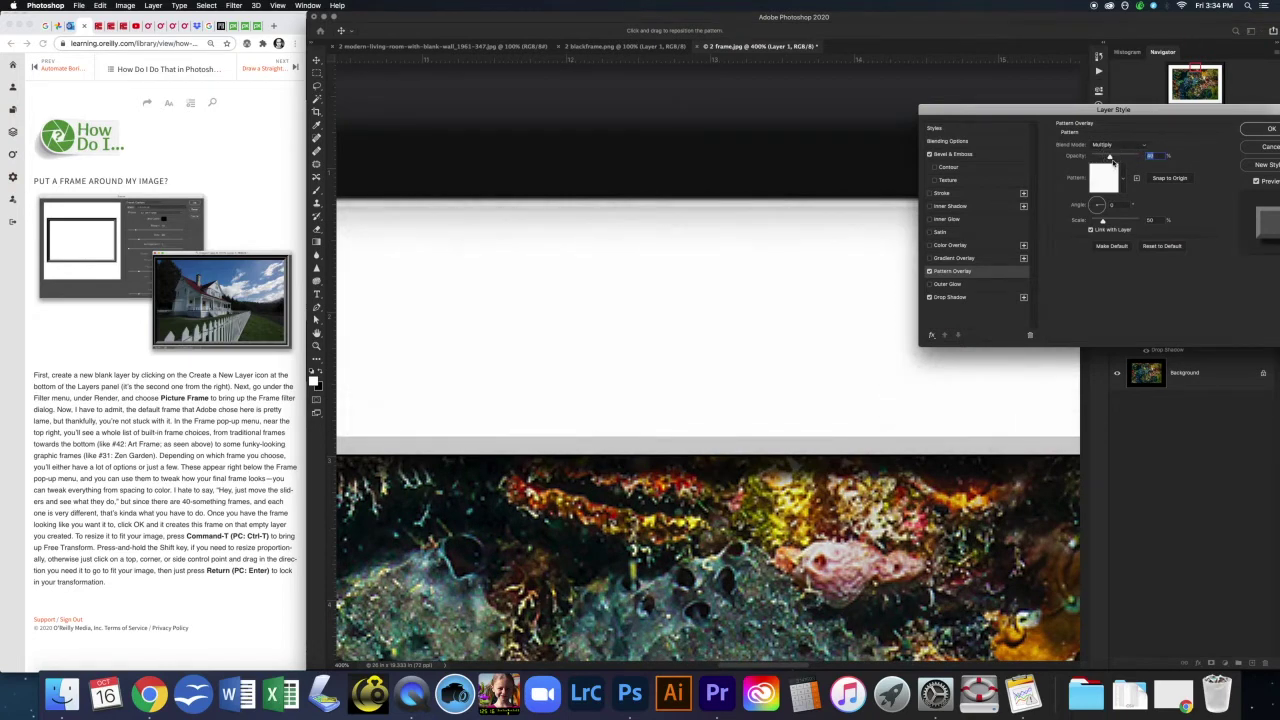
left_click_drag(1178, 103, 1024, 90)
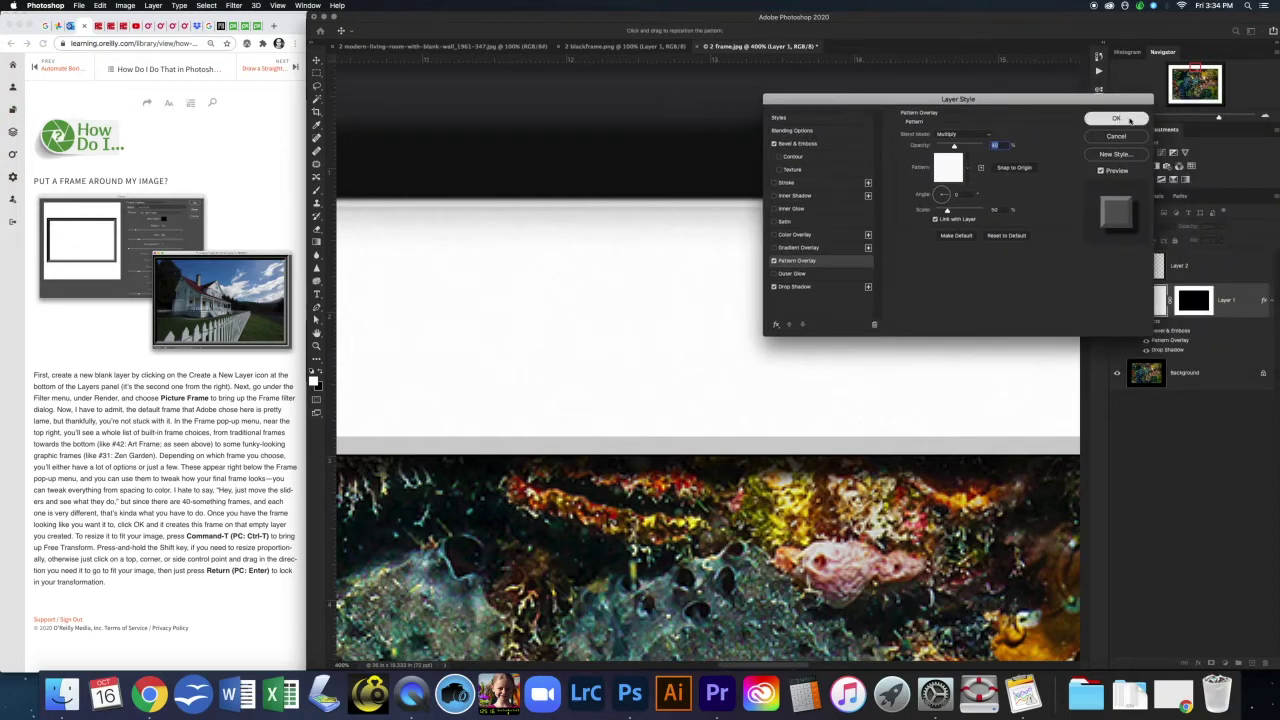
left_click(1117, 116)
left_click(1131, 118)
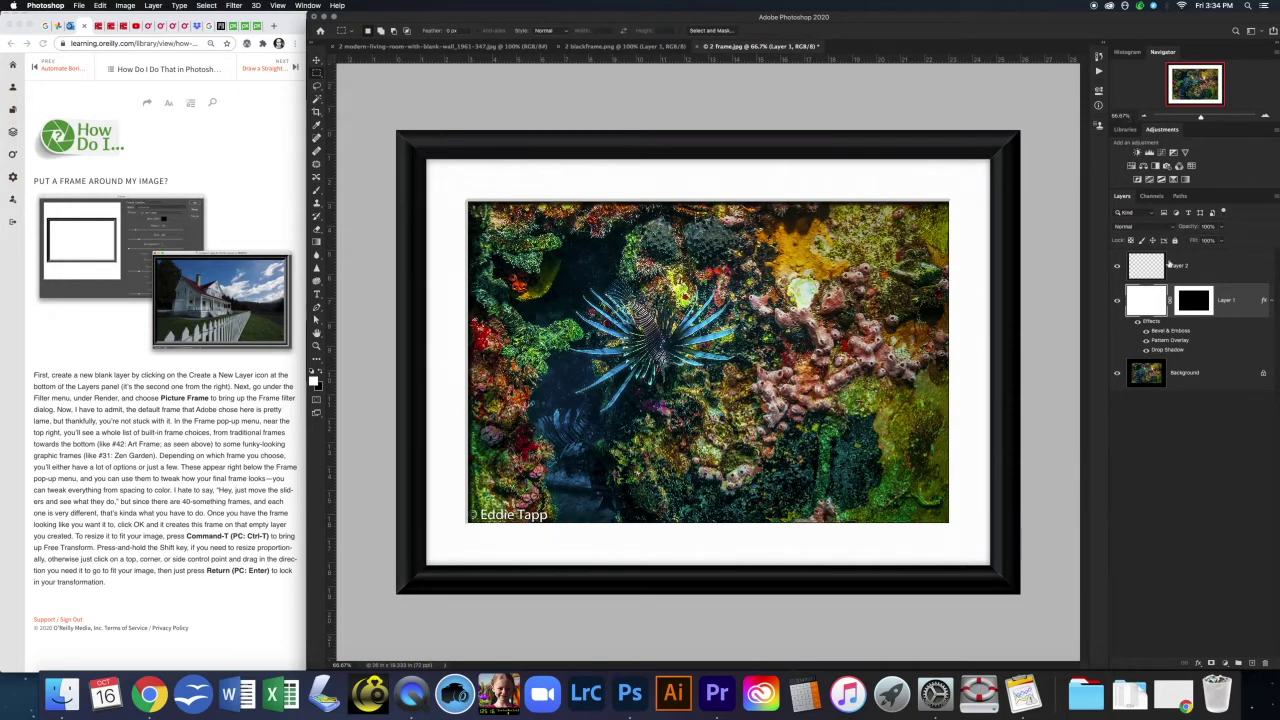
Step: Duplicate the frame, mat and Background layers together, and merge the three copies into a single layer
left_click(1194, 270)
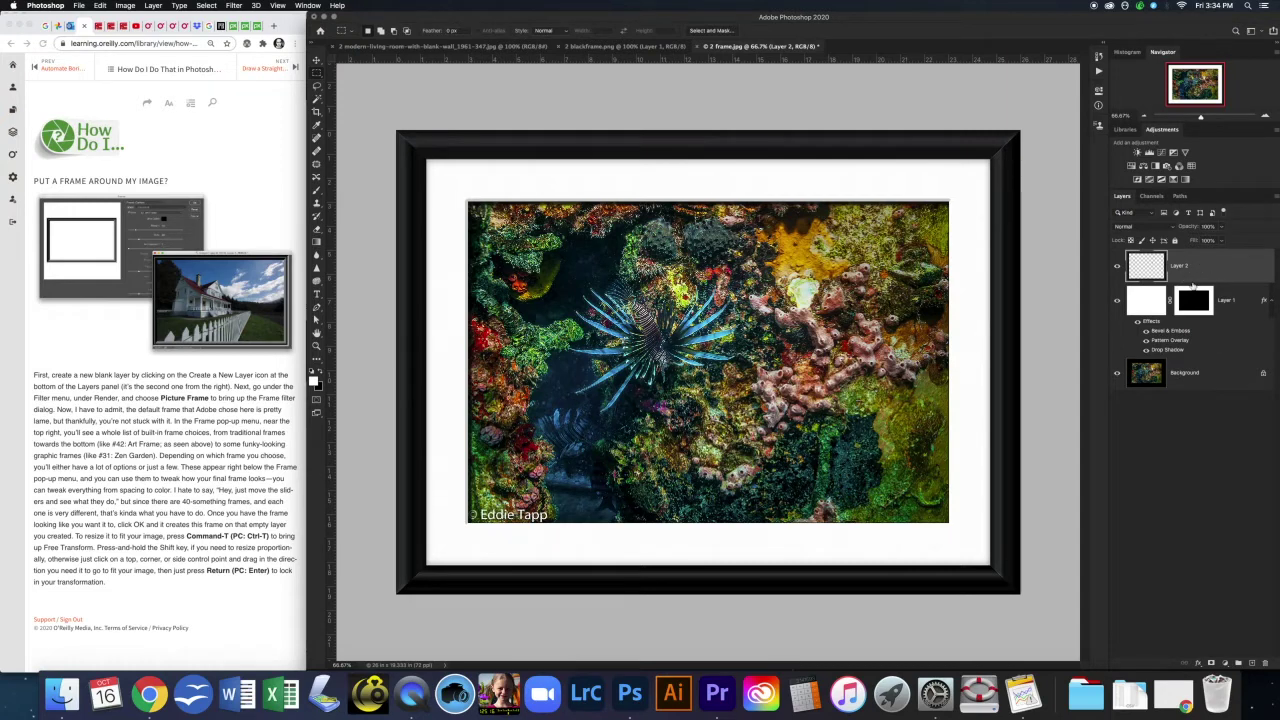
left_click(1212, 373, "shift")
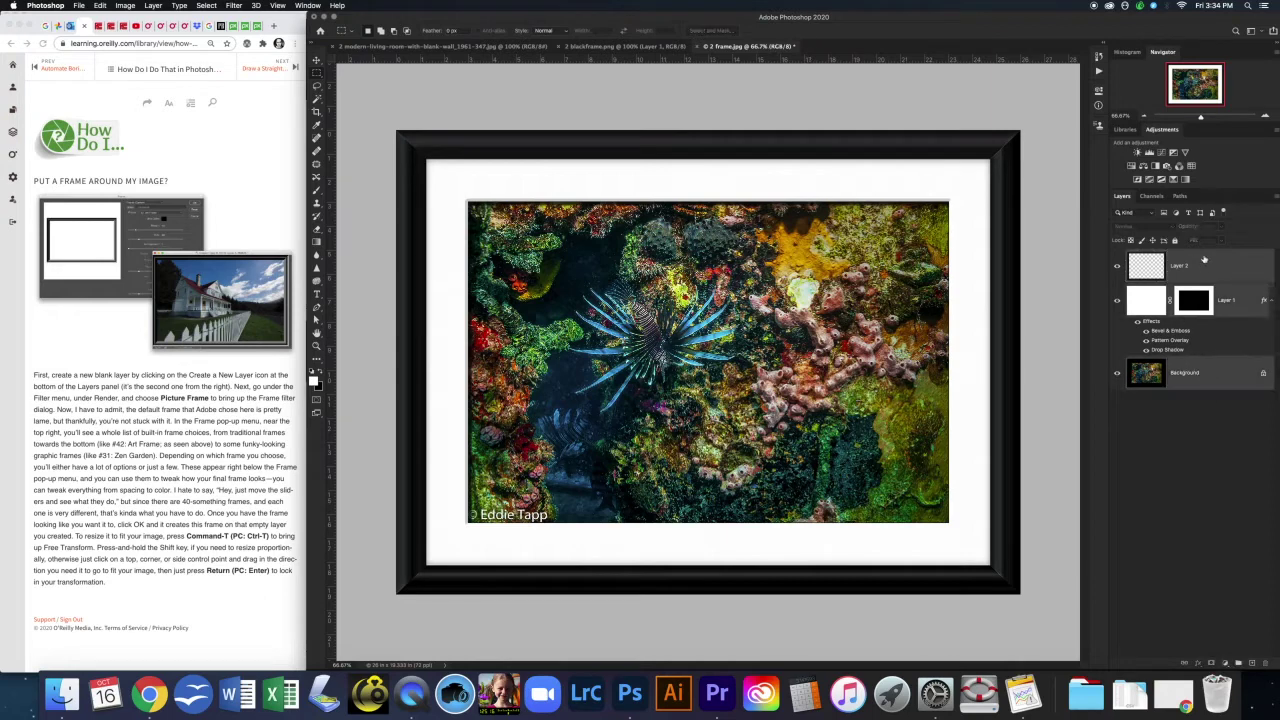
right_click(1209, 268)
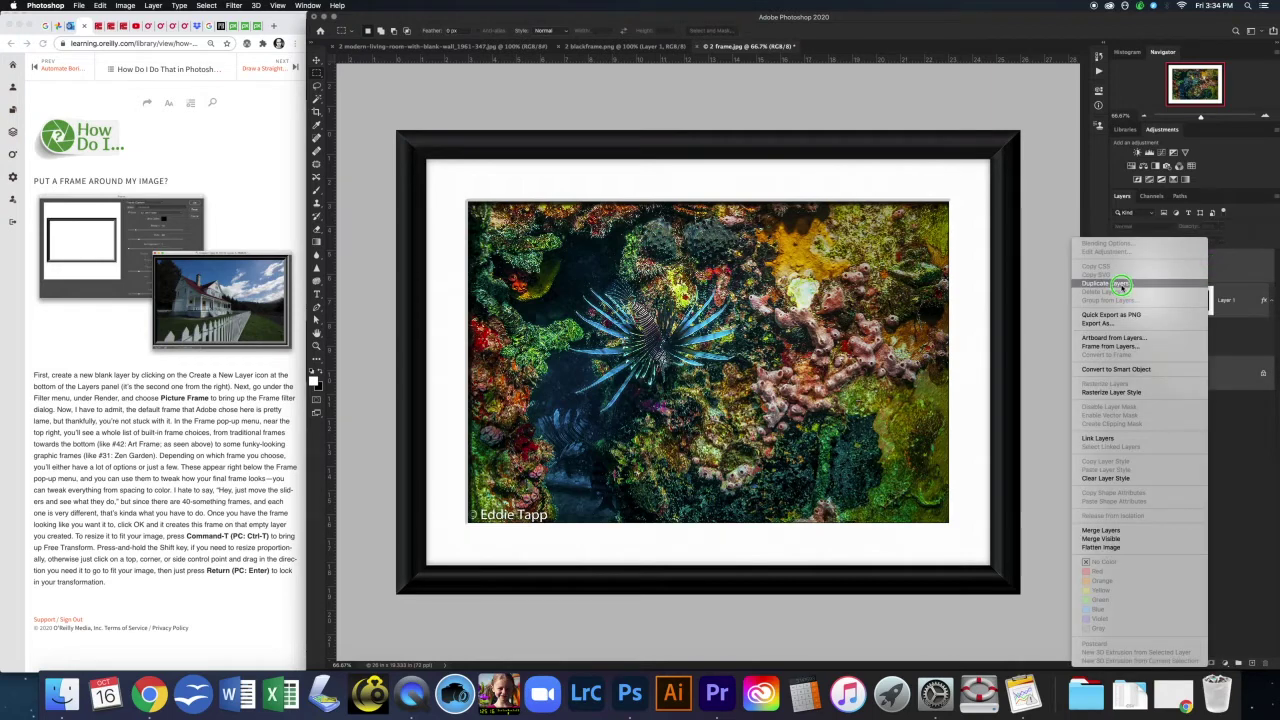
left_click(1125, 286)
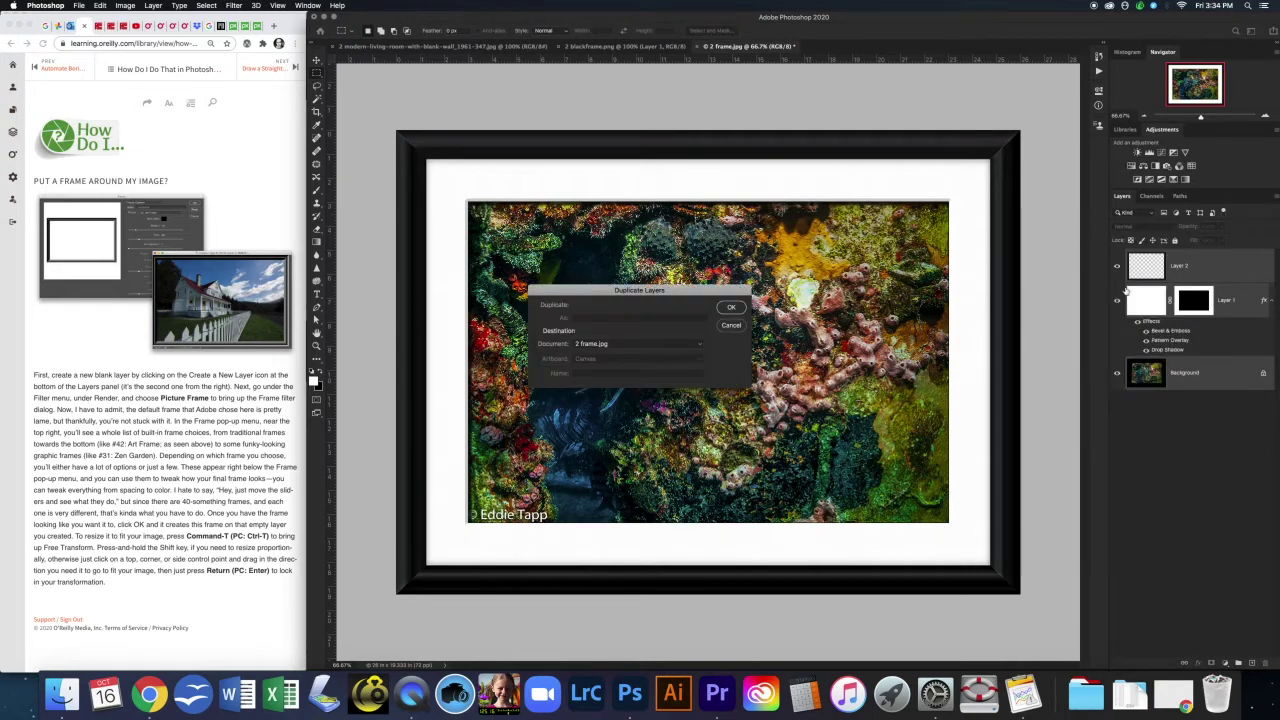
left_click(731, 308)
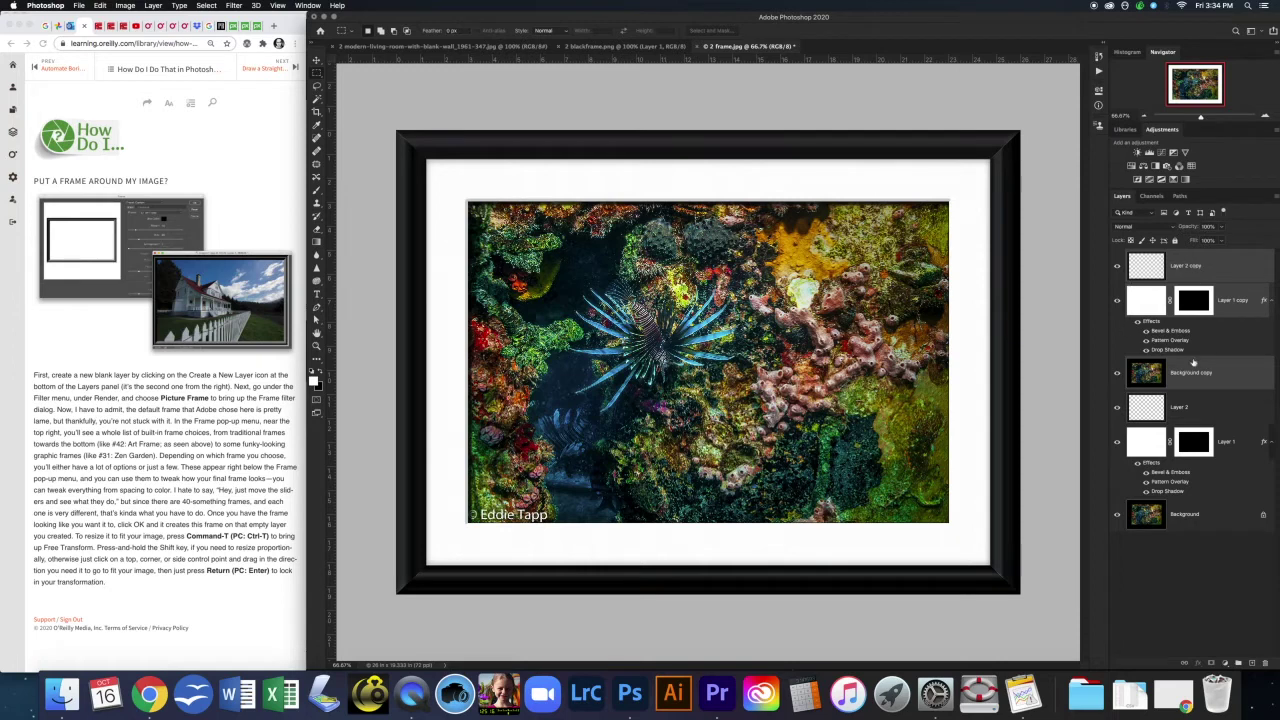
right_click(1216, 262)
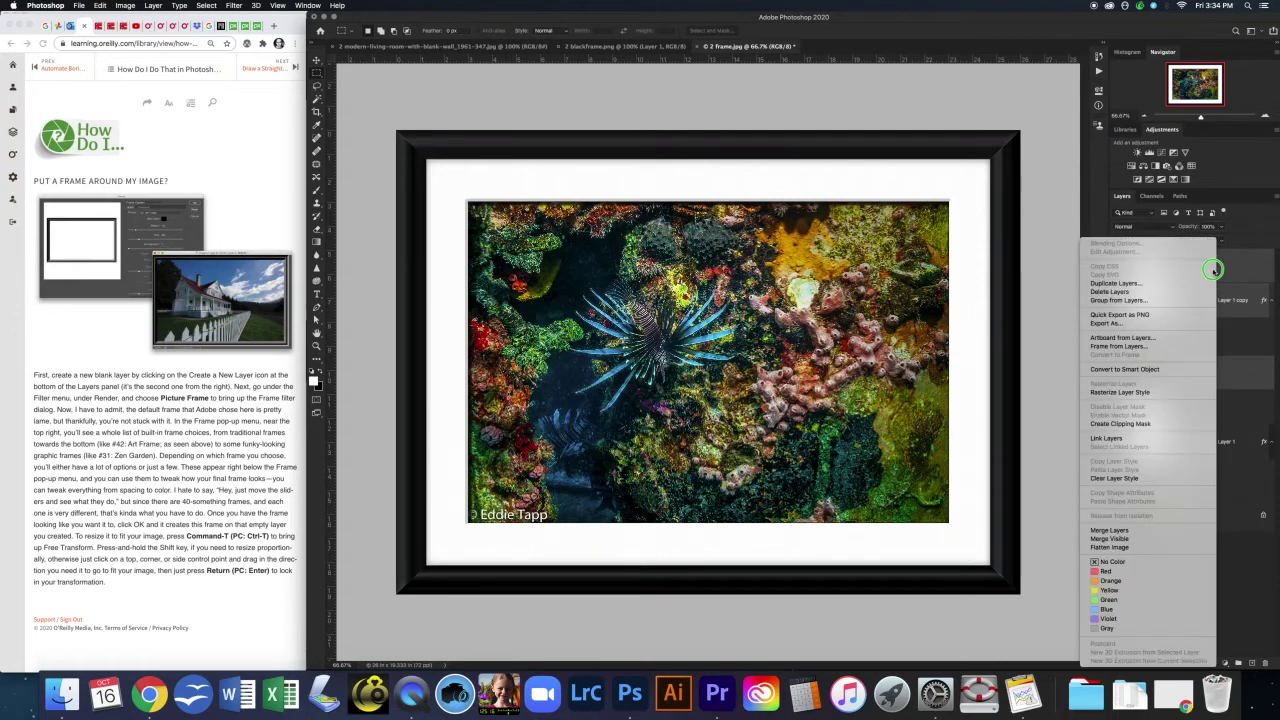
left_click(1127, 531)
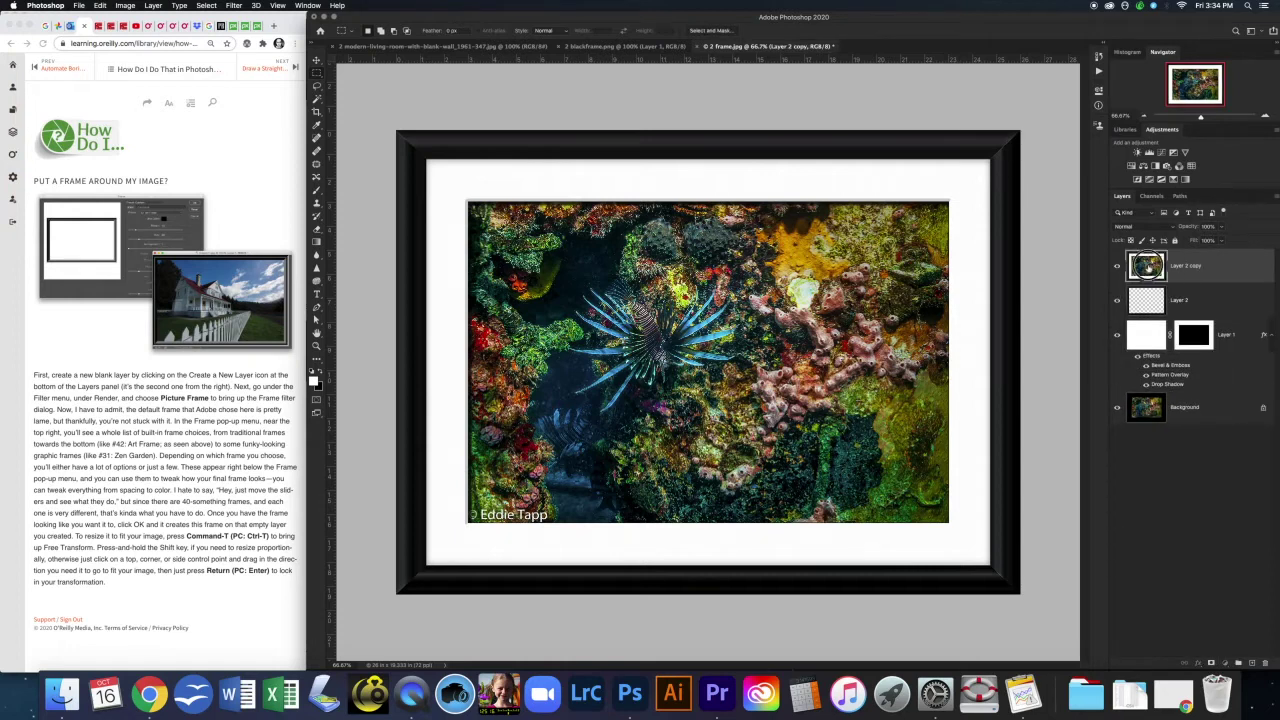
Step: Copy the merged framed picture into the modern living room document, scale it to about 15% and position it on the blank wall
left_click_drag(1145, 268, 697, 326)
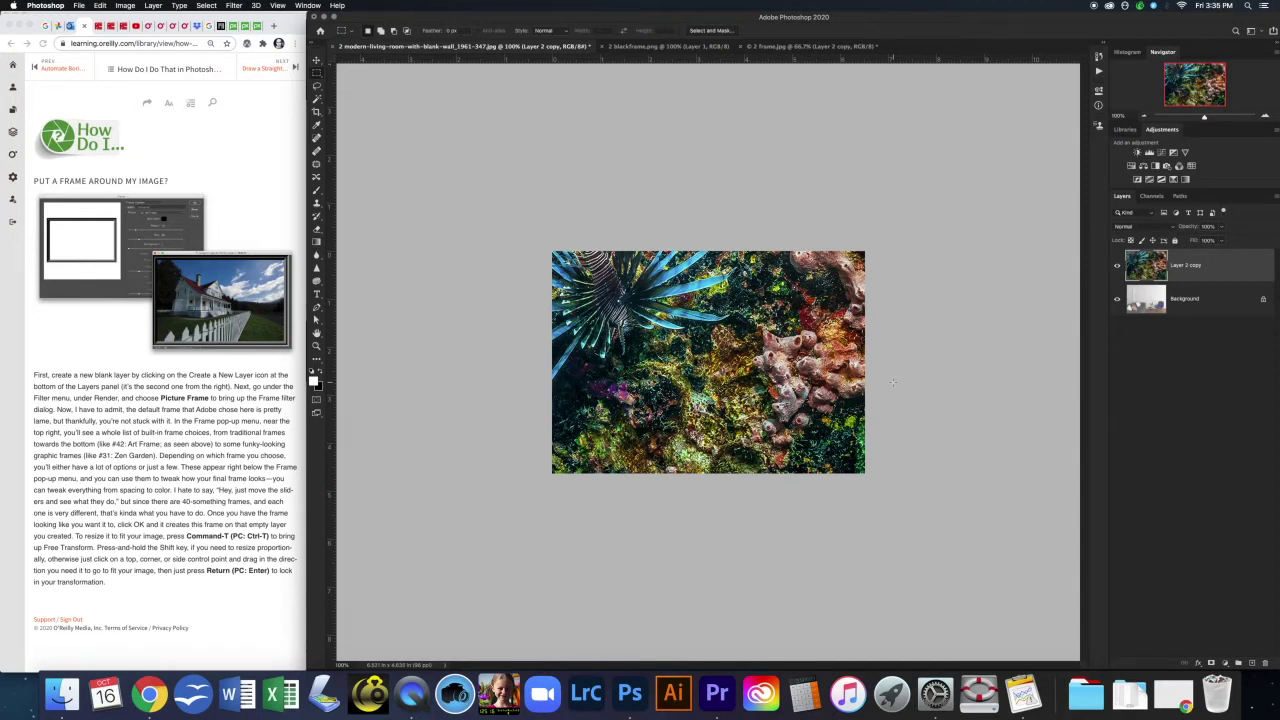
key("super+t")
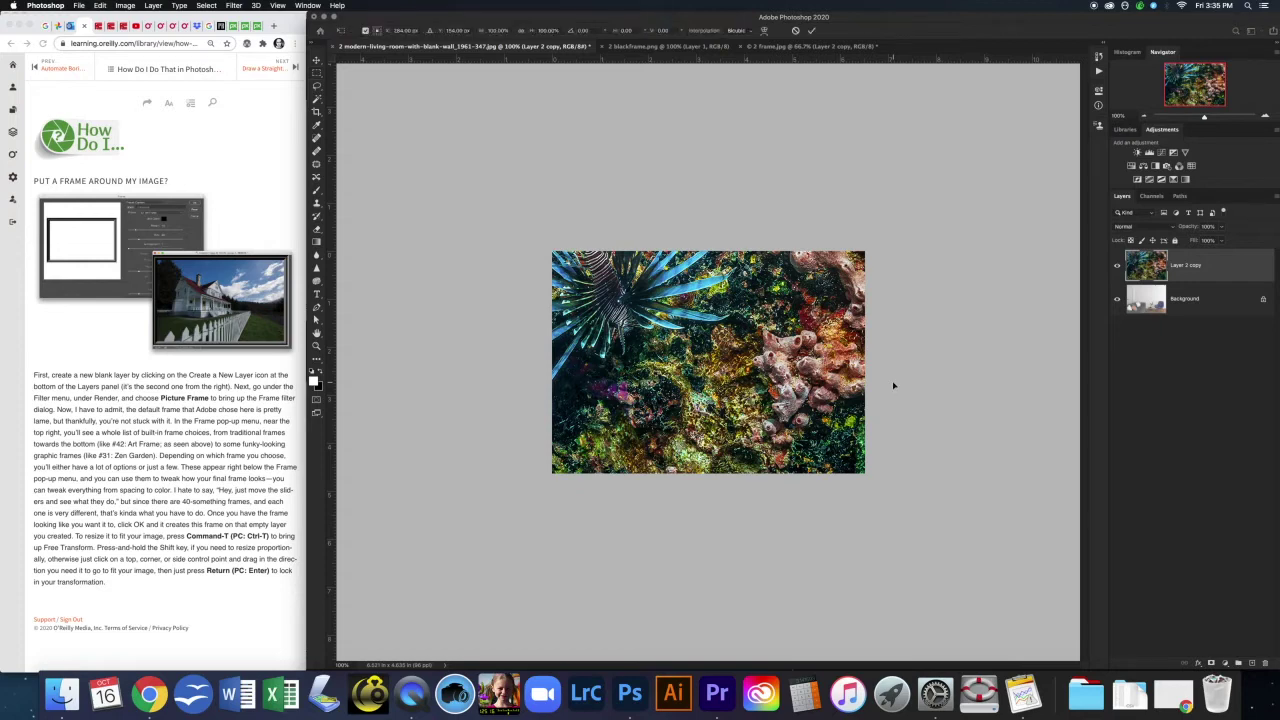
key("super+minus")
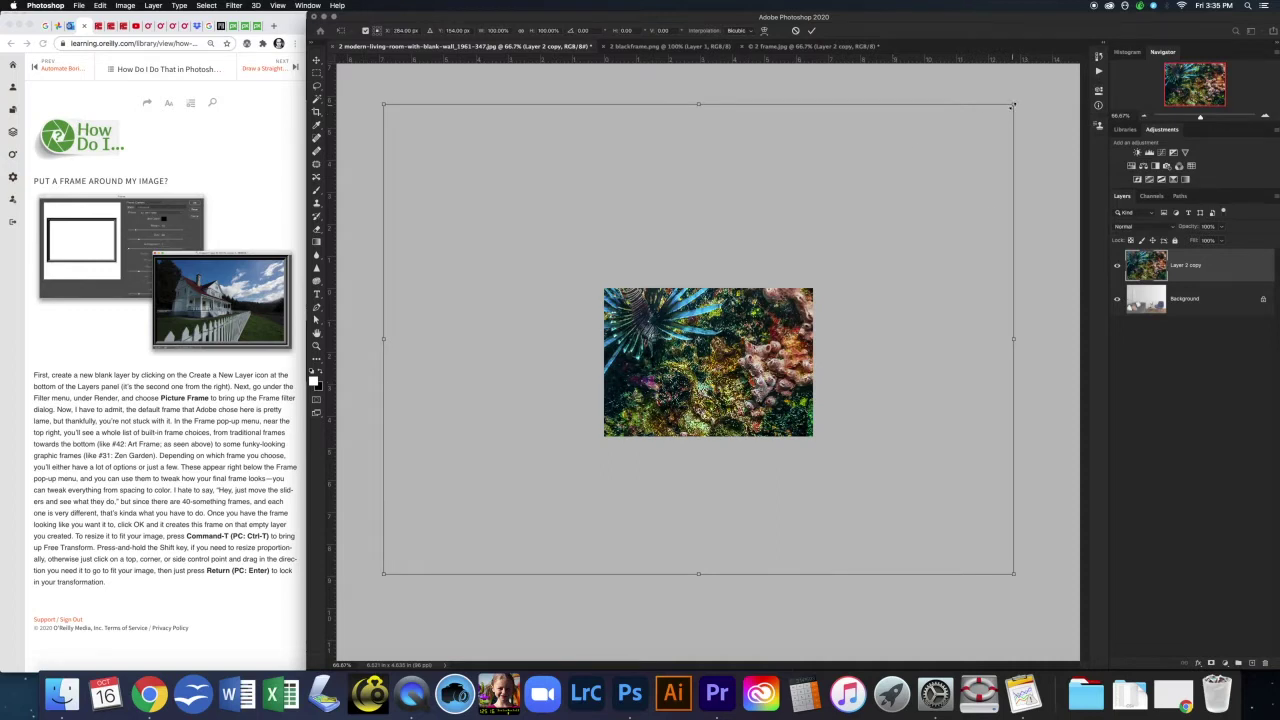
left_click_drag(1014, 103, 775, 343)
left_click_drag(386, 576, 675, 393)
left_click_drag(726, 333, 737, 335)
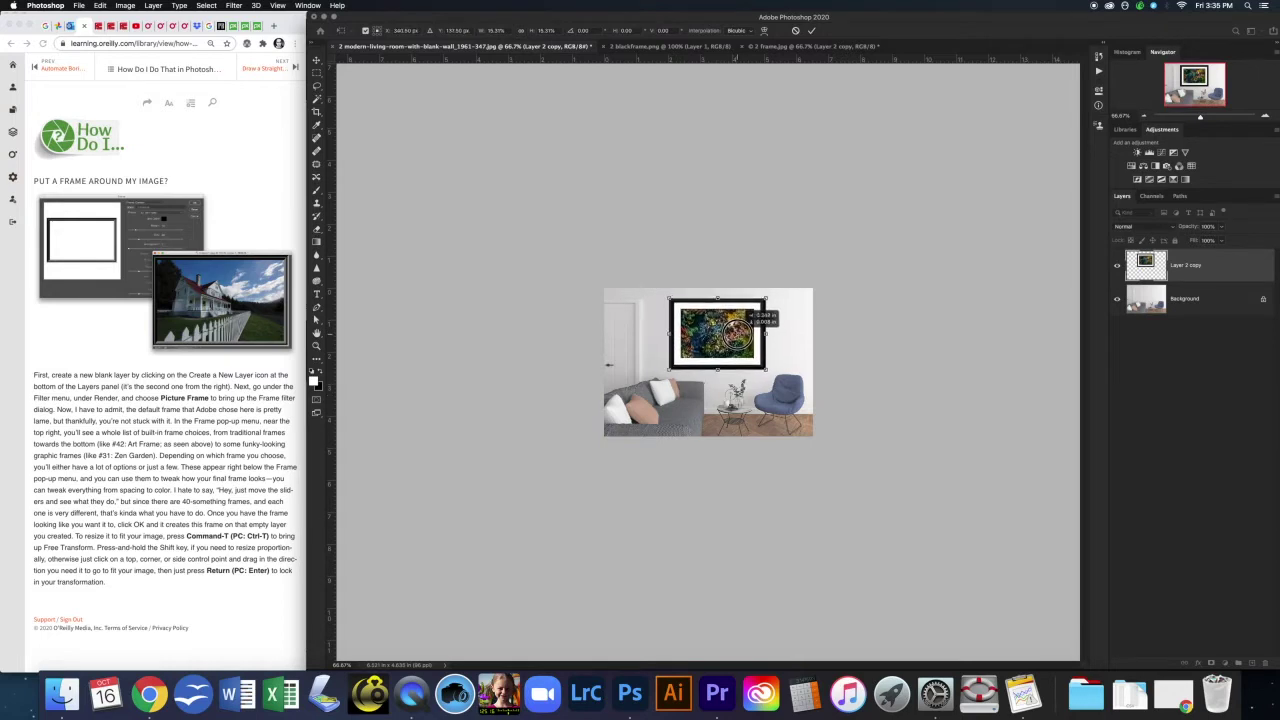
key("Return")
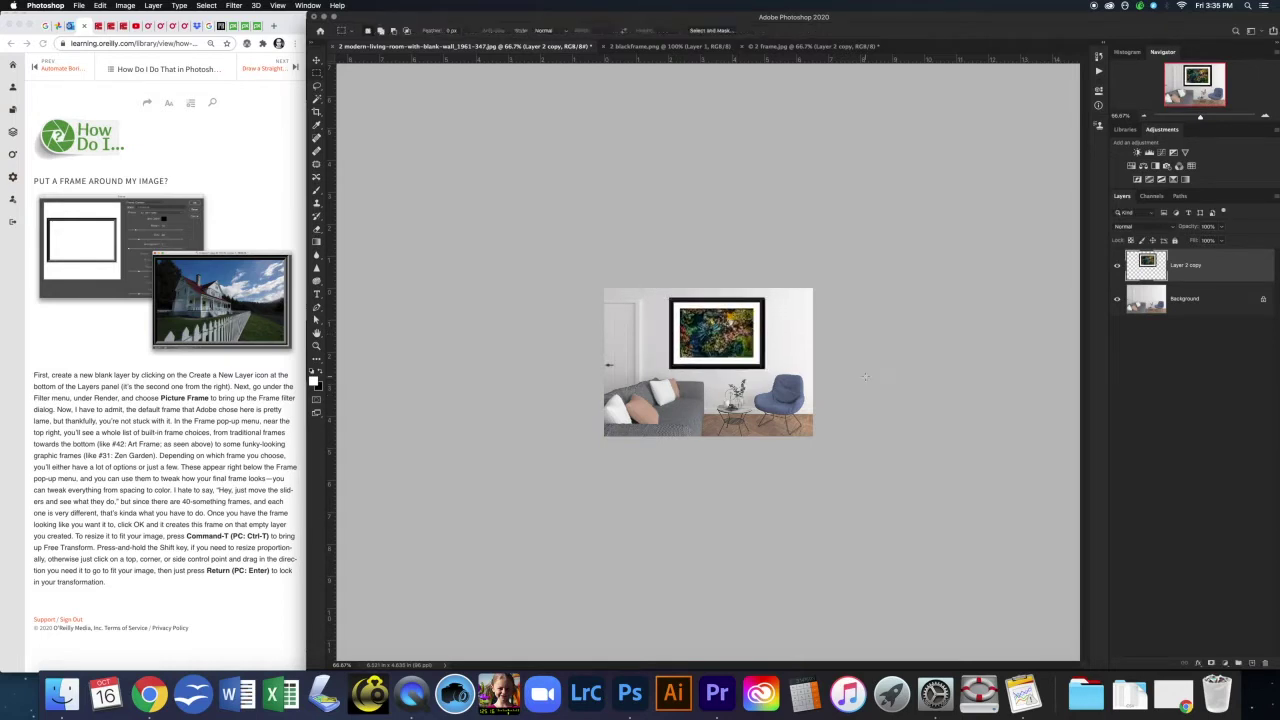
key("super+1")
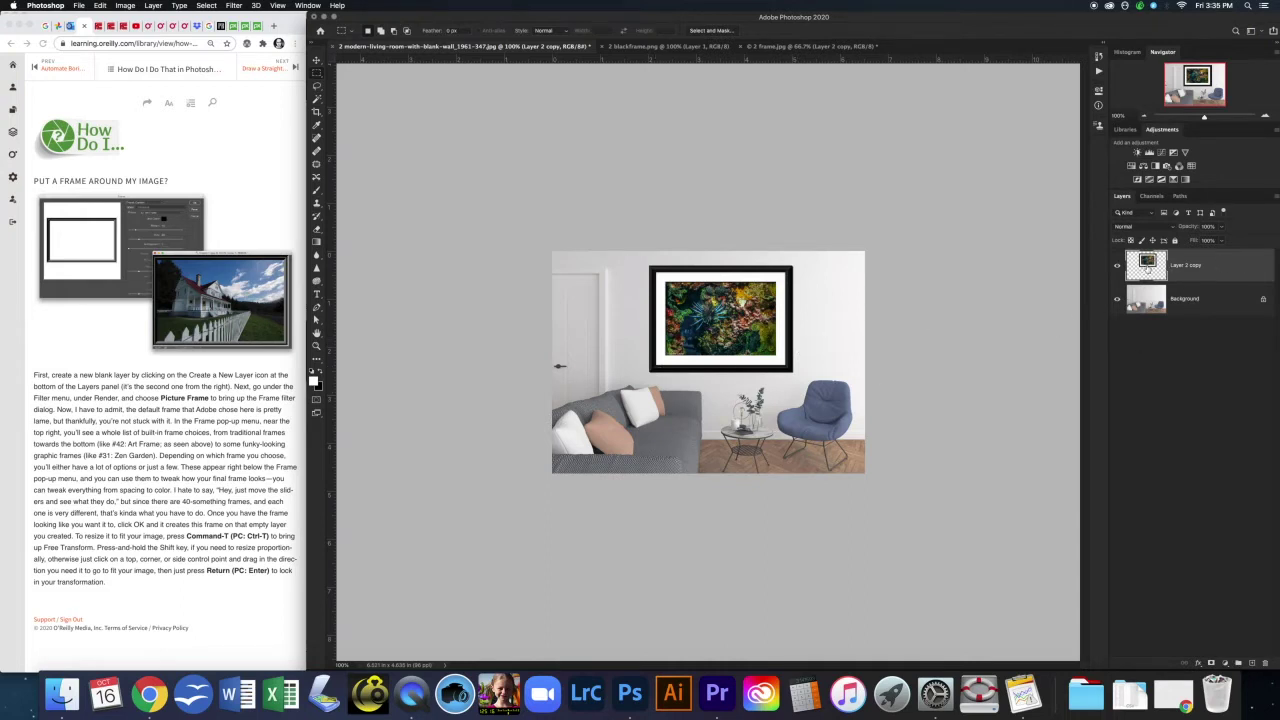
Step: Add a Multiply drop shadow to the framed picture with 75% opacity, 4 px distance and light from the upper left
double_click(1150, 268)
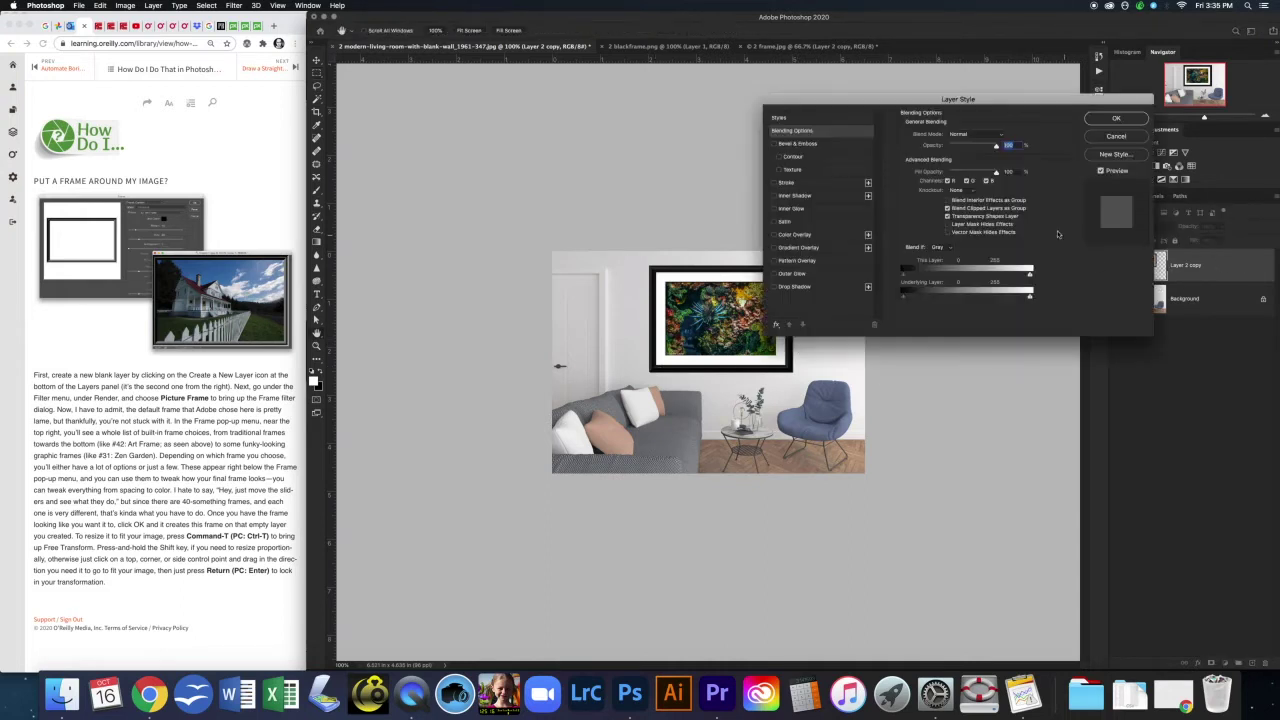
left_click_drag(873, 100, 968, 92)
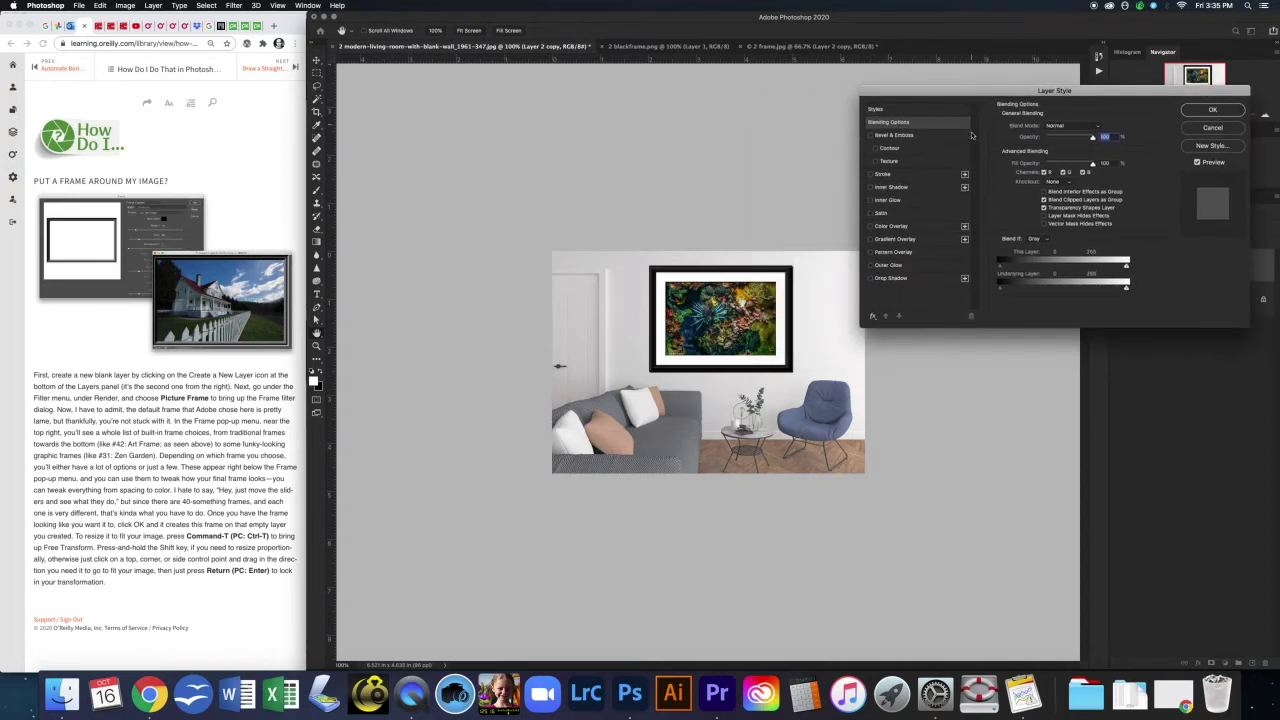
left_click(886, 278)
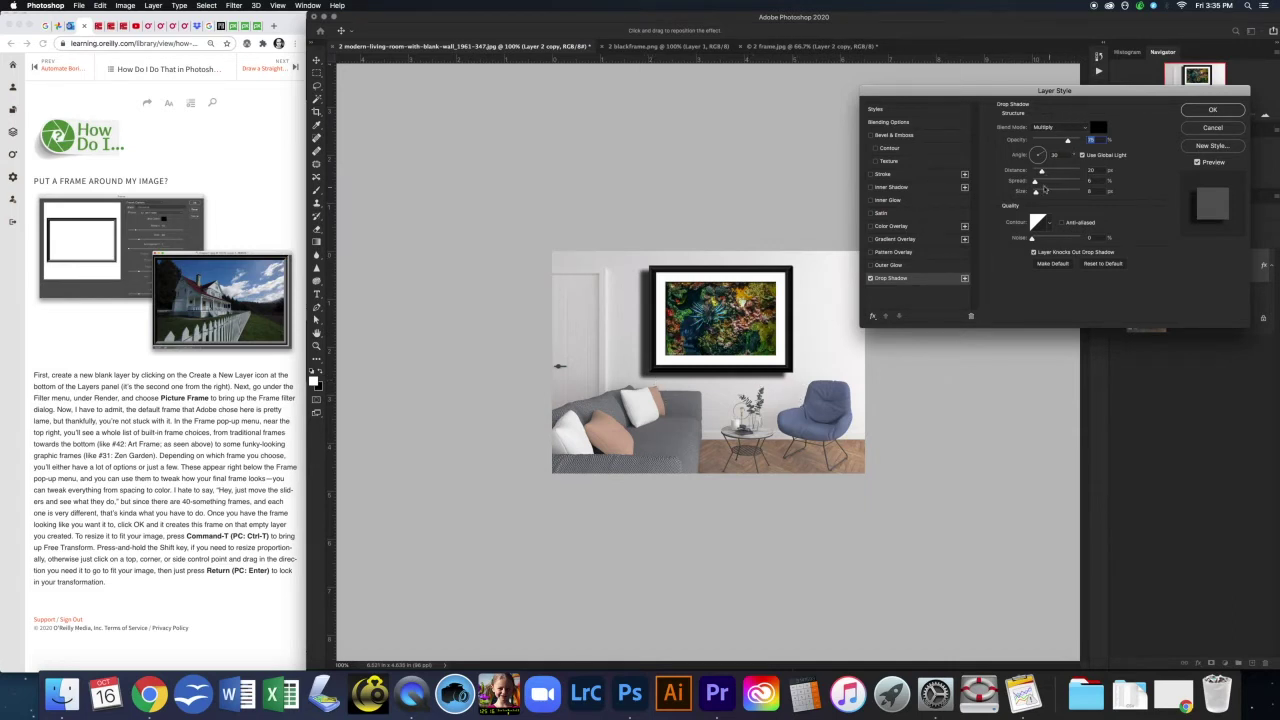
left_click_drag(1041, 172, 1034, 171)
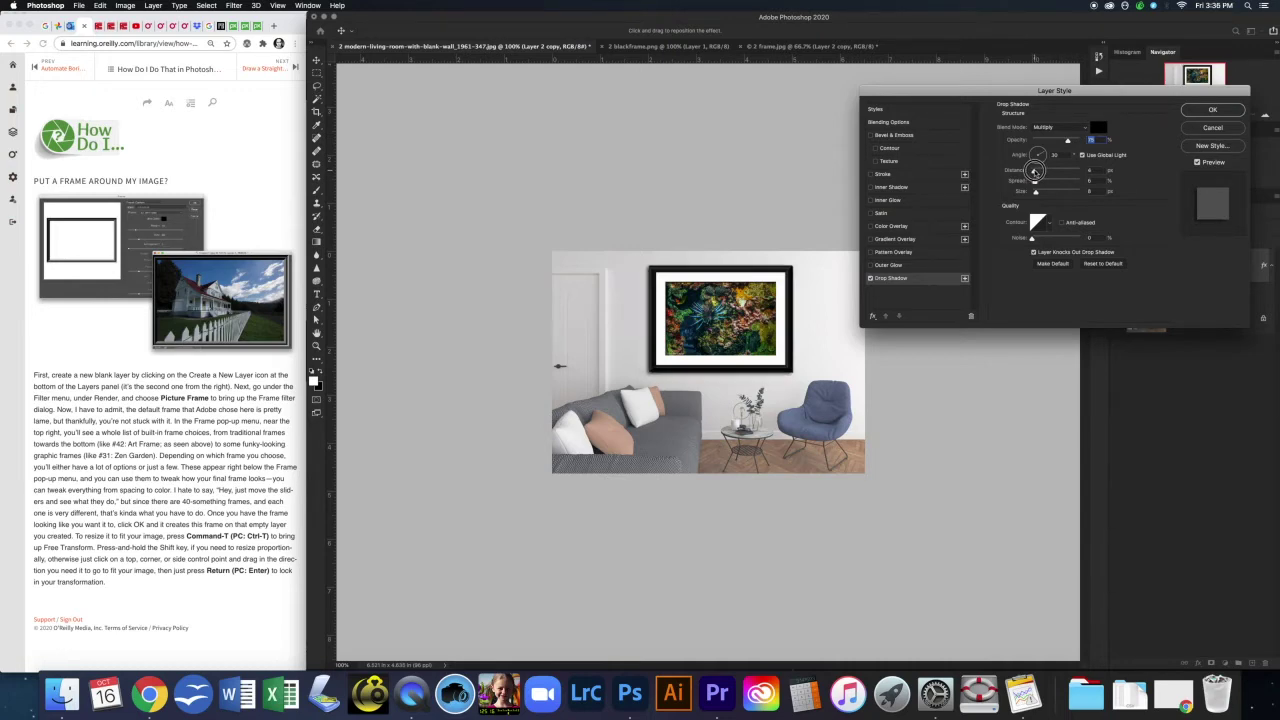
left_click_drag(1034, 171, 1032, 172)
left_click_drag(1044, 152, 1037, 153)
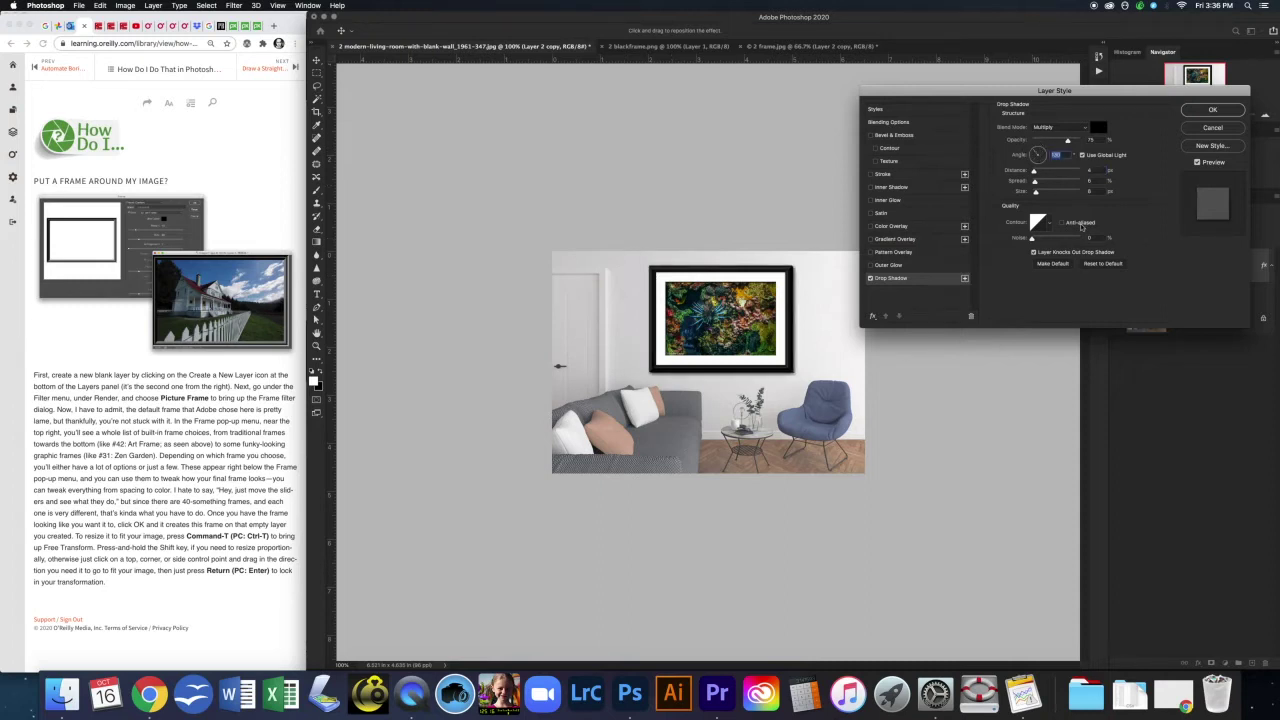
left_click(1212, 110)
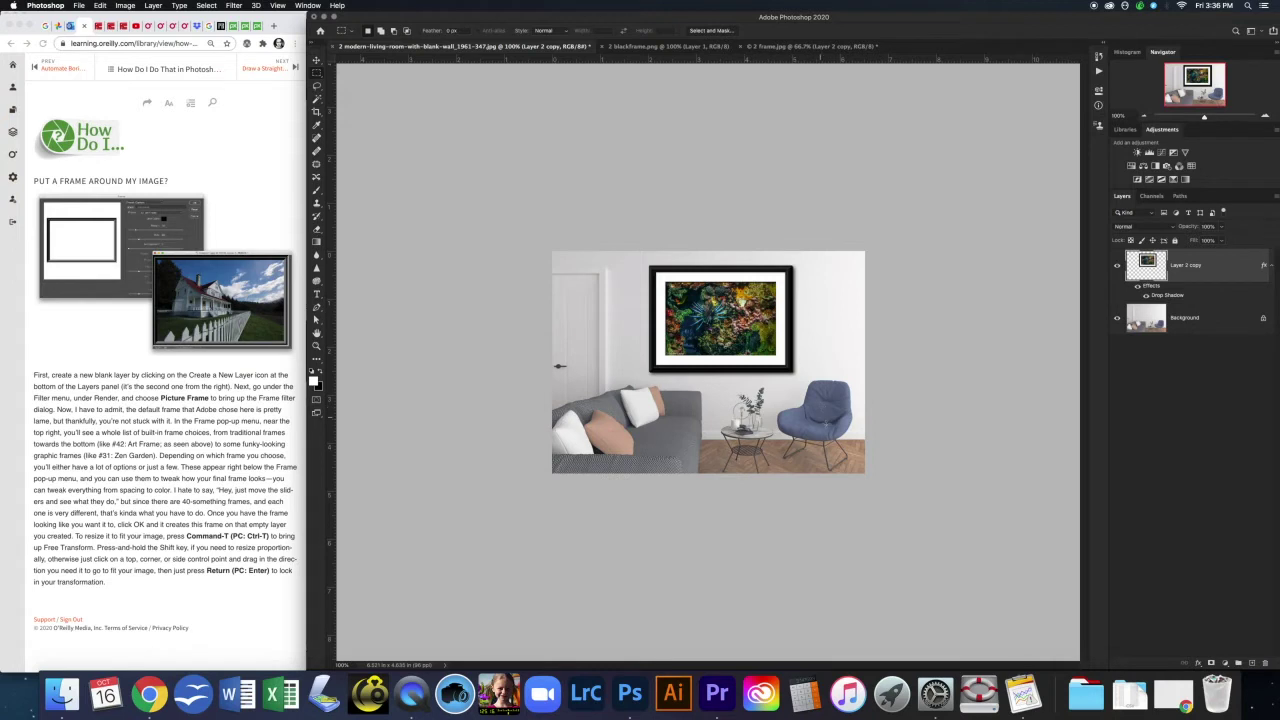
Step: Add a Curves adjustment directly above the living room Background and shape an S-curve to increase the room's contrast
left_click(1198, 320)
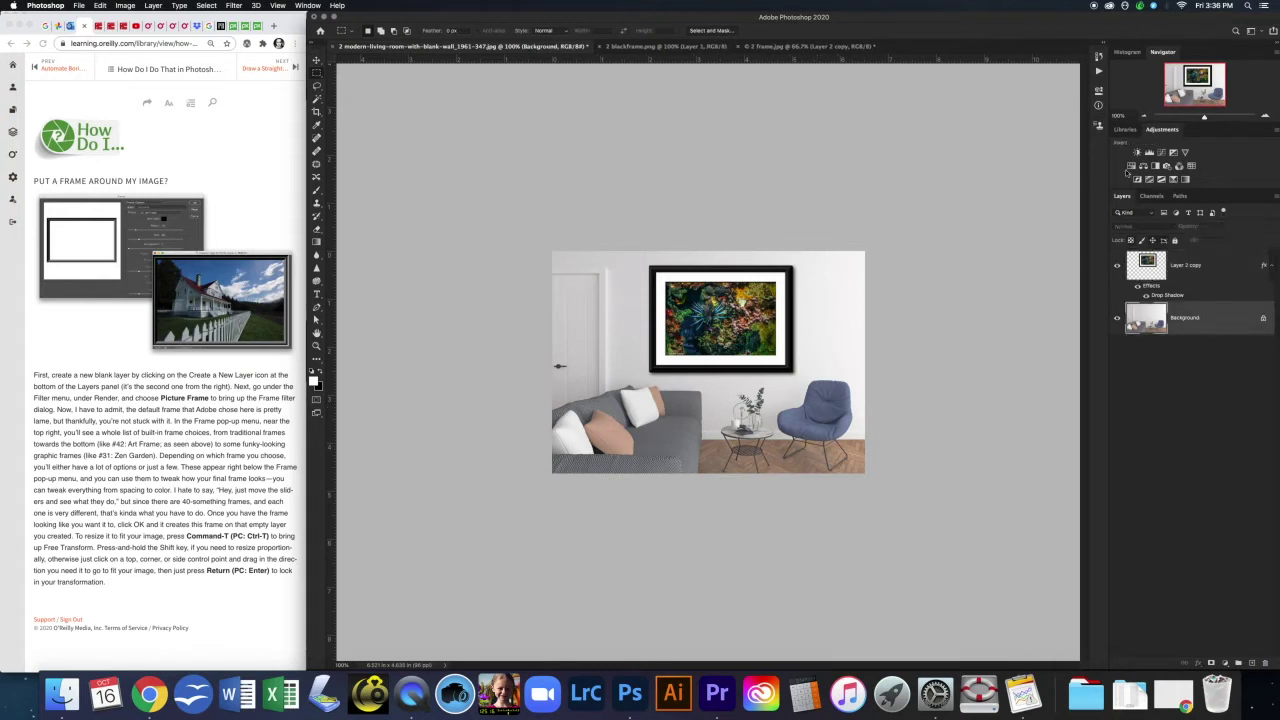
left_click(1161, 152)
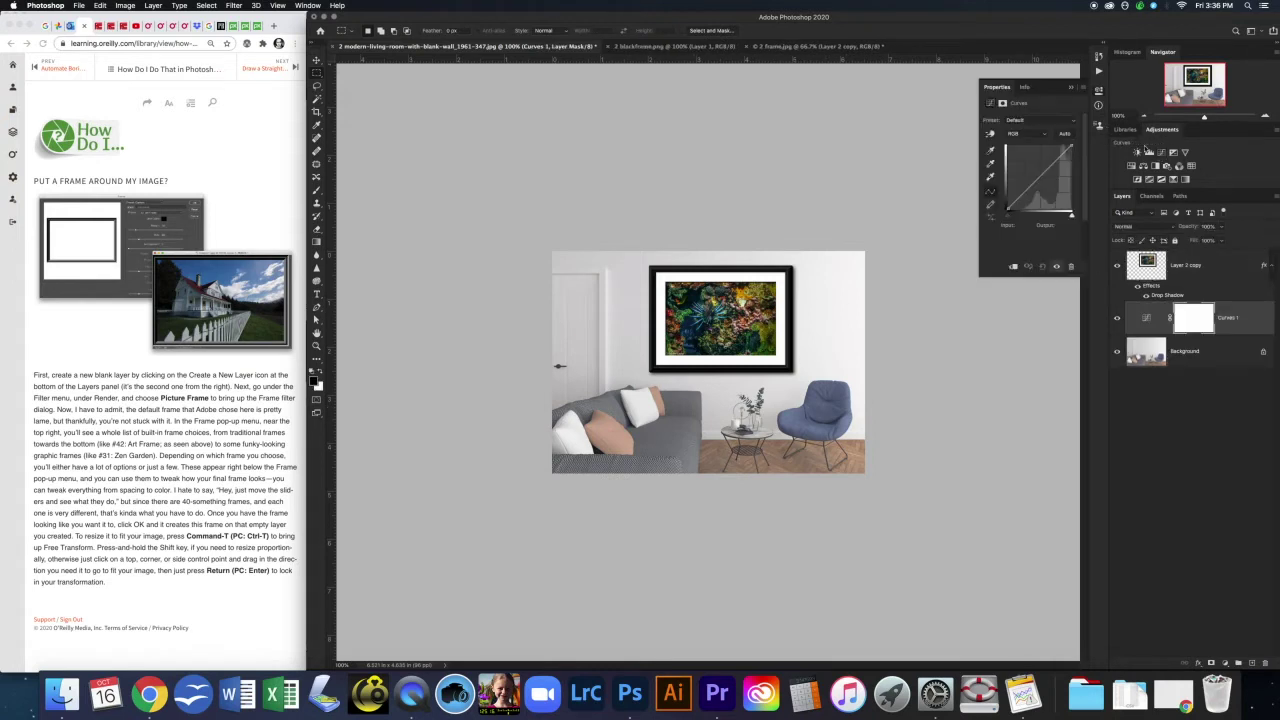
left_click_drag(1028, 189, 1057, 177)
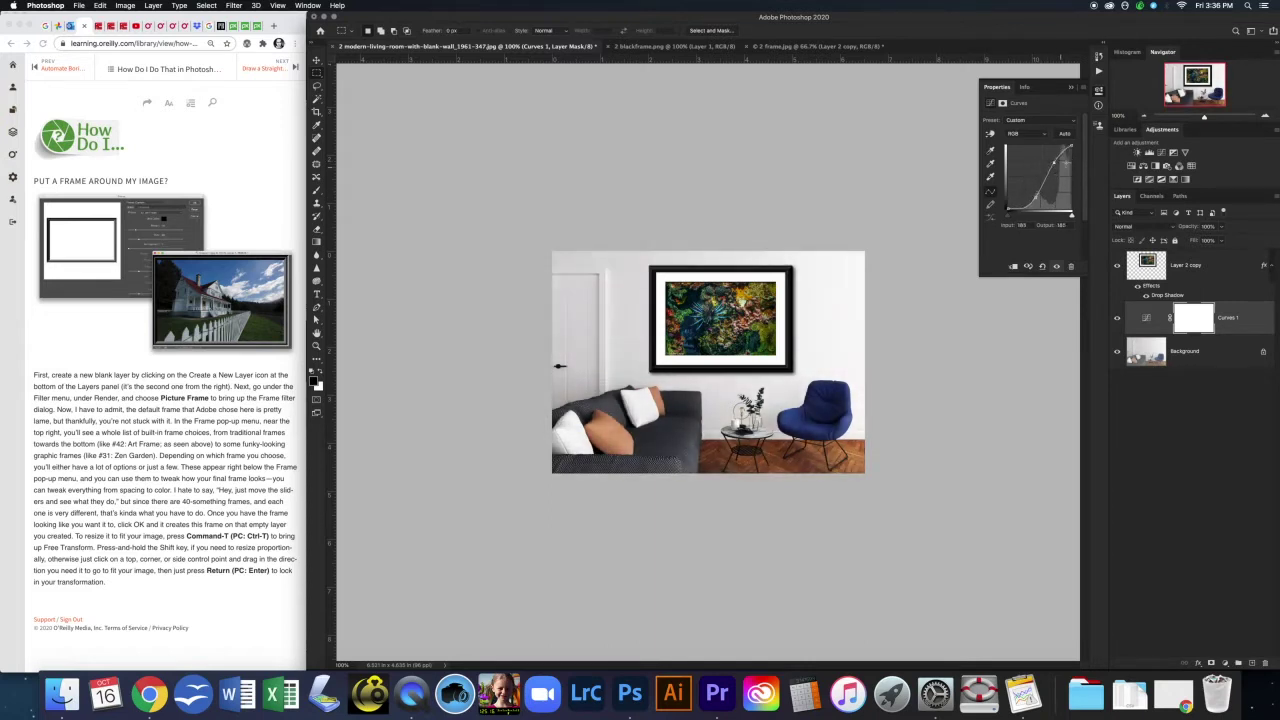
left_click(1072, 88)
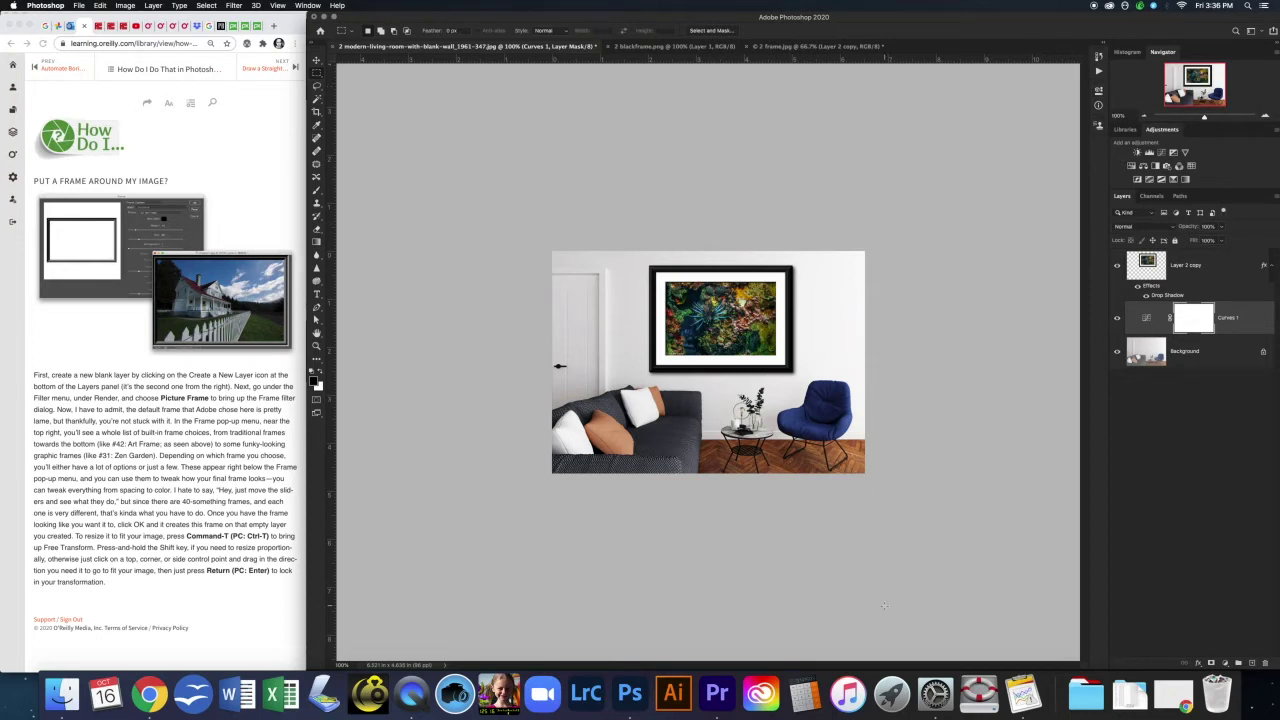
Step: Save the living room composite as a layered Photoshop file with the surname added after the leading 2, maximize compatibility, and close it
left_click(1099, 57)
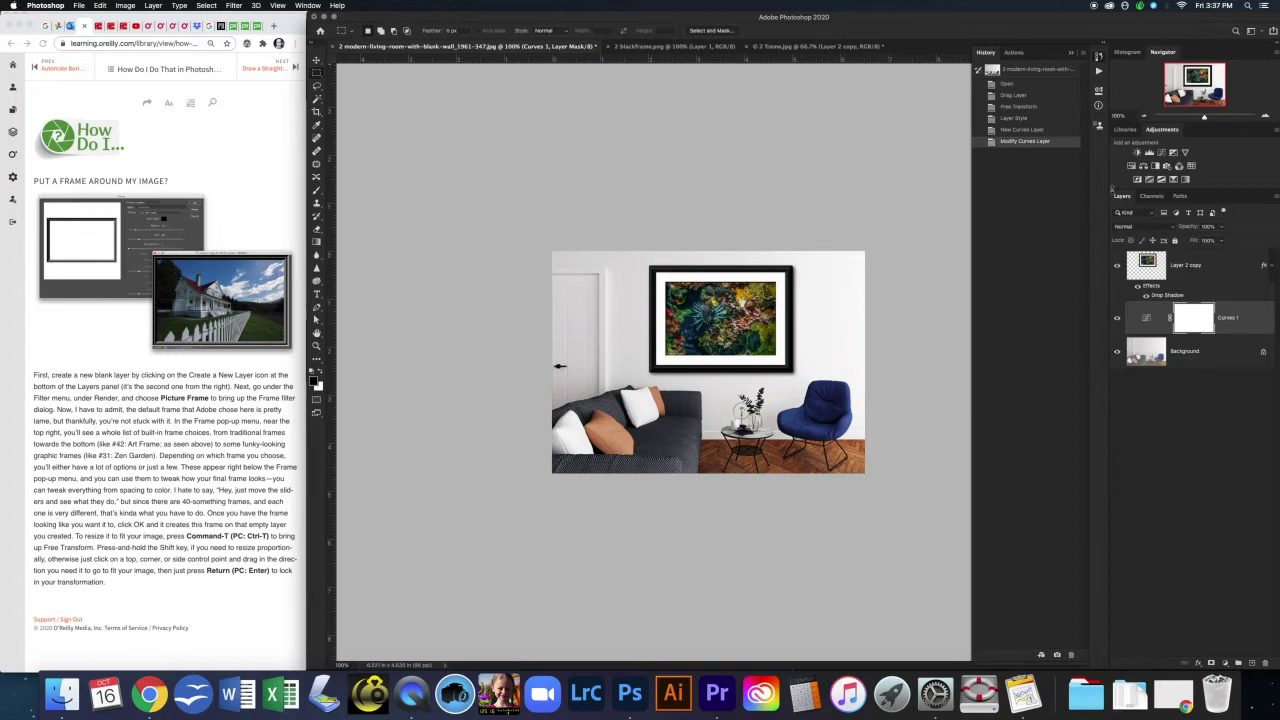
left_click(78, 5)
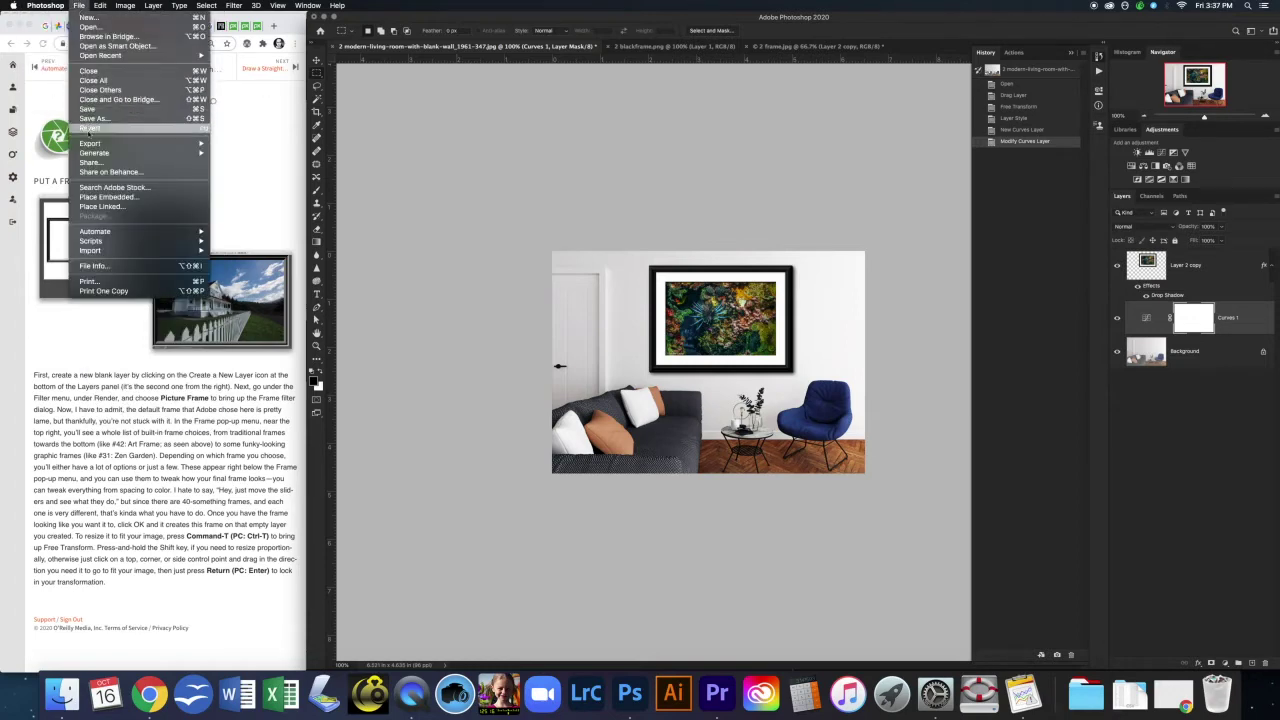
left_click(617, 242)
key("super+shift+s")
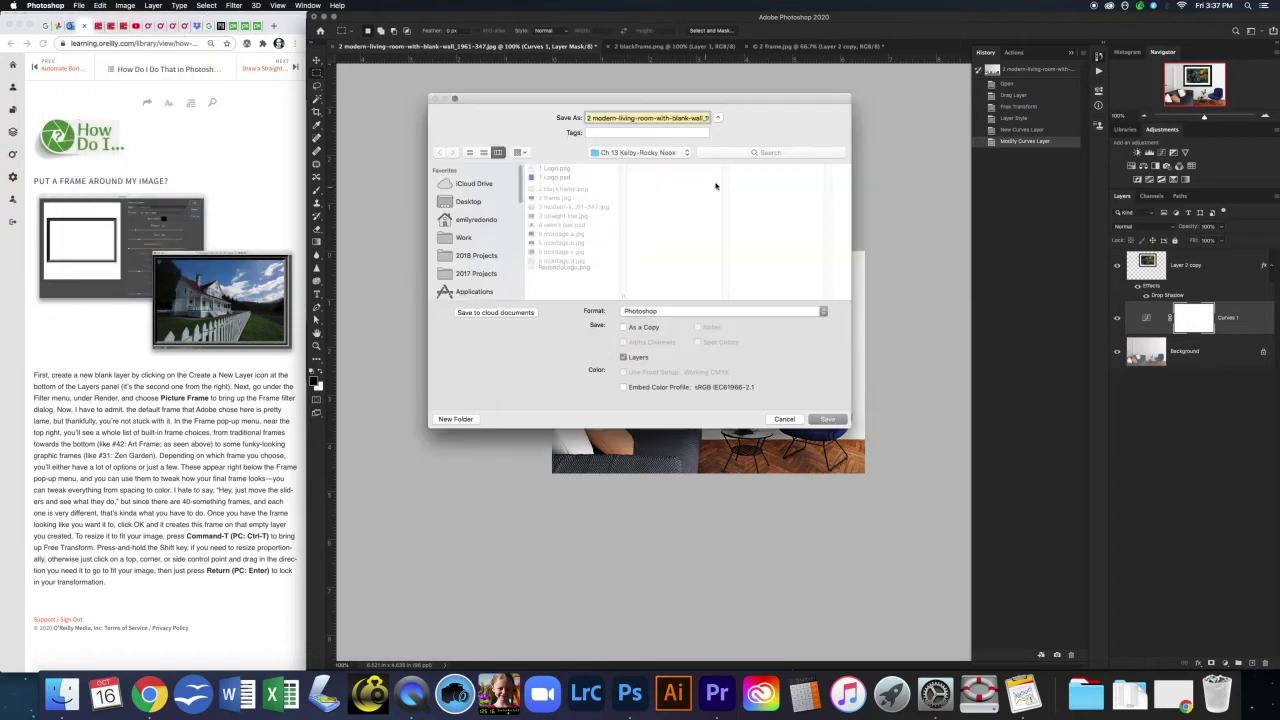
left_click(590, 118)
type("Redondo")
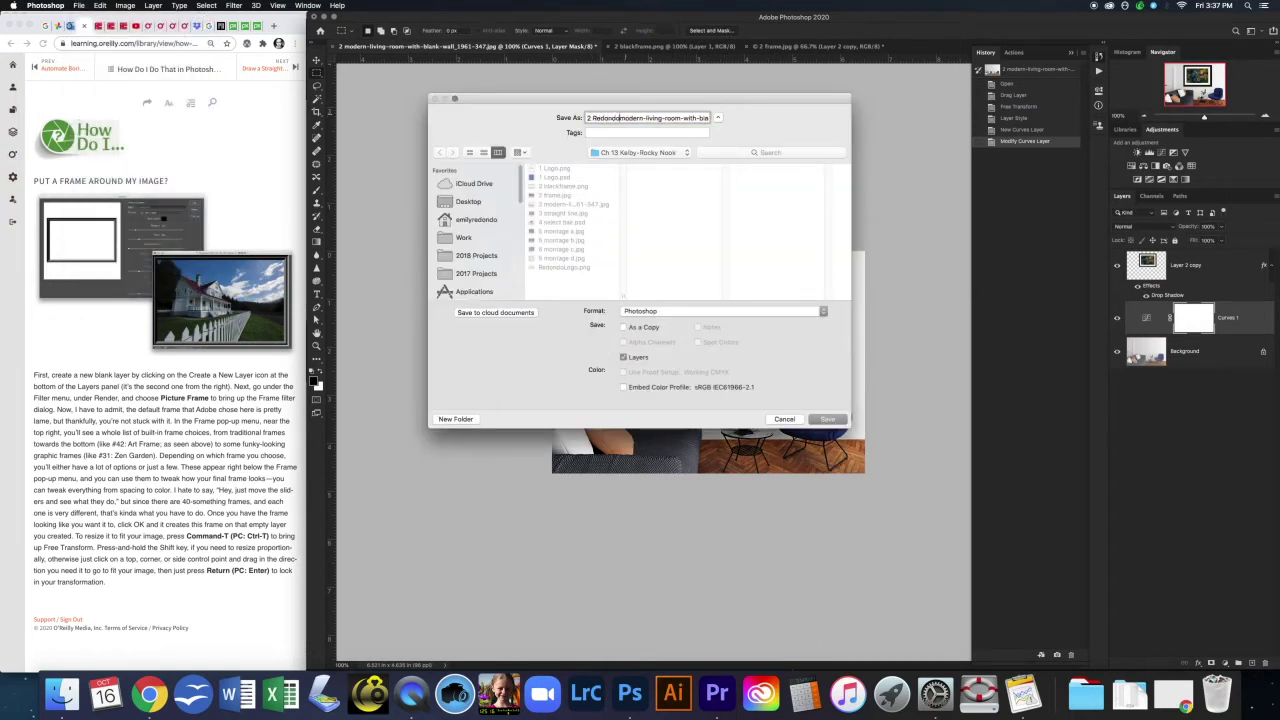
type("_")
key("BackSpace")
key("BackSpace")
left_click(827, 419)
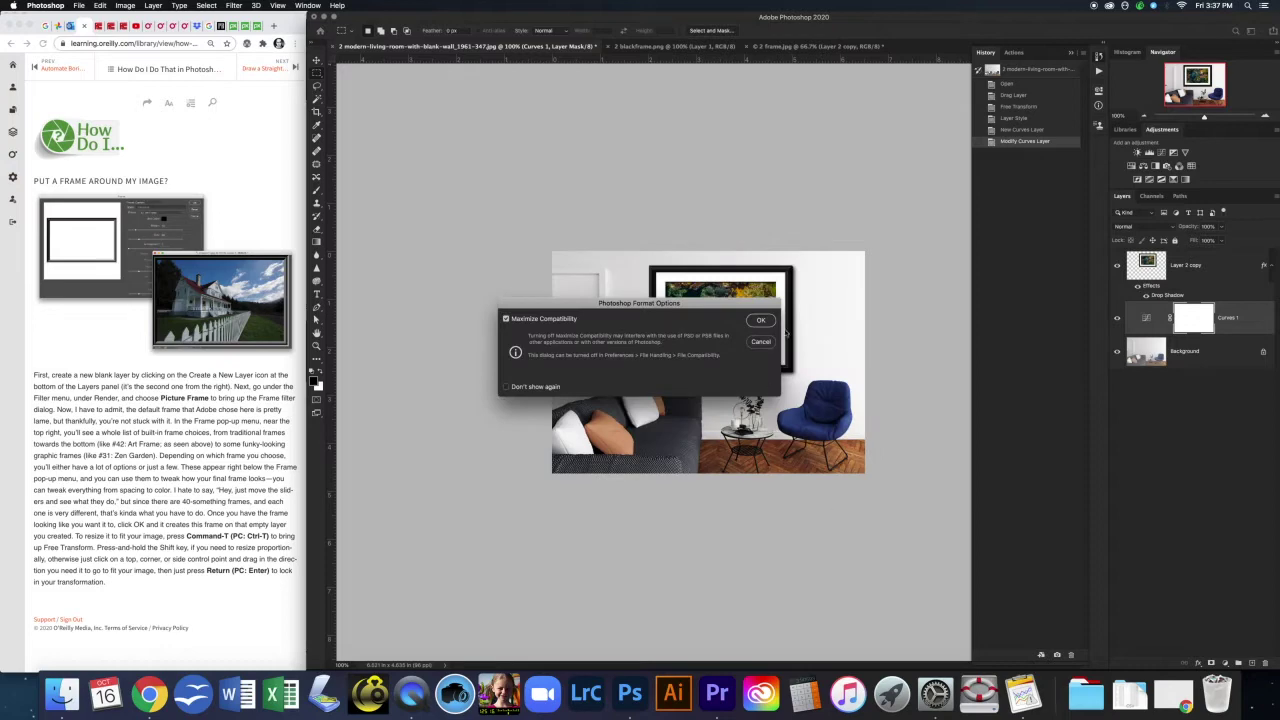
left_click(762, 322)
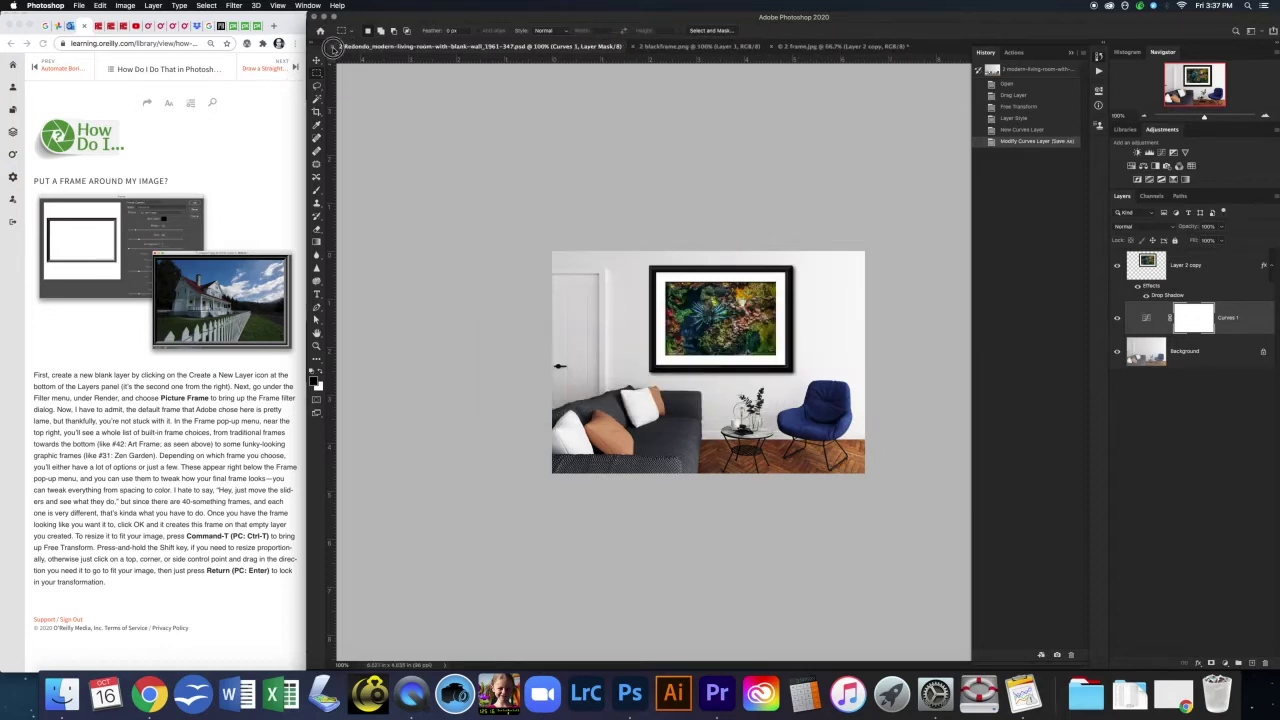
left_click(333, 47)
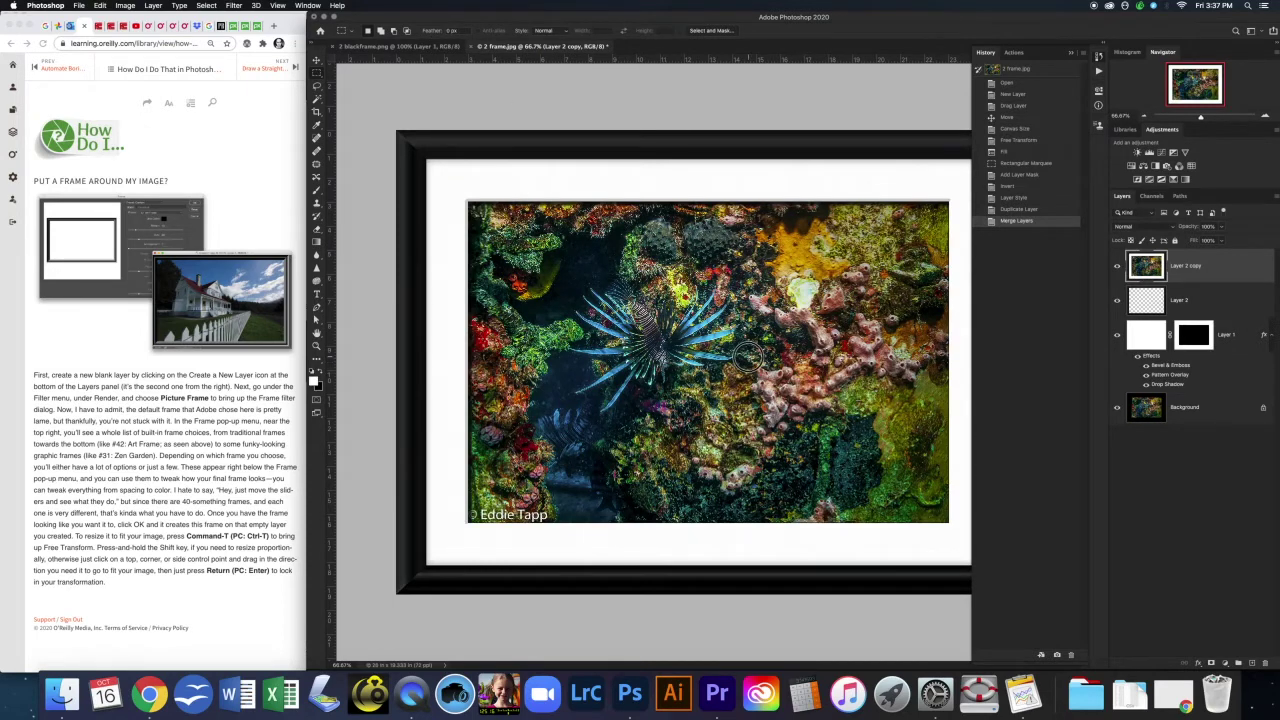
Step: Place the personal name logo PNG from the chapter folder as a small logo on the lower-right mat of the framed photo
left_click(1071, 53)
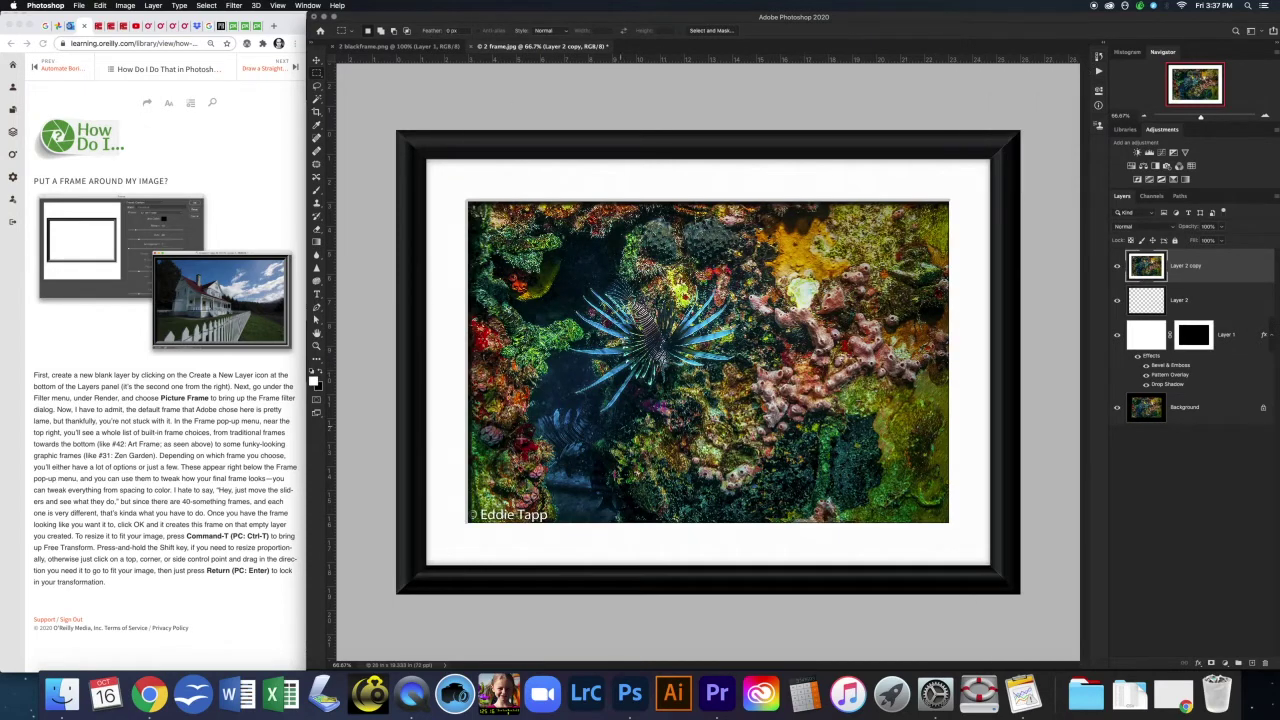
left_click(61, 693)
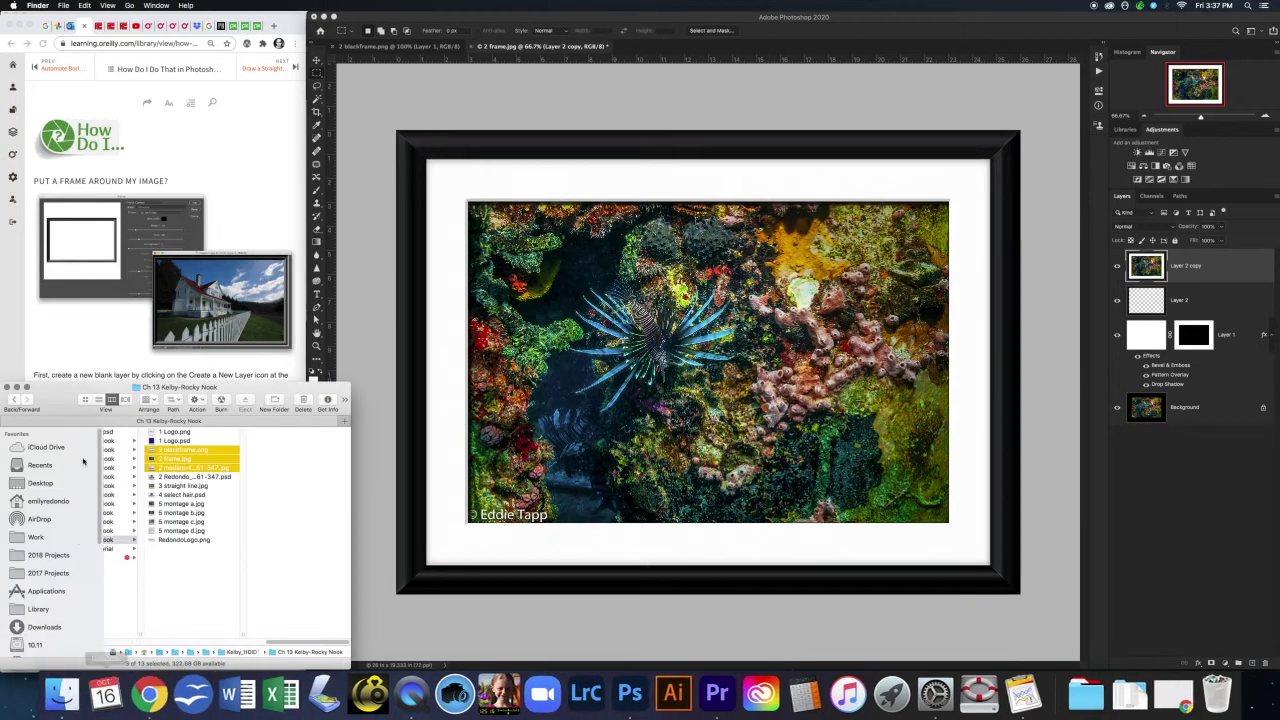
left_click(196, 432)
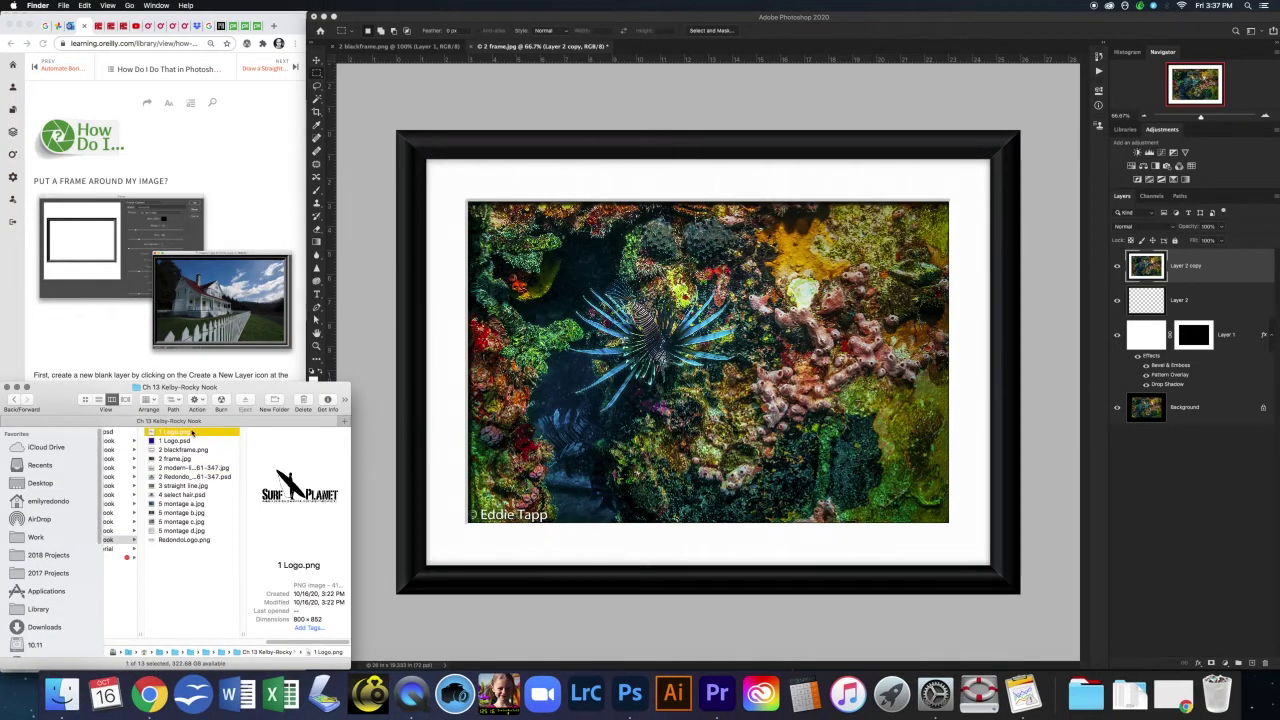
left_click(176, 540)
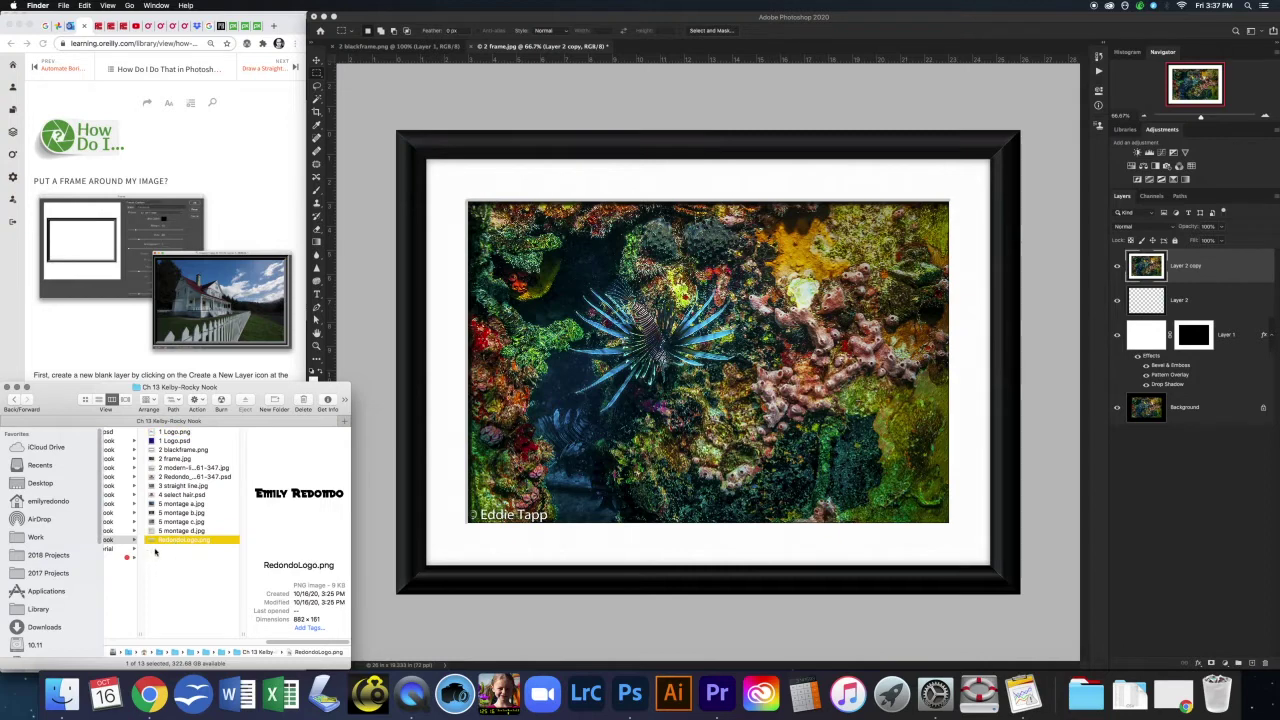
left_click_drag(152, 543, 702, 352)
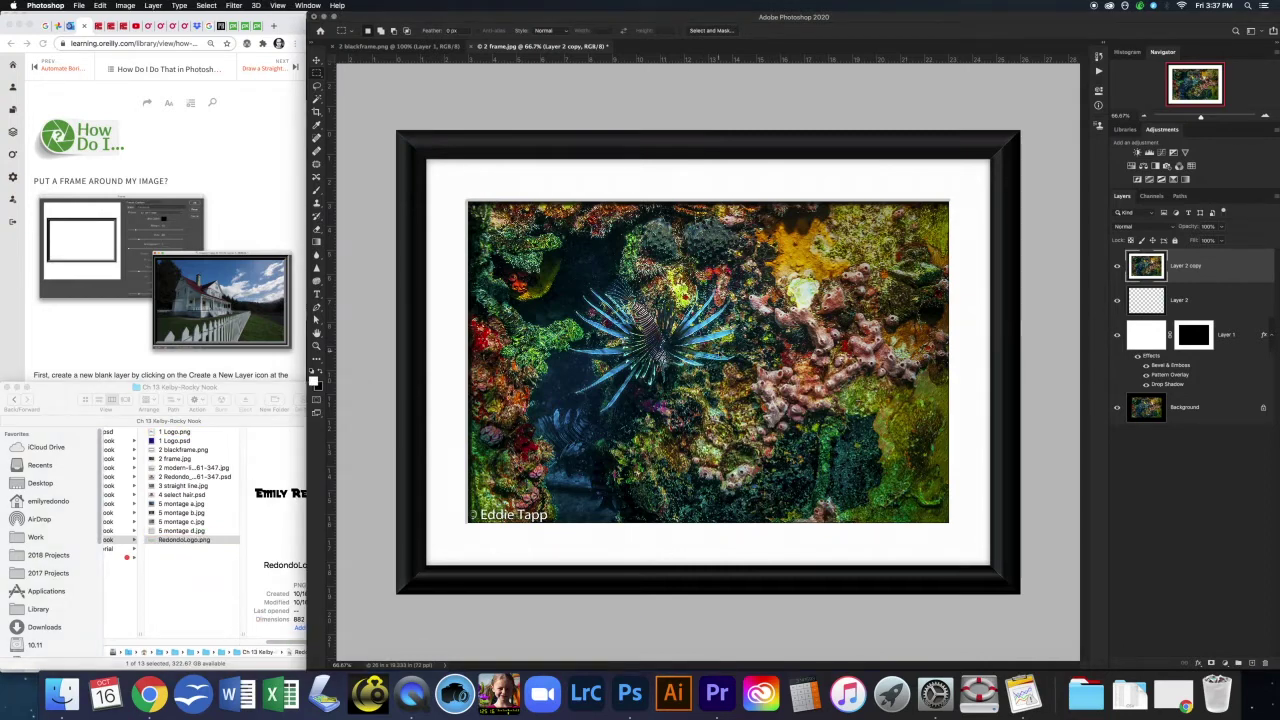
left_click_drag(727, 362, 876, 544)
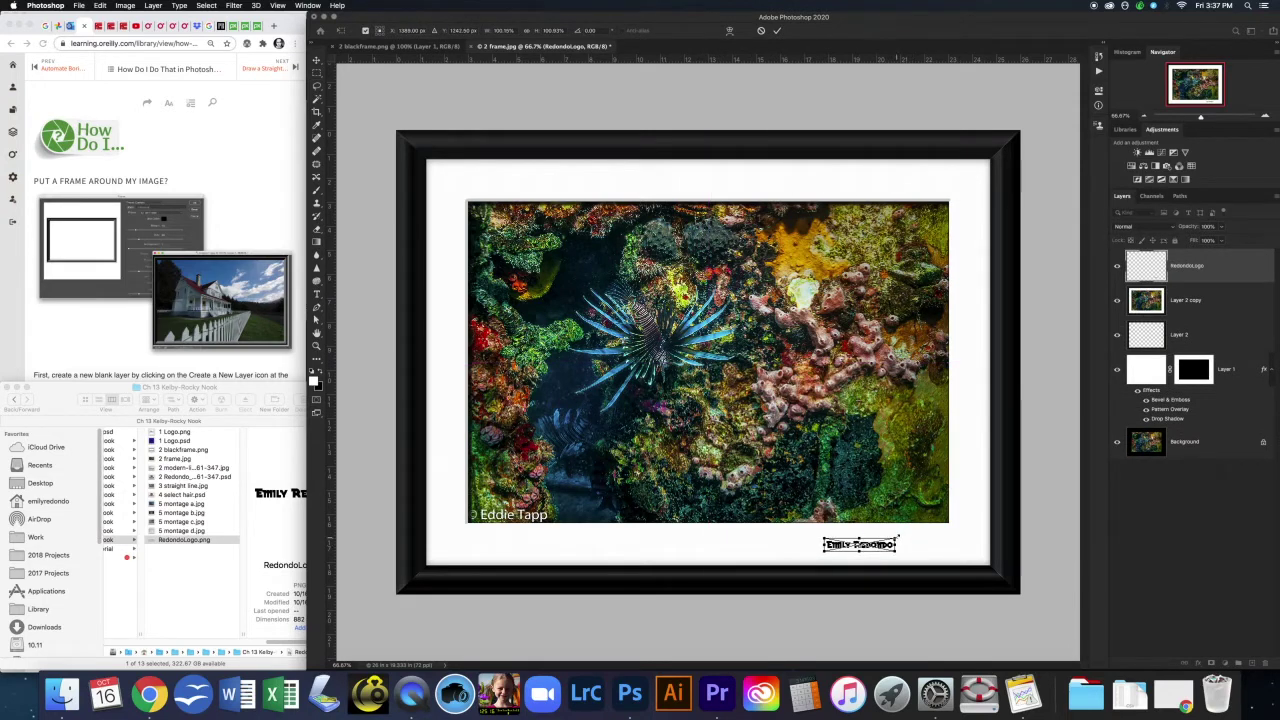
Step: Try enlarging the placed name logo and moving it across the lower part of the framed photo
left_click_drag(896, 537, 952, 517)
left_click_drag(824, 528, 866, 458)
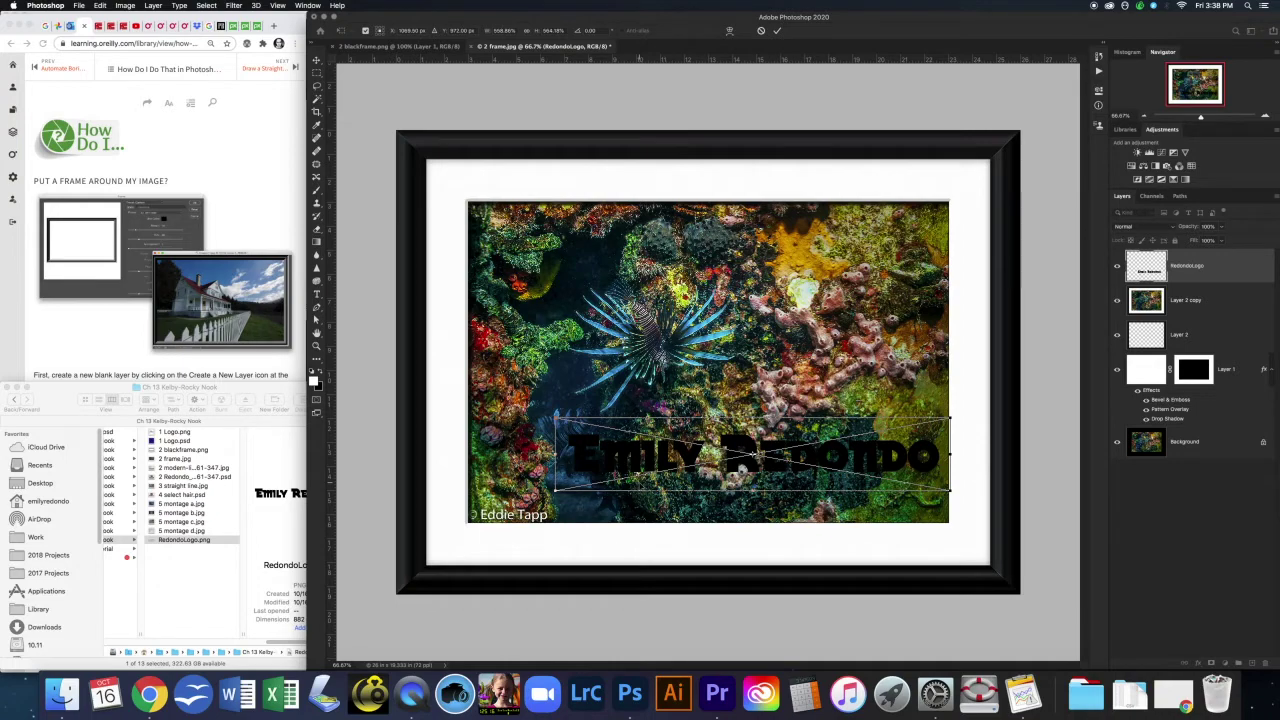
key("Escape")
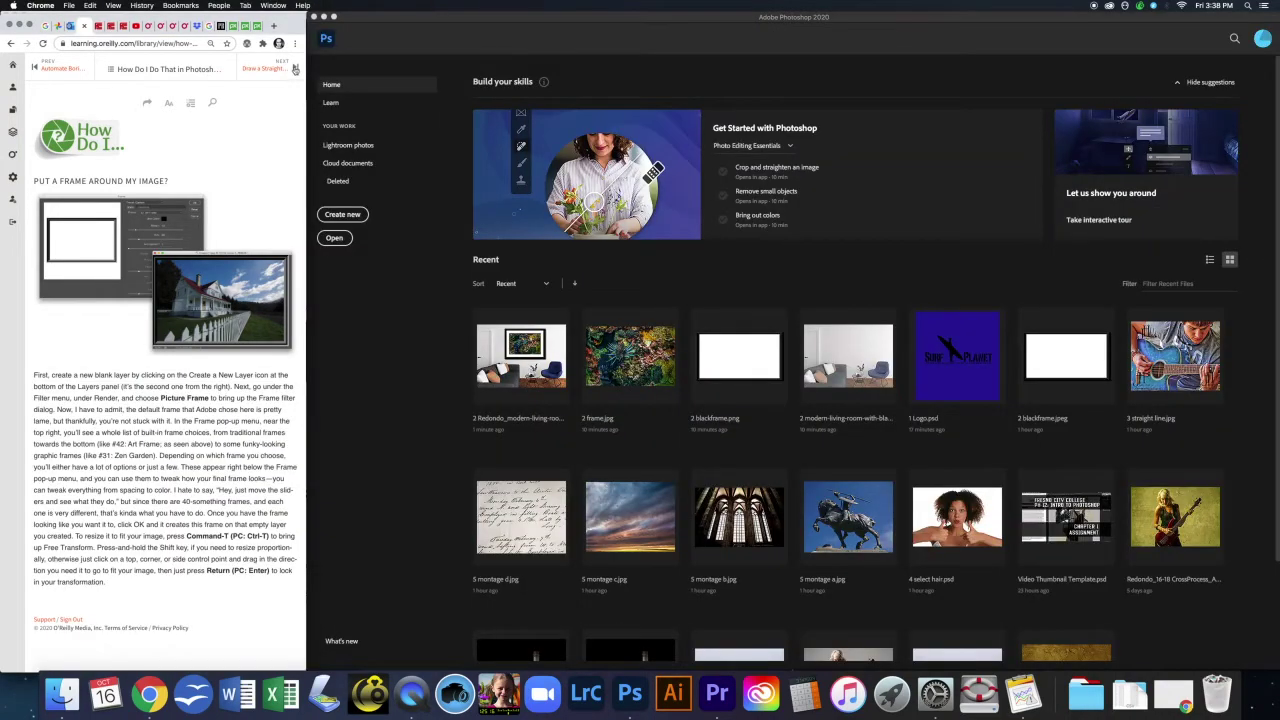
Step: Bring up the book lesson on drawing a straight line with the brush and open 3 straight line.jpg in Photoshop
key("Right")
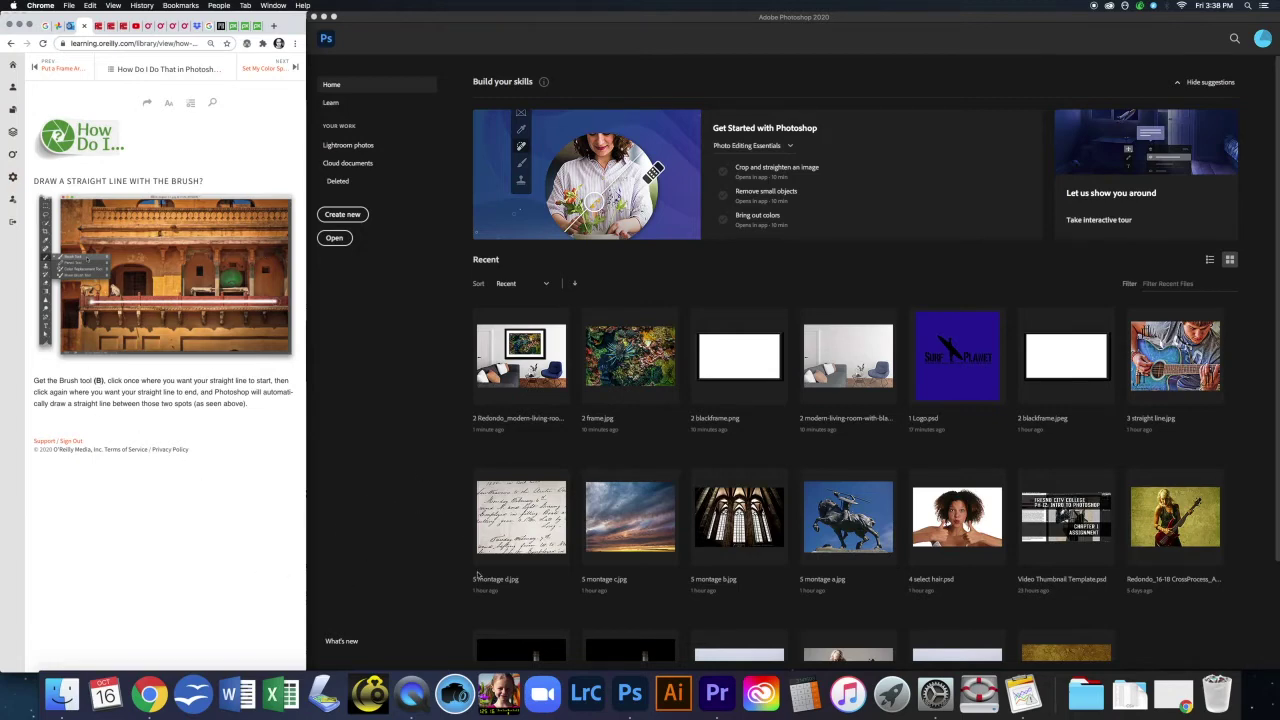
left_click(76, 675)
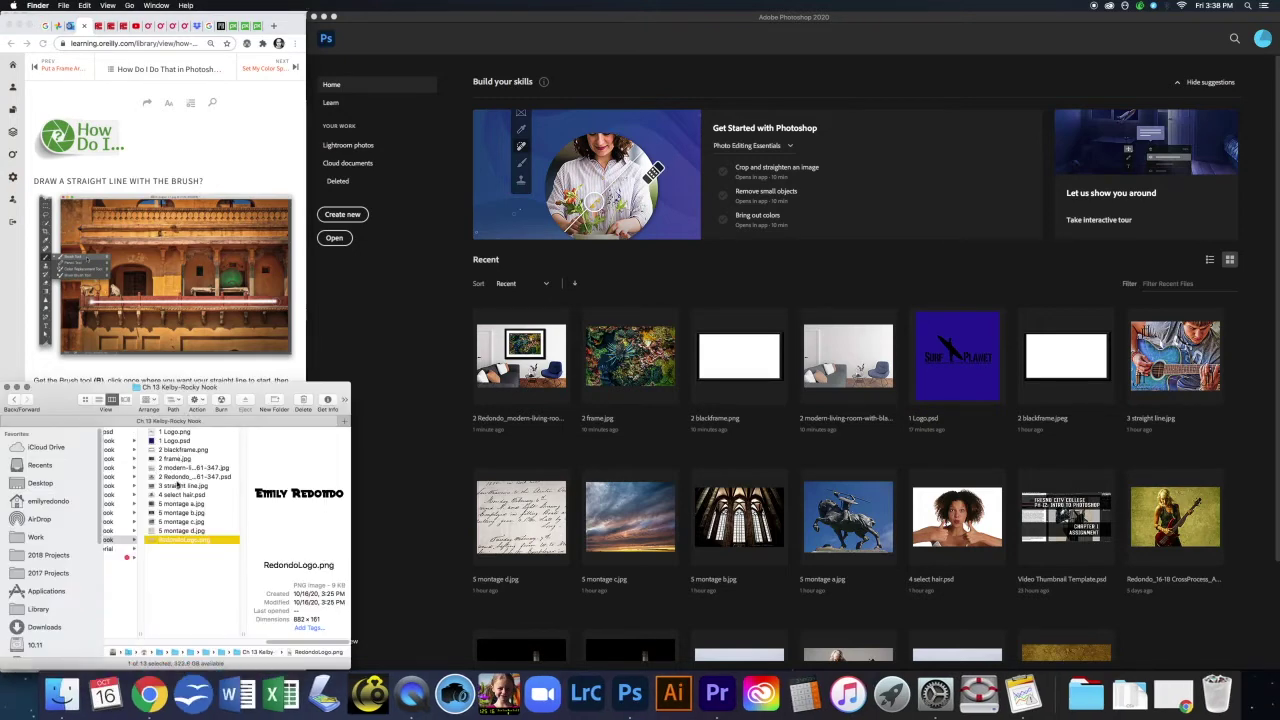
left_click(189, 490)
left_click_drag(189, 490, 629, 692)
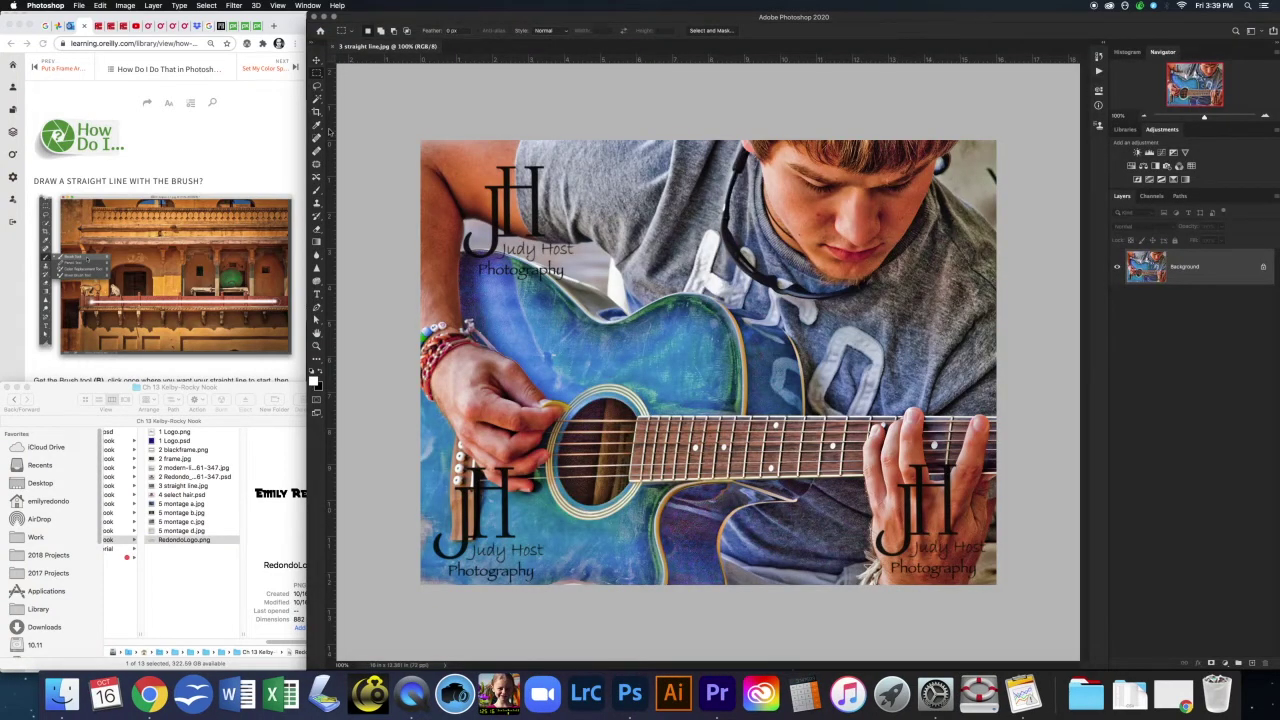
Step: Paint connected straight white Brush lines across the guitar photo, starting horizontally along the fretboard's upper edge, and show the stroke history
left_click(317, 192)
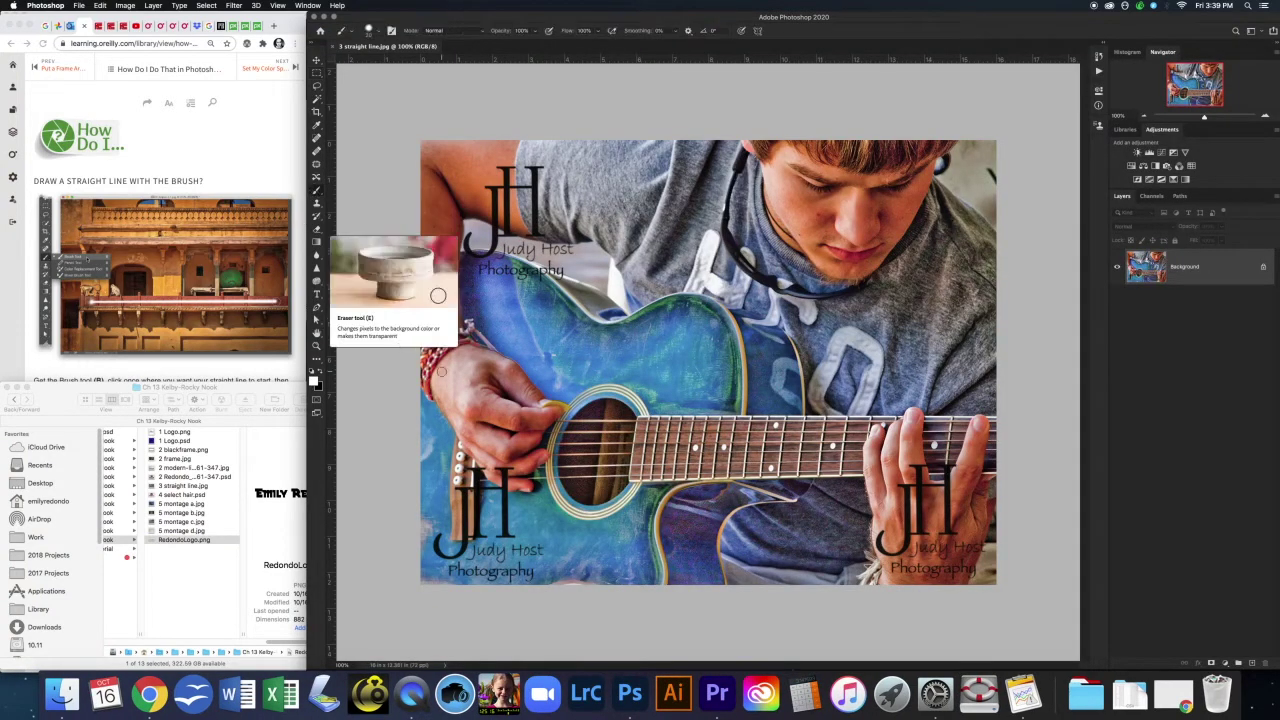
left_click(600, 423)
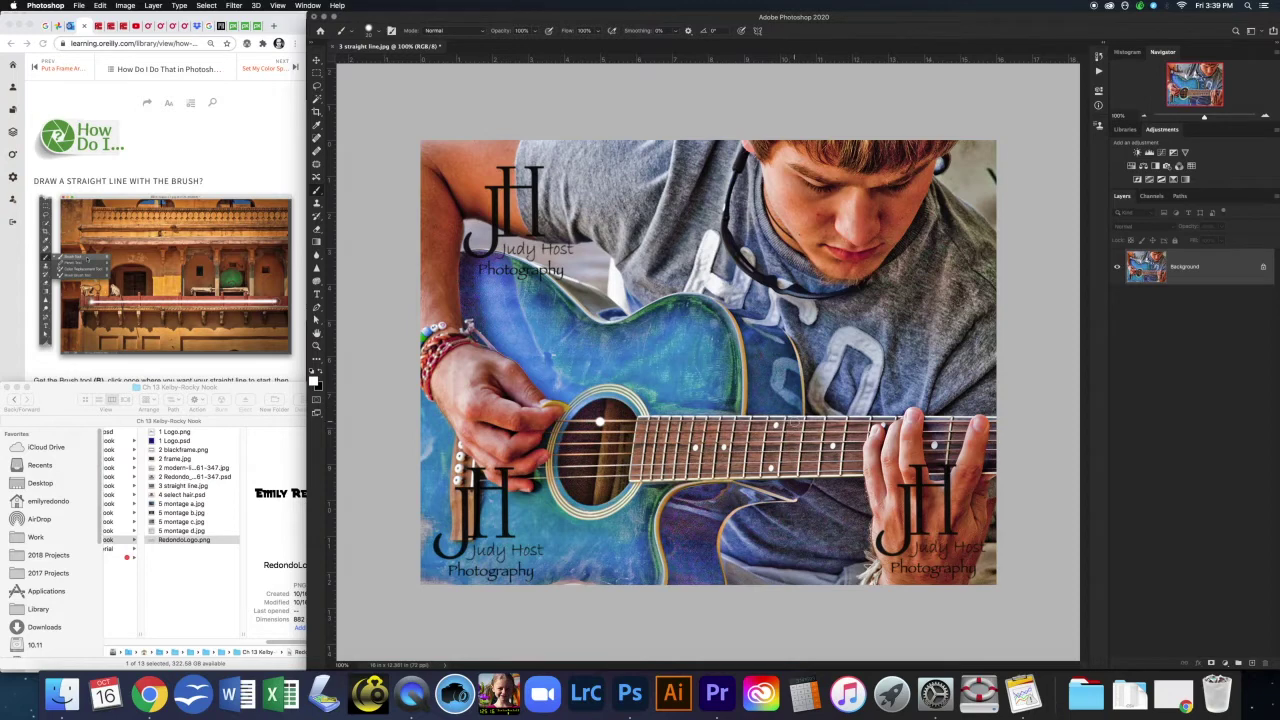
left_click(805, 423, "shift")
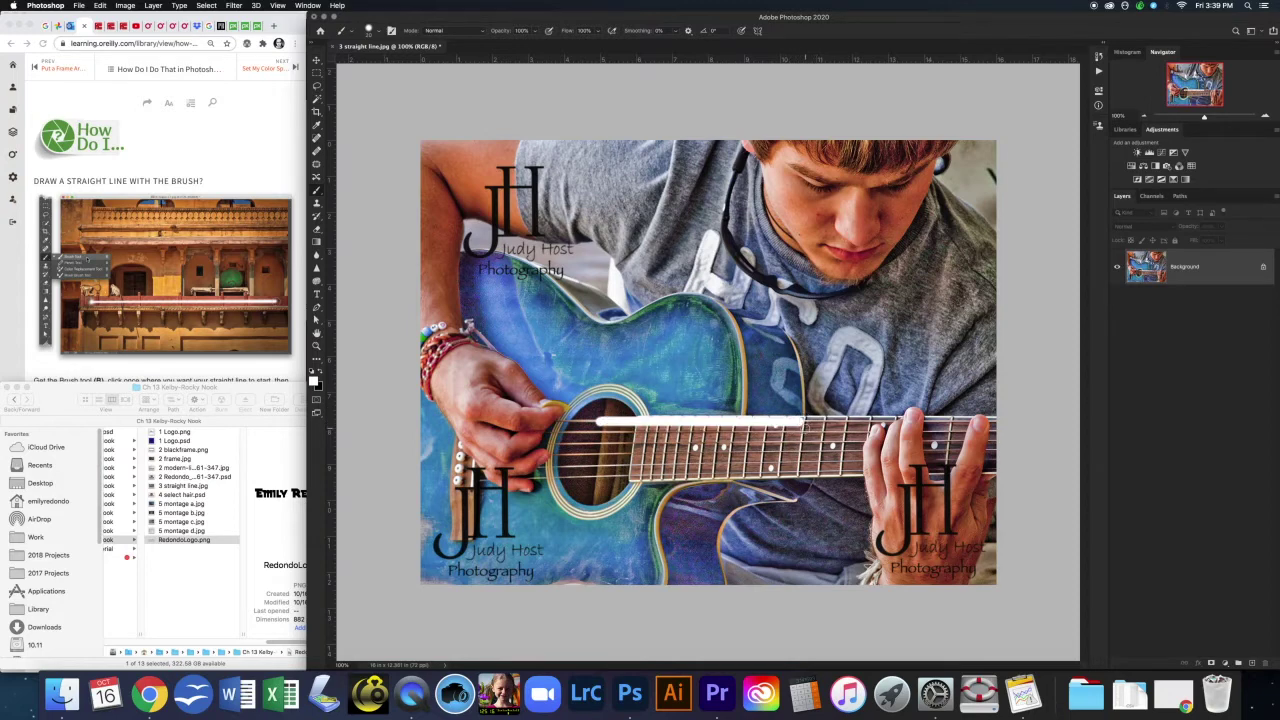
left_click(680, 541, "shift")
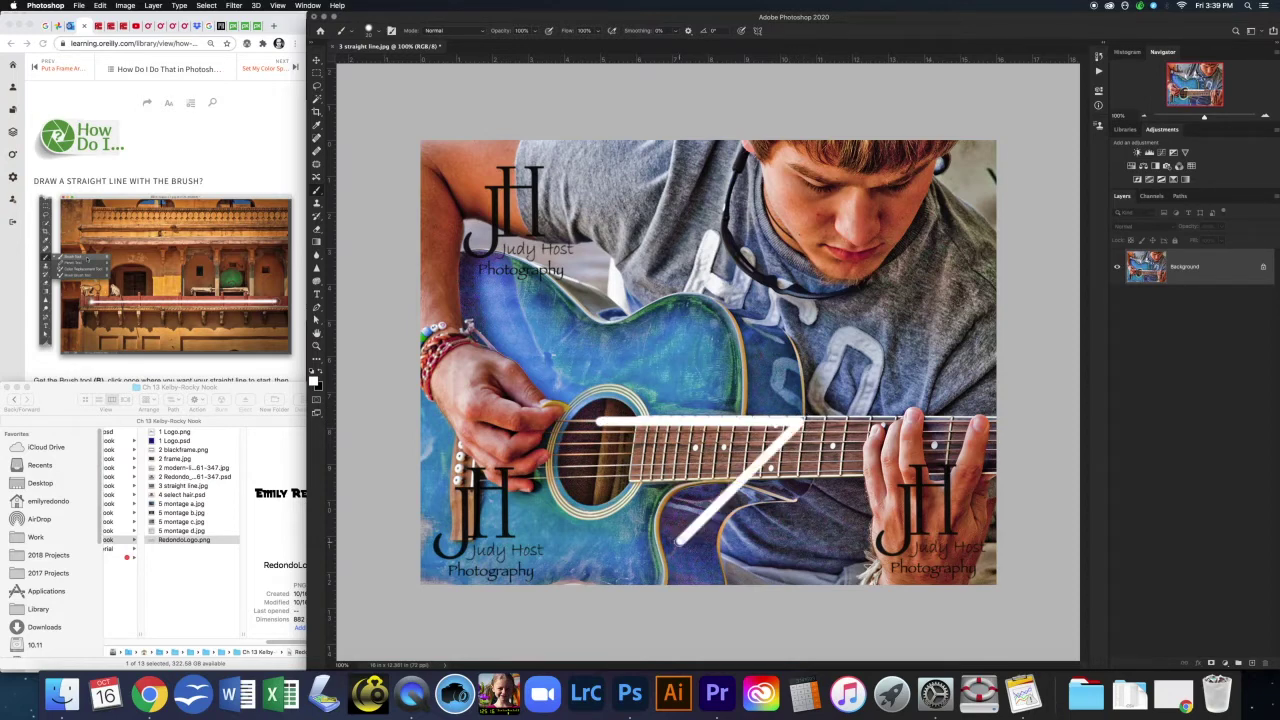
left_click(612, 332, "shift")
left_click(716, 208, "shift")
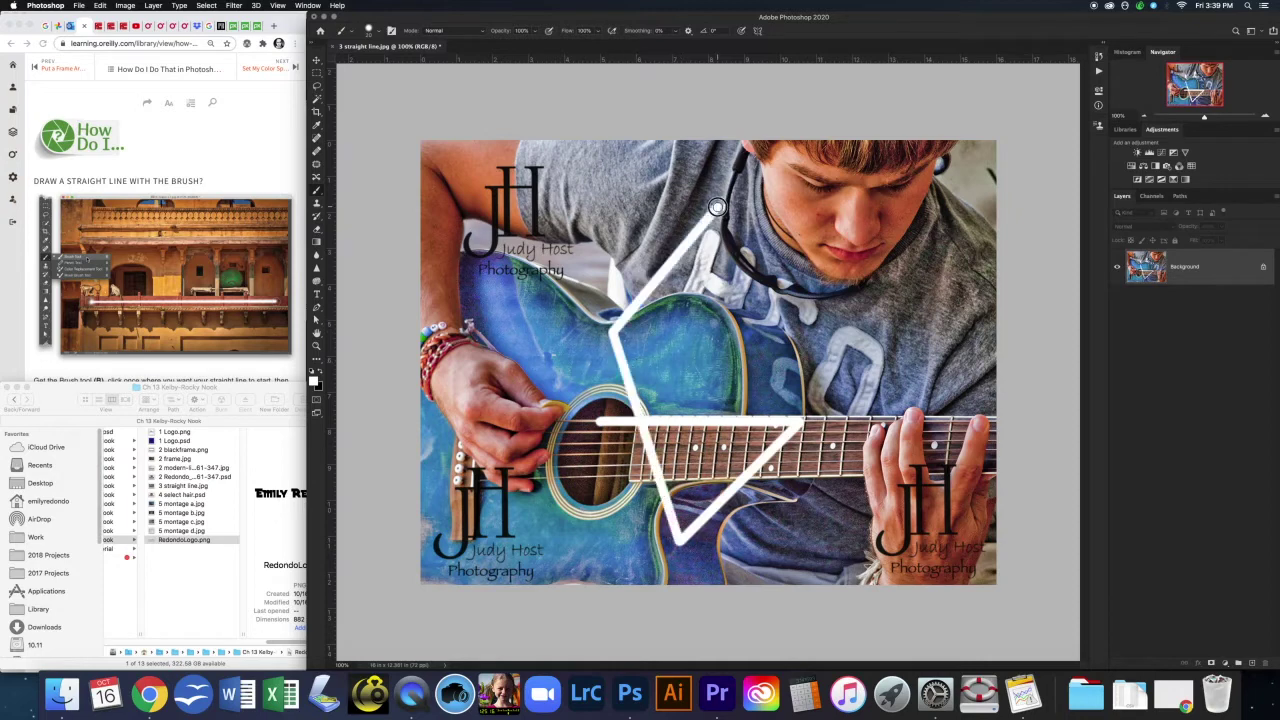
left_click(859, 318, "shift")
left_click(707, 350, "shift")
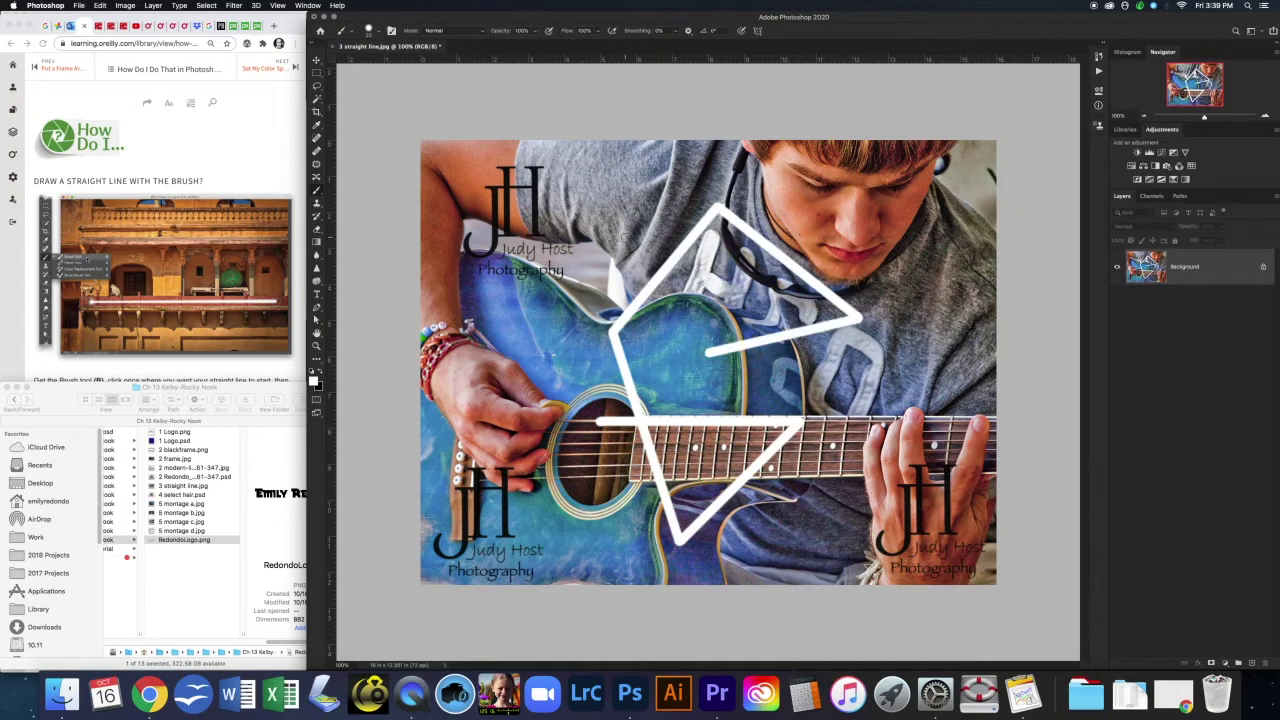
left_click(622, 230, "shift")
left_click(752, 288, "shift")
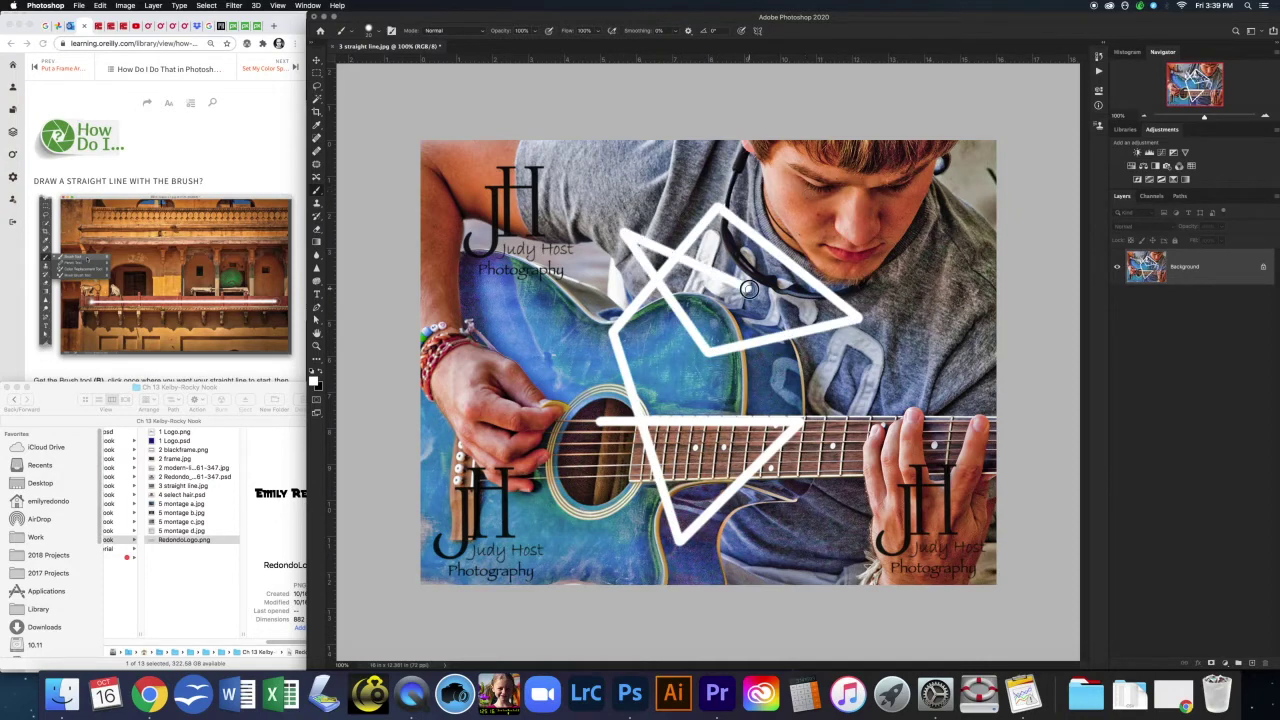
left_click(827, 221, "shift")
left_click(937, 318, "shift")
left_click(878, 387, "shift")
left_click(746, 385, "shift")
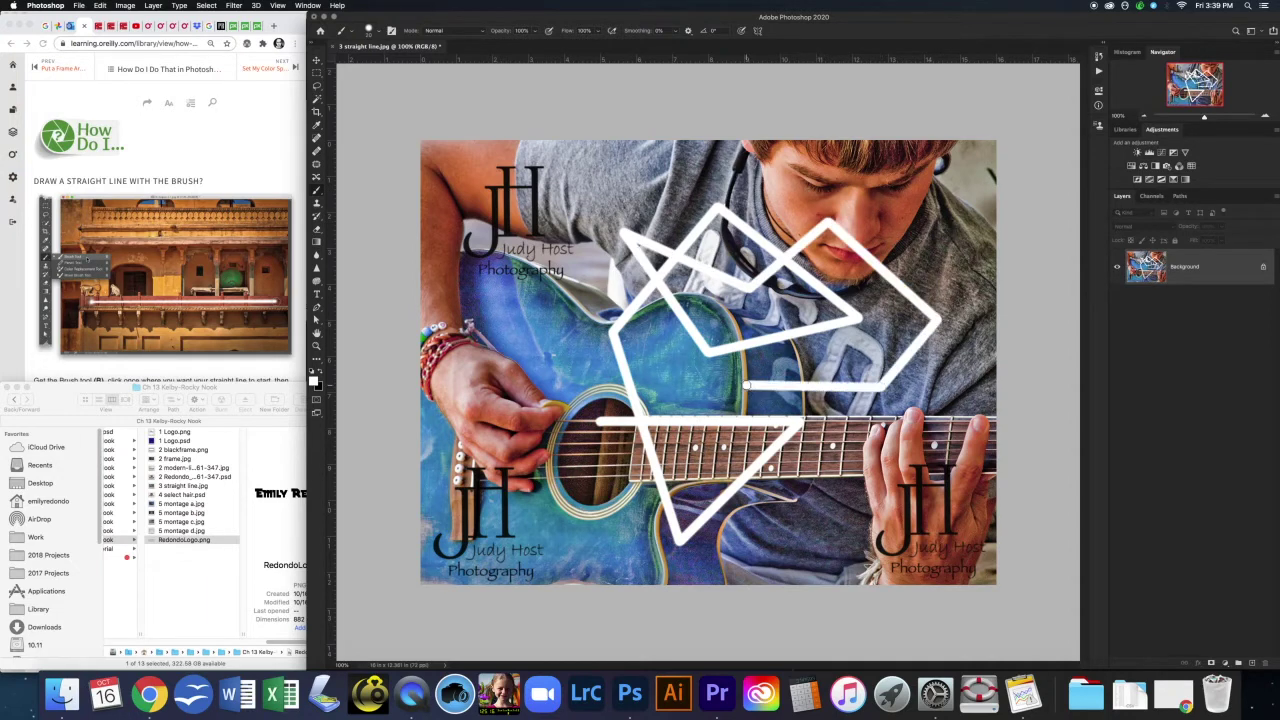
left_click(647, 337, "shift")
left_click(558, 228, "shift")
left_click(650, 177, "shift")
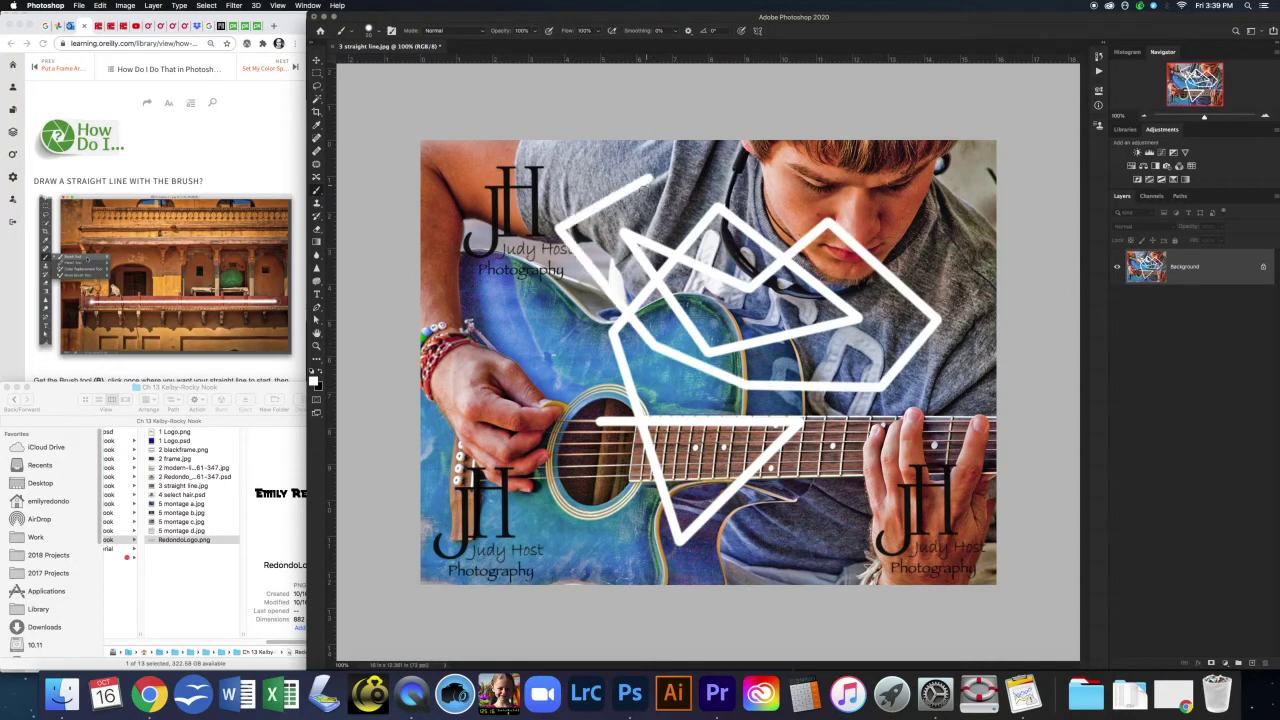
left_click(494, 462, "shift")
left_click(555, 540, "shift")
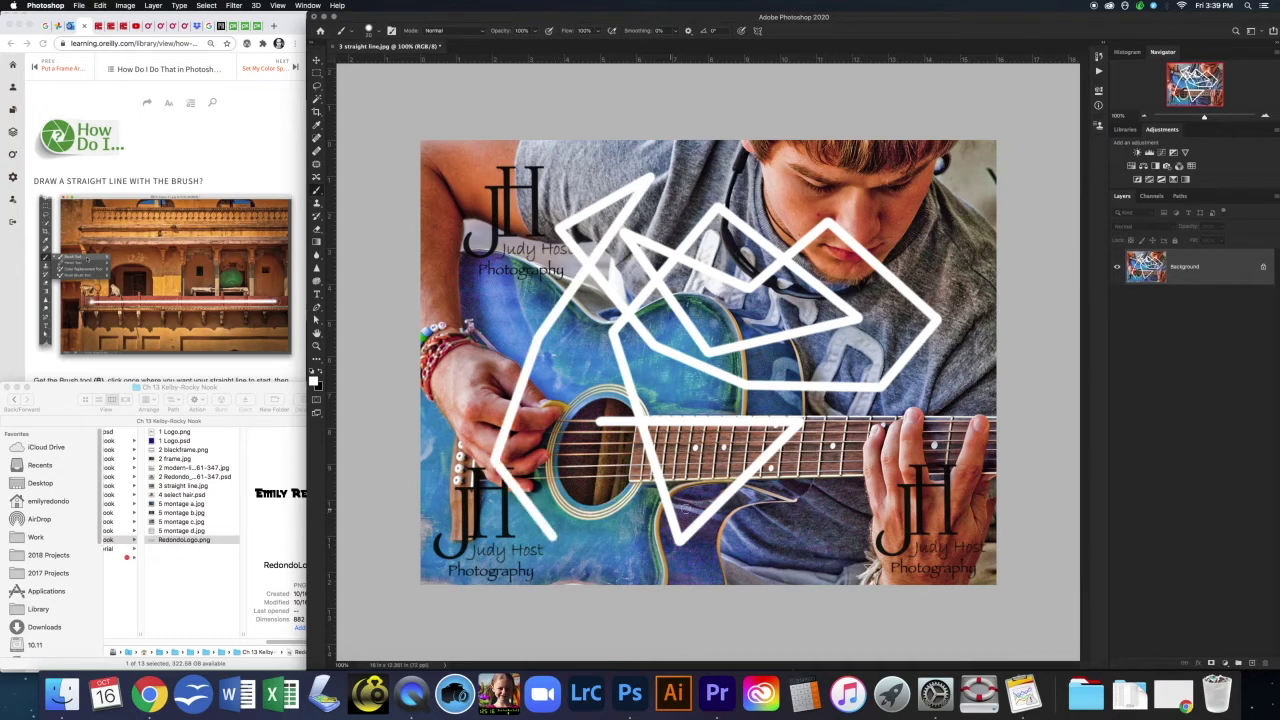
left_click(694, 453, "shift")
left_click(830, 510, "shift")
left_click(960, 405, "shift")
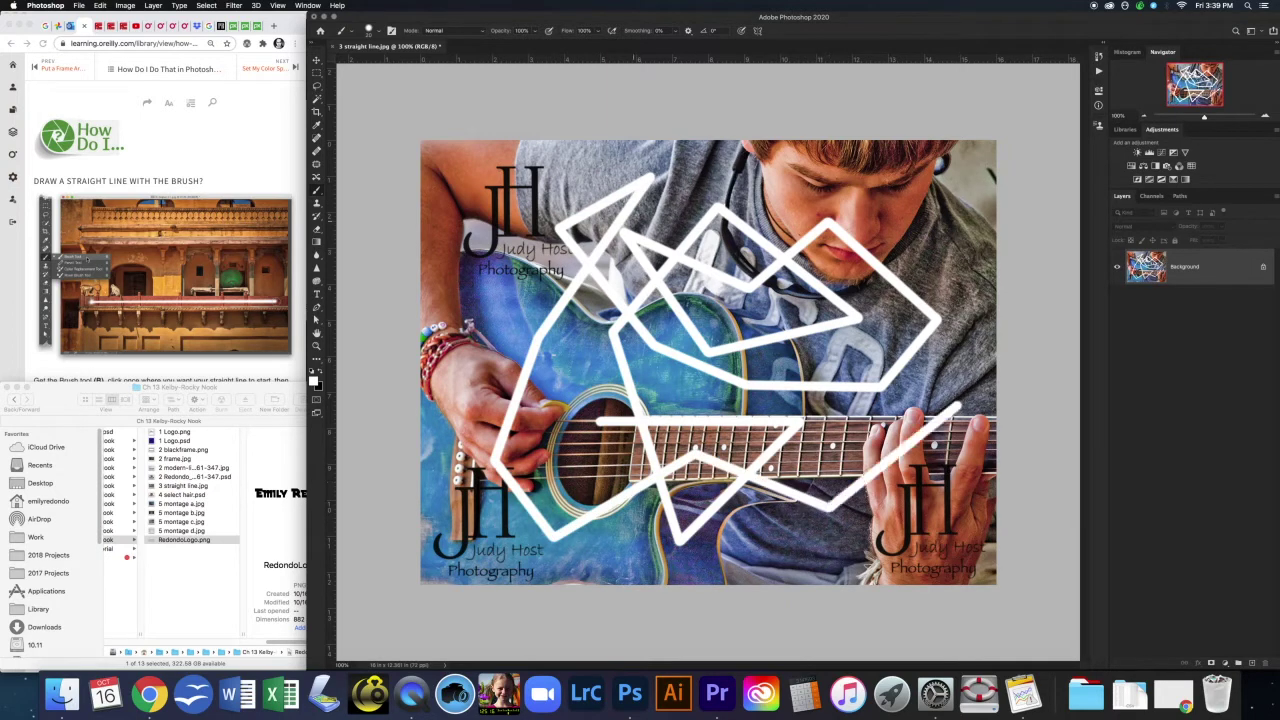
left_click(598, 422, "shift")
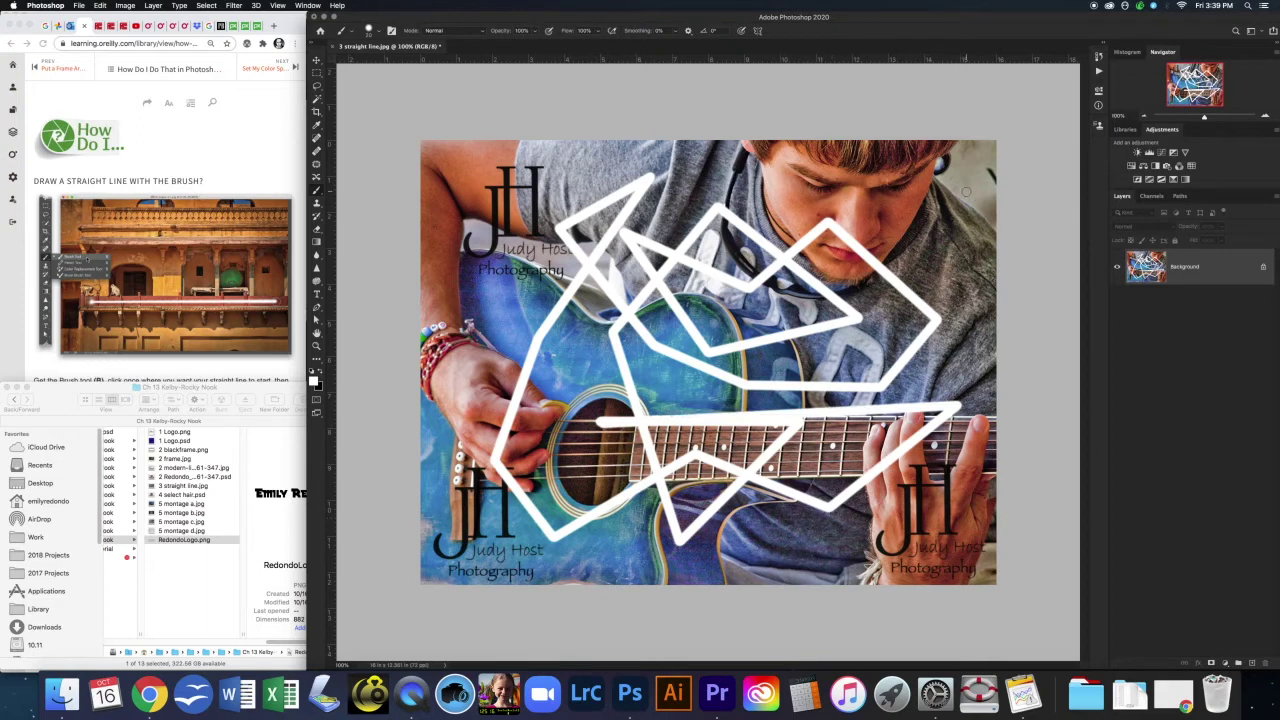
left_click(1100, 57)
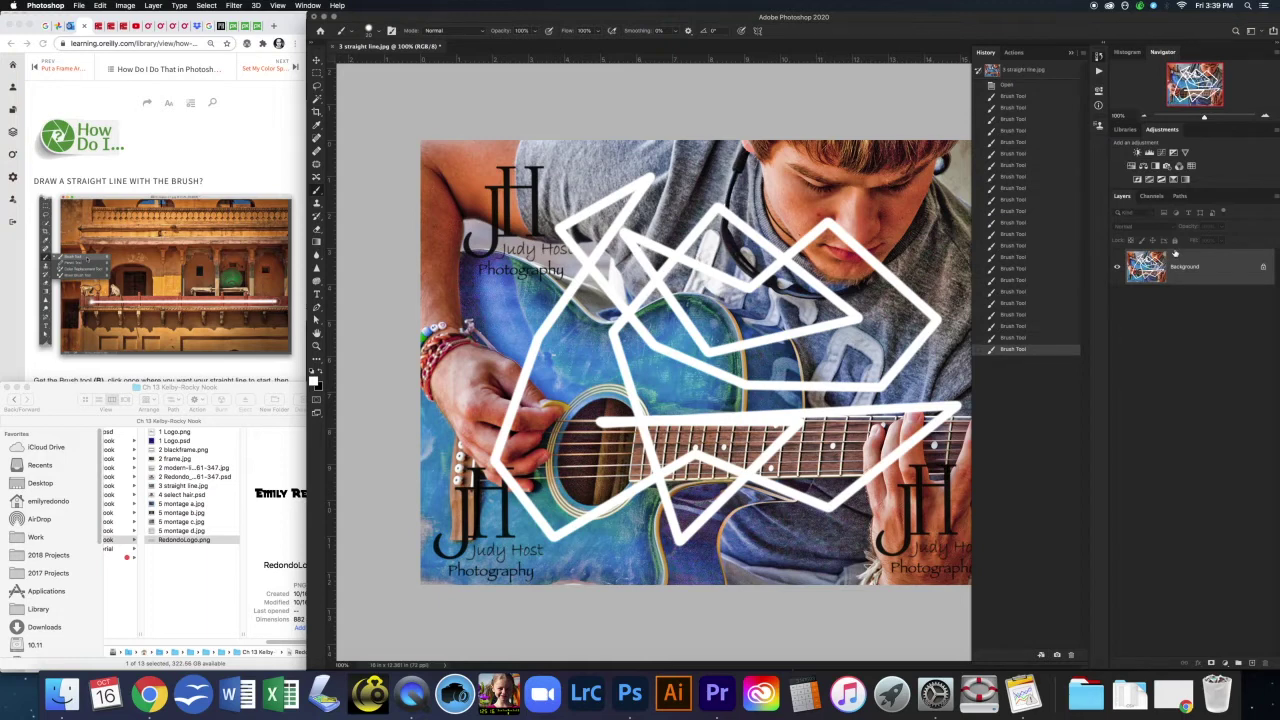
Step: Save the painted guitar photo as a maximum-quality baseline JPEG with the surname before "3 straight line", and close it
left_click(82, 8)
left_click(98, 118)
left_click(587, 118)
type("Redondo 3 straight line.jpg")
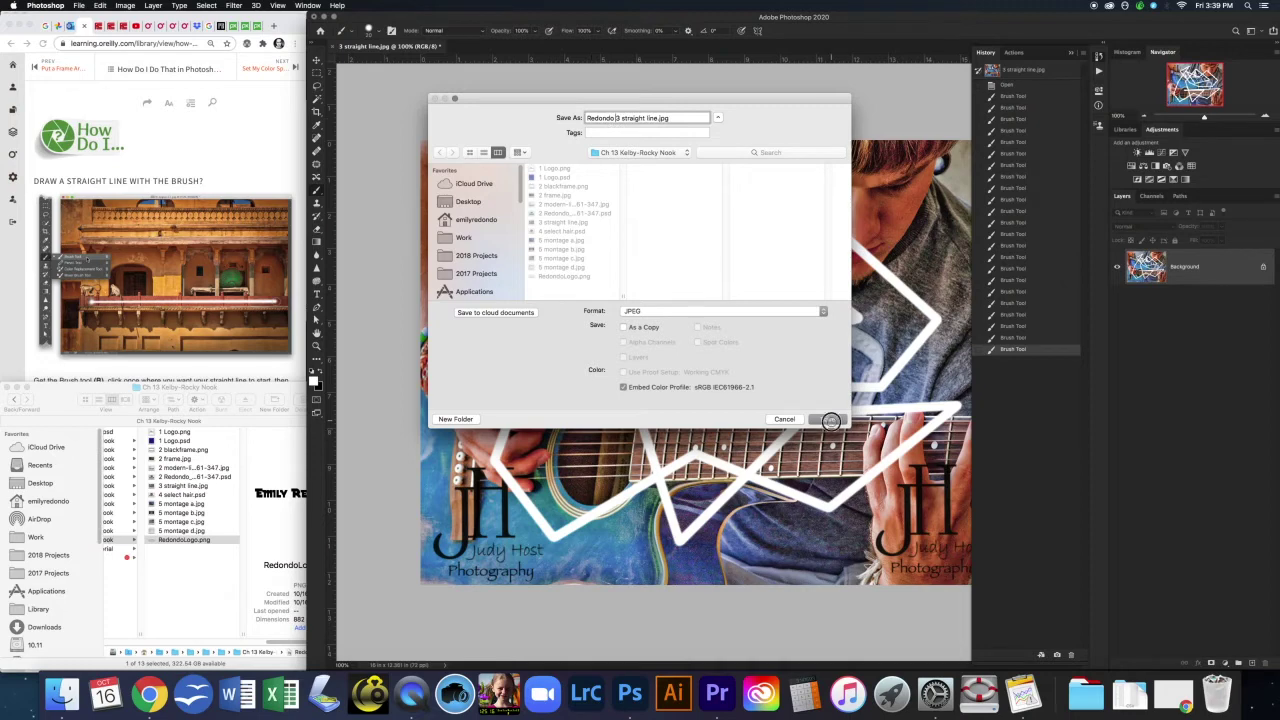
left_click(828, 419)
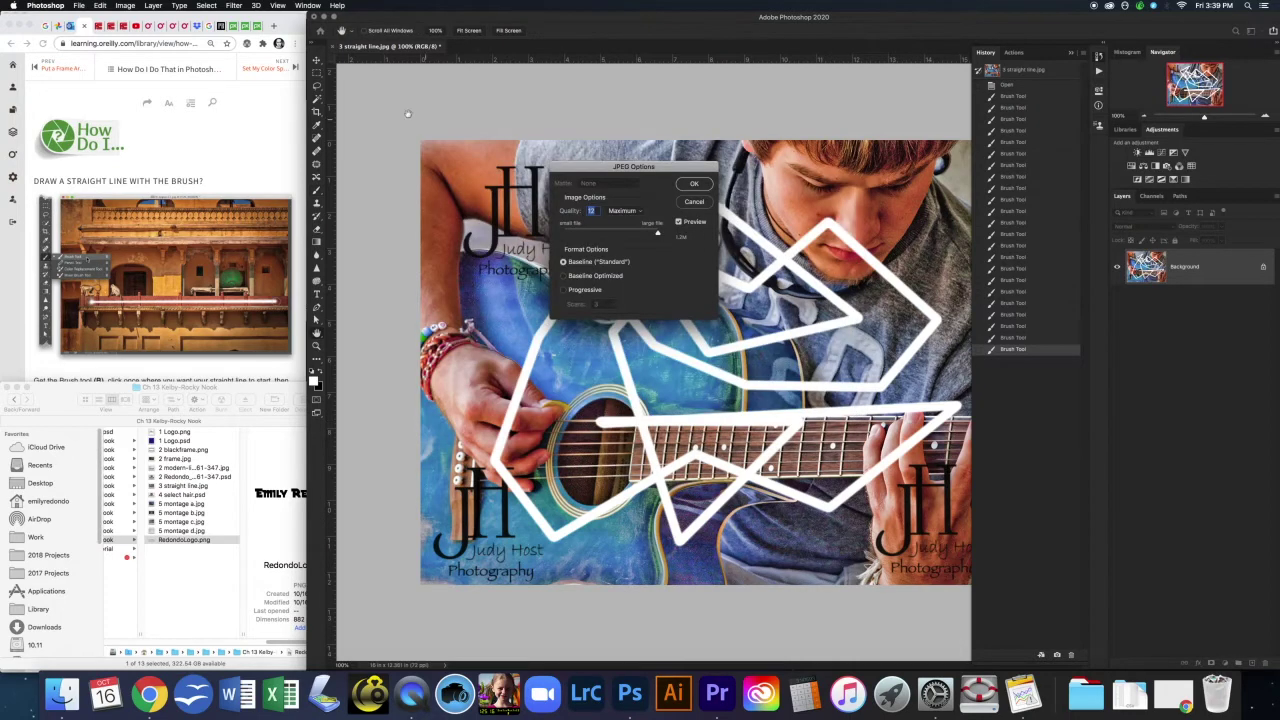
left_click(694, 184)
left_click(334, 47)
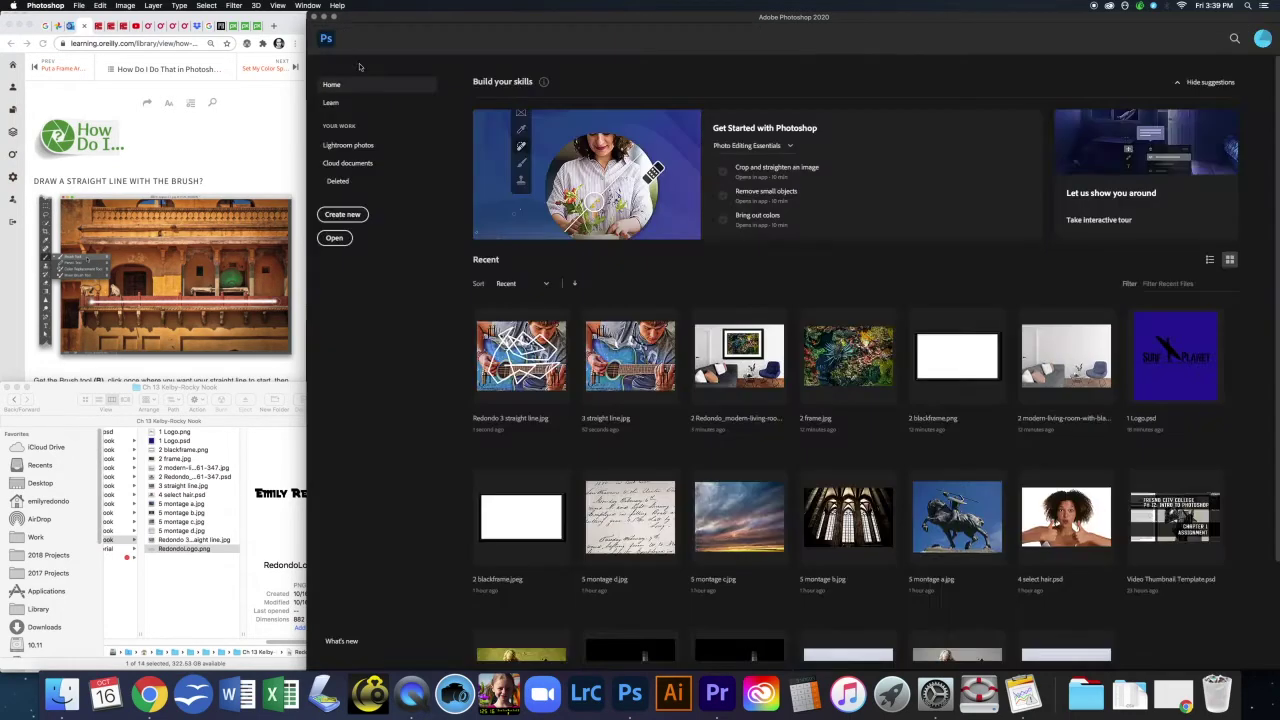
Step: Page through the book's lessons from drawing a straight line to the lesson on selecting hair
left_click(311, 92)
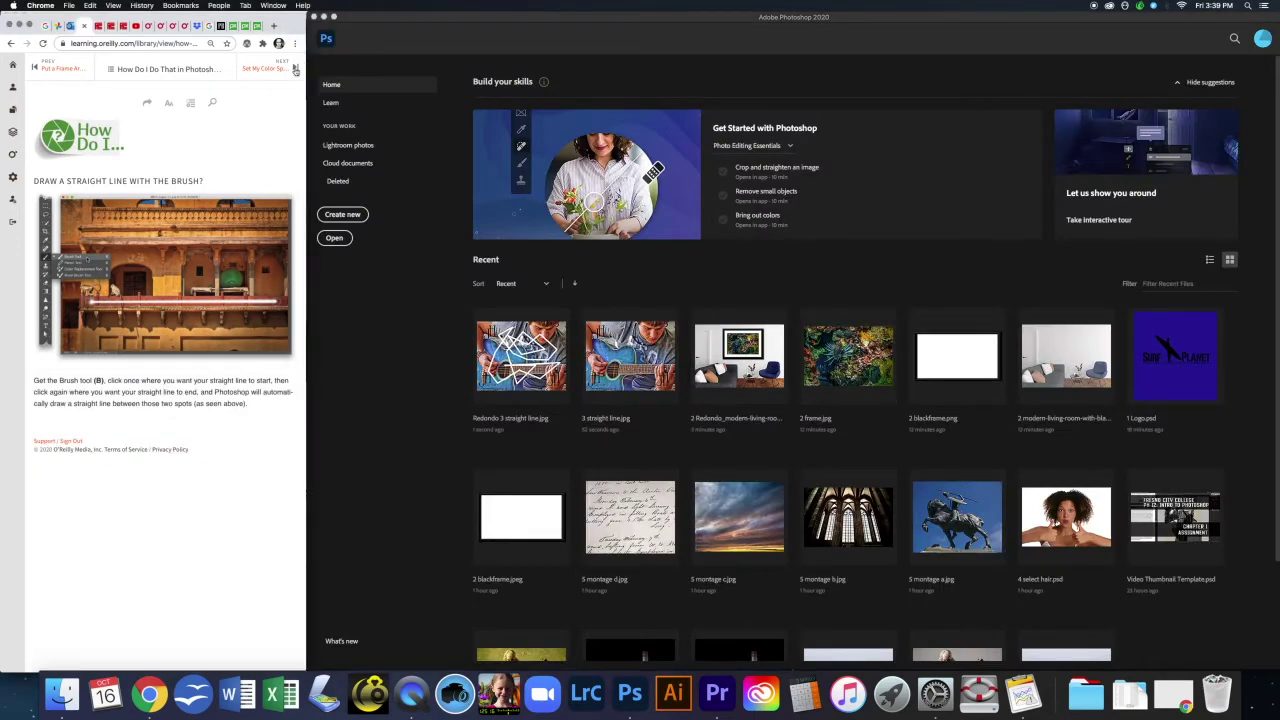
left_click(296, 70)
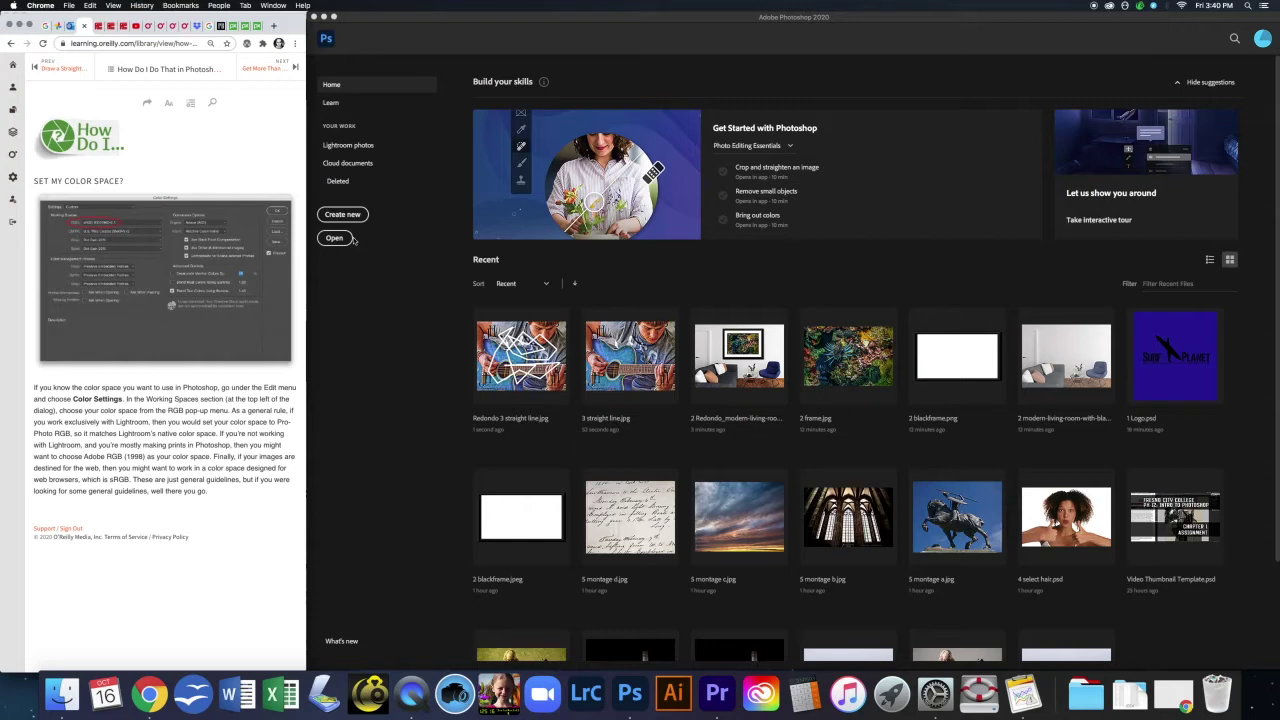
left_click(296, 70)
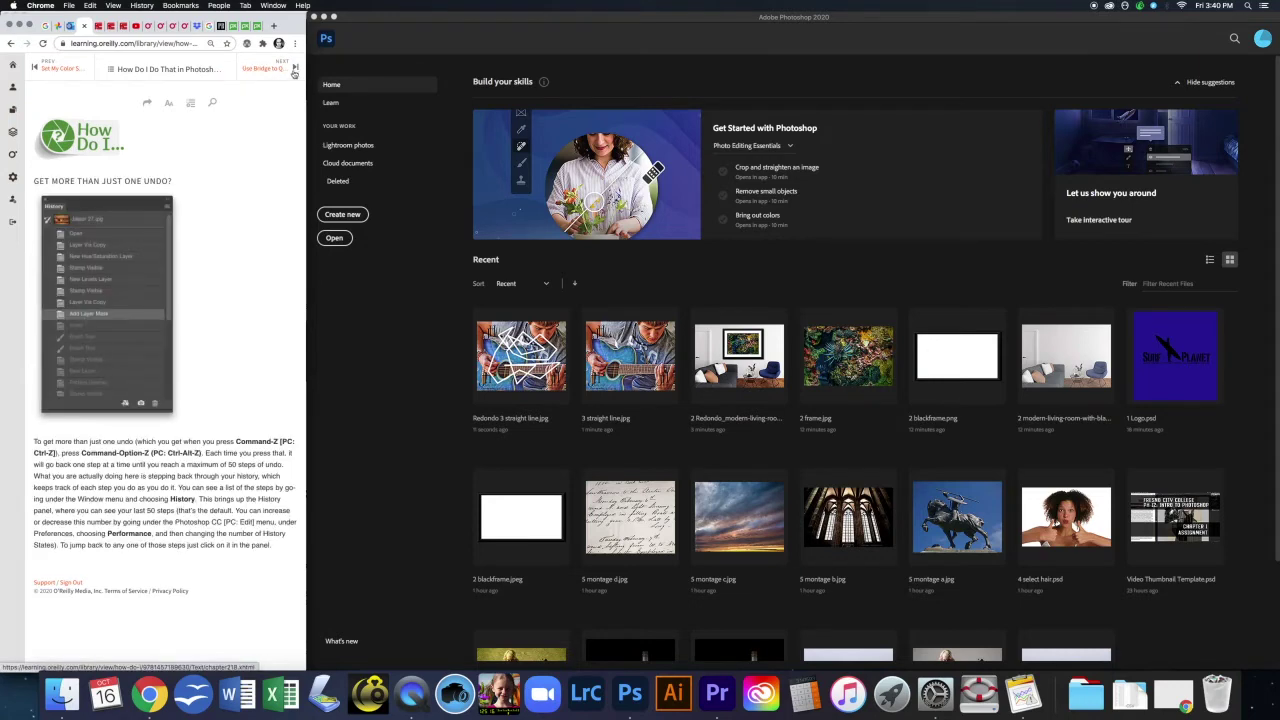
left_click(295, 70)
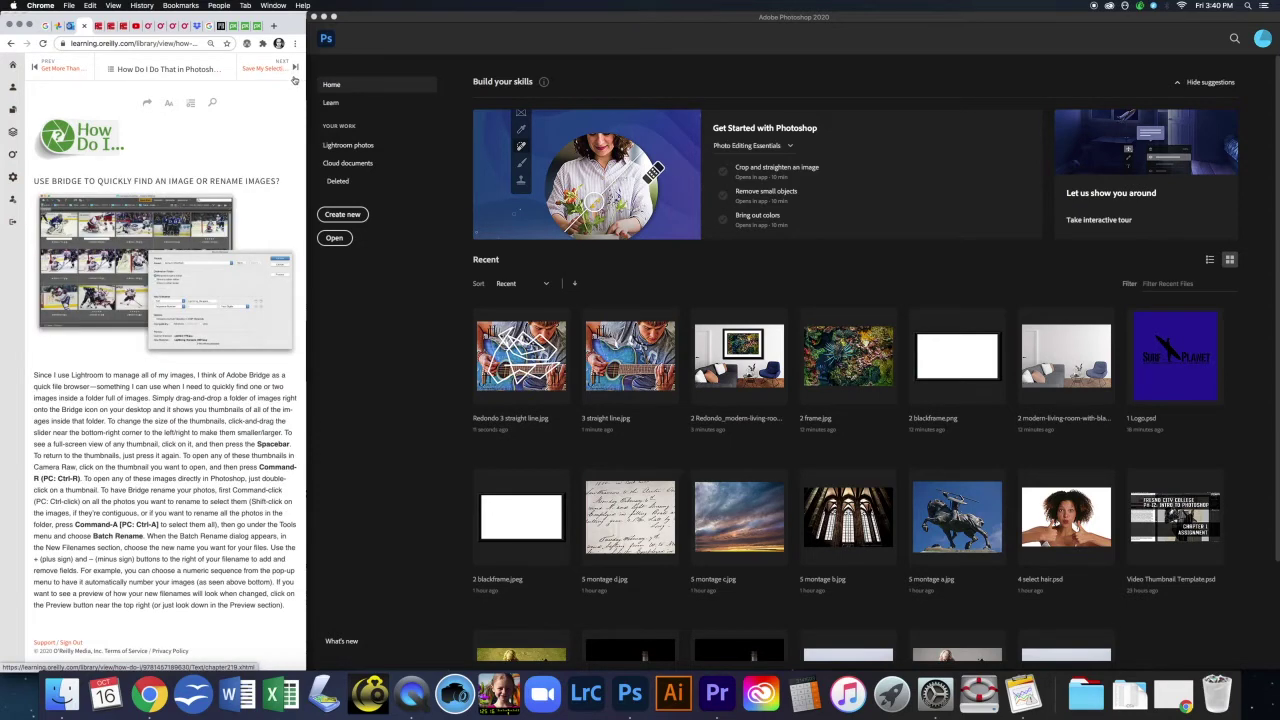
left_click(295, 69)
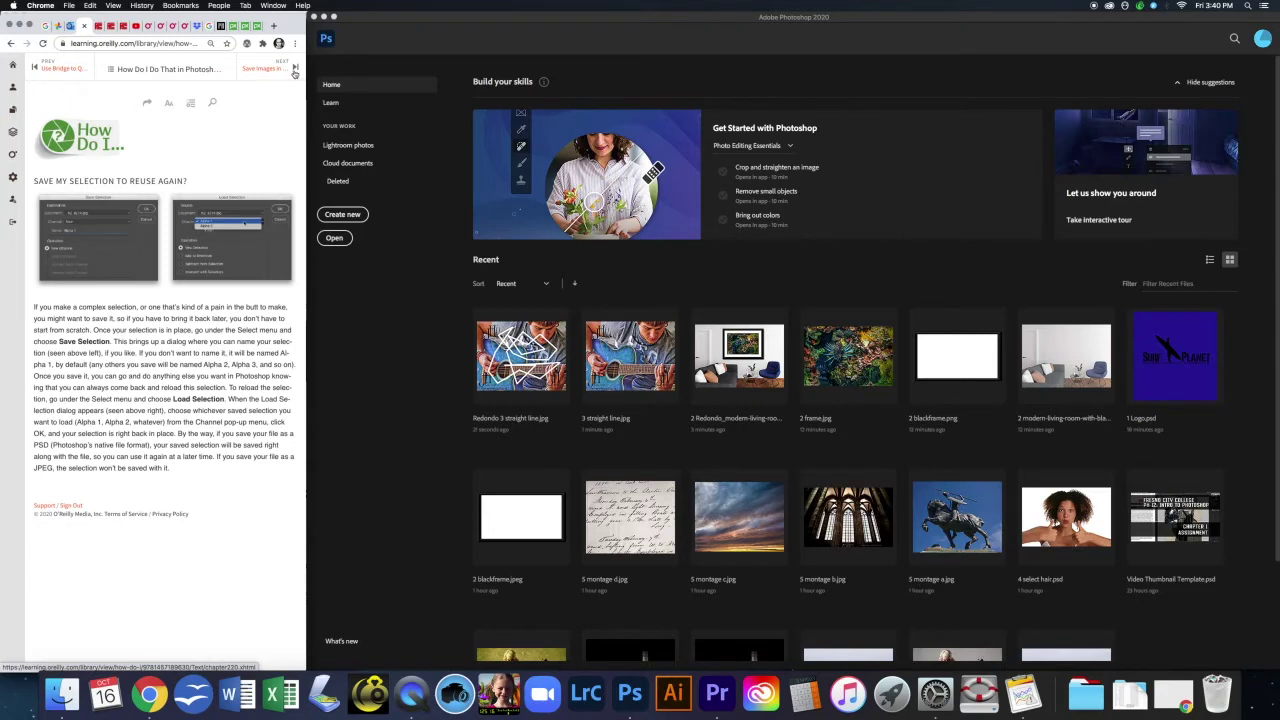
left_click(295, 69)
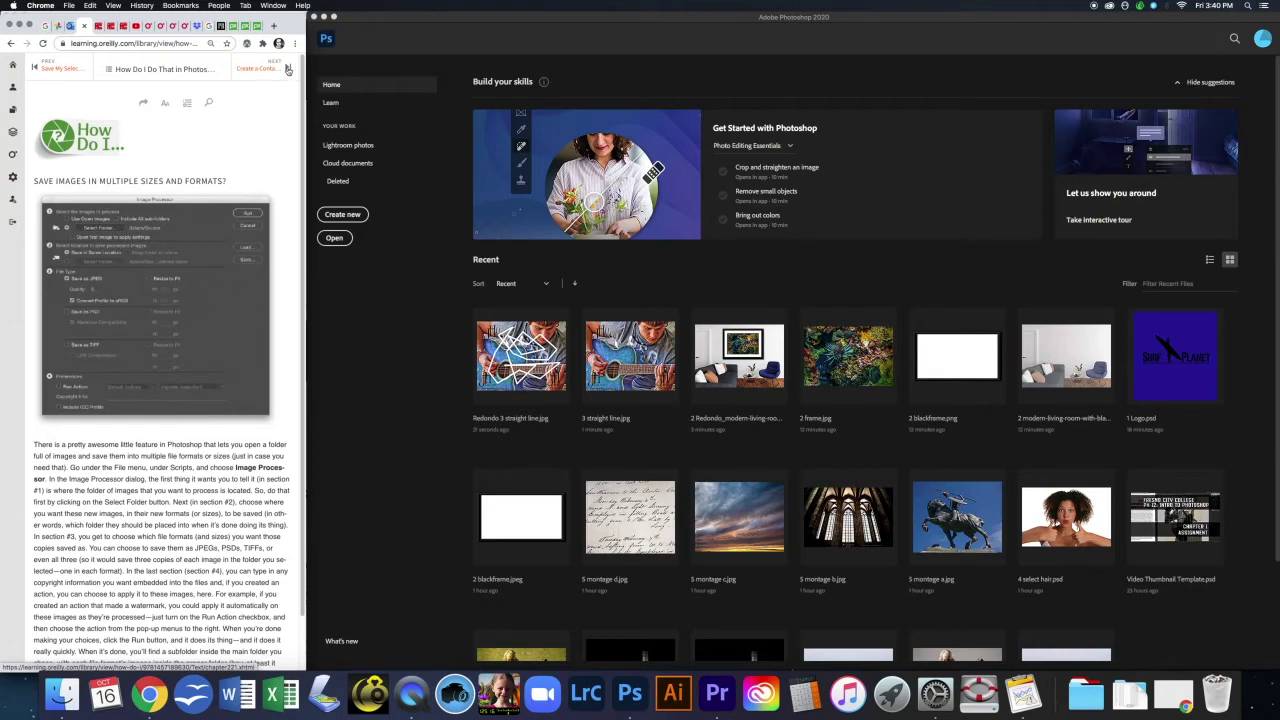
left_click(288, 69)
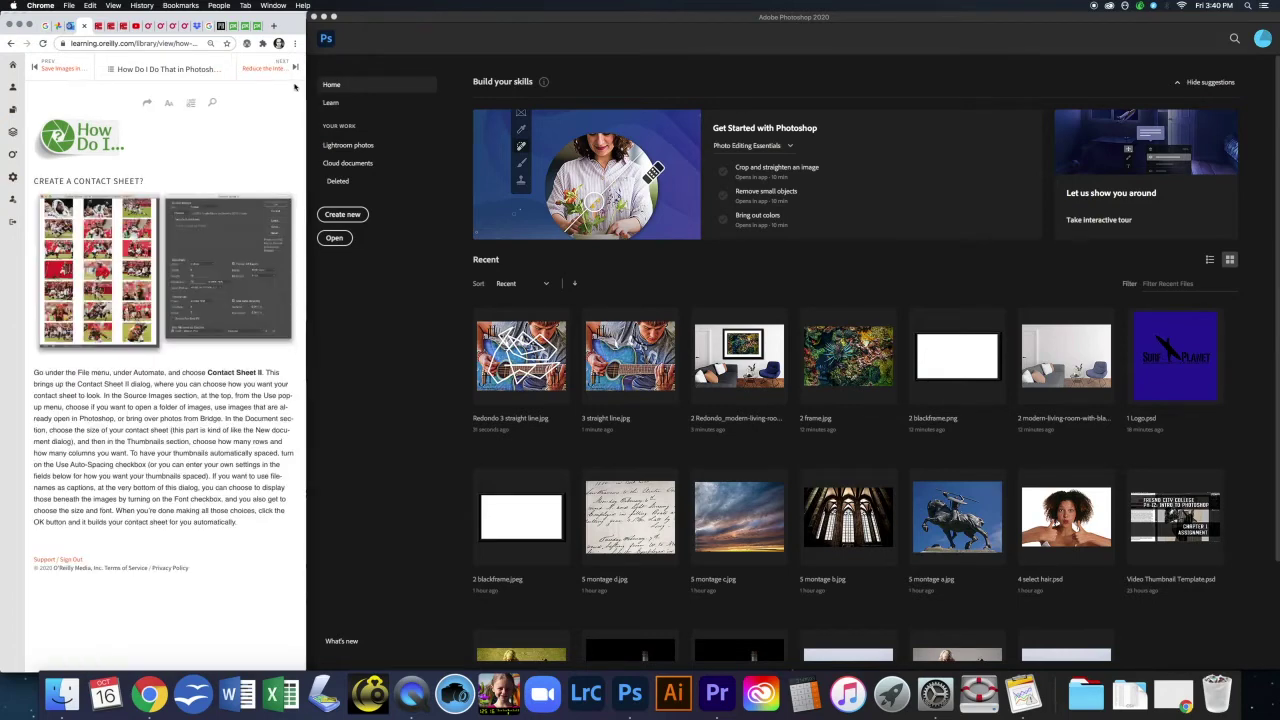
left_click(294, 71)
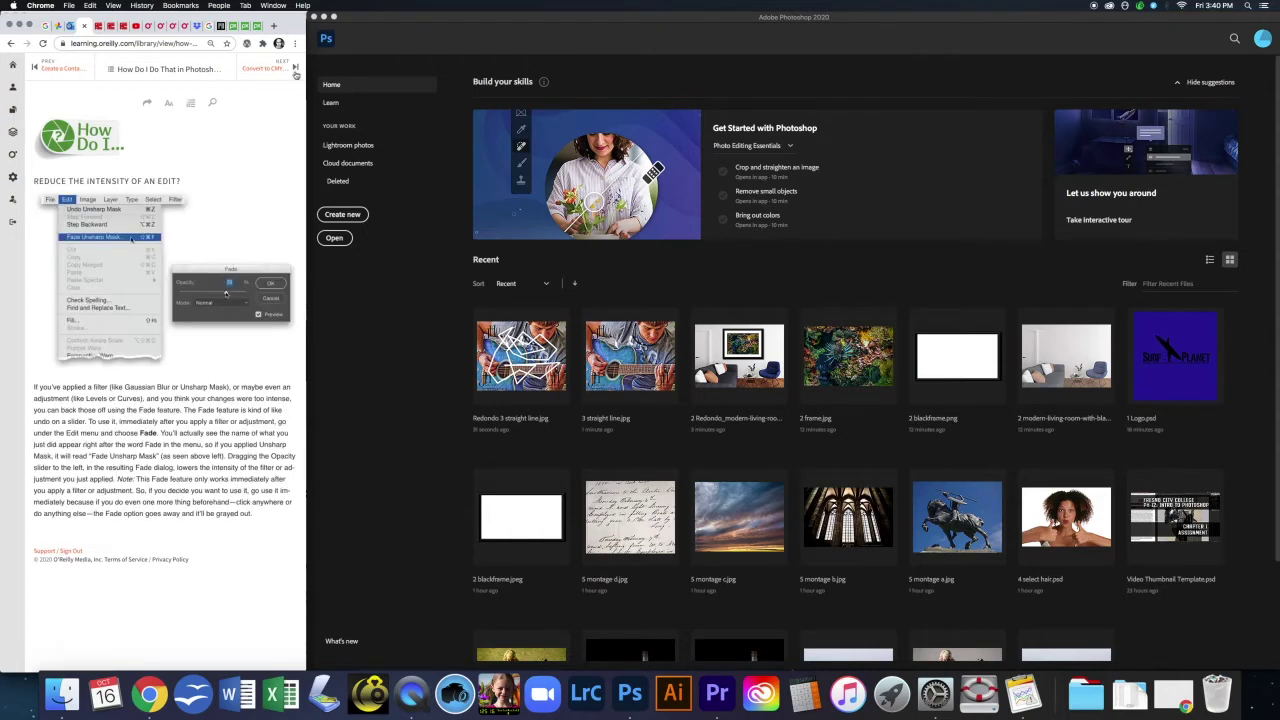
left_click(295, 70)
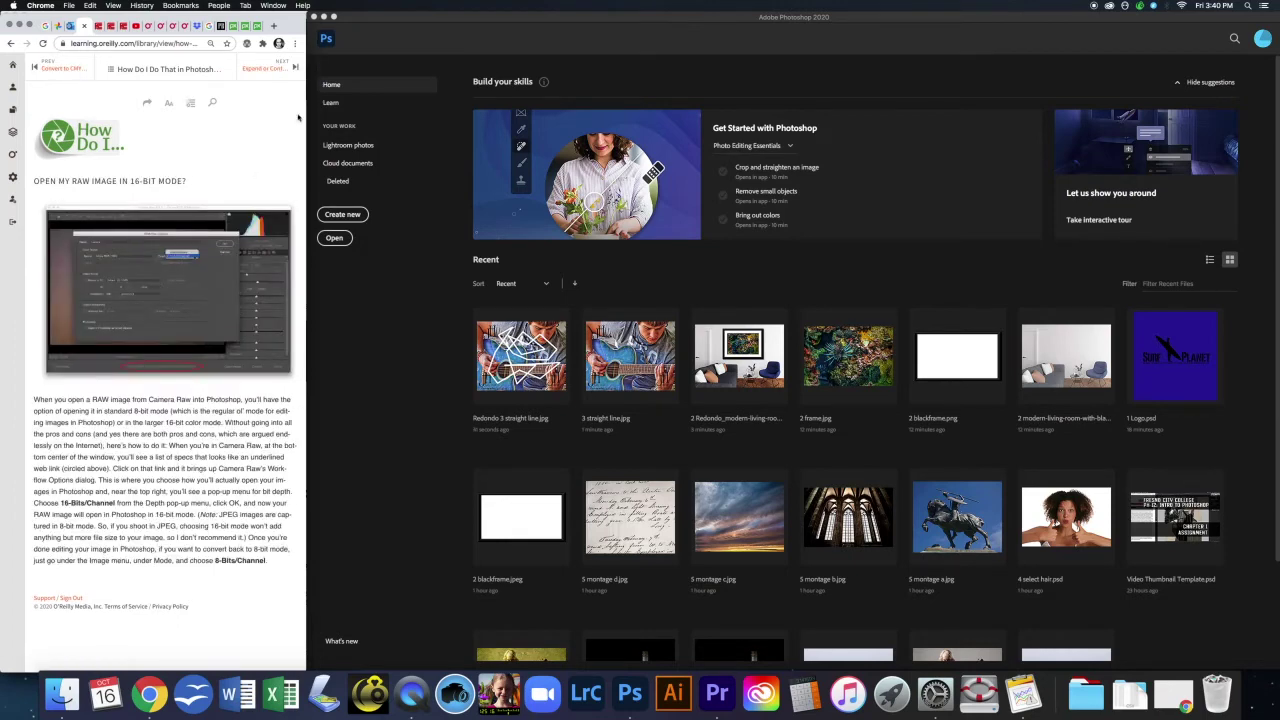
left_click(295, 68)
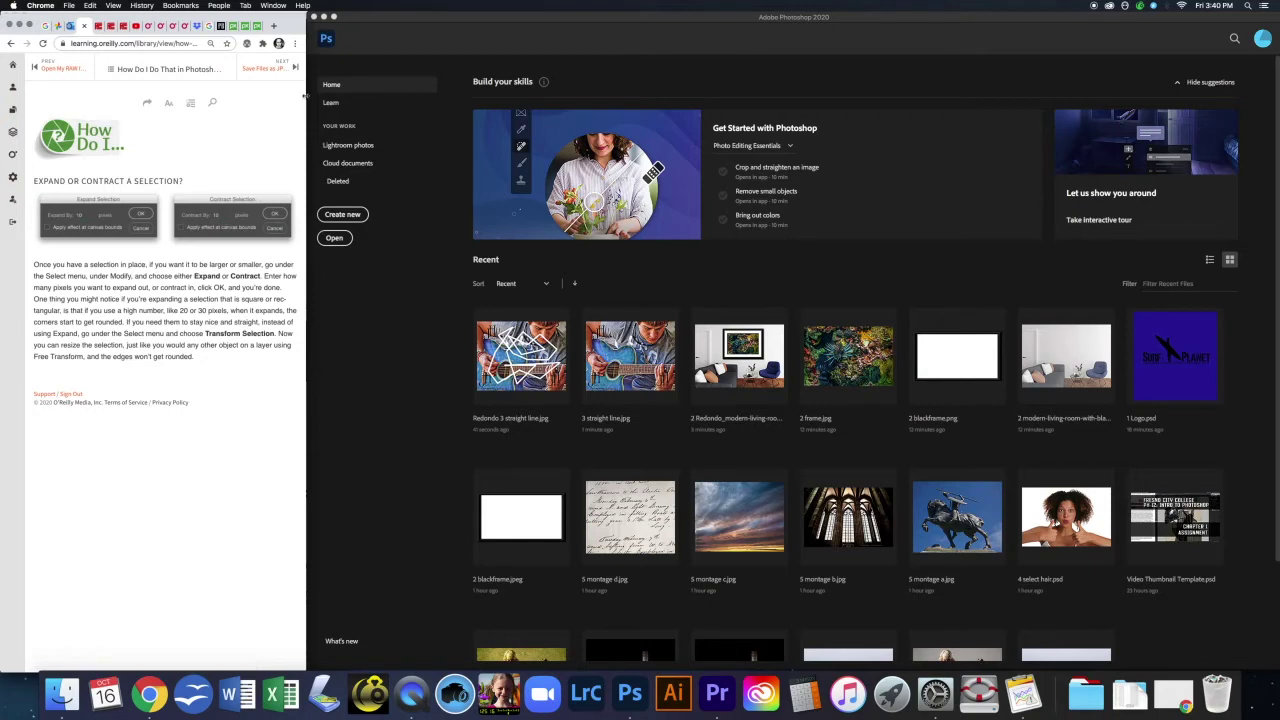
left_click(295, 68)
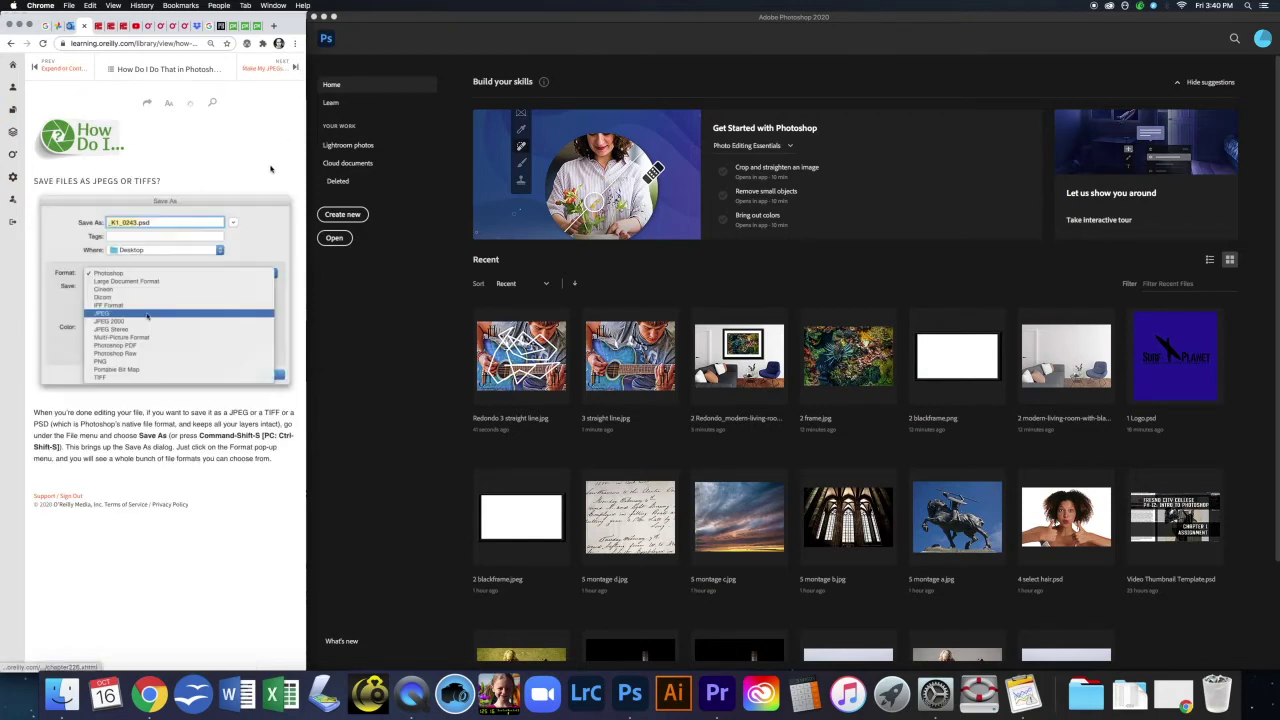
left_click(295, 68)
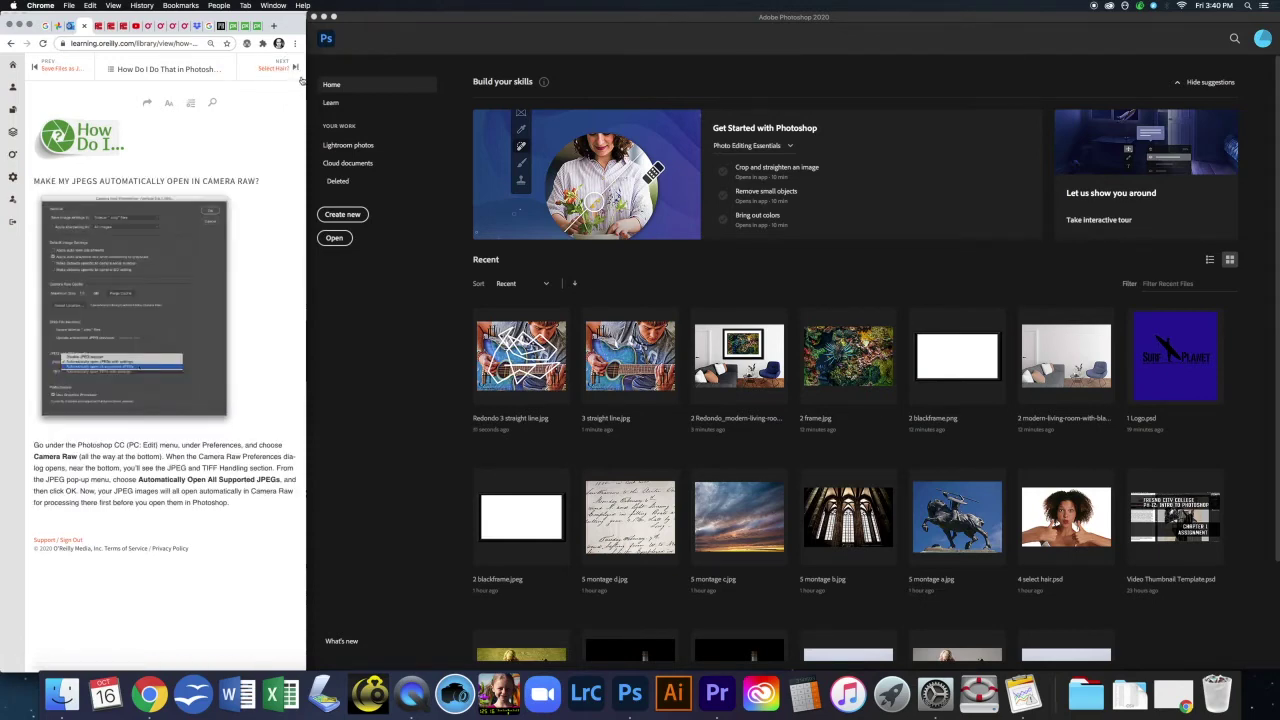
left_click(295, 68)
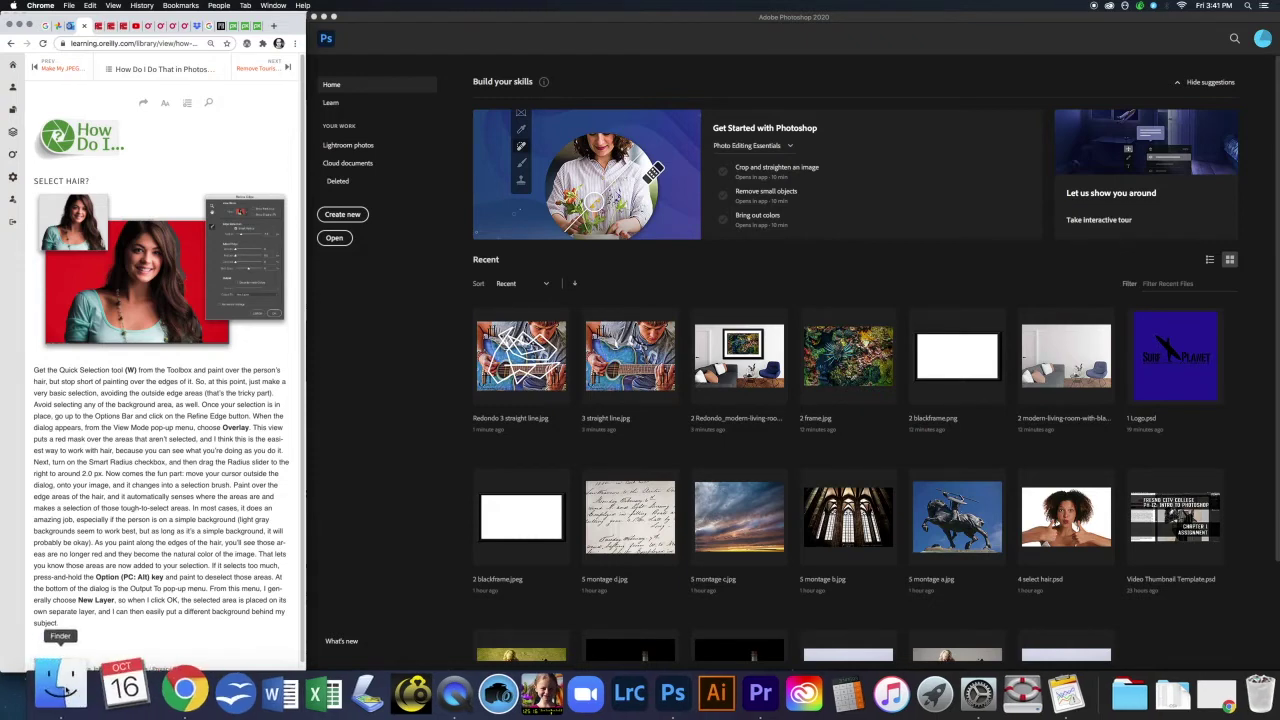
Step: Open 4 select hair.psd in Photoshop and temporarily hide the model layer to view the sunset beneath it
left_click(62, 693)
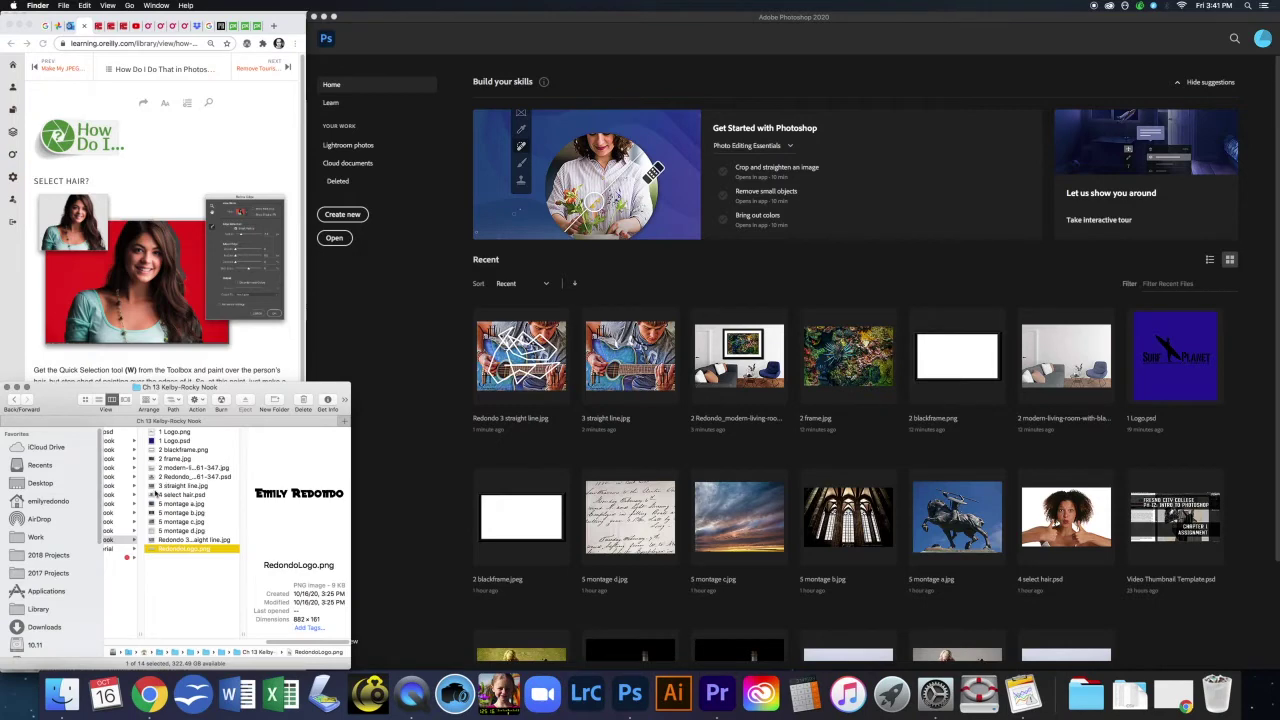
left_click(165, 496)
left_click_drag(152, 496, 640, 692)
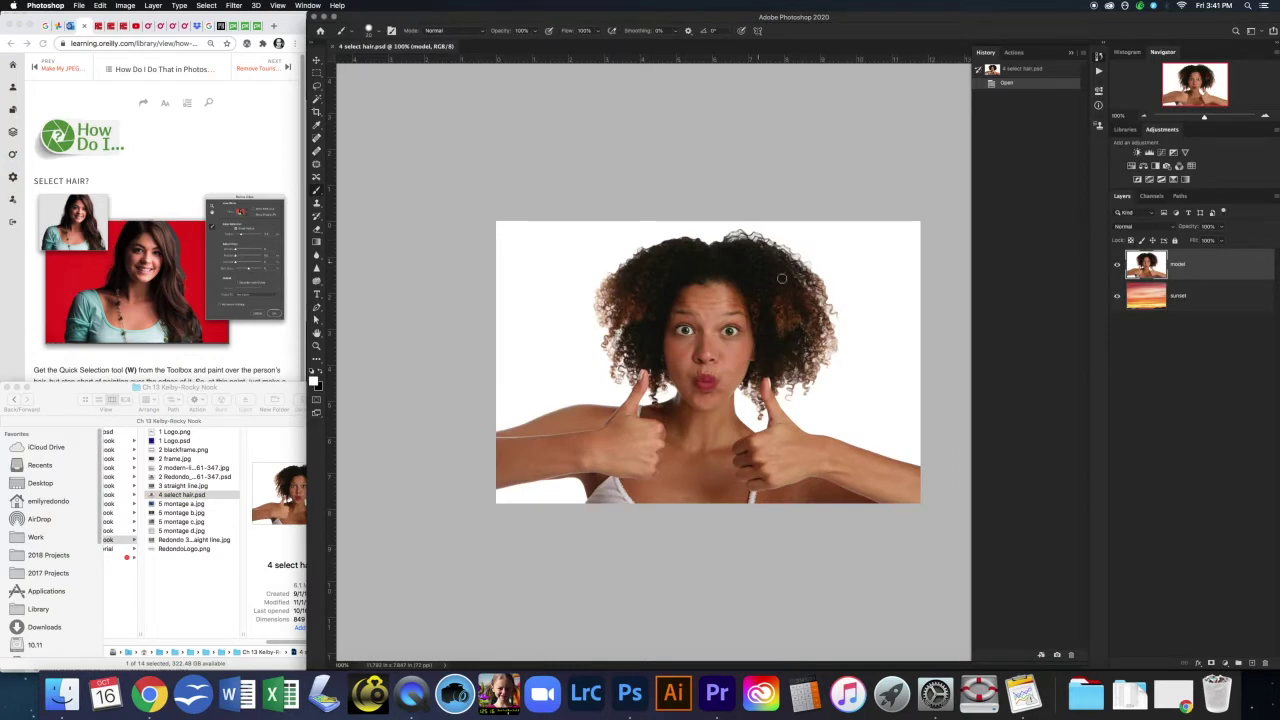
left_click(1117, 264)
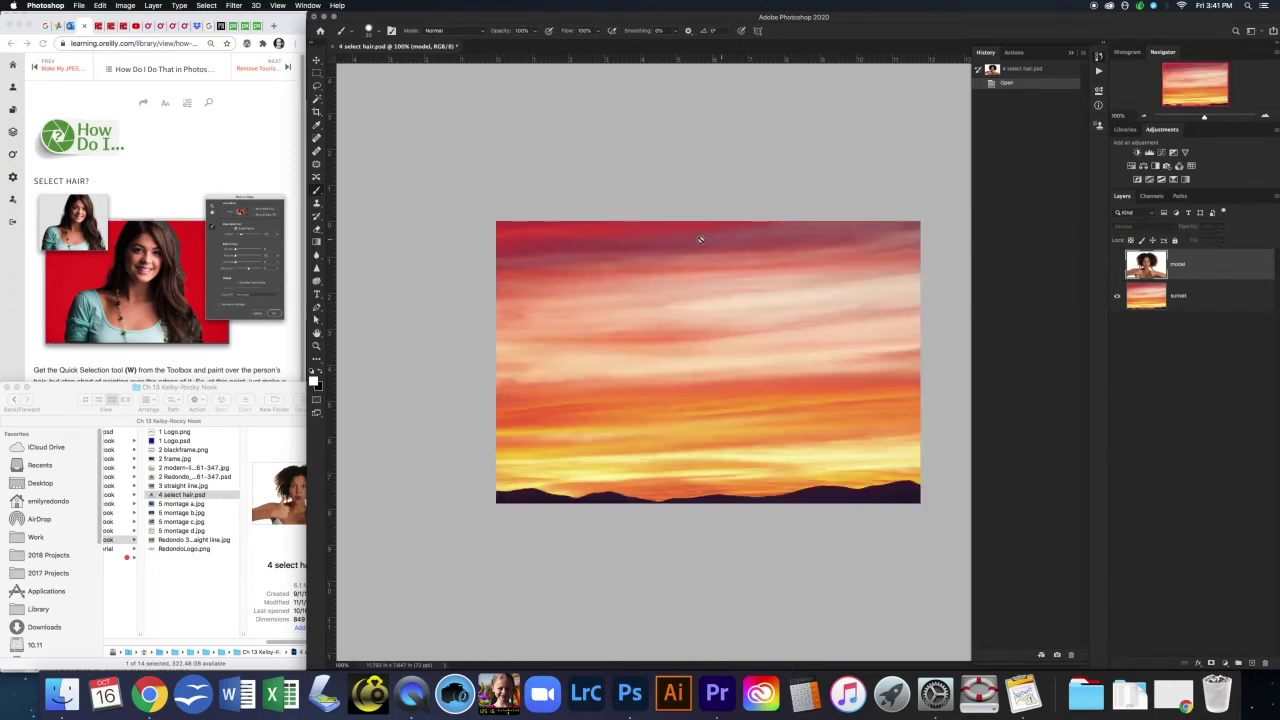
left_click(1117, 264)
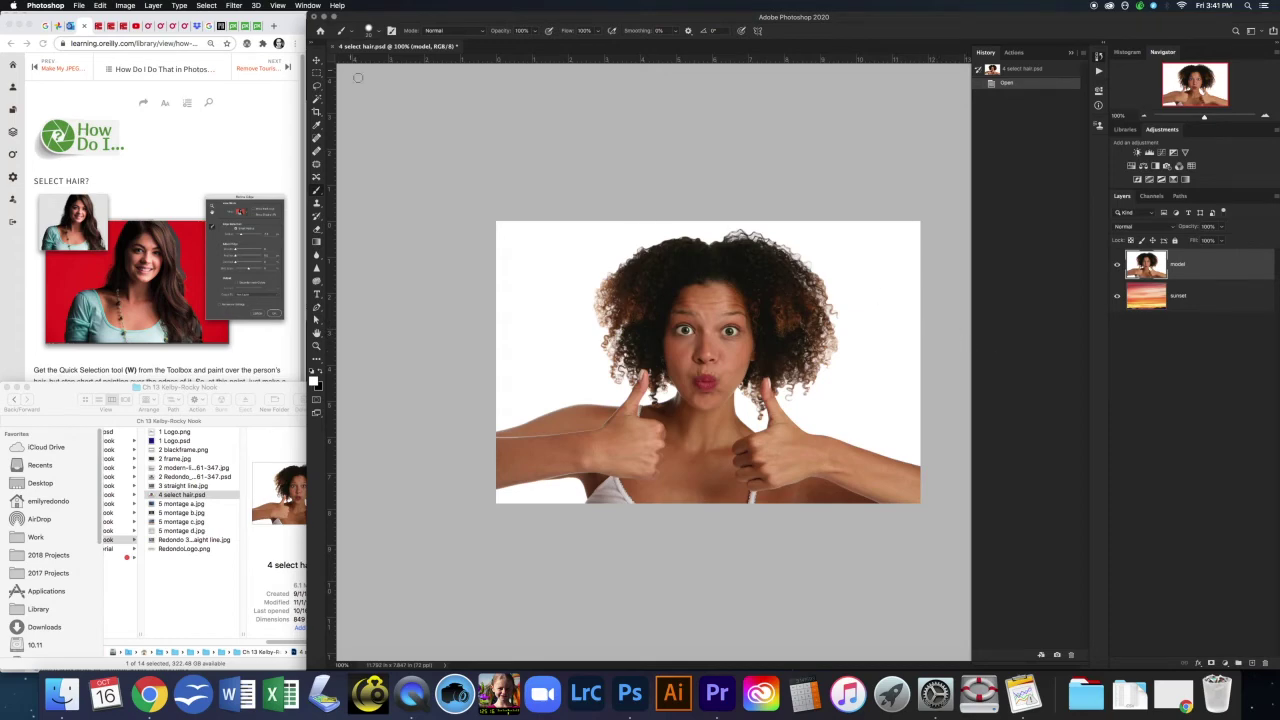
Step: Use Select Subject on the model layer and subtract the white area beneath the arm on the image's left side with the Magic Wand
left_click(317, 101)
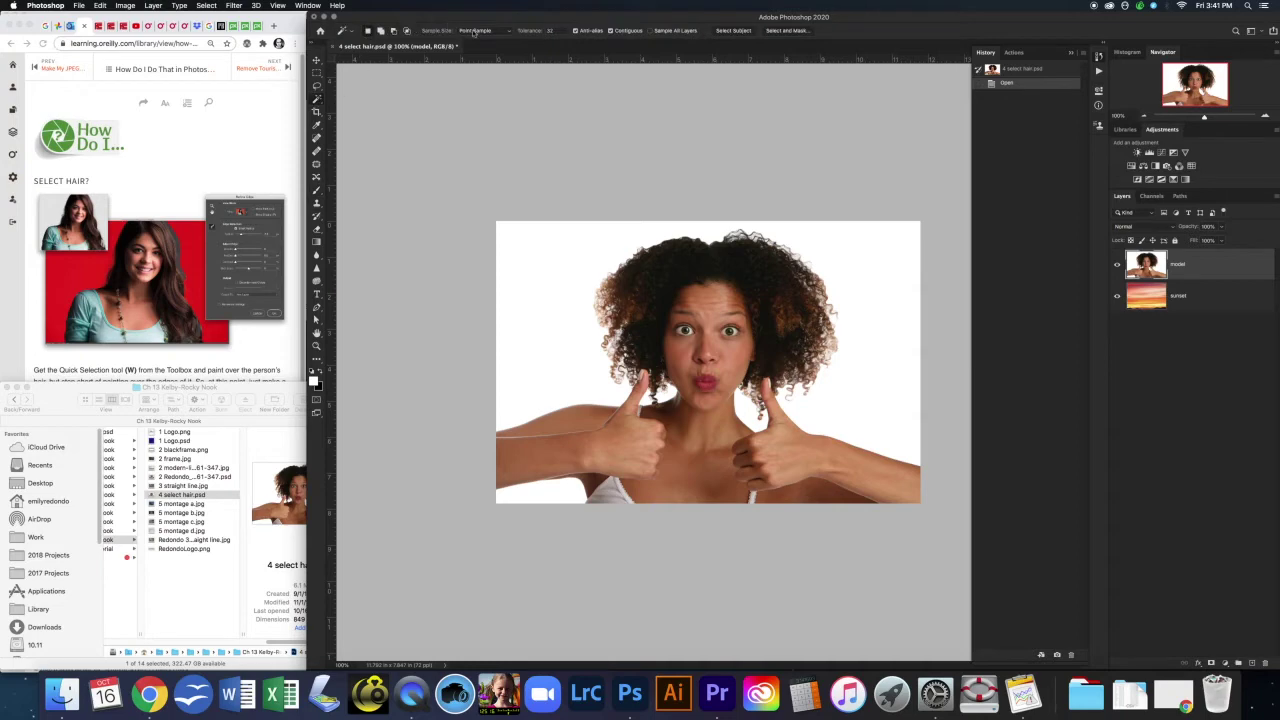
left_click(735, 31)
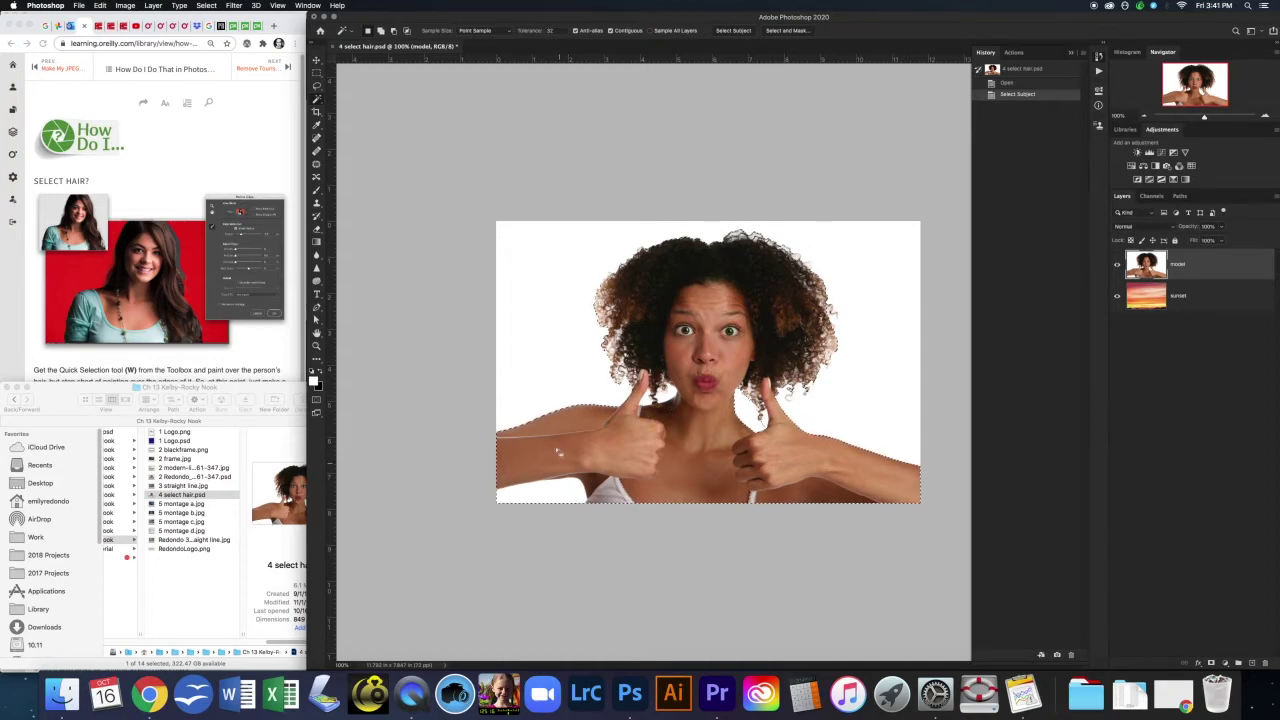
left_click(535, 370)
left_click(562, 497)
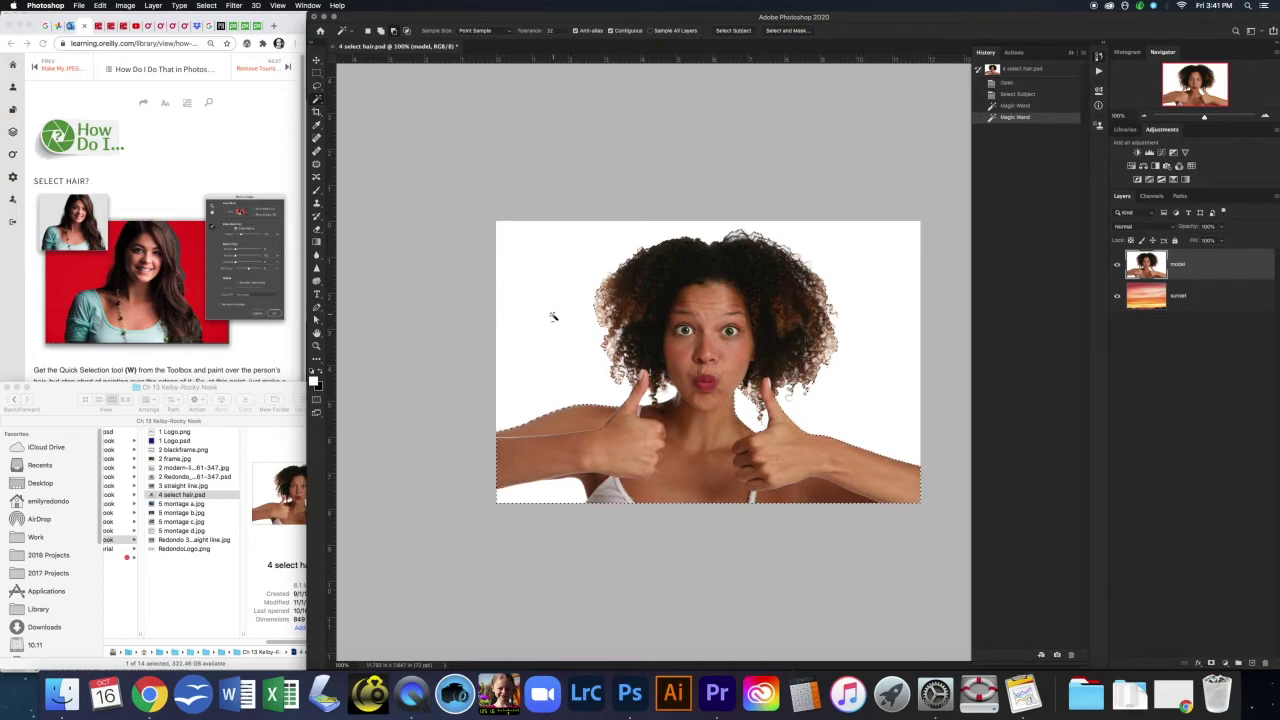
left_click(558, 492)
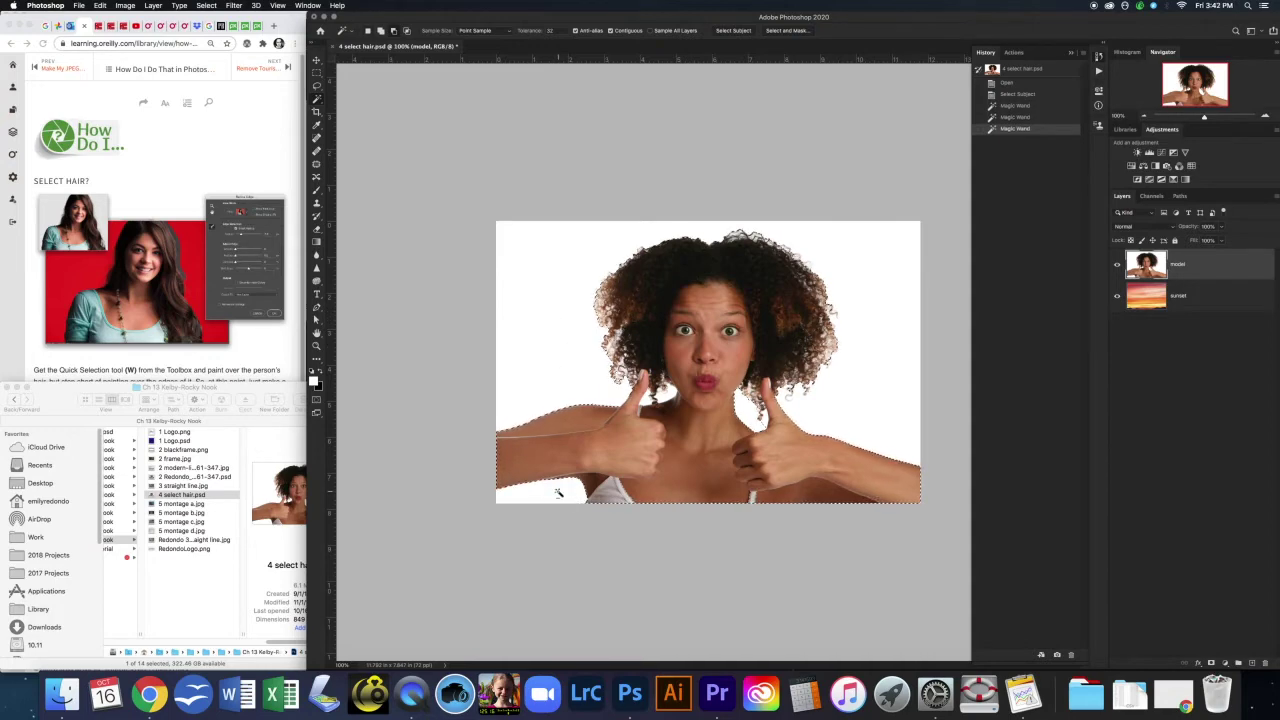
Step: Subtract the white gaps between the neck, hair and raised thumbs from the selection with the Magic Wand, then inspect both sides up close
key("super+equal")
key("super+equal")
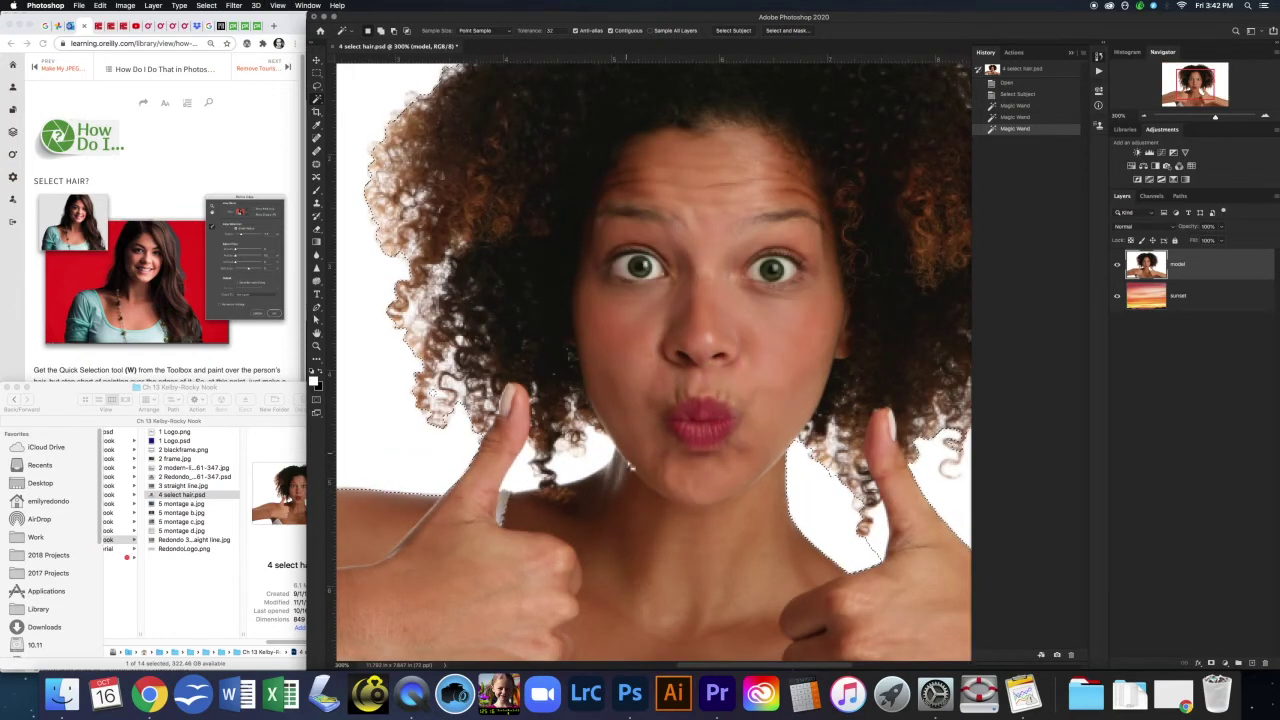
left_click(585, 468)
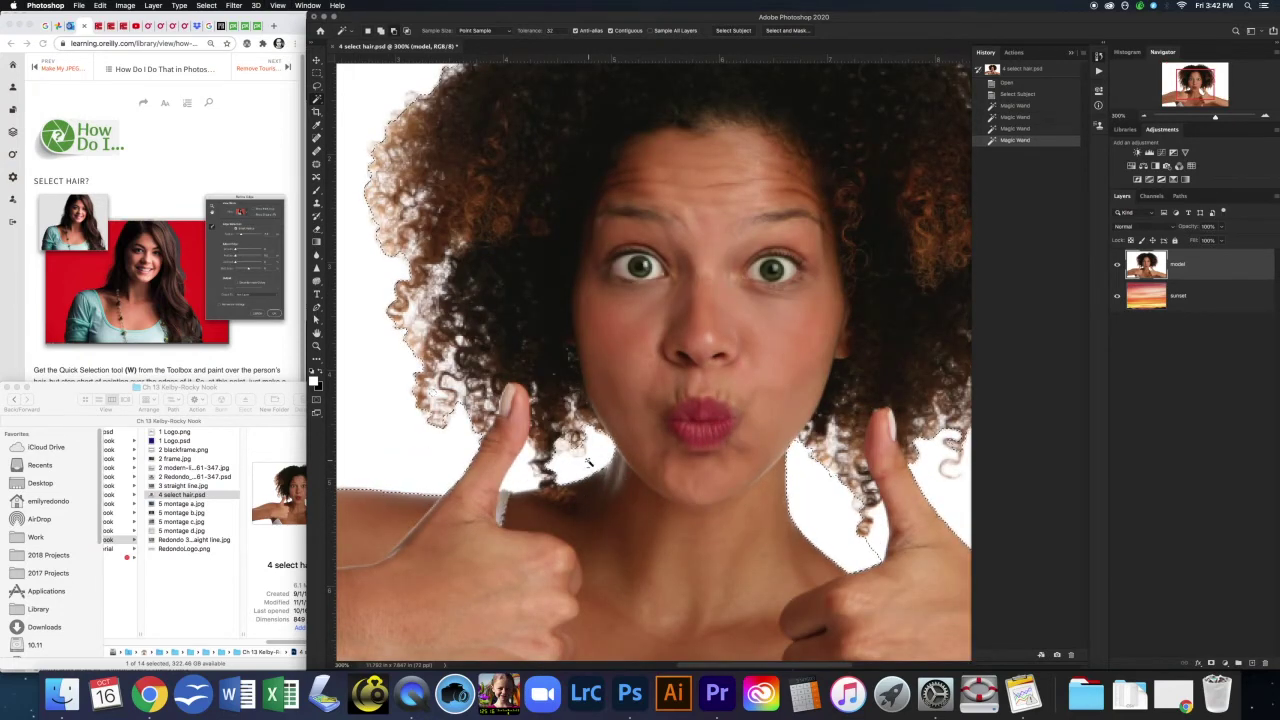
left_click(584, 467)
left_click(822, 328)
left_click_drag(724, 183, 502, 213)
scroll(511, 149, "down", 5)
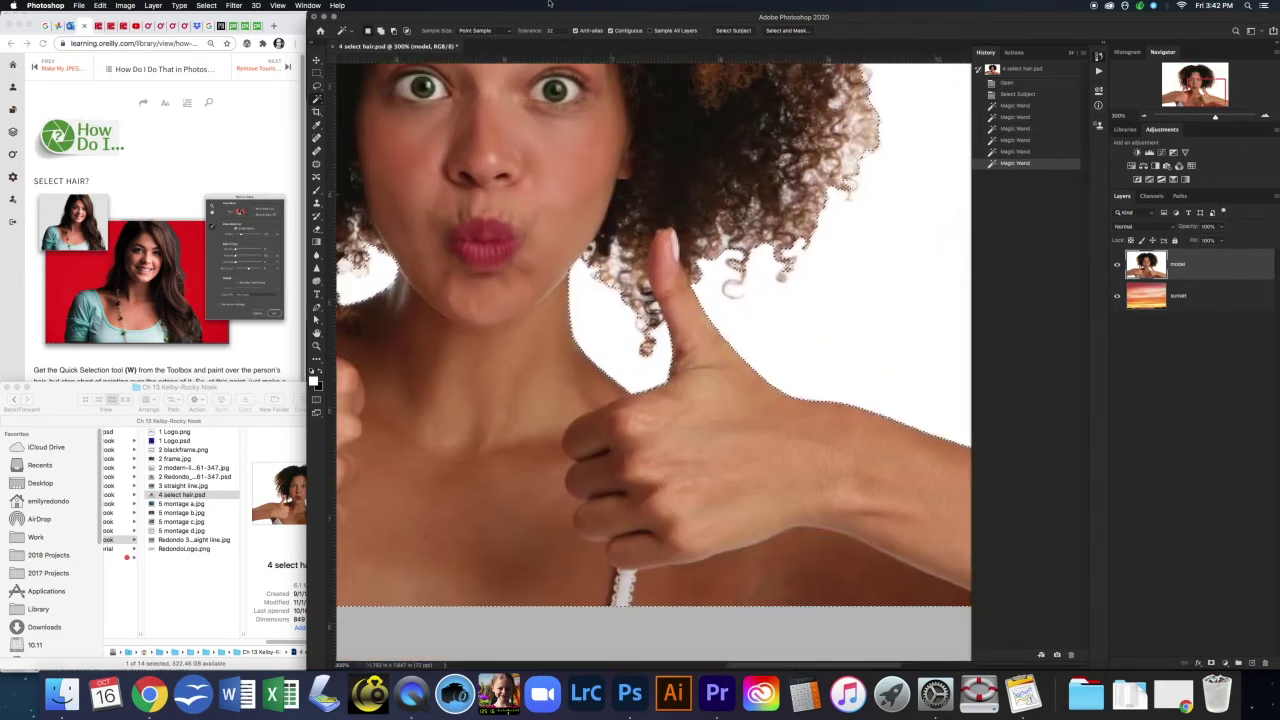
left_click_drag(886, 449, 755, 560)
scroll(755, 560, "up", 1)
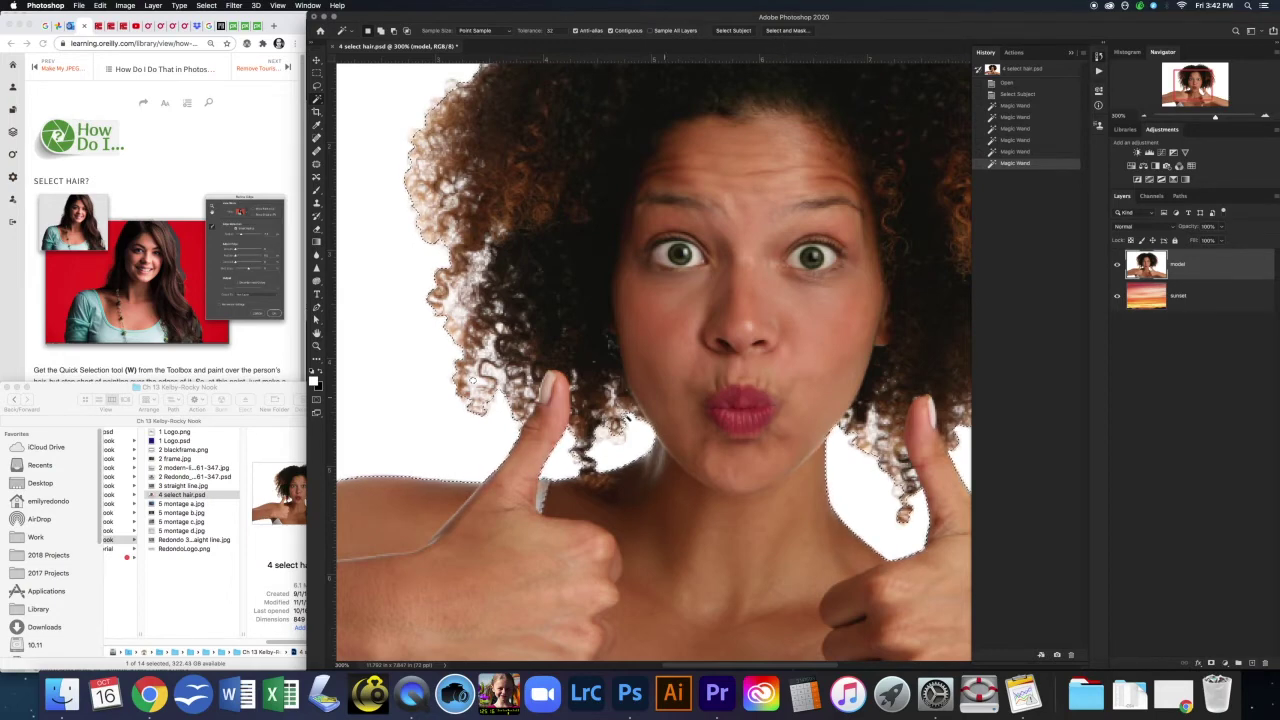
Step: Open Select and Mask for the model selection and review the view modes, keeping On Layers
left_click(788, 31)
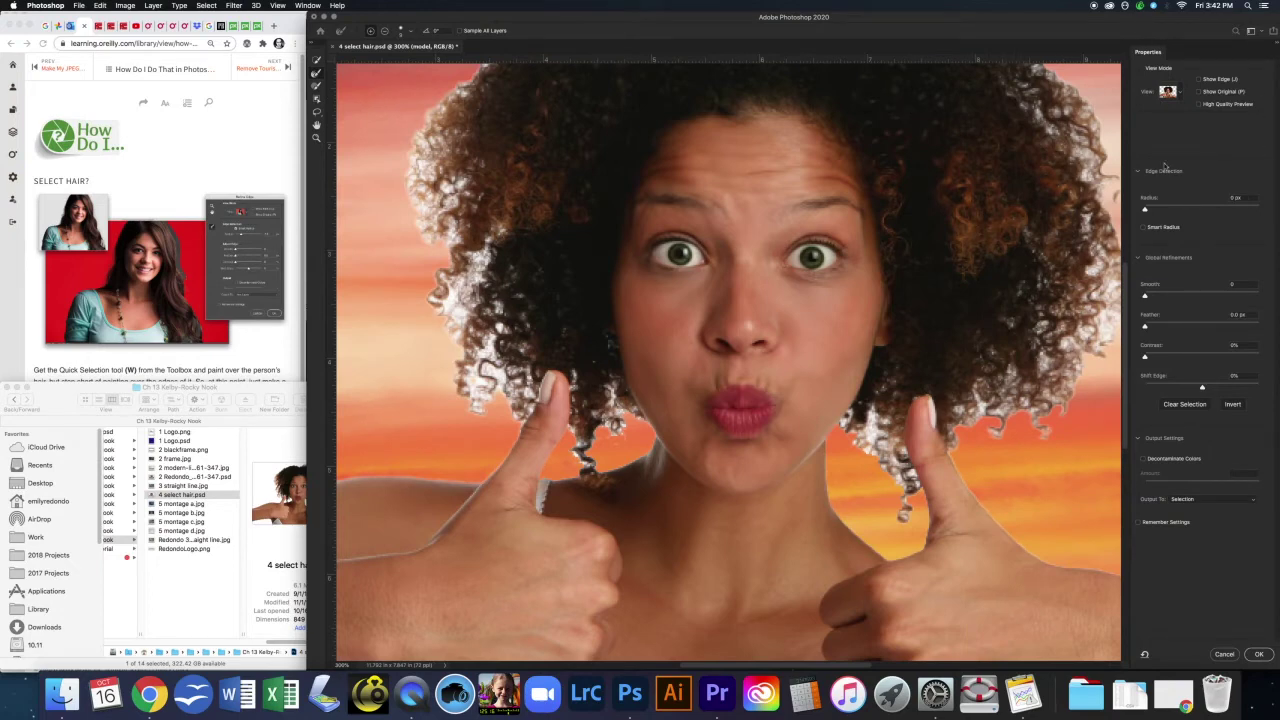
left_click(1180, 92)
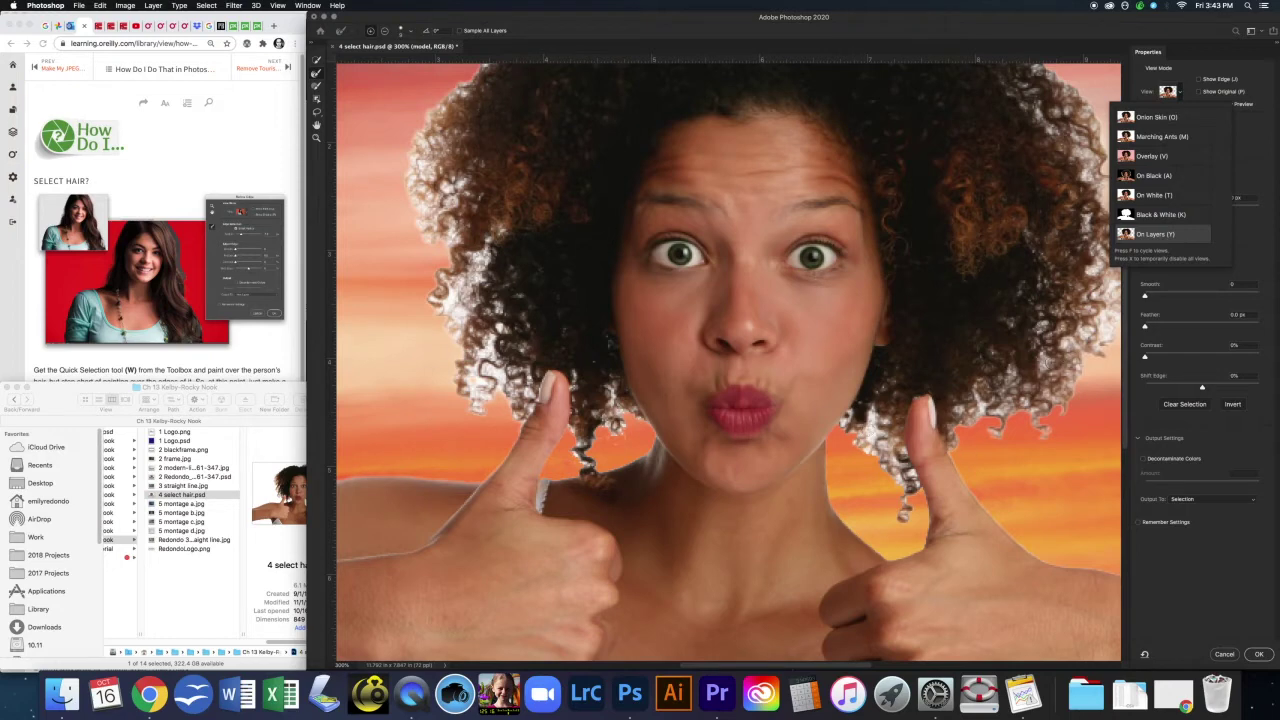
left_click(1256, 131)
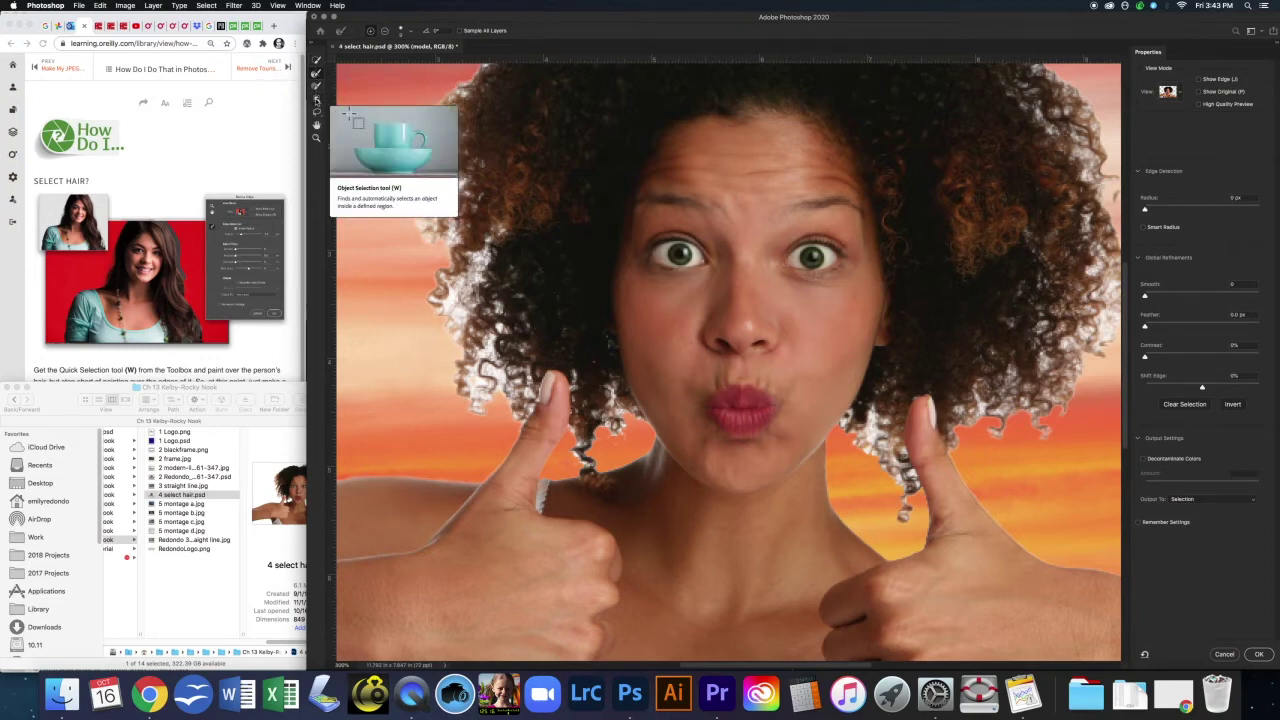
Step: Paint around the whole outer edge of the model's hair with the Refine Edge Brush, including the curls near both thumbs
left_click(316, 114)
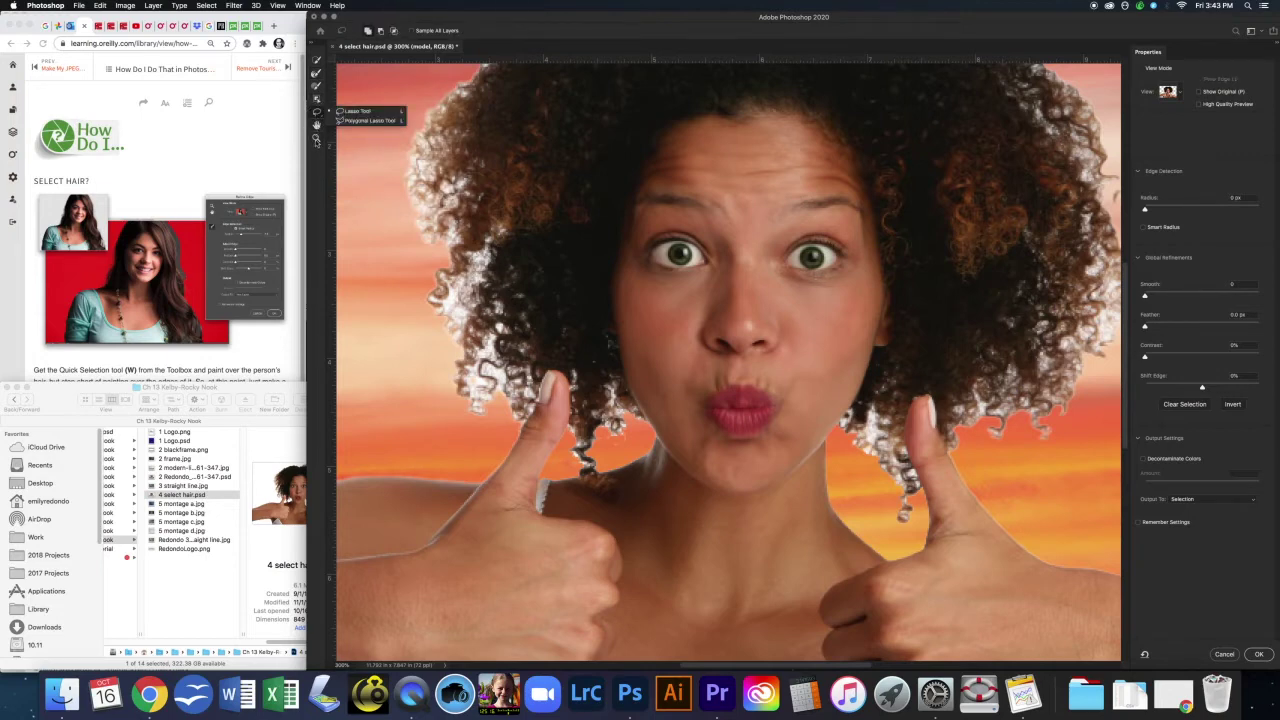
left_click(316, 76)
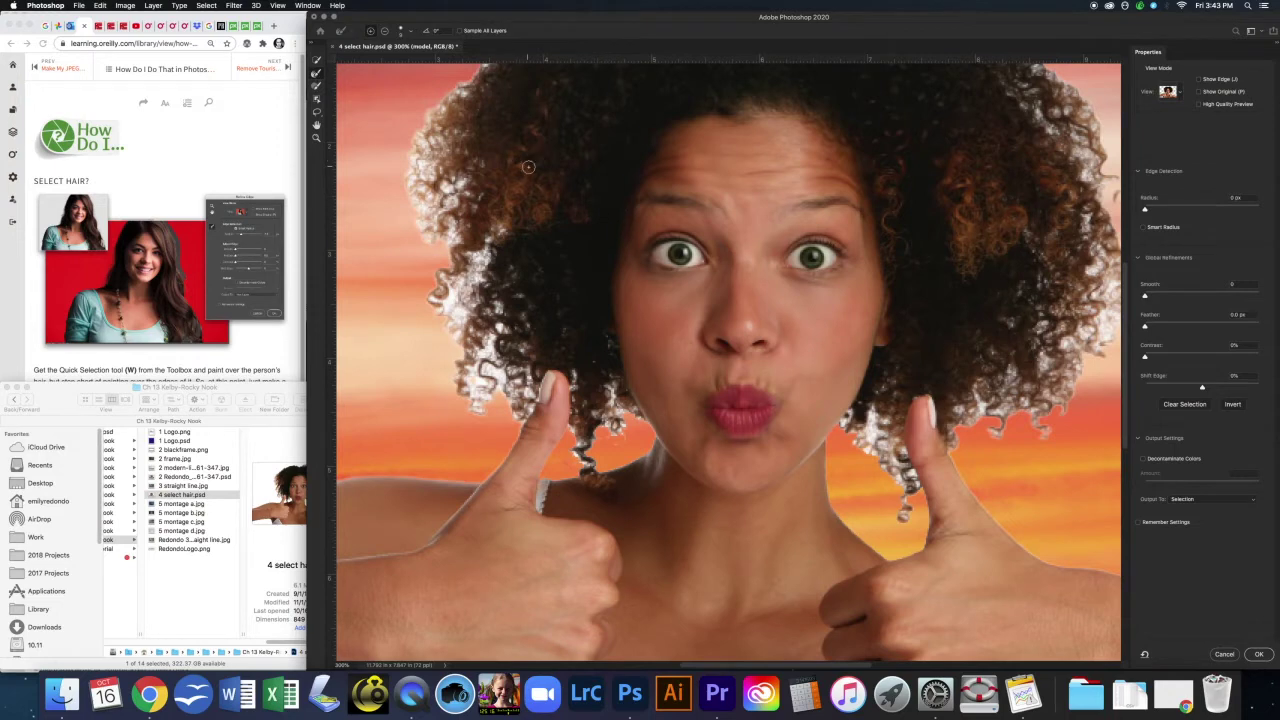
scroll(550, 270, "up", 5)
scroll(561, 335, "up", 1)
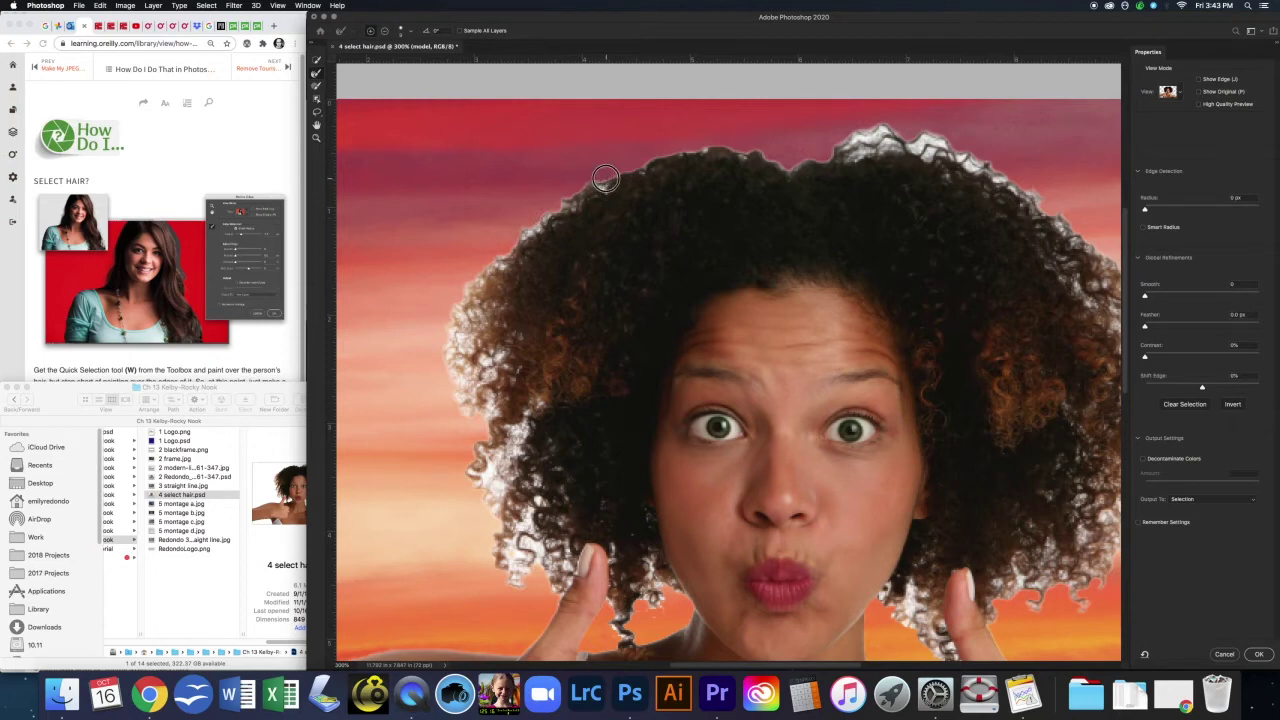
mouse_move(599, 187)
left_mouse_down()
mouse_move(576, 190)
mouse_move(472, 286)
mouse_move(458, 313)
mouse_move(475, 300)
mouse_move(466, 343)
mouse_move(449, 331)
mouse_move(443, 362)
mouse_move(502, 355)
mouse_move(468, 402)
mouse_move(540, 486)
mouse_move(548, 552)
mouse_move(659, 160)
left_mouse_up()
scroll(659, 160, "right", 5)
scroll(992, 301, "down", 5)
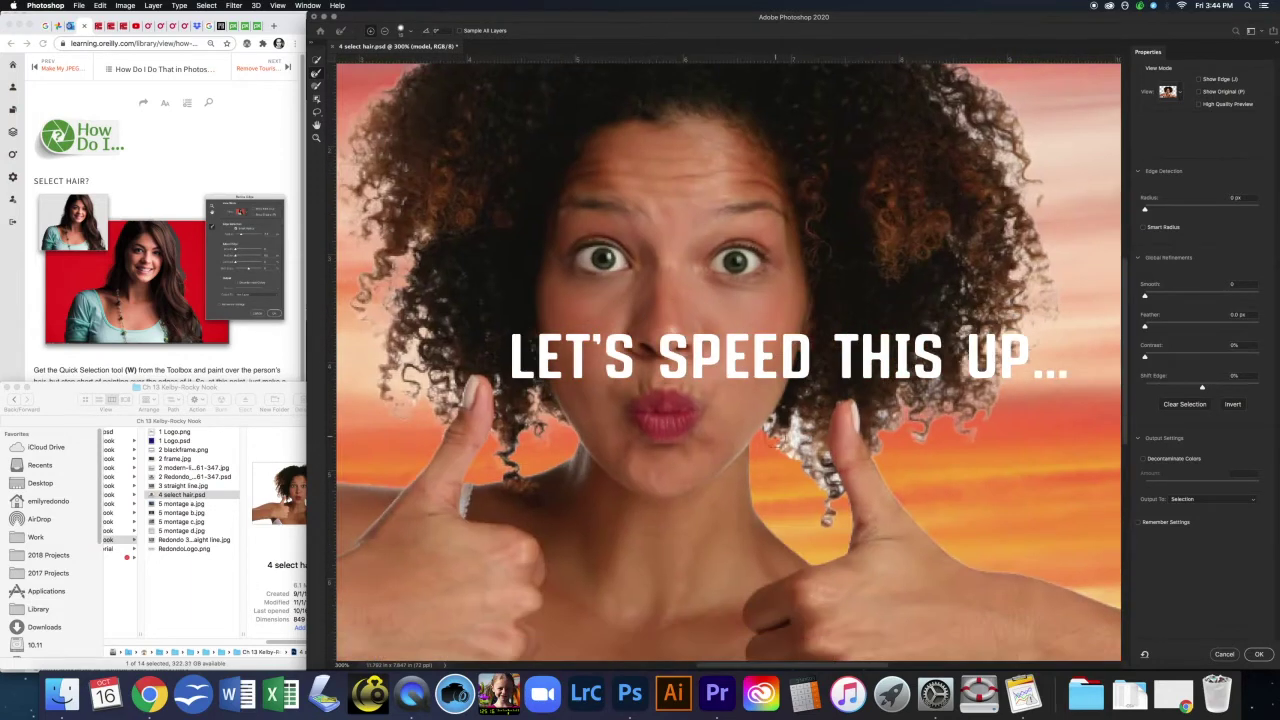
scroll(726, 288, "up", 3)
scroll(959, 311, "left", 1)
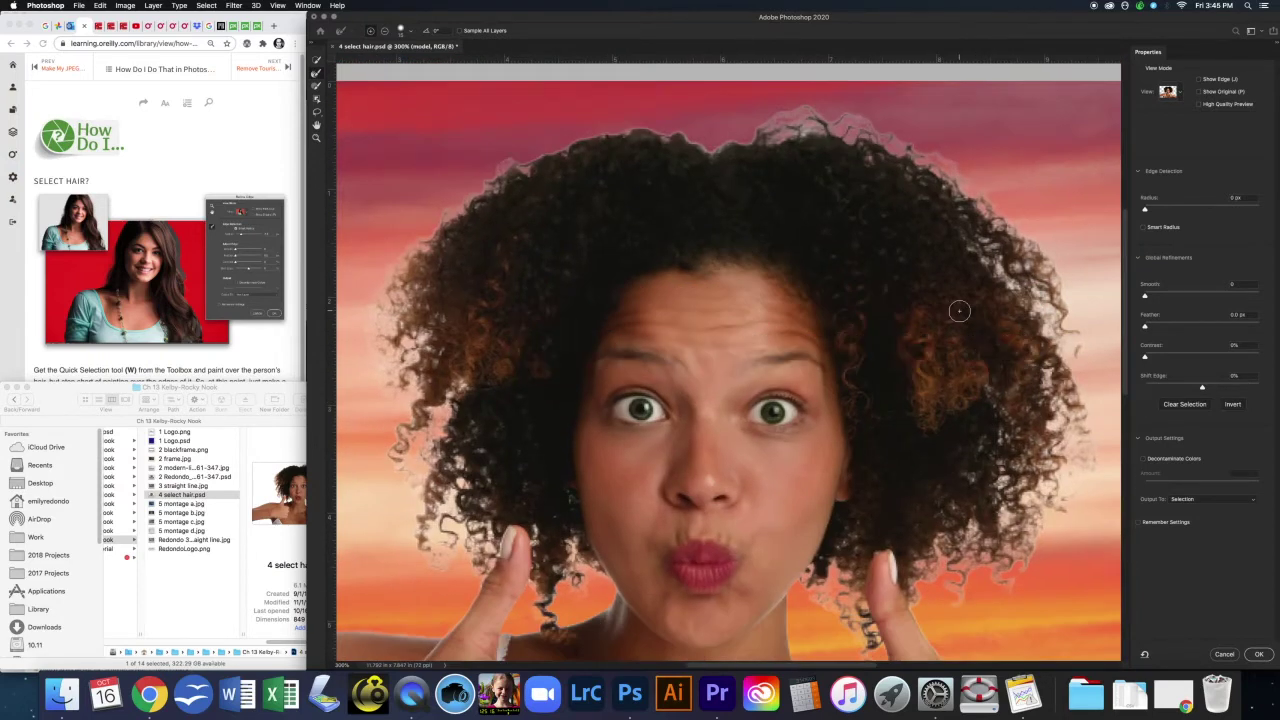
Step: Turn on Smart Radius, raise the edge detection radius slightly, and shift the selection edge inward to reduce the hair's light fringe
left_click(1143, 228)
left_click_drag(1145, 210, 1162, 210)
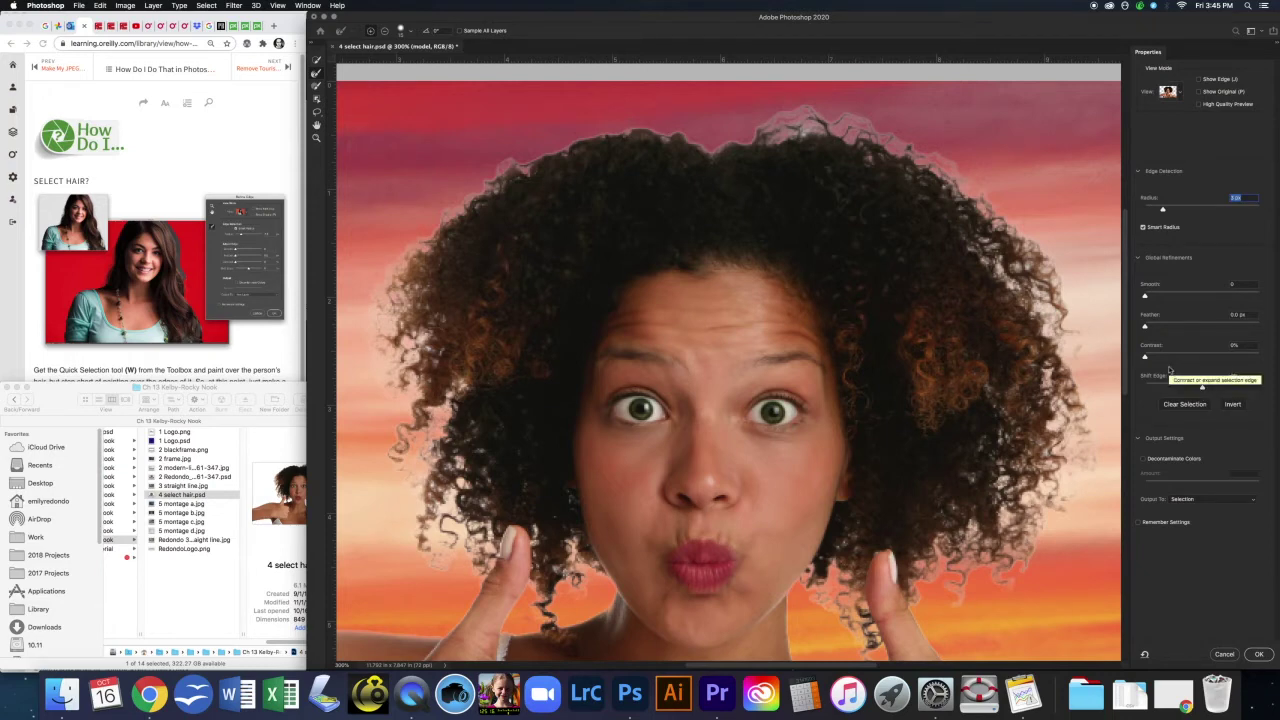
left_click_drag(1200, 397, 1195, 392)
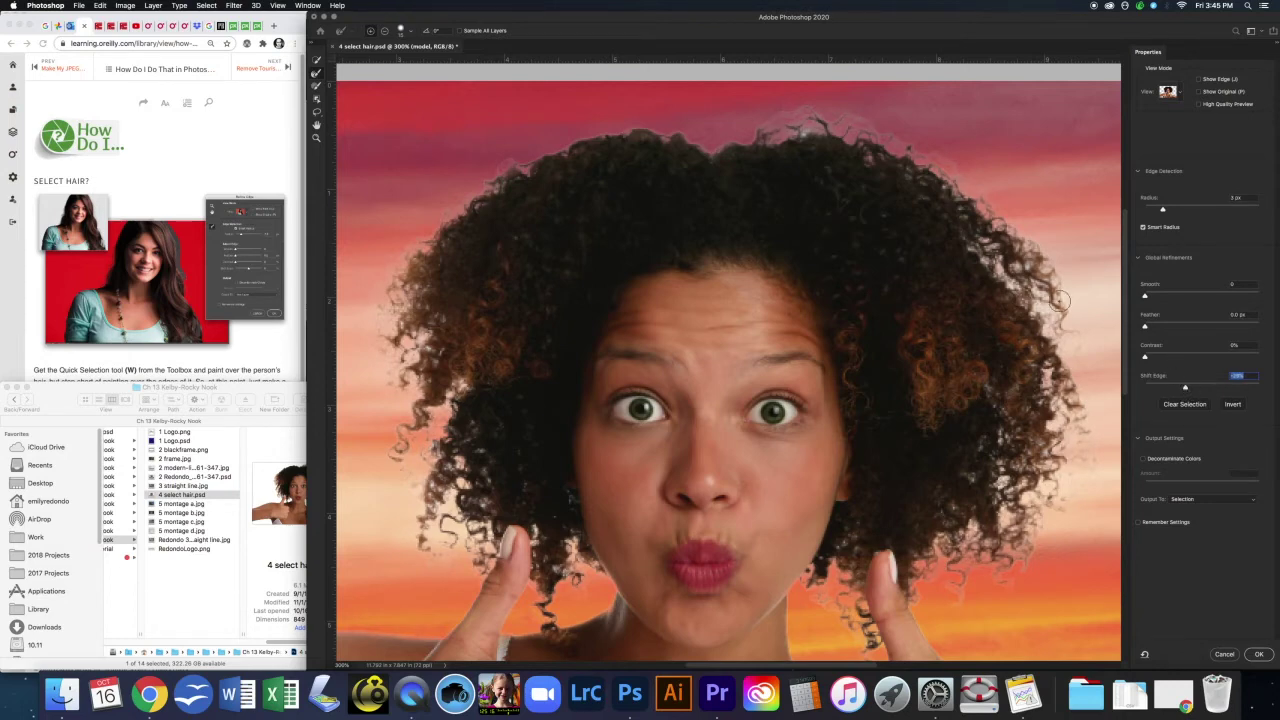
Step: Turn on Decontaminate Colors at 100% and brush over the hair edge on the right side of the model's head to restore strands
left_click(1144, 460)
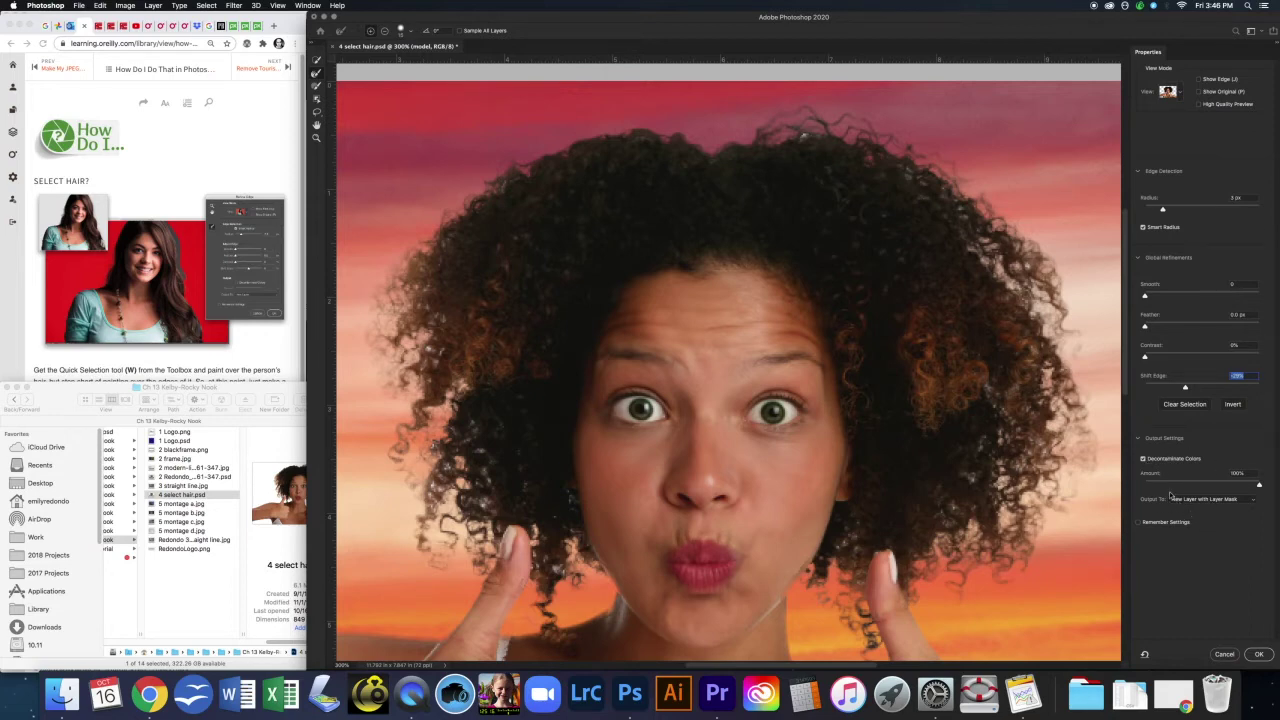
left_click(803, 132)
mouse_move(1053, 426)
left_mouse_down()
mouse_move(1025, 348)
mouse_move(1036, 407)
mouse_move(989, 392)
left_mouse_up()
mouse_move(1023, 458)
left_mouse_down()
mouse_move(996, 526)
mouse_move(935, 560)
mouse_move(973, 481)
left_mouse_up()
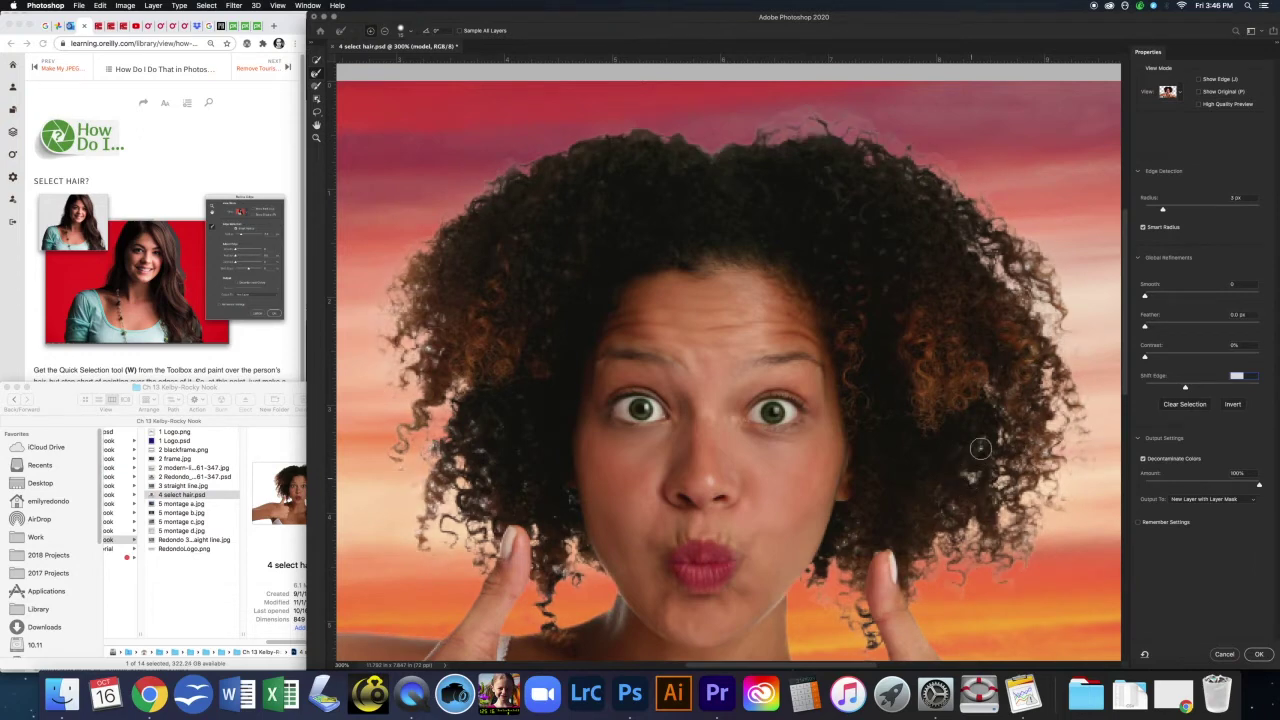
left_click(846, 543)
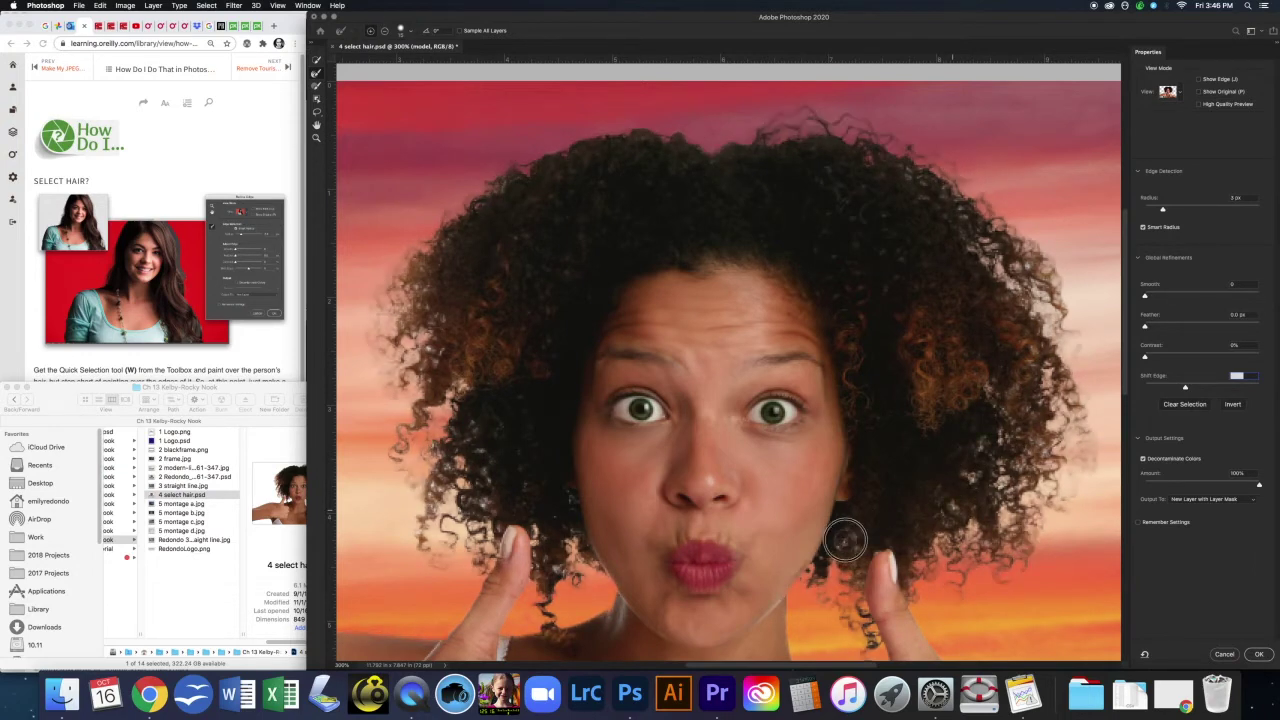
Step: Refine the hair edge on the left side of the model's head down to the curls beside the jaw, resizing the Refine Edge Brush as needed
key("bracketright")
mouse_move(449, 466)
left_mouse_down()
mouse_move(427, 443)
mouse_move(460, 472)
mouse_move(437, 483)
left_mouse_up()
key("bracketleft")
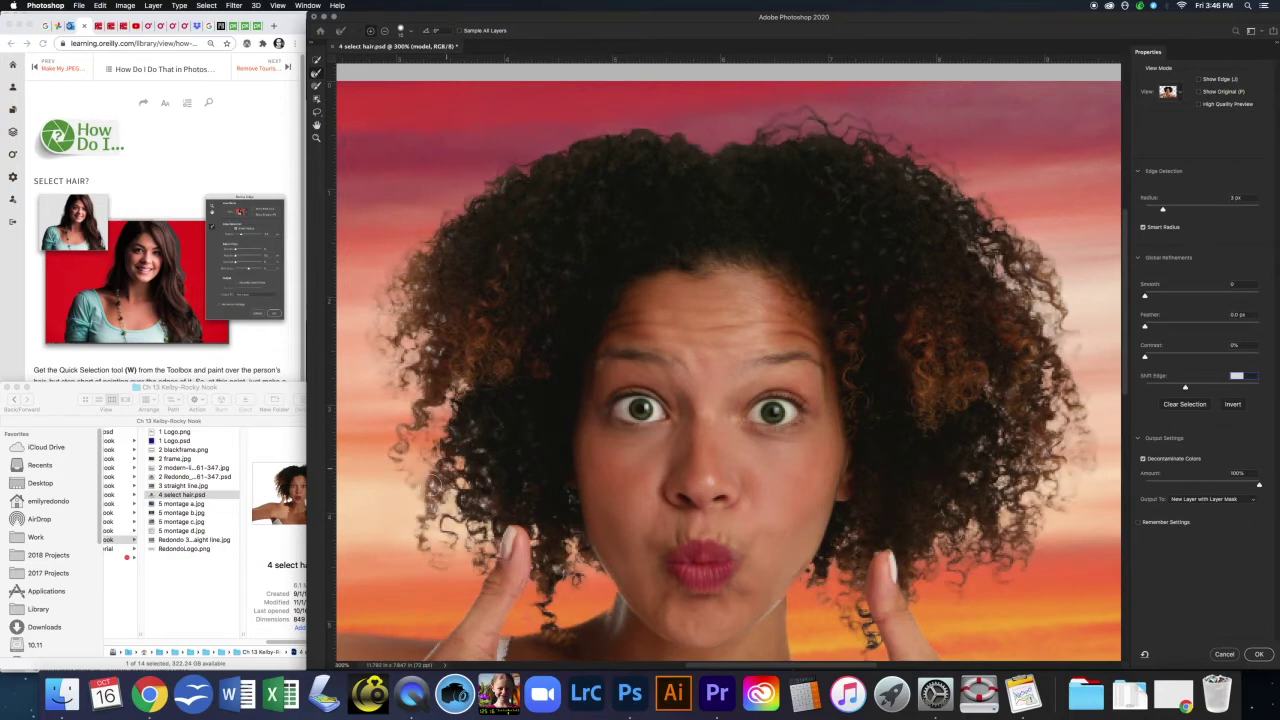
mouse_move(454, 582)
left_mouse_down()
mouse_move(416, 532)
mouse_move(427, 350)
left_mouse_up()
key("bracketleft")
key("bracketleft")
key("bracketleft")
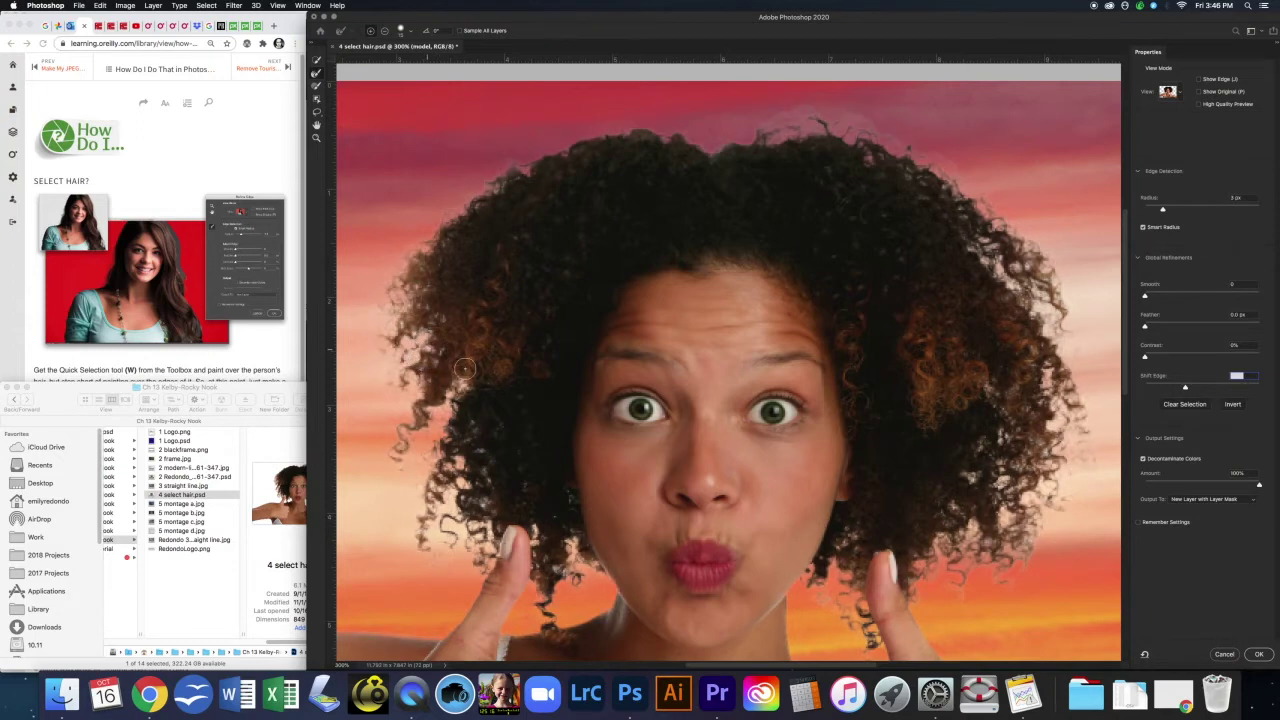
key("bracketright")
key("bracketright")
key("bracketleft")
key("bracketleft")
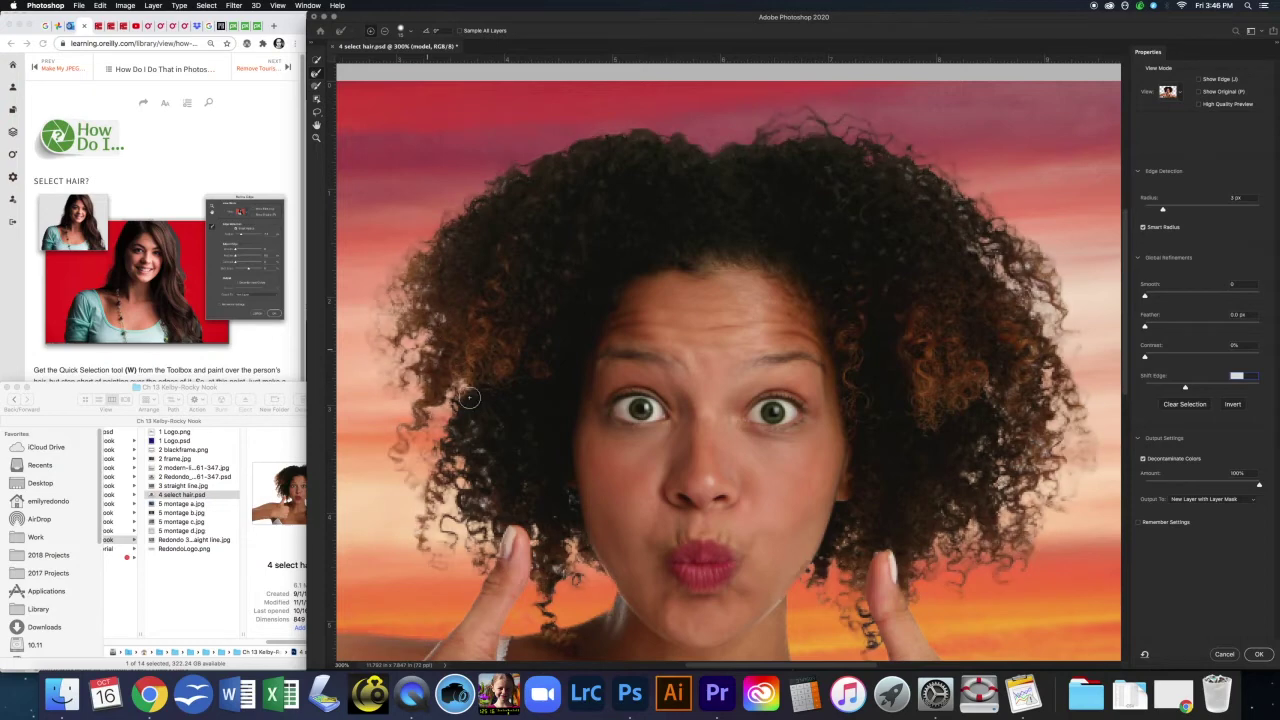
left_click(556, 521)
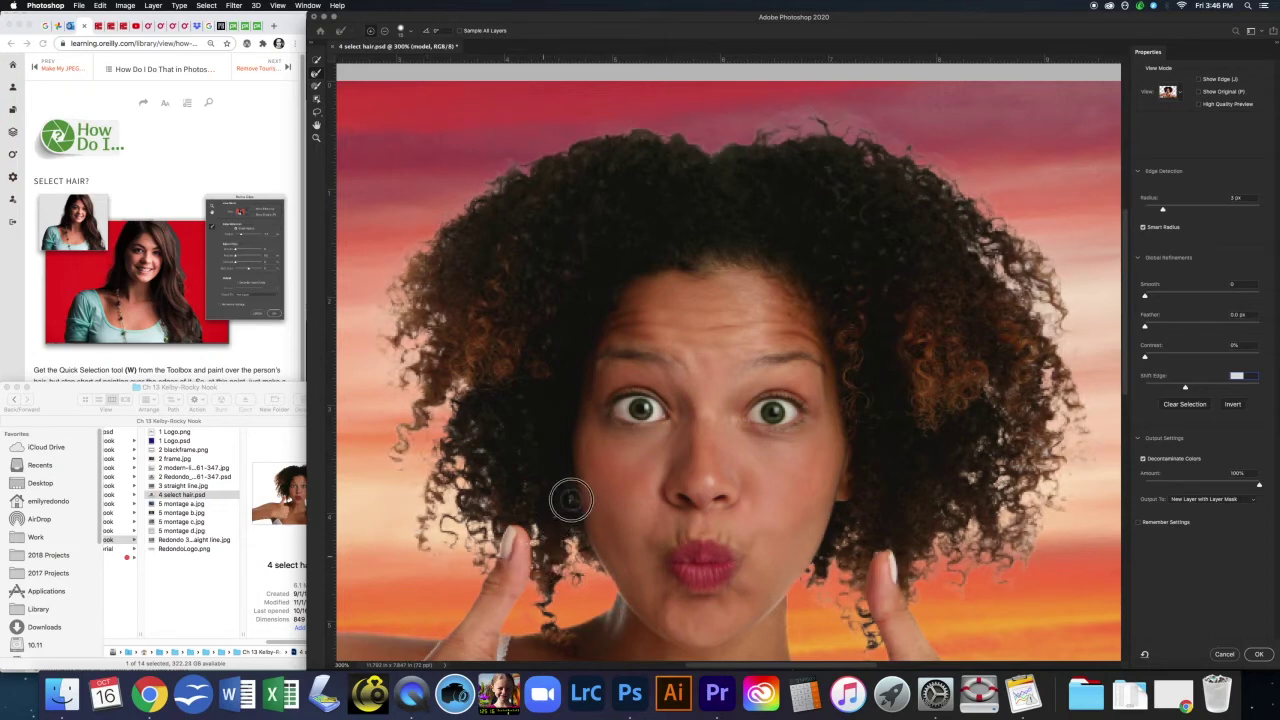
left_click_drag(568, 500, 584, 540)
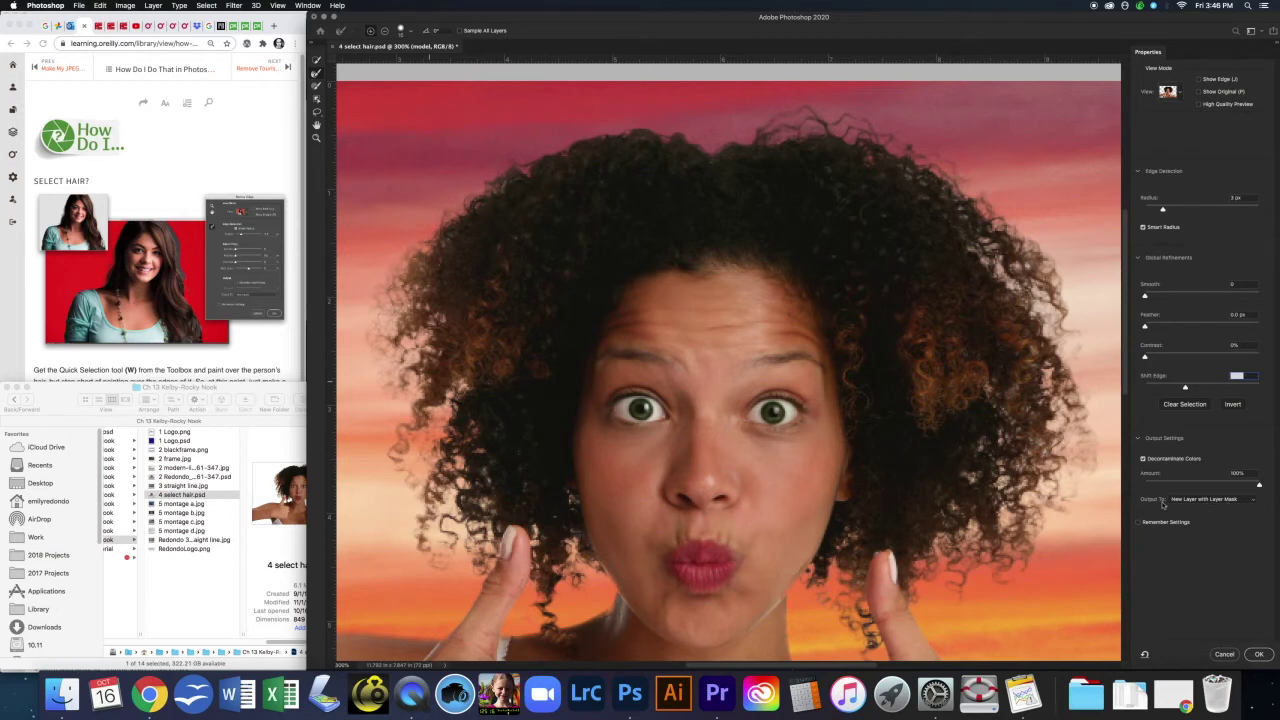
Step: Output the refined selection as a New Layer with Layer Mask and view the whole composite
left_click(1201, 503)
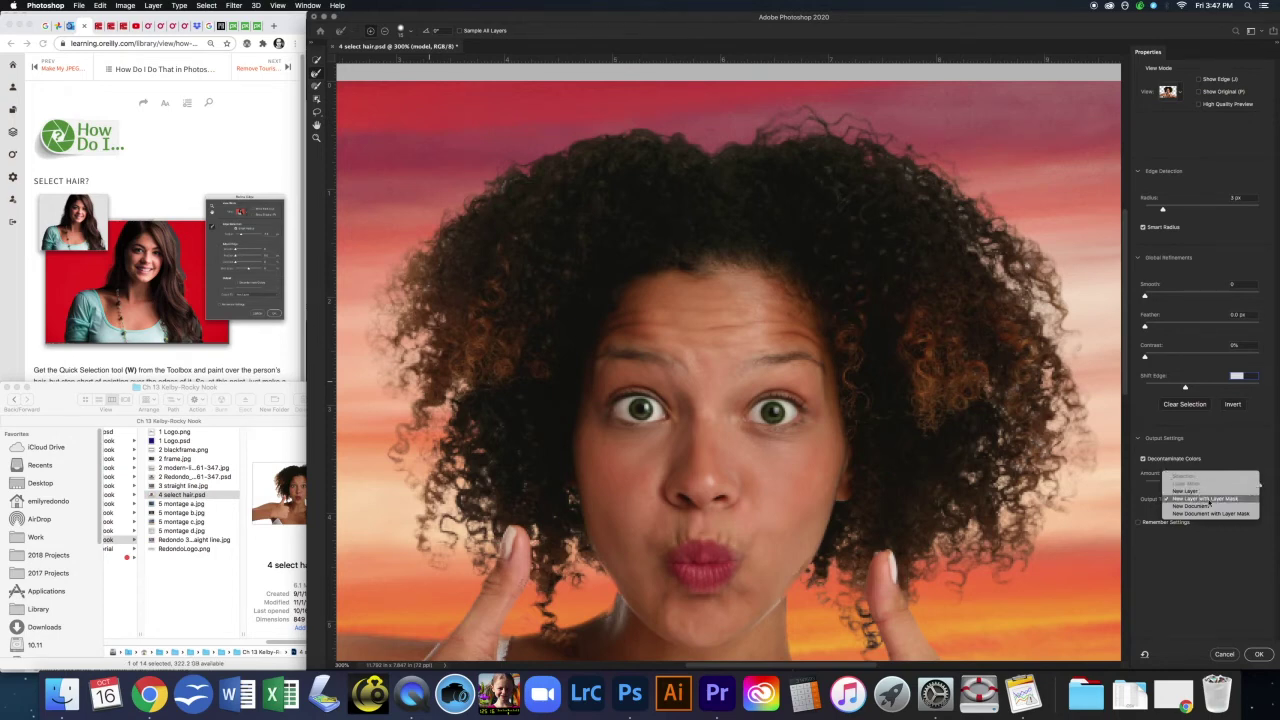
left_click(1261, 656)
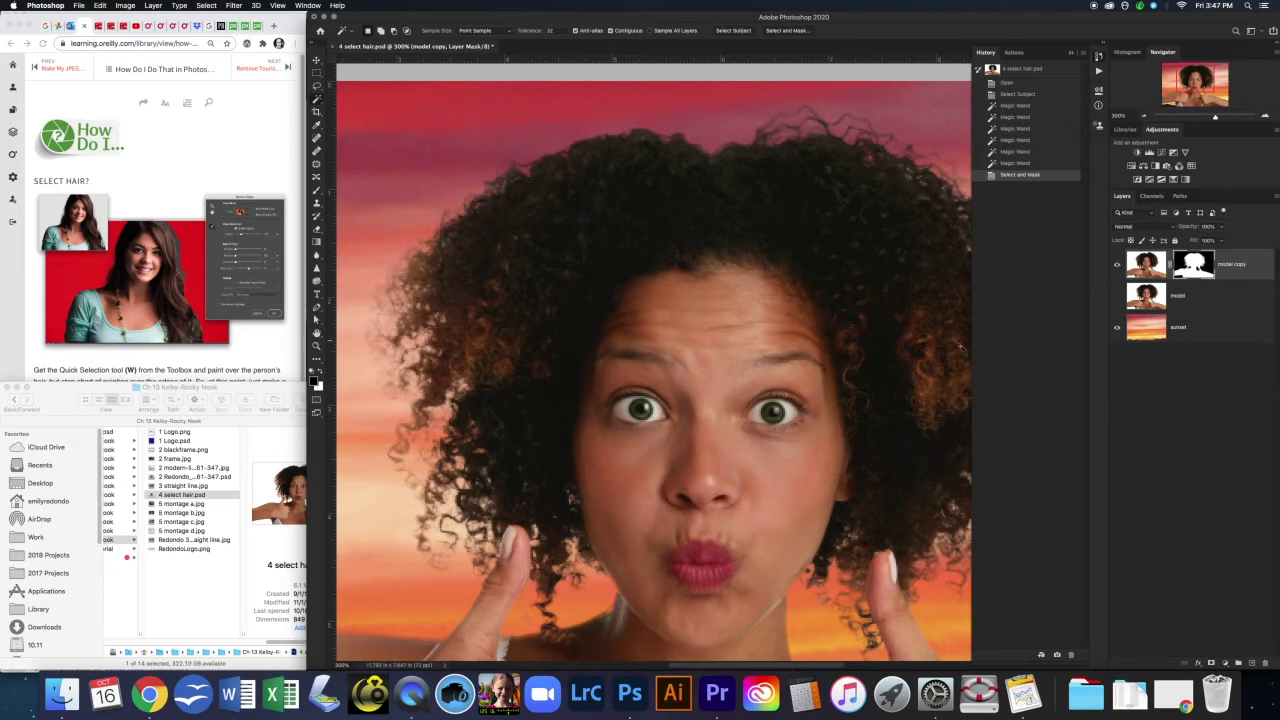
key("super+0")
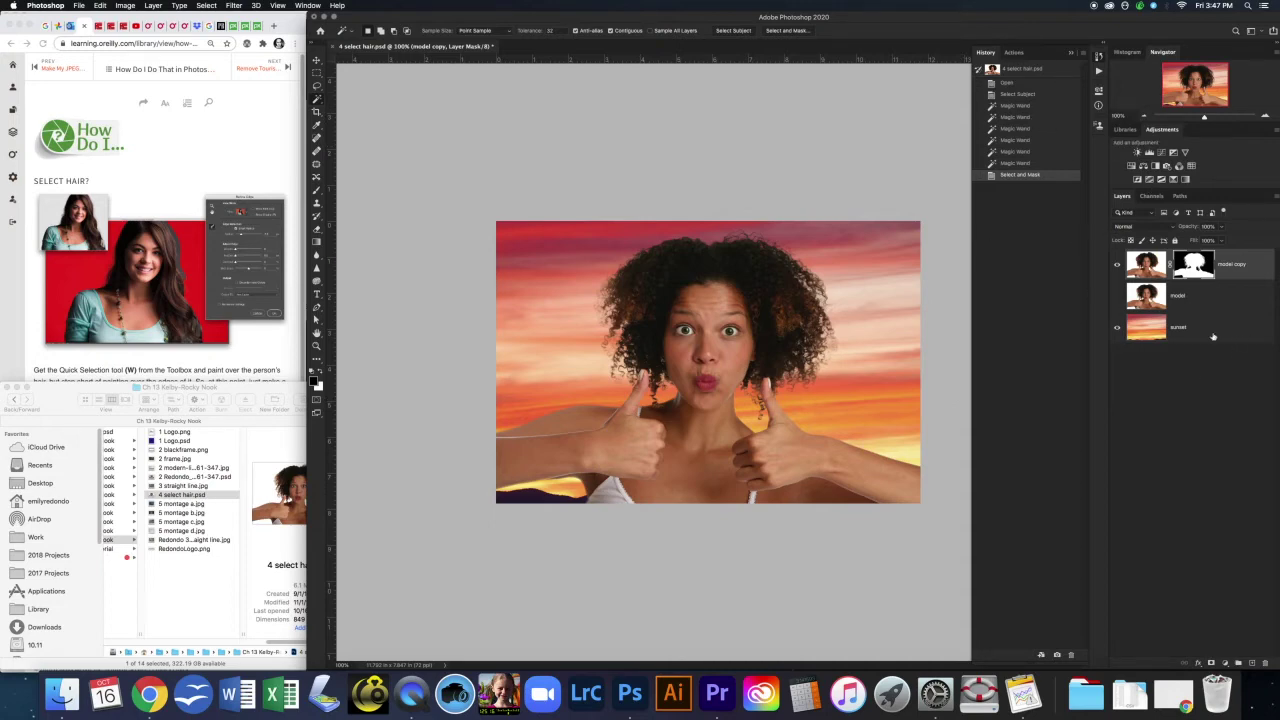
Step: Save the composite as a layered Photoshop file with the surname inserted before "select hair", keep Maximize Compatibility on, and close the document
left_click(79, 8)
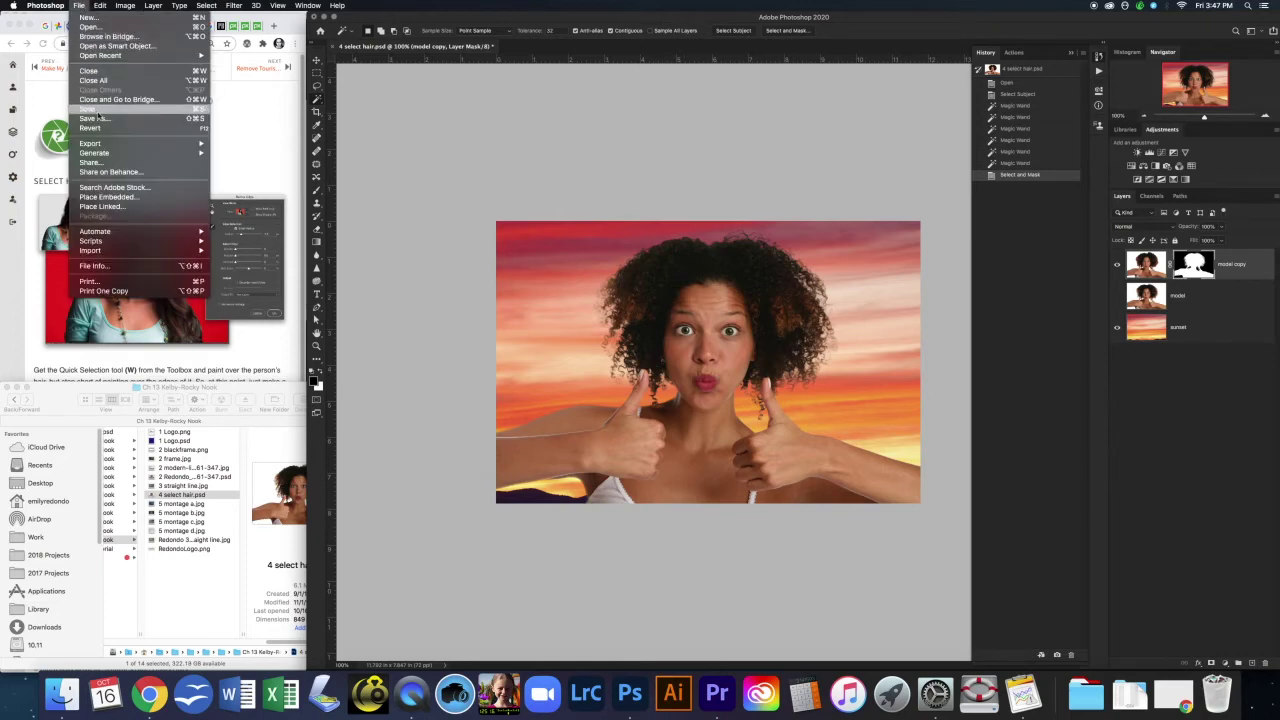
left_click(710, 234)
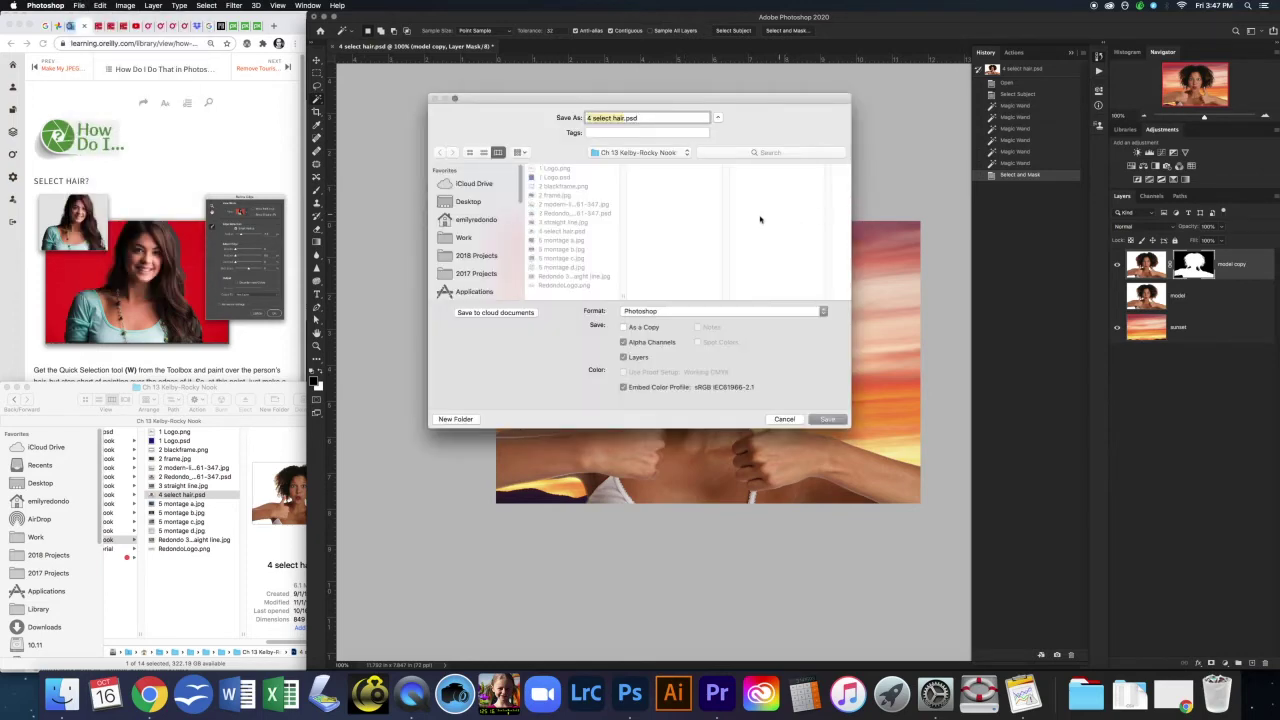
left_click(589, 118)
type("Redondo")
left_click(840, 420)
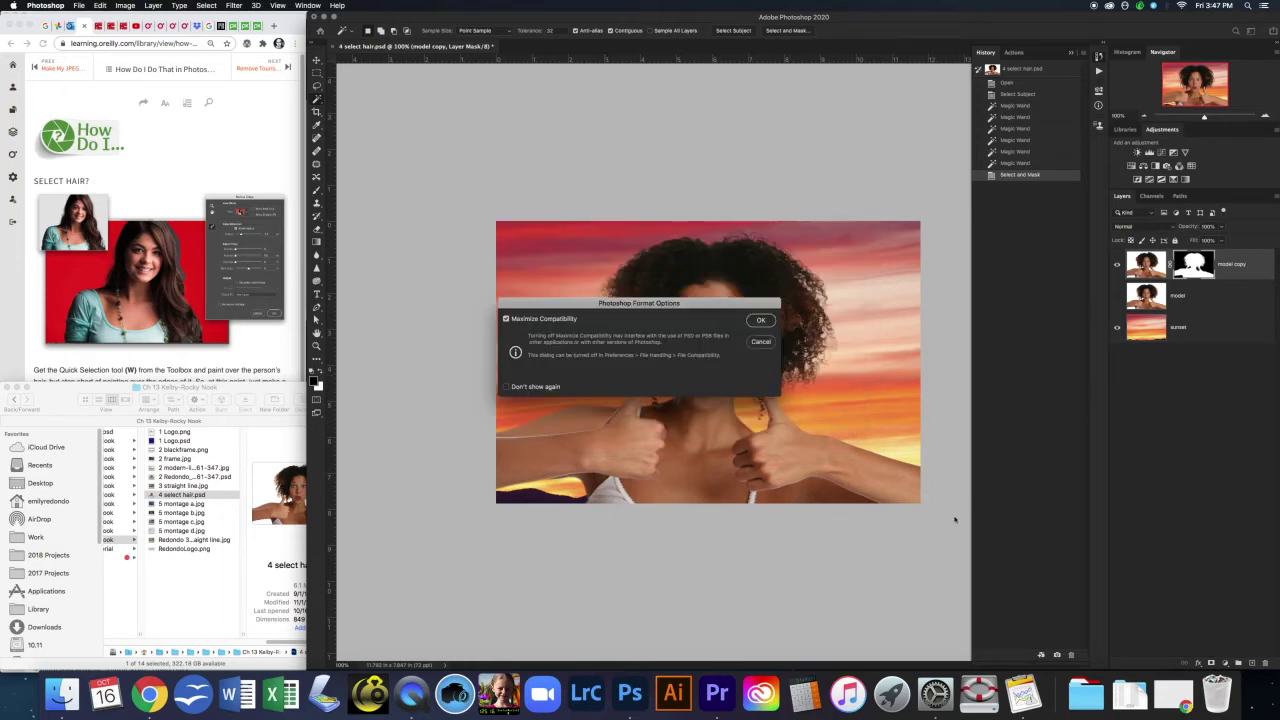
left_click(762, 321)
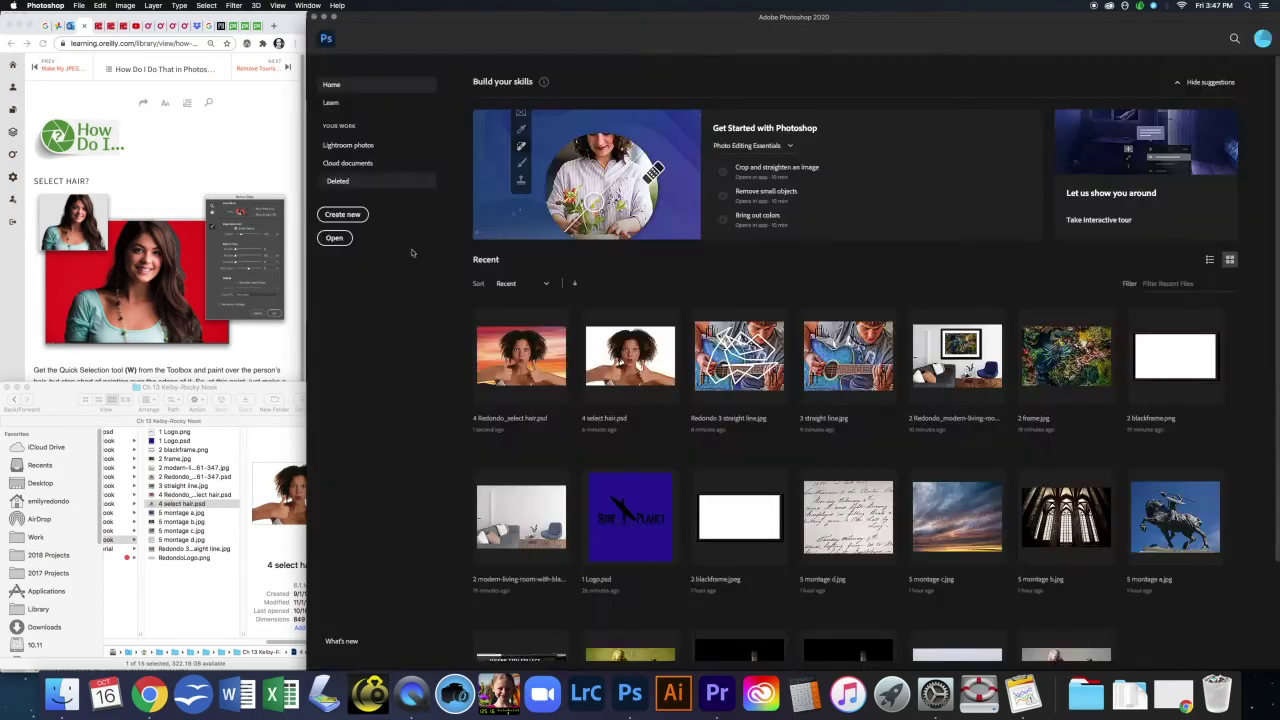
left_click(340, 47)
Step: Go to the book's next section on creating fine-art montages and read the Load Files into Stack instructions
left_click(258, 68)
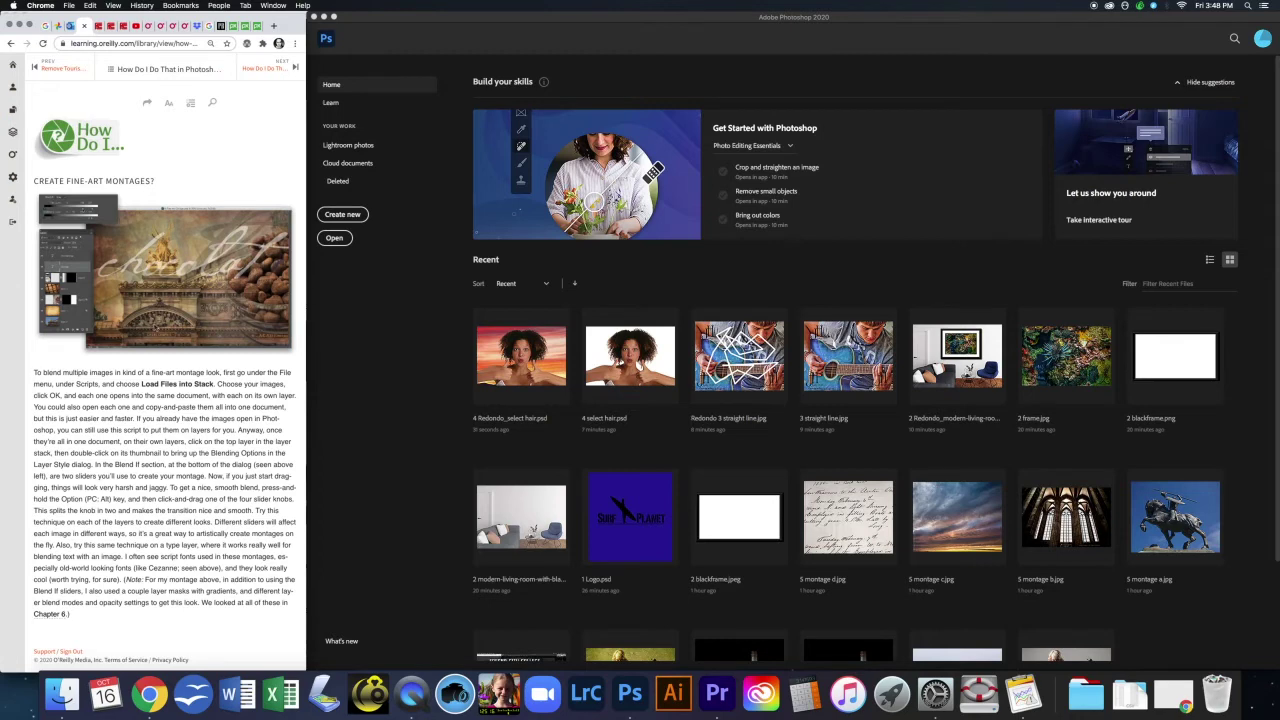
left_click_drag(142, 383, 218, 383)
left_click(256, 407)
left_click(69, 6)
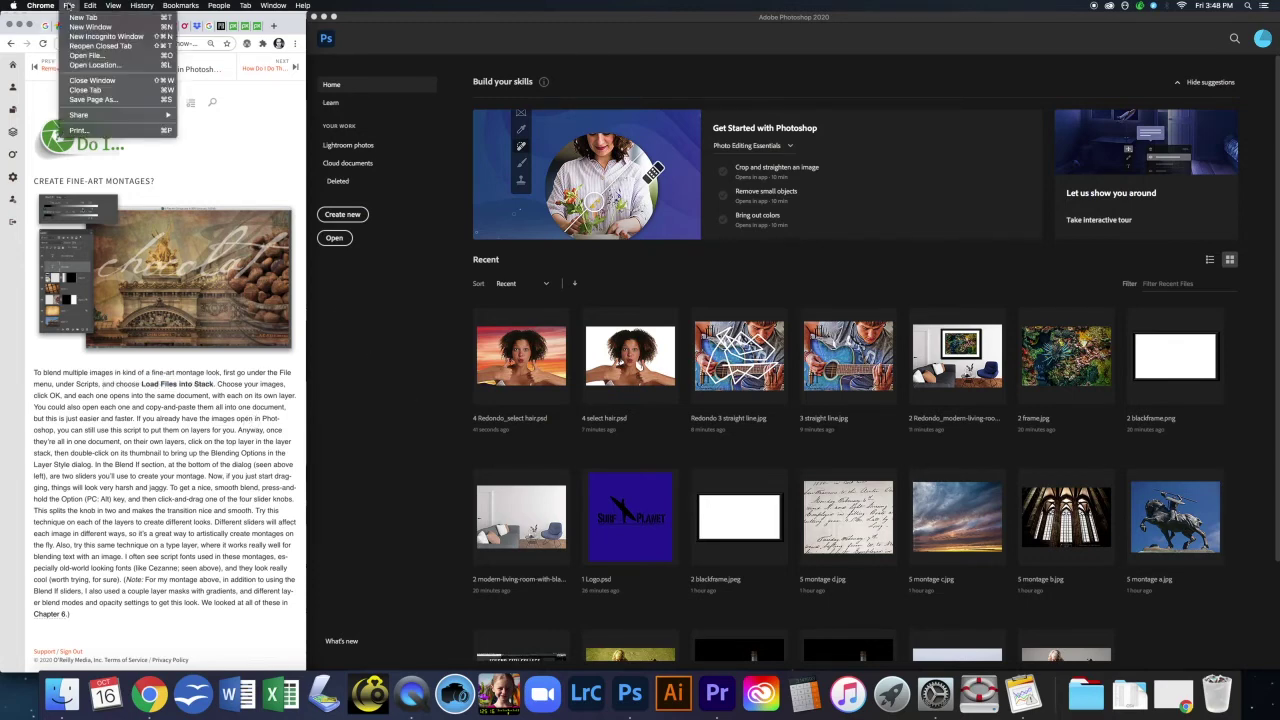
Step: Switch to Photoshop and load 5 montage a.jpg through 5 montage d.jpg into one layered document with Load Files into Stack
key("super+Tab")
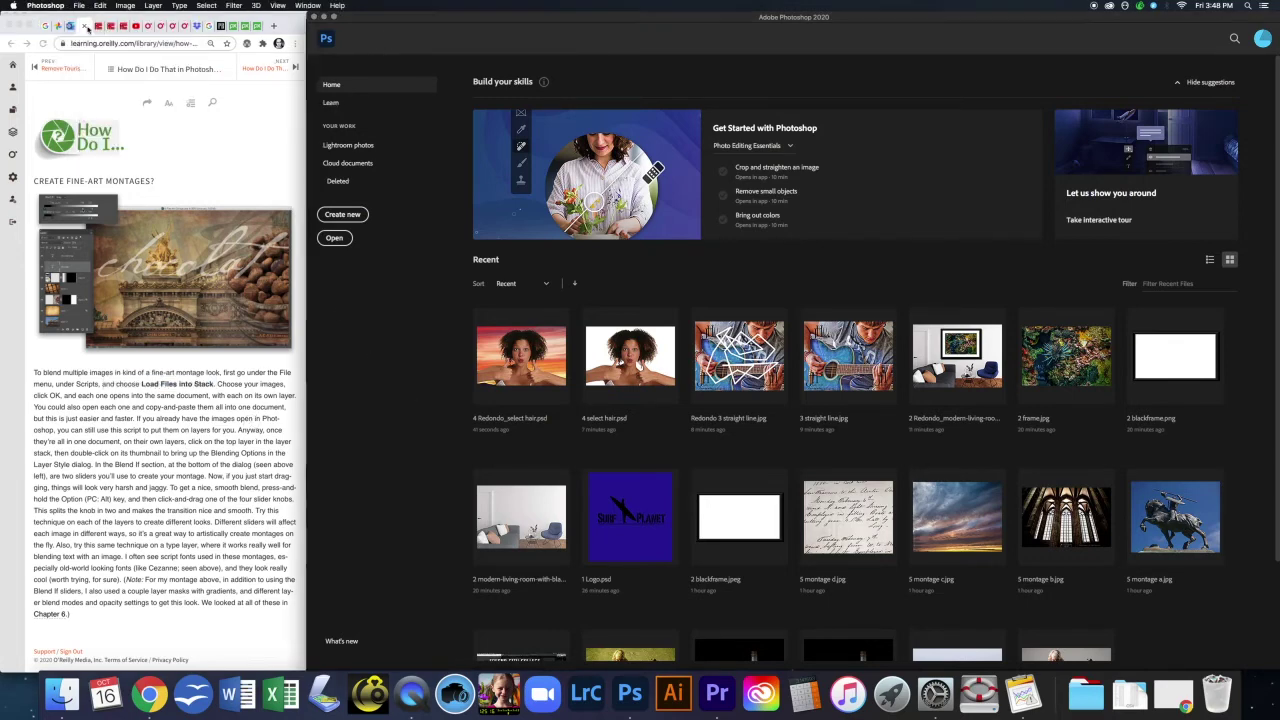
left_click(79, 6)
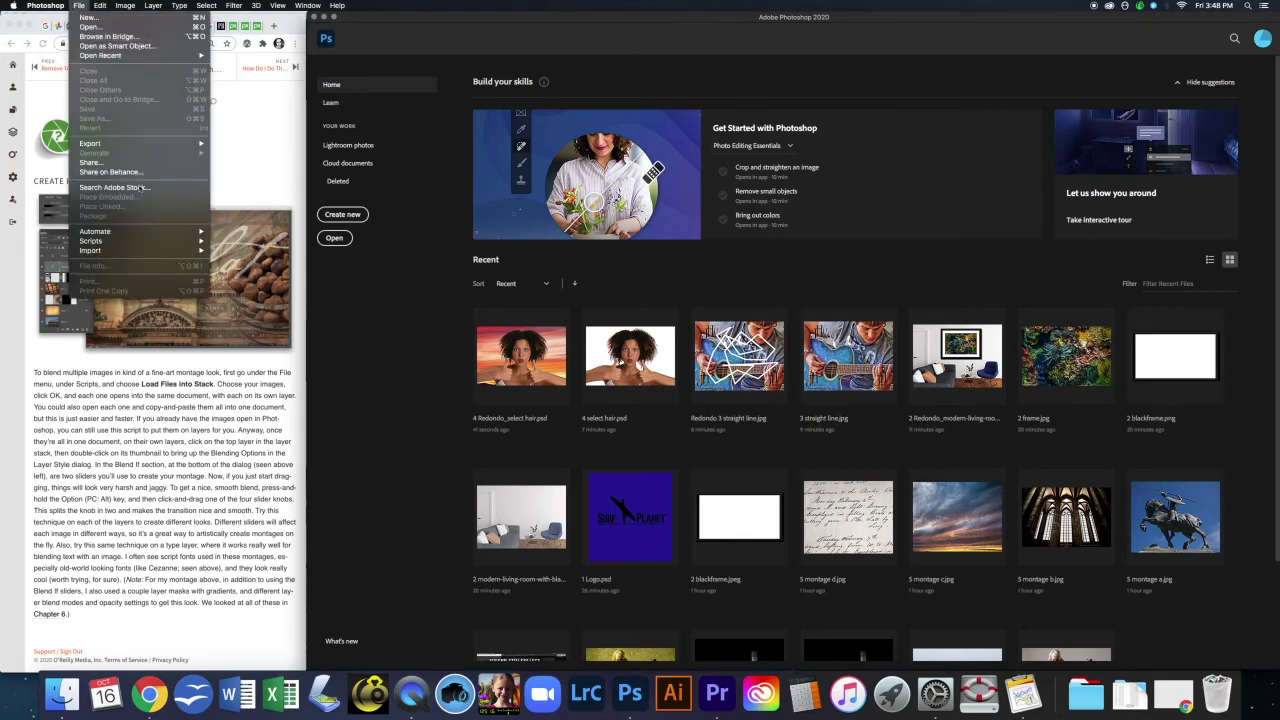
mouse_move(153, 243)
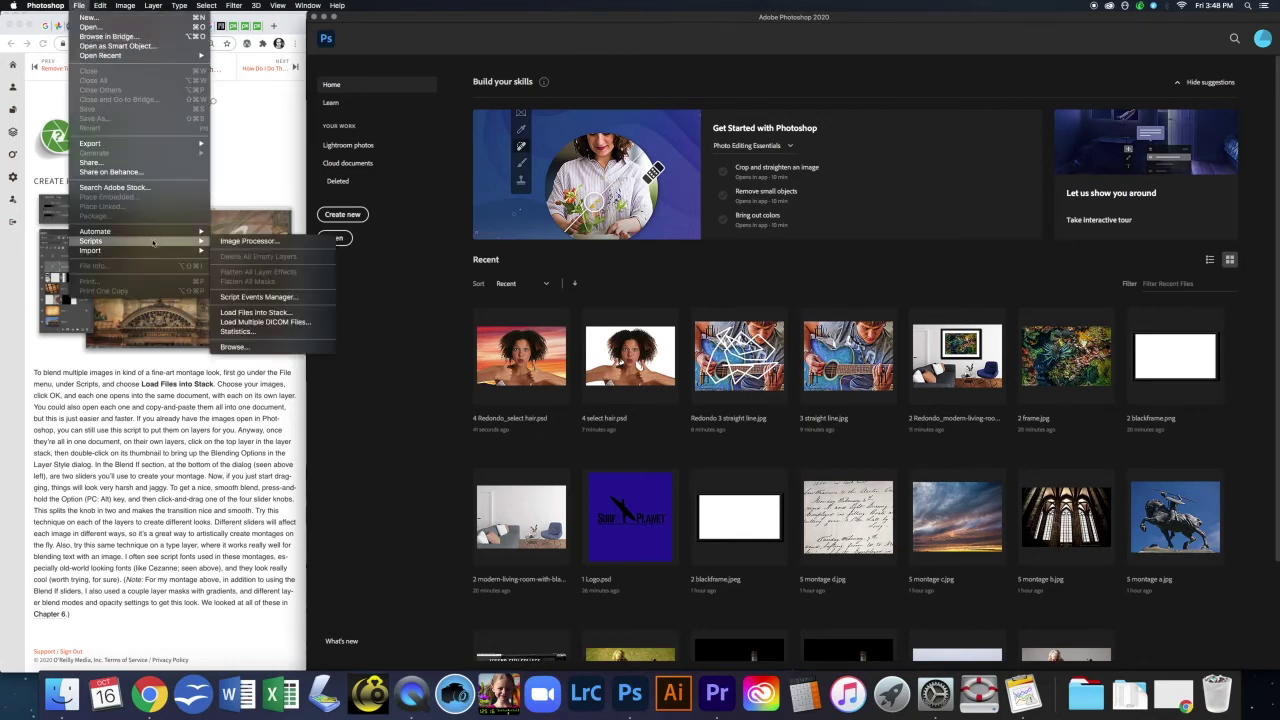
left_click(282, 313)
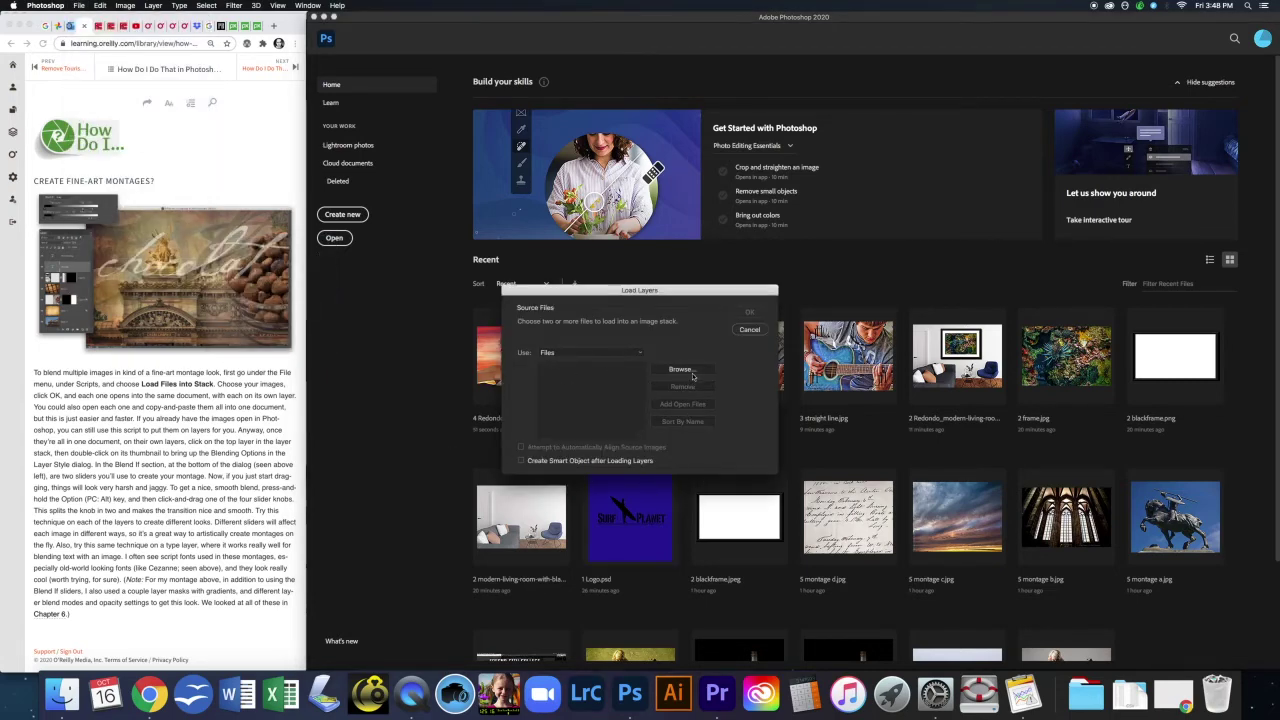
left_click(681, 370)
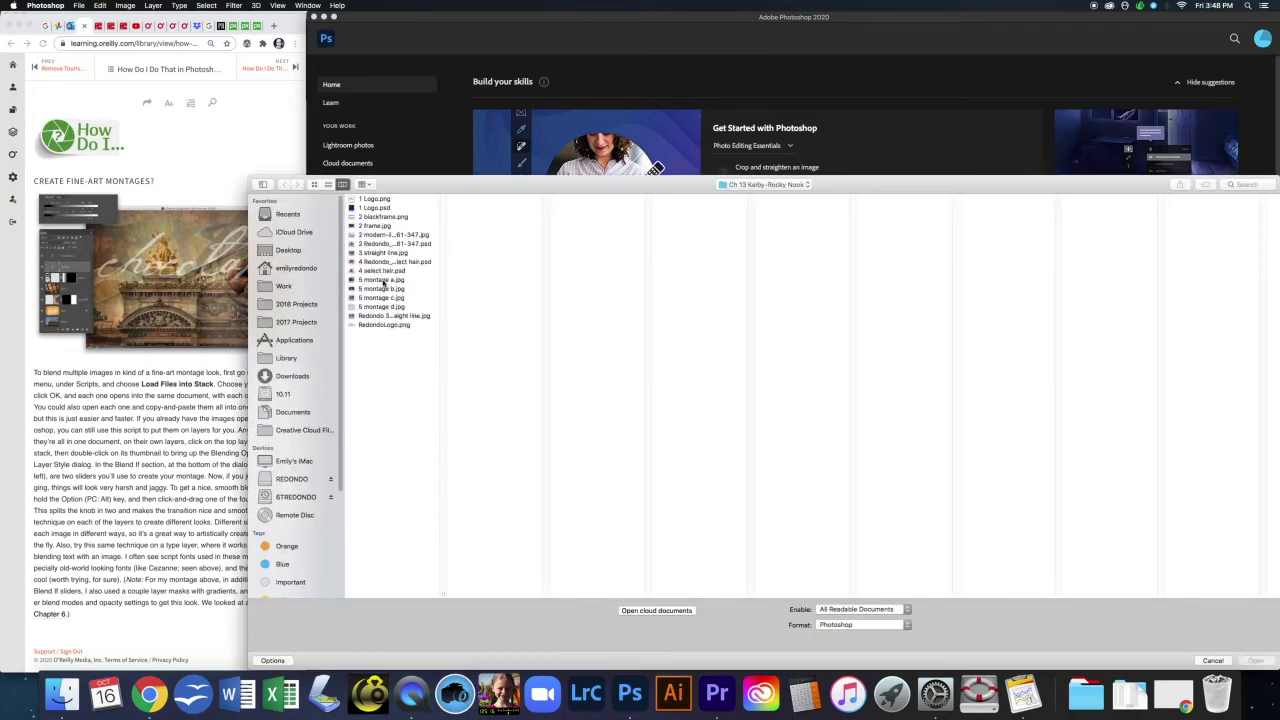
left_click(385, 280)
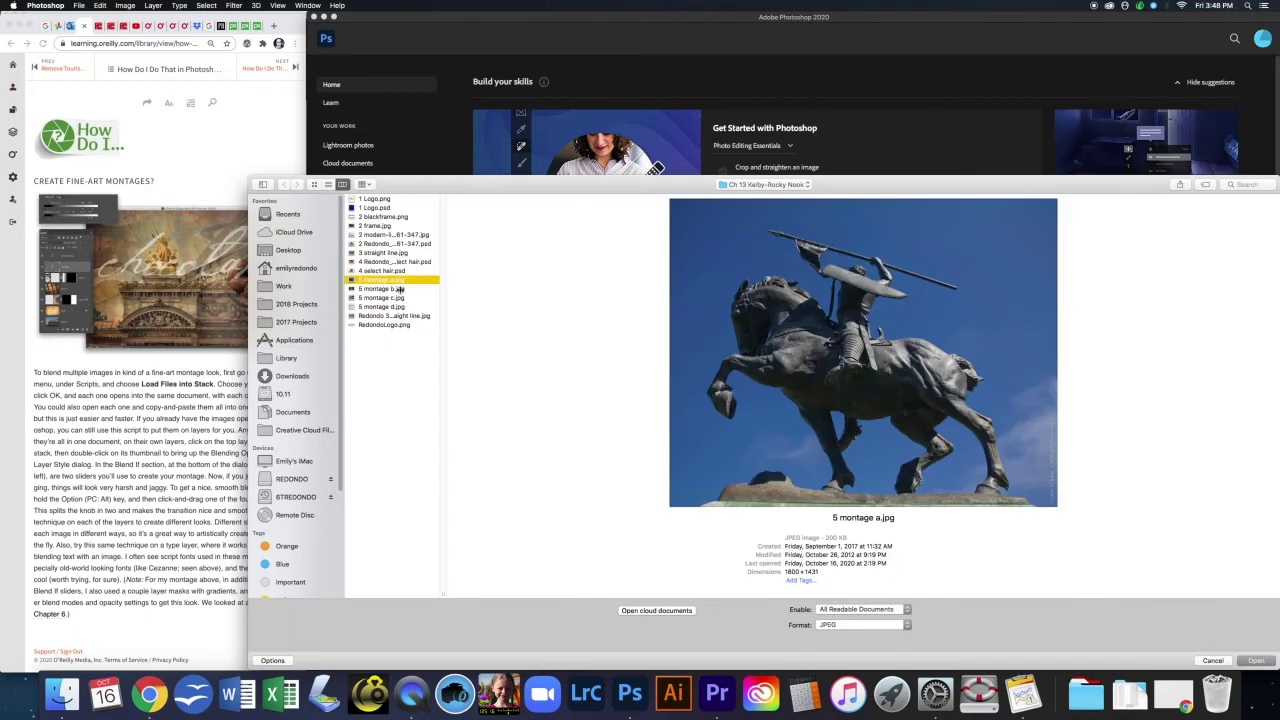
left_click(381, 306, "shift")
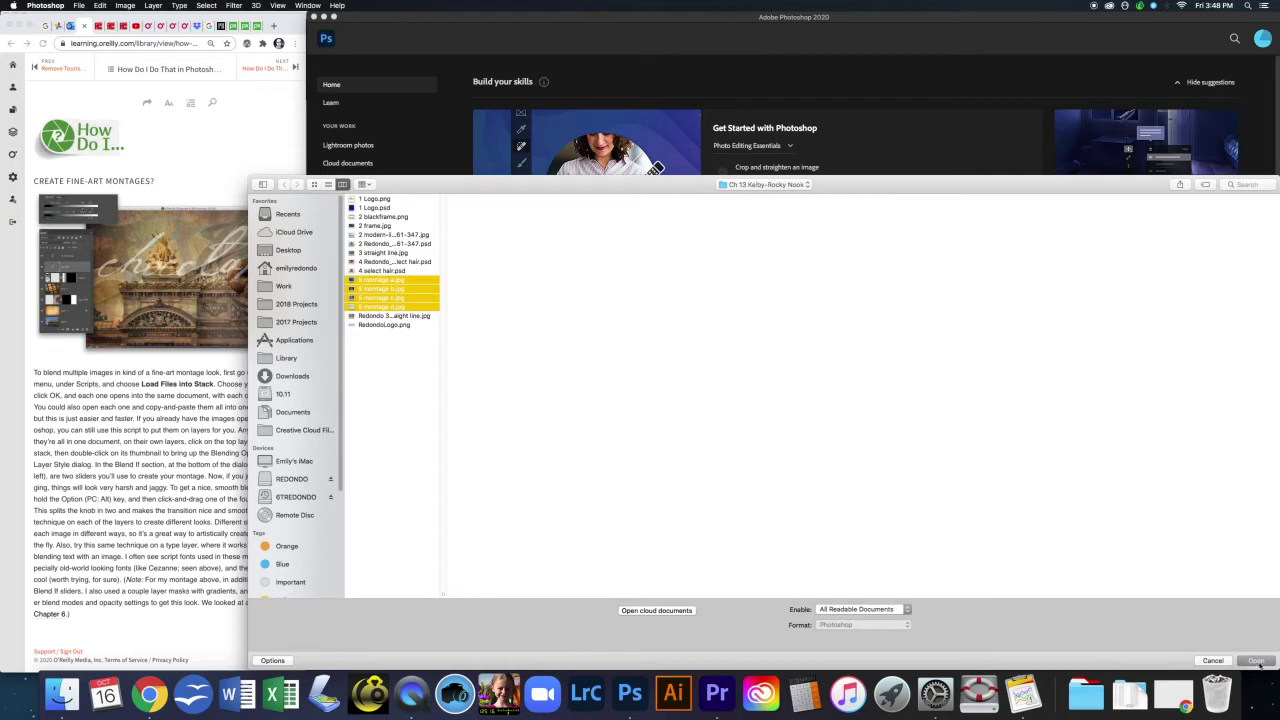
left_click(1256, 661)
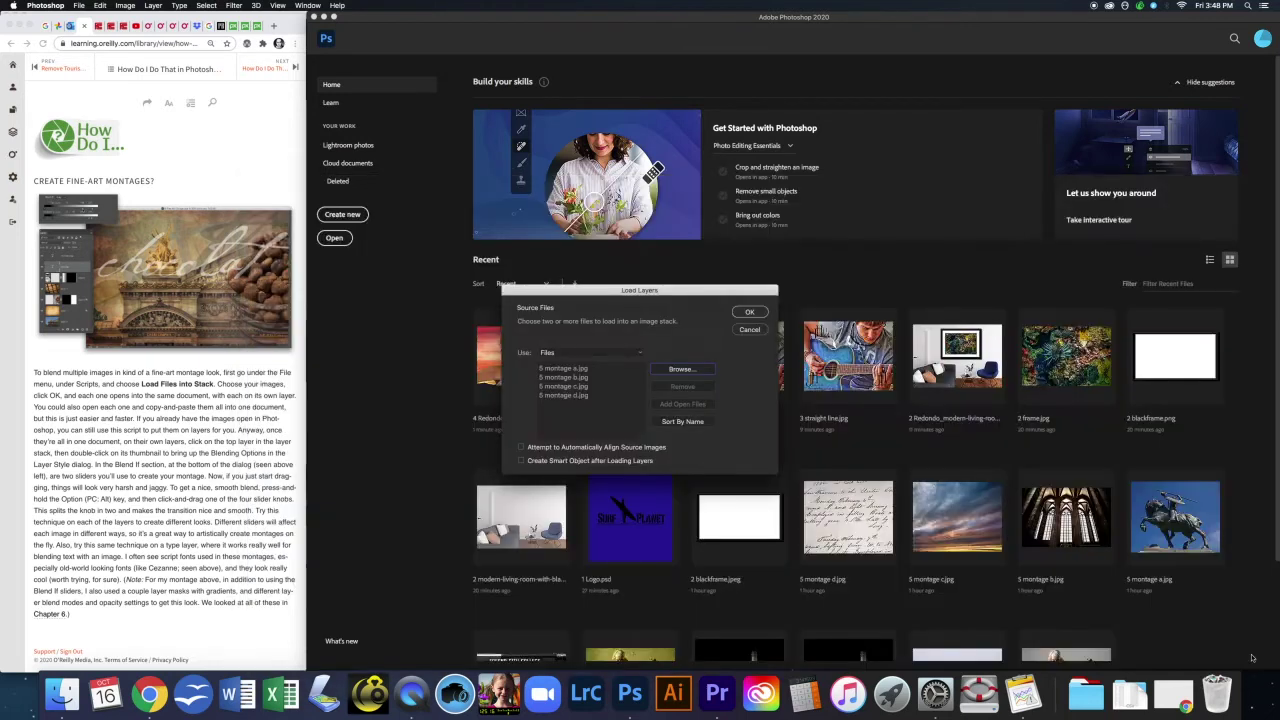
left_click(750, 313)
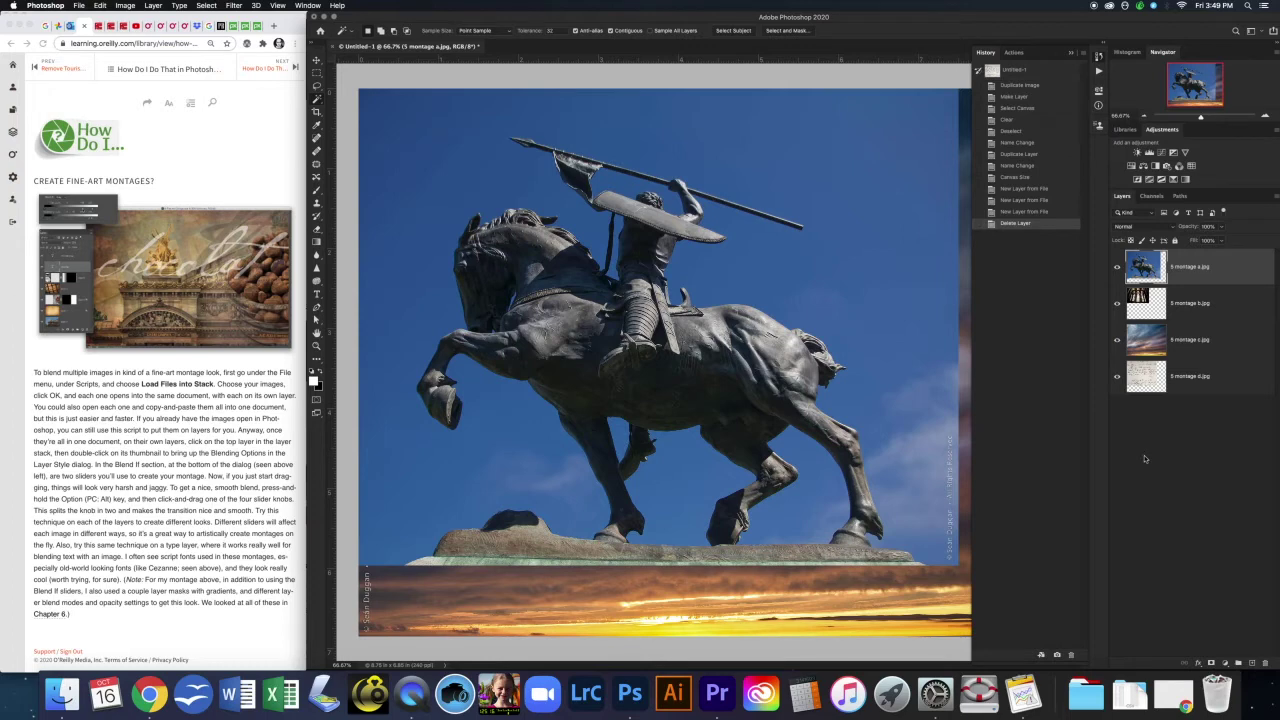
Step: Hide the 5 montage a.jpg and 5 montage d.jpg layers and move 5 montage d.jpg directly above 5 montage b.jpg
left_click(1117, 267)
left_click(1117, 379)
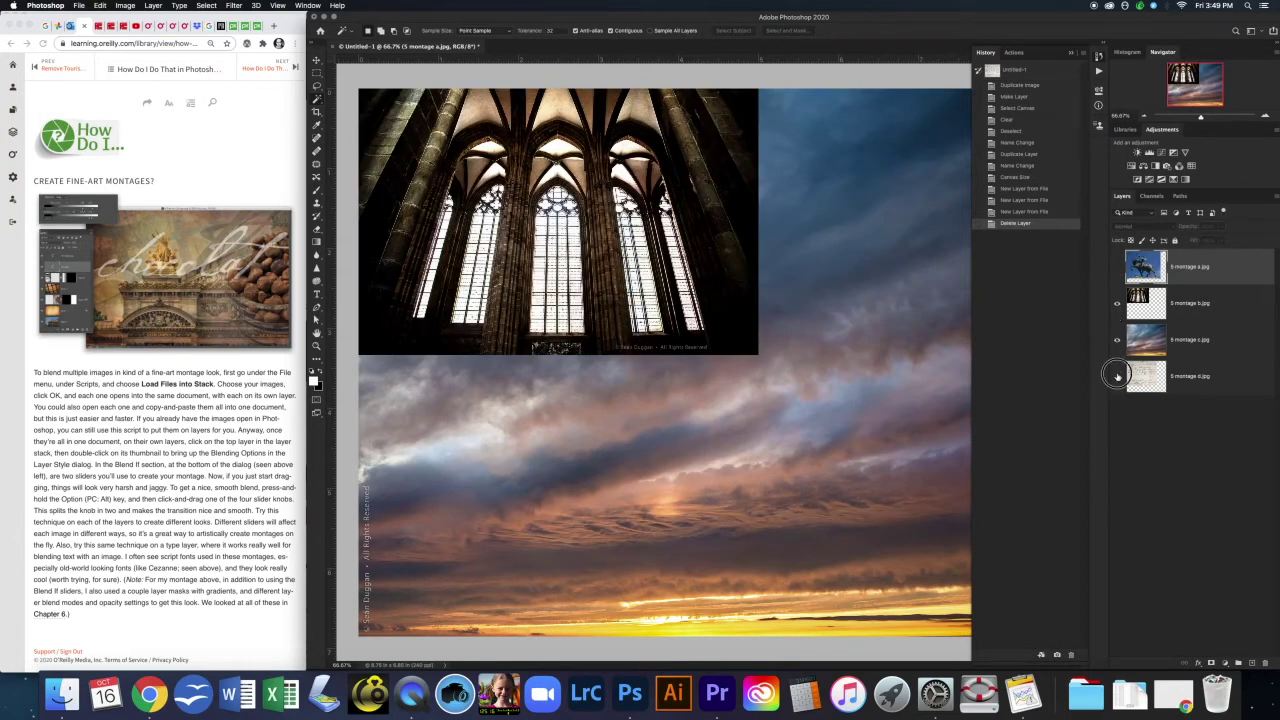
left_click_drag(1188, 335, 1188, 316)
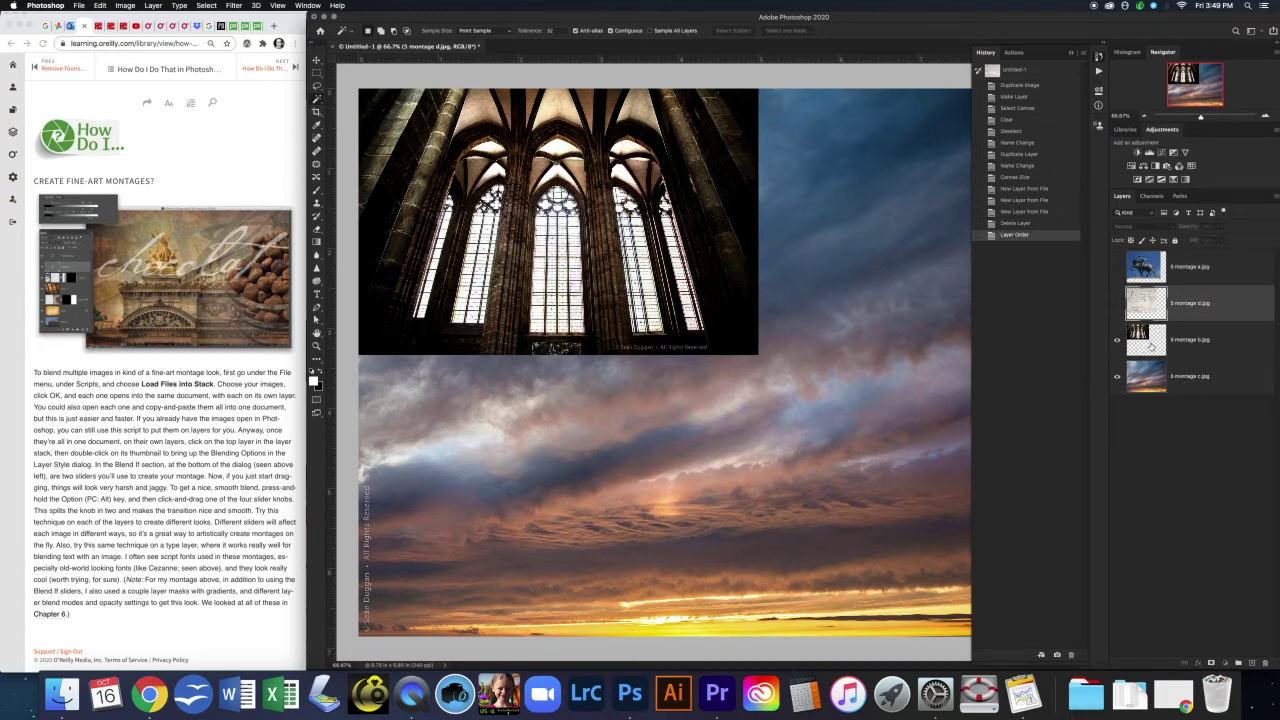
Step: Collapse the history list and stretch the 5 montage b.jpg church window layer with Free Transform to fill the whole canvas
left_click(1151, 346)
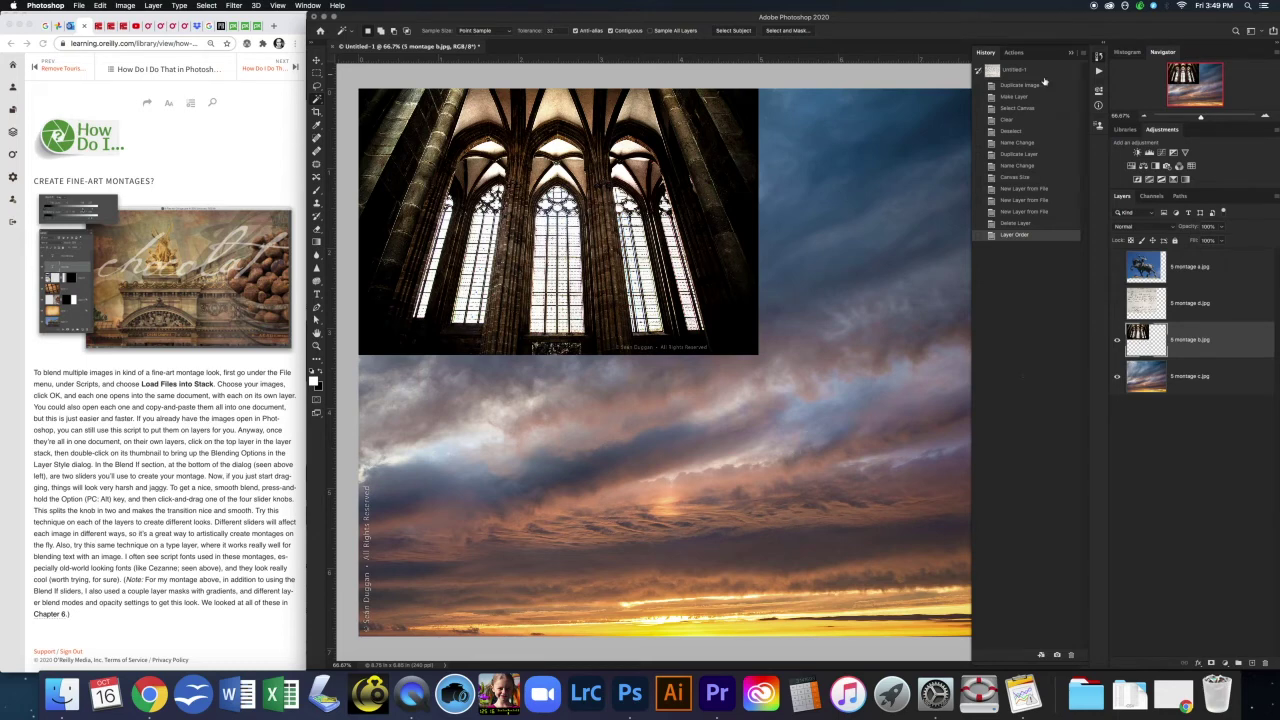
left_click(1071, 54)
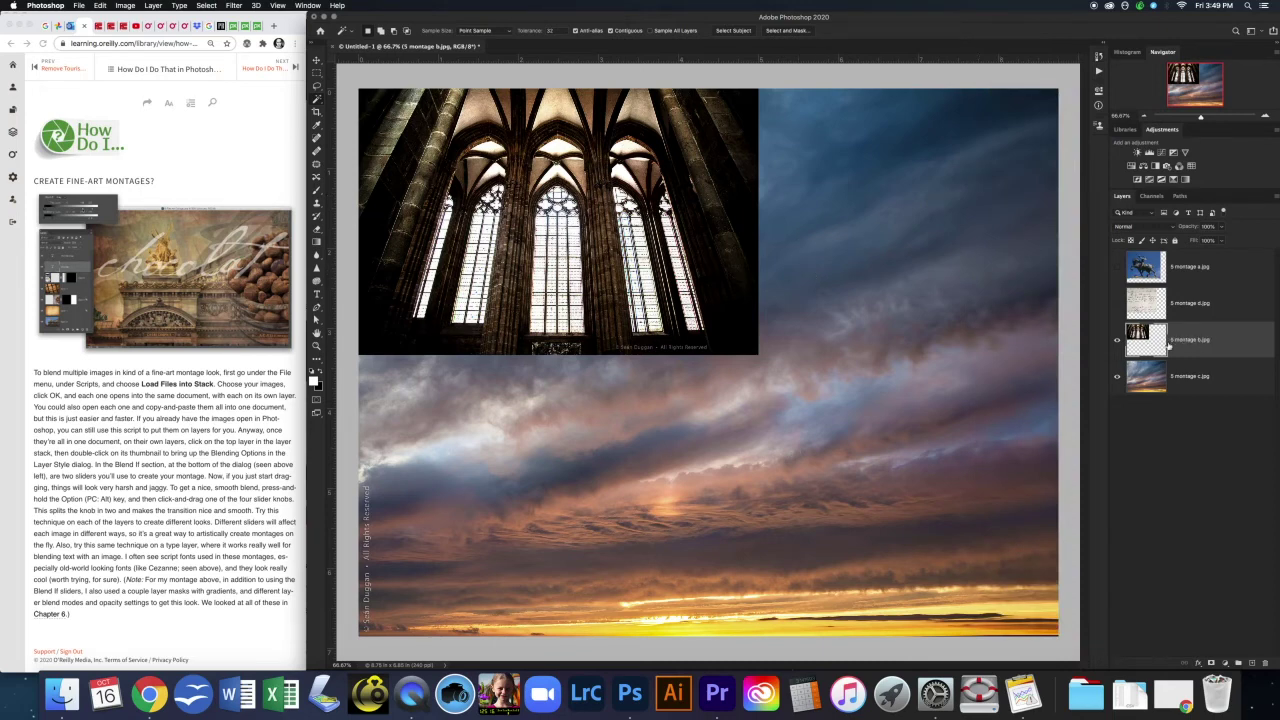
key("super+t")
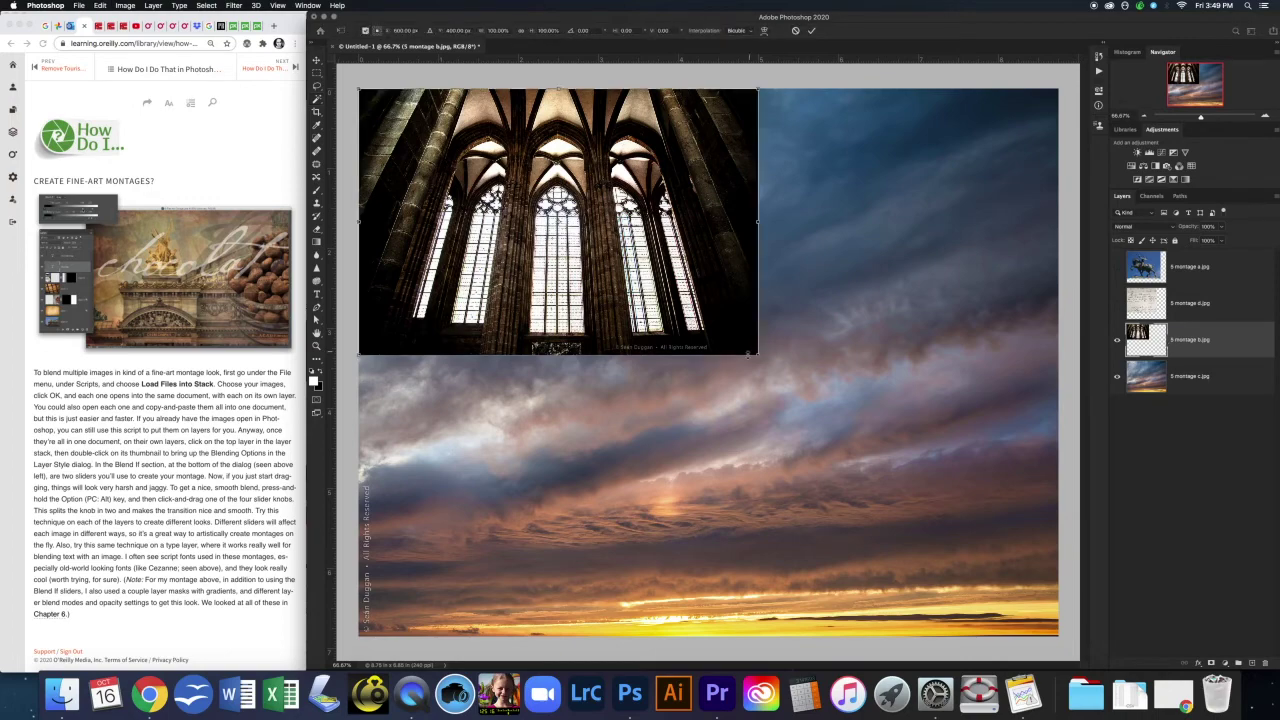
left_click_drag(757, 354, 1059, 628)
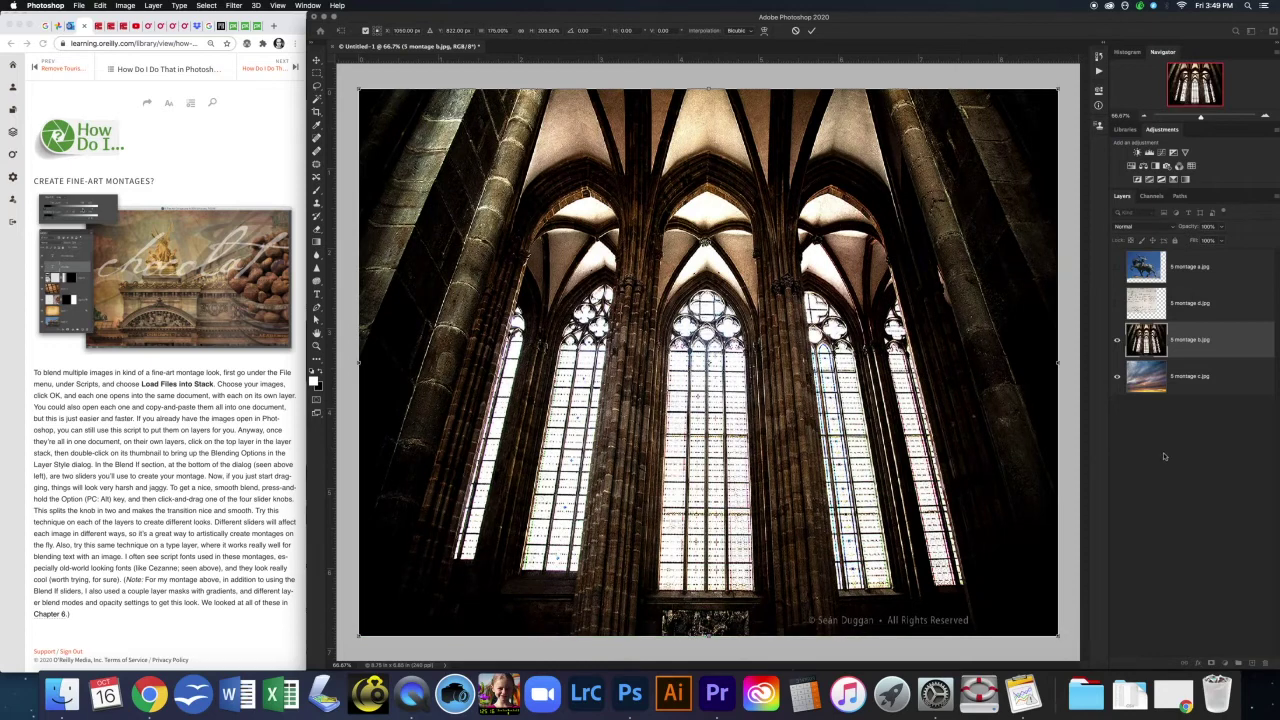
key("Return")
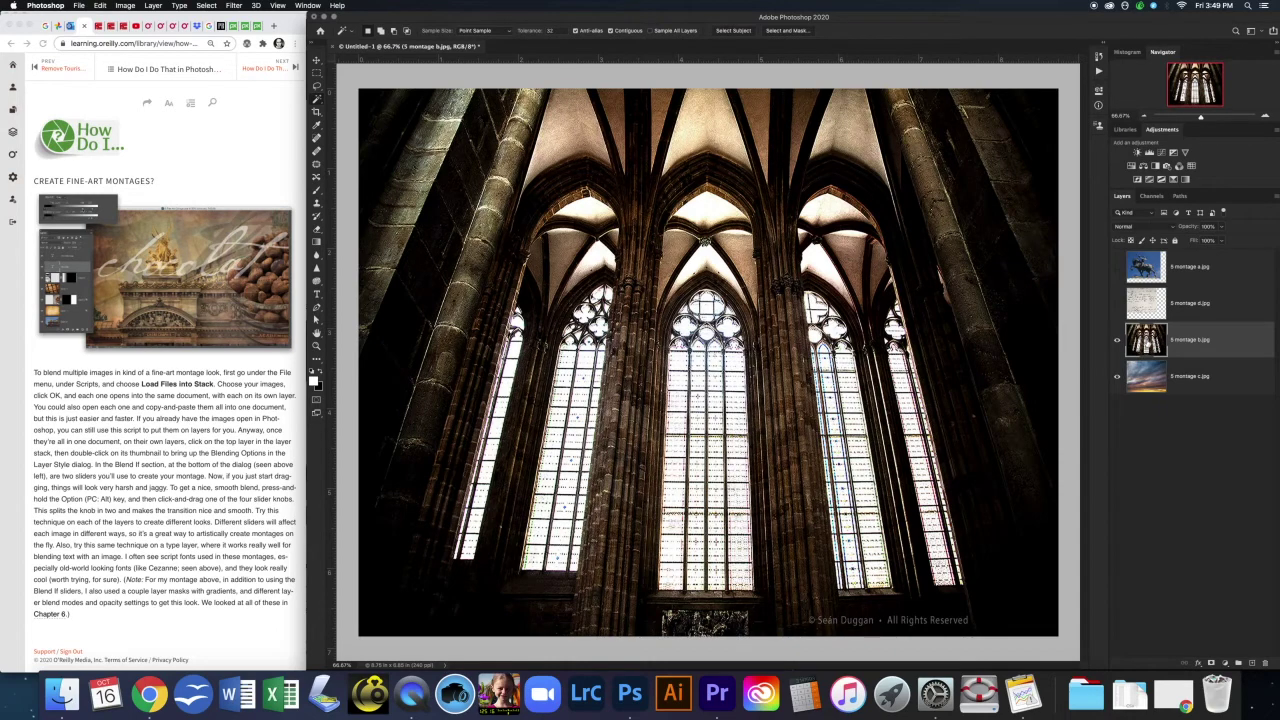
Step: Open the blending options of the 5 montage b.jpg layer and move the dialog clear of the layer list
double_click(1150, 343)
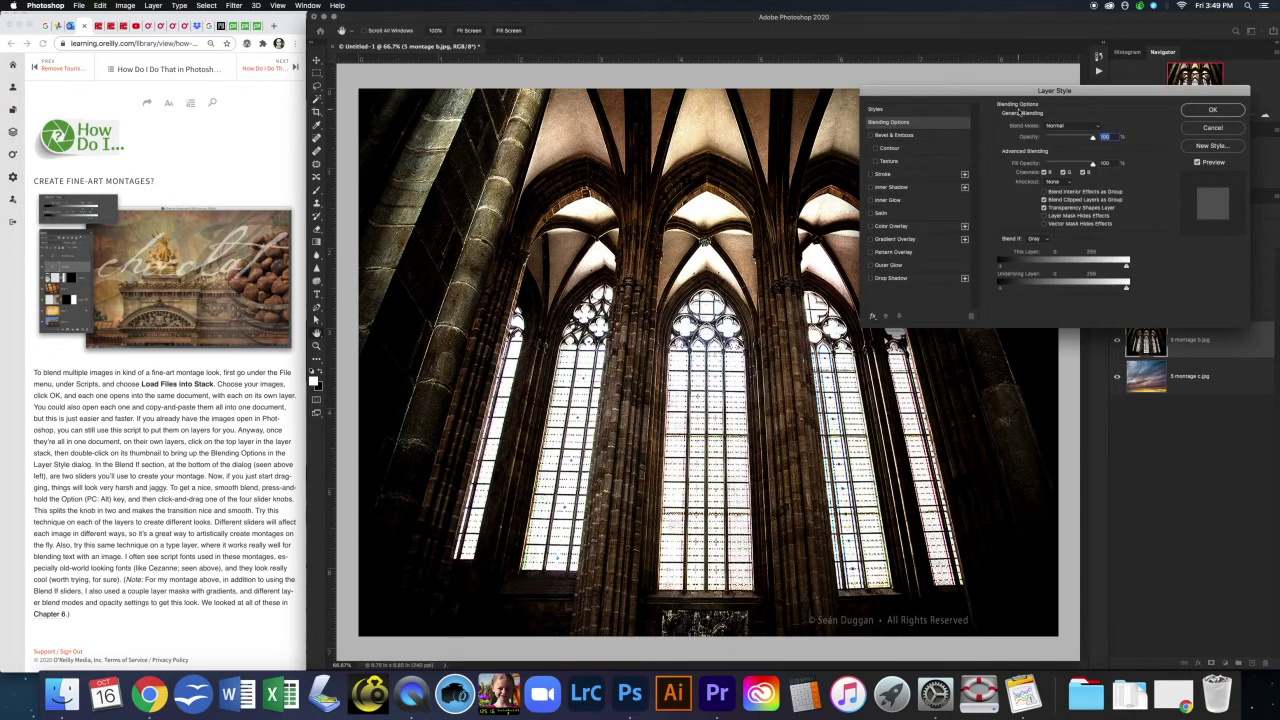
left_click_drag(1023, 91, 1051, 128)
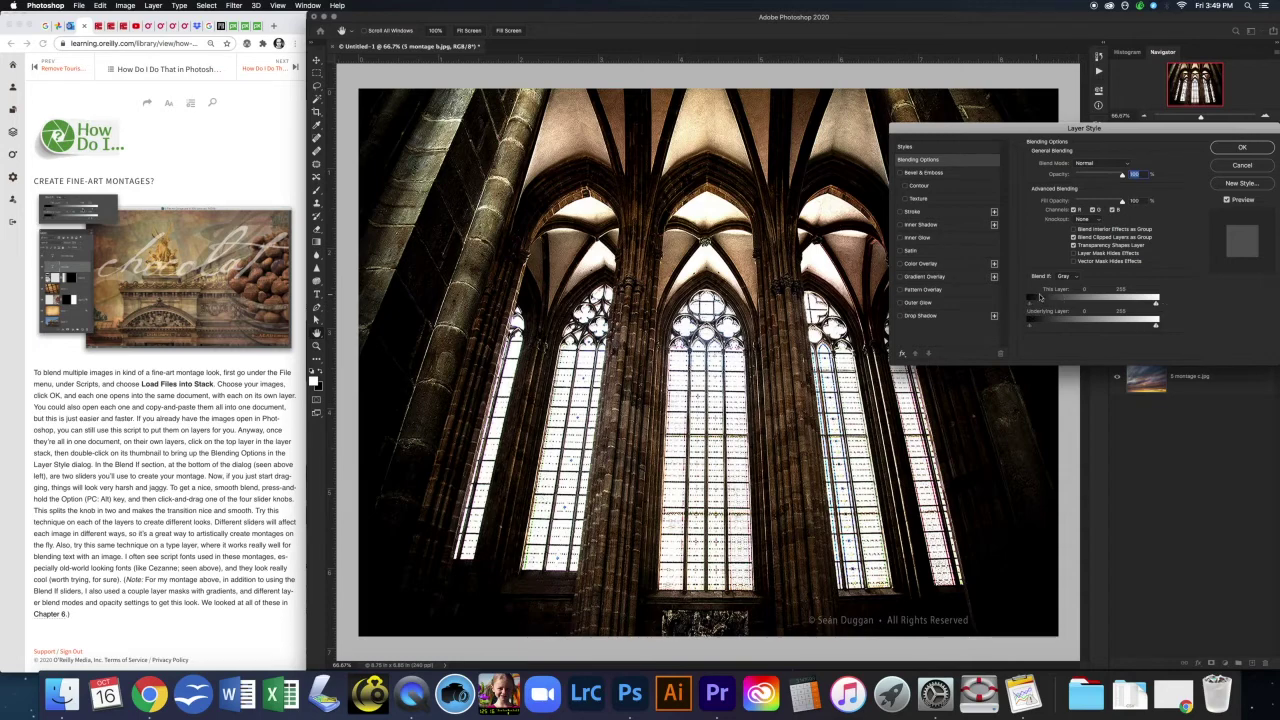
left_click_drag(1123, 131, 1119, 62)
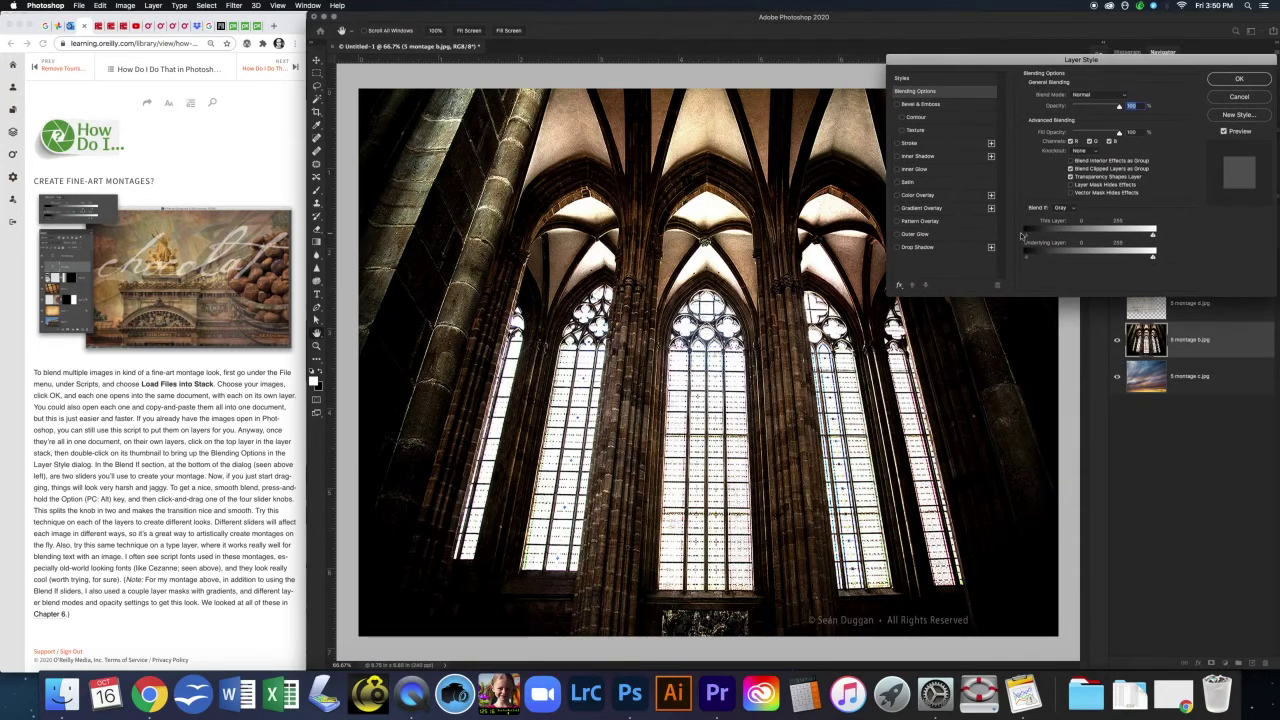
Step: Try hiding the church layer's dark tones with the This Layer shadow slider, split it for a smooth transition, and reset it
left_click(1027, 236)
left_click_drag(1027, 236, 1028, 236)
left_click_drag(1025, 237, 1080, 236)
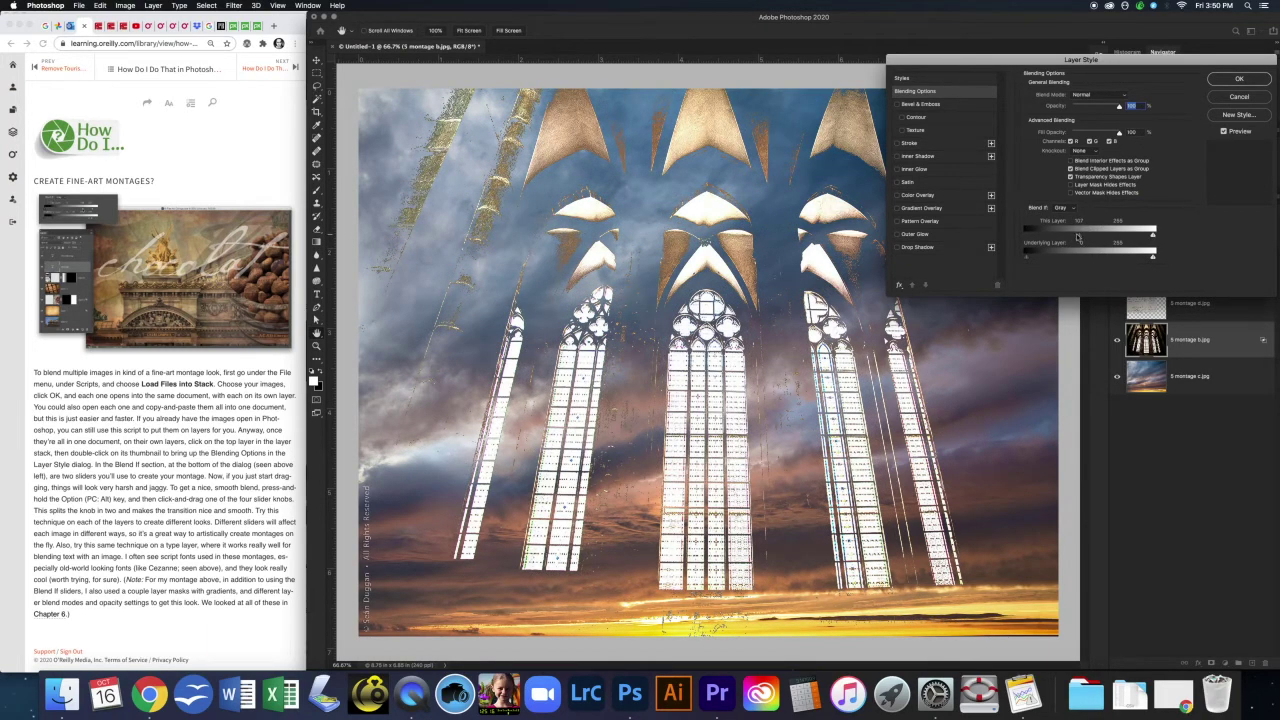
mouse_move(1081, 238)
left_mouse_down()
mouse_move(1101, 236)
mouse_move(1066, 237)
left_mouse_up()
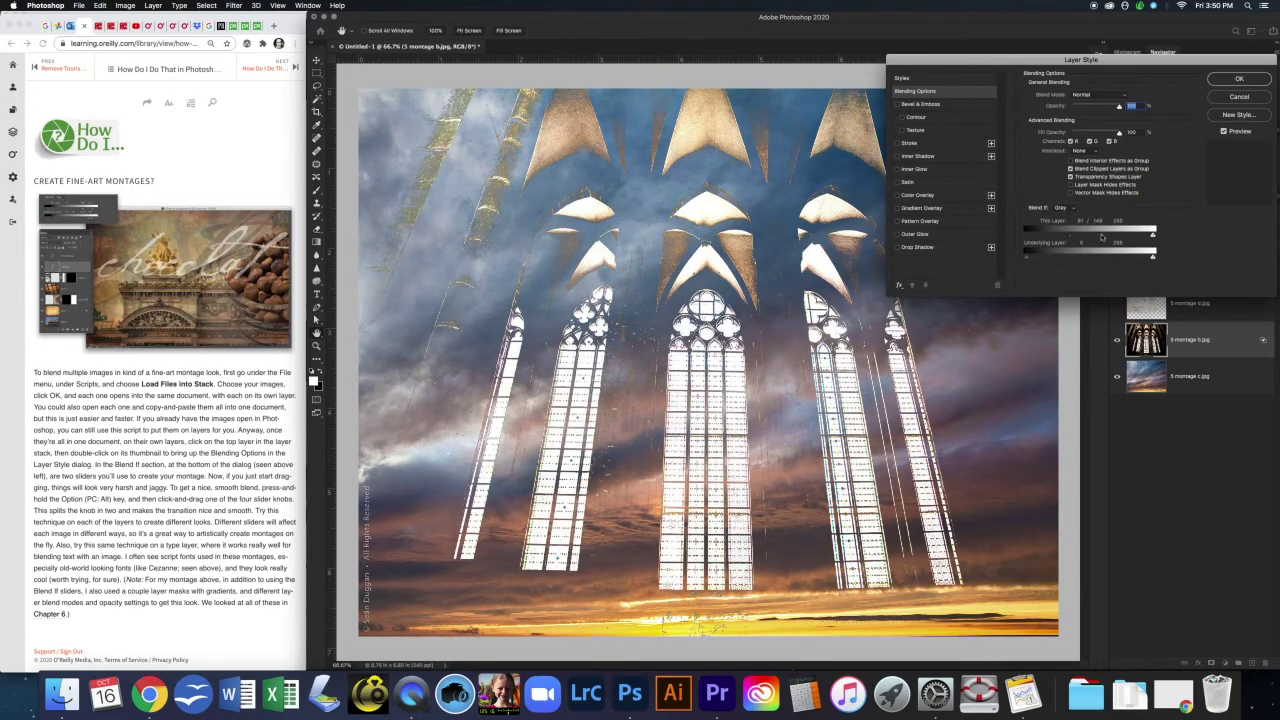
left_click_drag(1100, 238, 986, 240)
Step: Try blending out the window highlights with a split This Layer highlight slider, and undo the Blend If change
left_click_drag(1153, 237, 1083, 246)
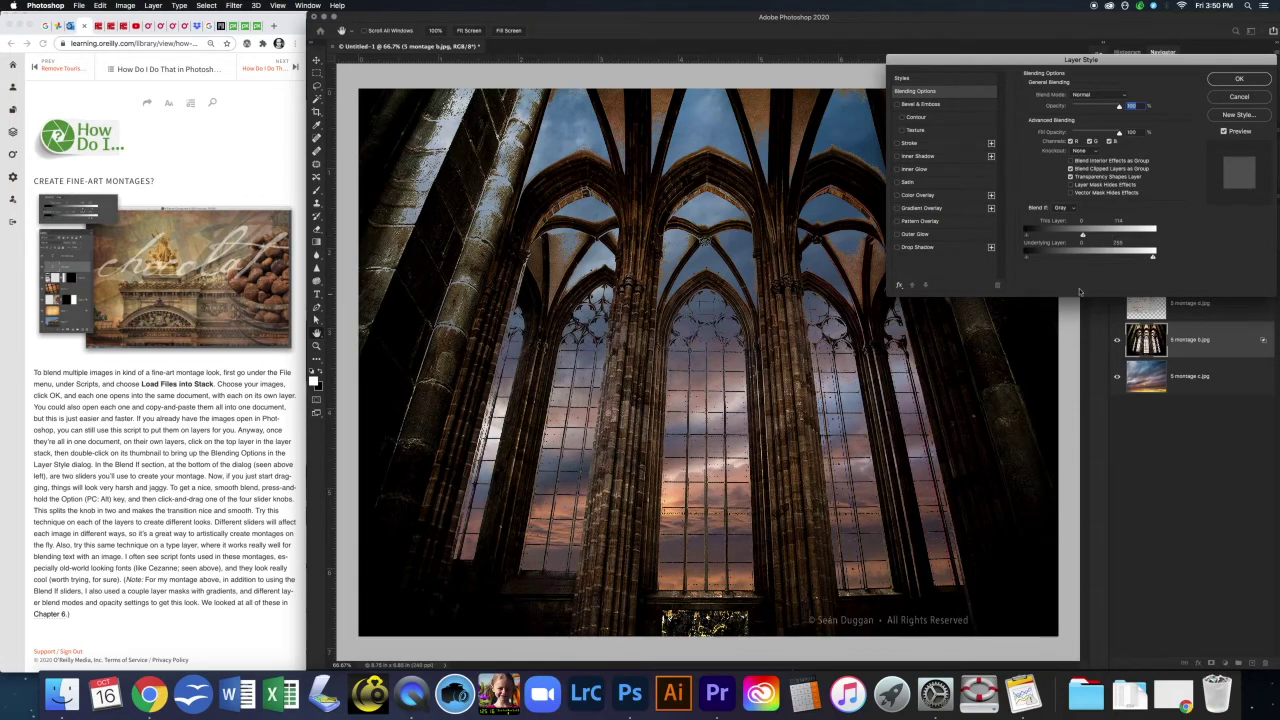
left_click_drag(1082, 234, 1141, 234)
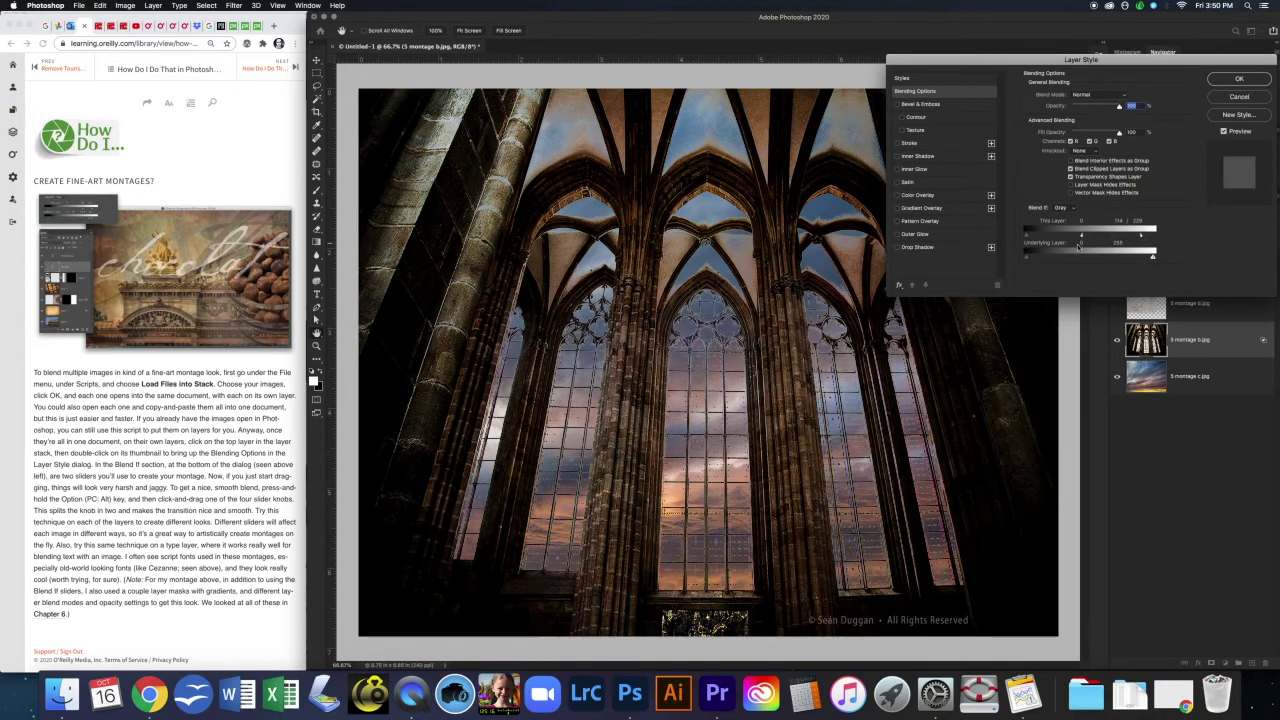
key("super+z")
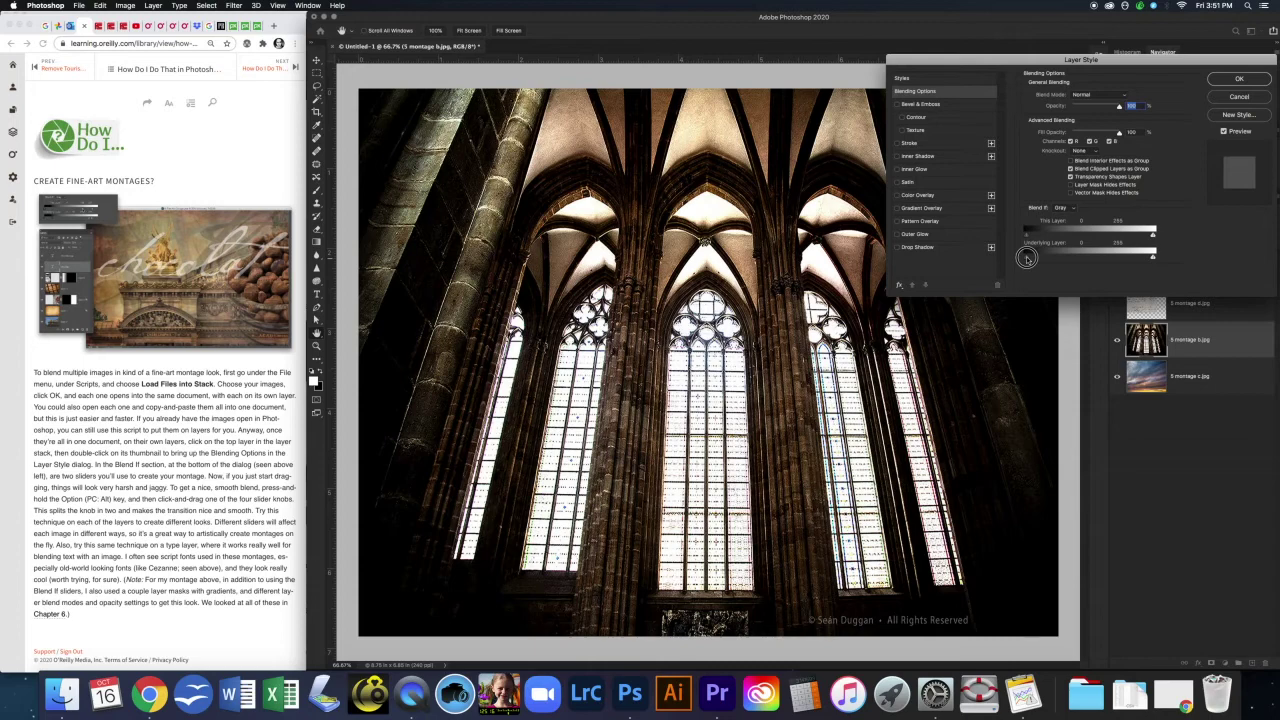
Step: Split the Underlying Layer shadow slider at about 95/155 and the This Layer highlight slider at about 158/255
left_click_drag(1026, 258, 1086, 255)
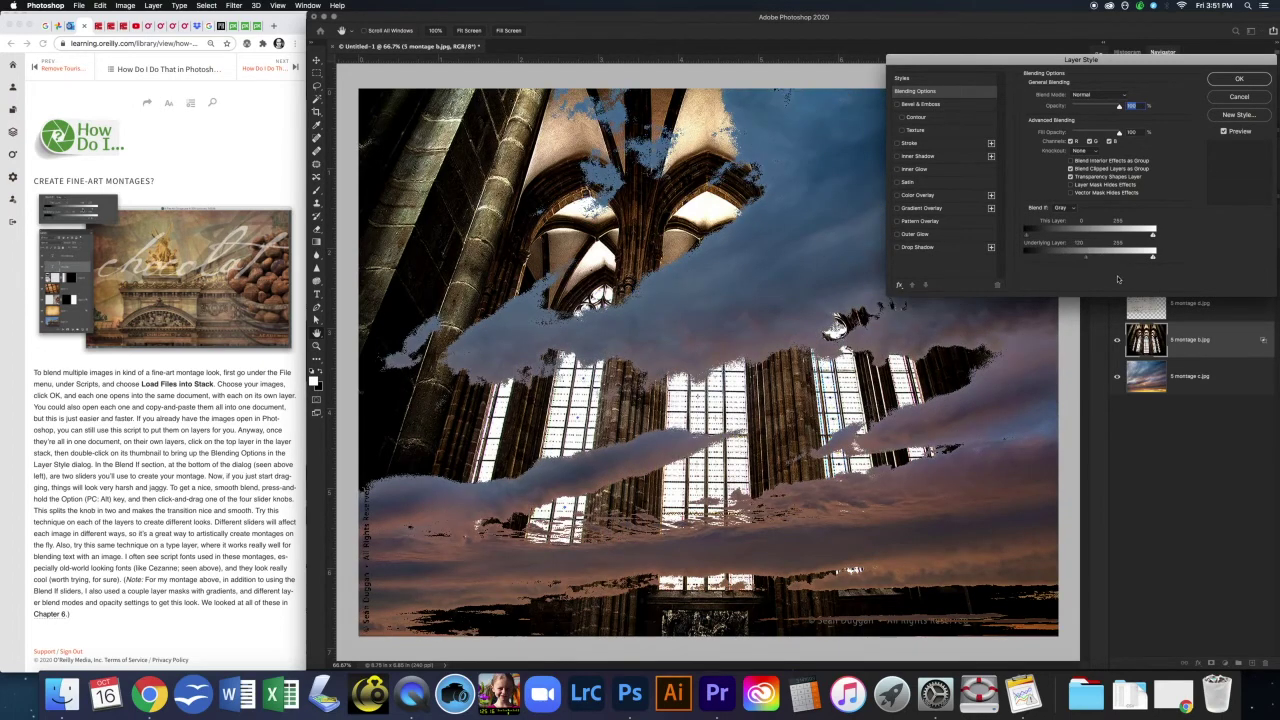
mouse_move(1086, 256)
left_mouse_down()
mouse_move(1072, 260)
mouse_move(1102, 255)
left_mouse_up()
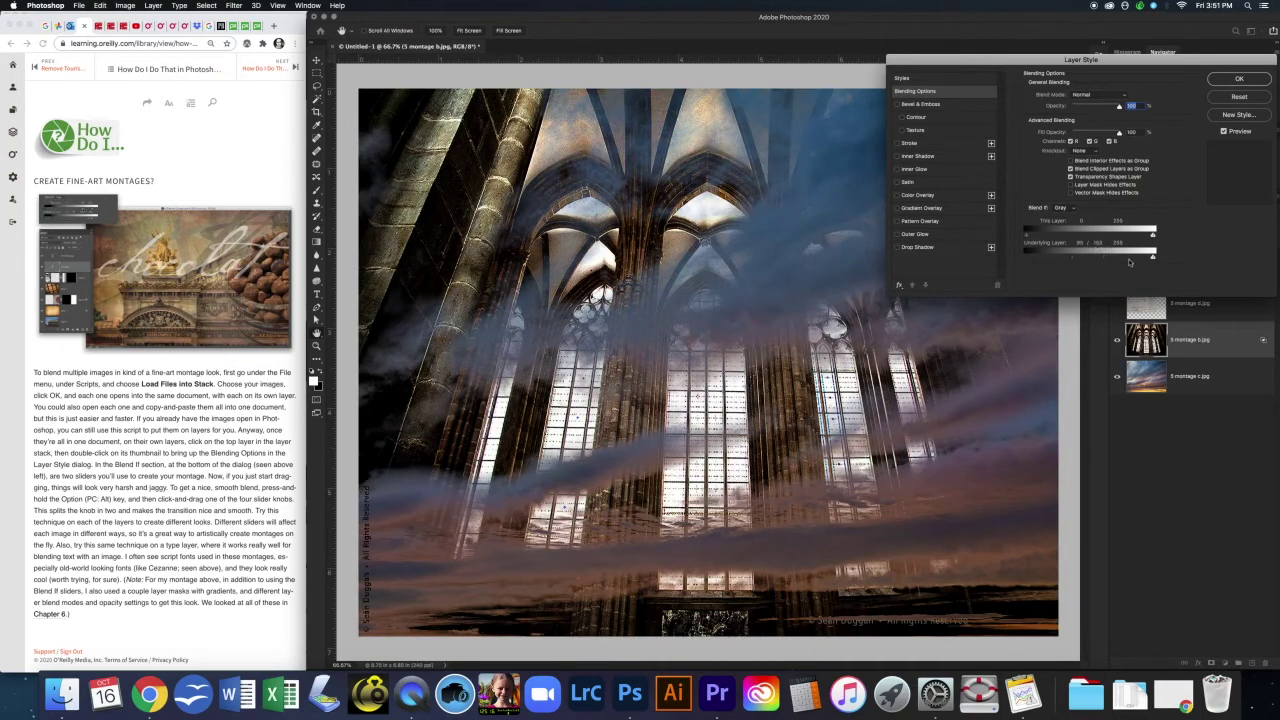
mouse_move(1027, 237)
left_mouse_down()
mouse_move(1037, 234)
mouse_move(1025, 236)
left_mouse_up()
left_click_drag(1152, 235, 1105, 236)
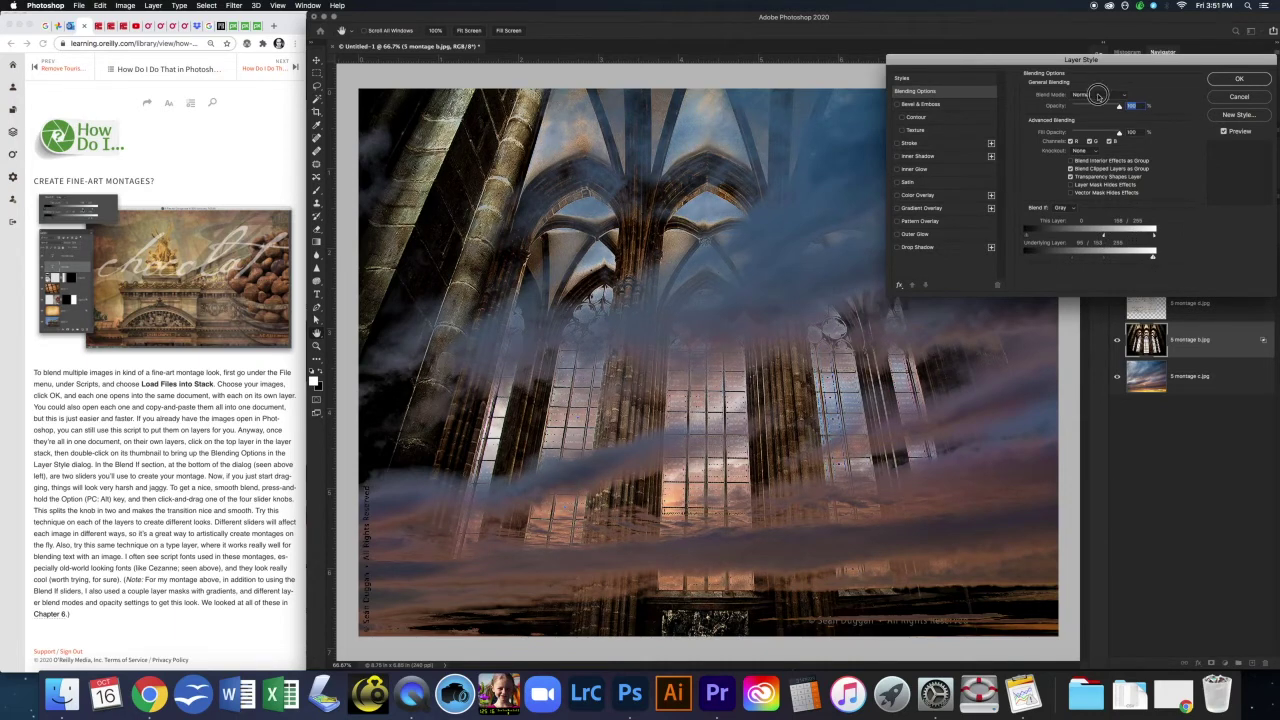
Step: Set the 5 montage b.jpg layer's blend mode to Screen, apply the layer style, and recheck its Blend If settings
left_click(1092, 95)
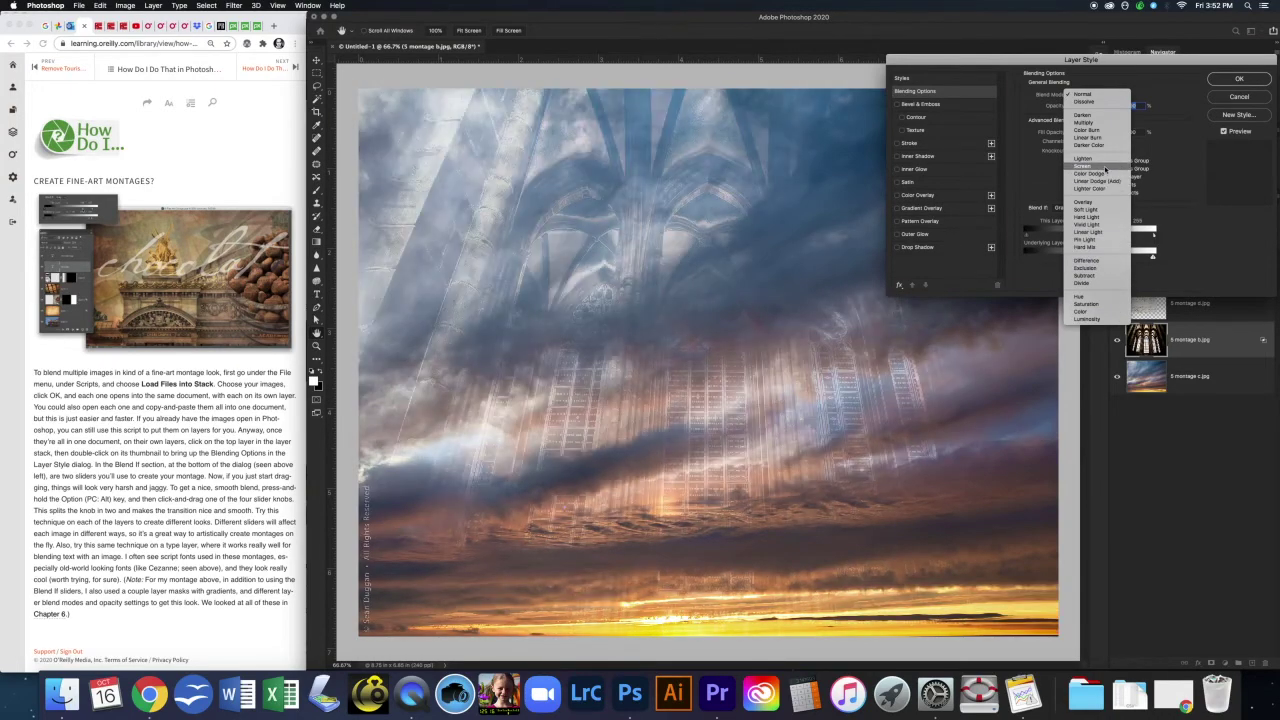
left_click(1105, 167)
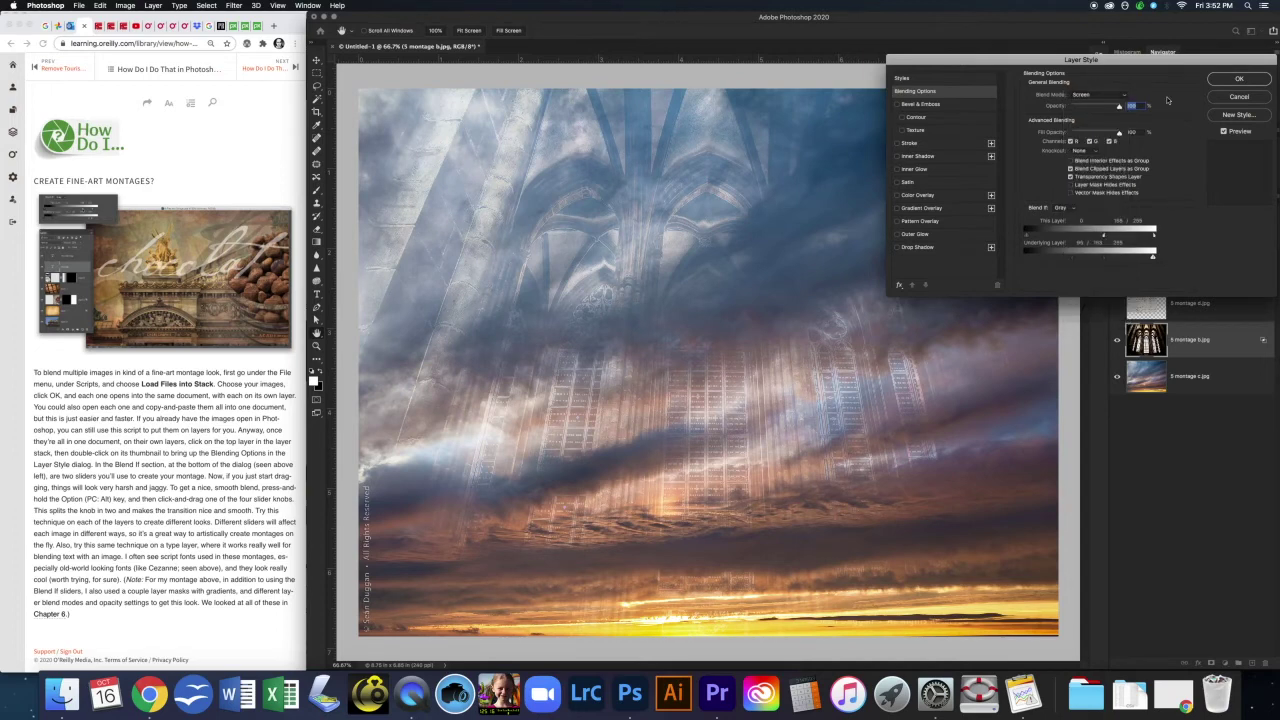
left_click(1240, 79)
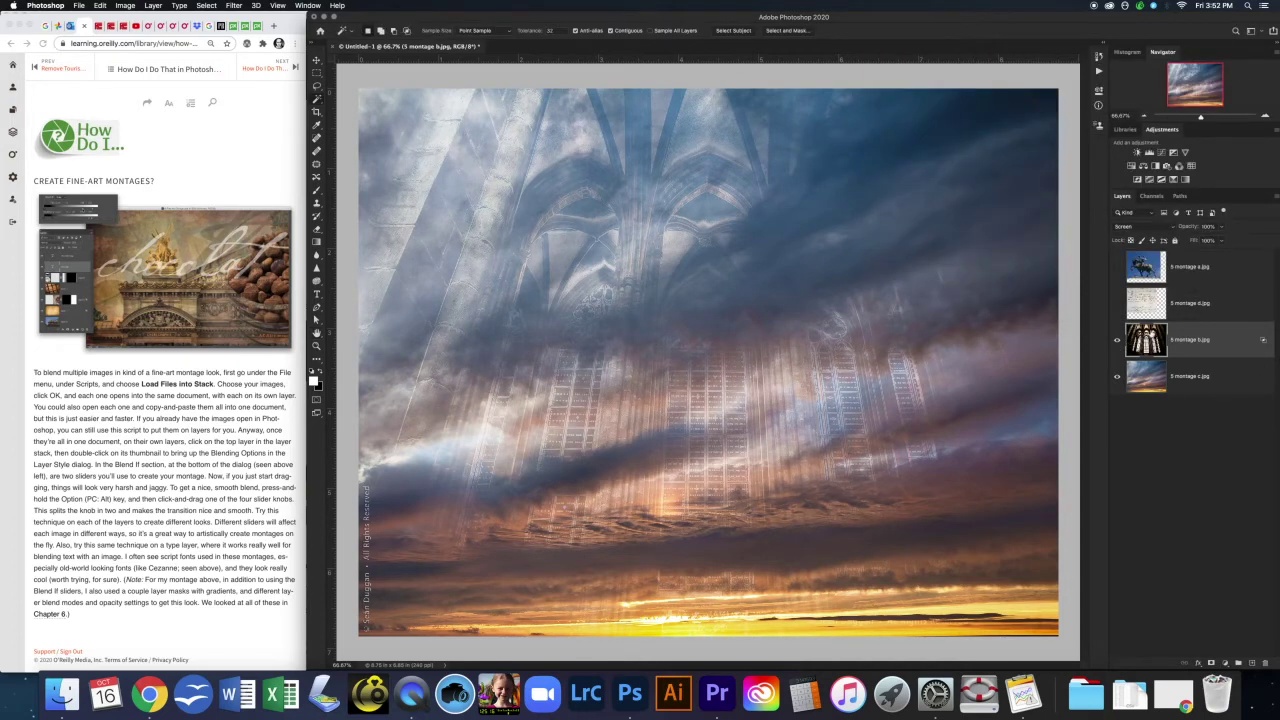
double_click(1265, 342)
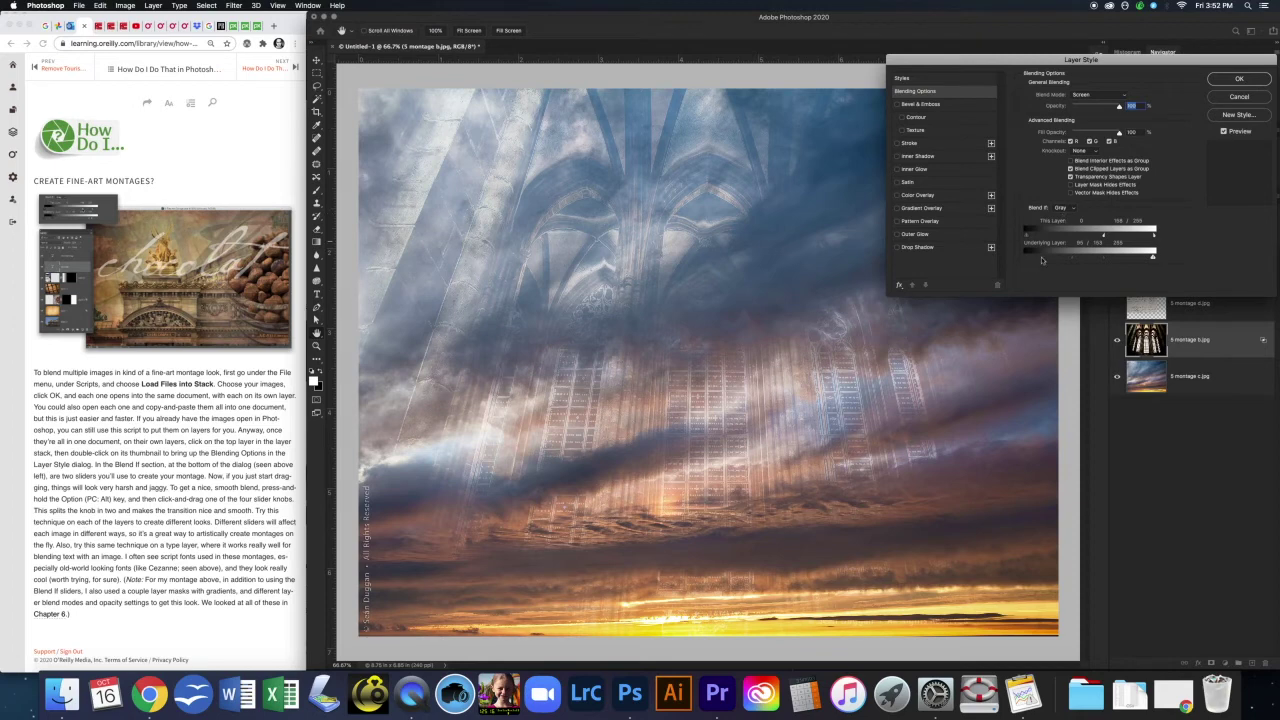
left_click(1235, 80)
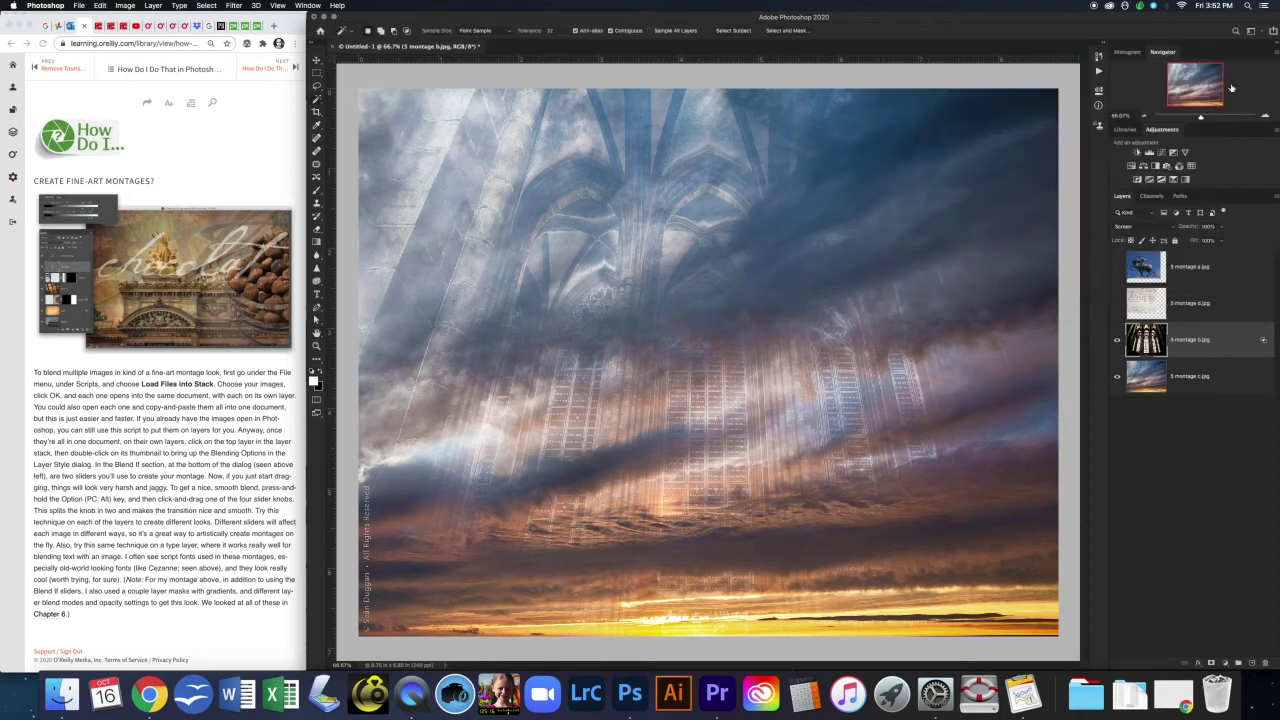
Step: Show the 5 montage a.jpg layer and select its horse-and-rider statue
left_click(1128, 256)
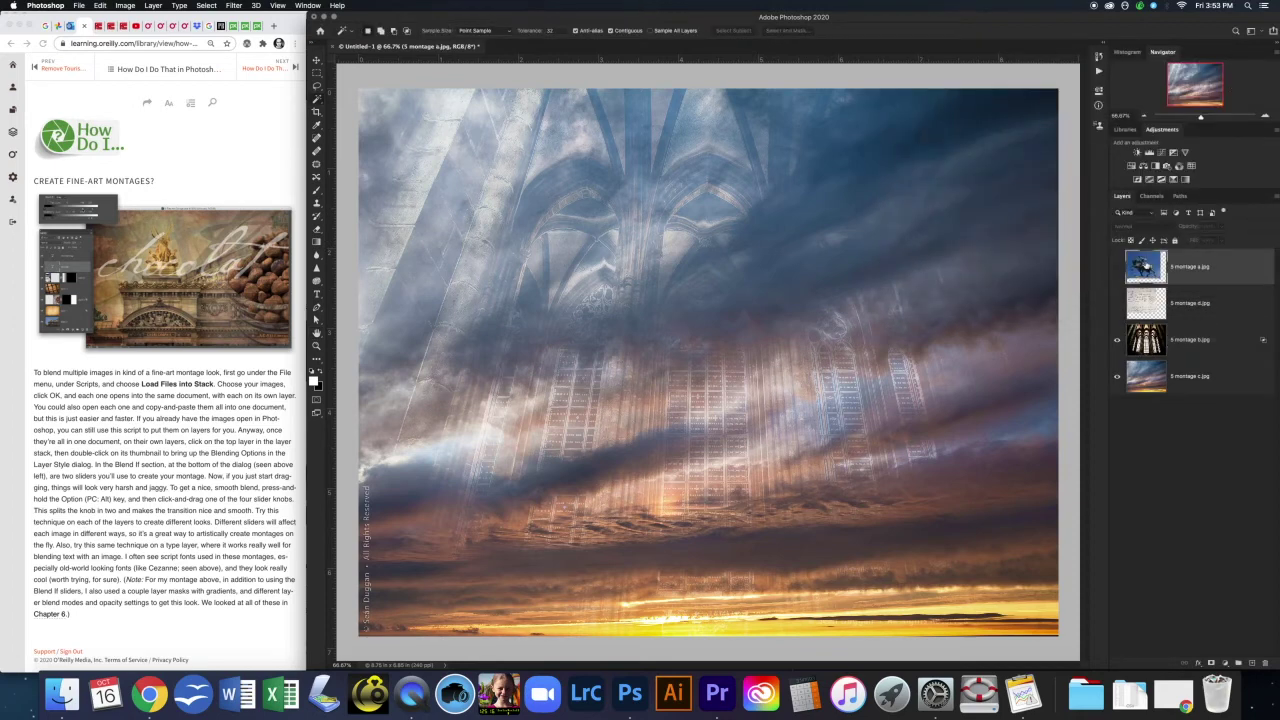
left_click(1118, 268)
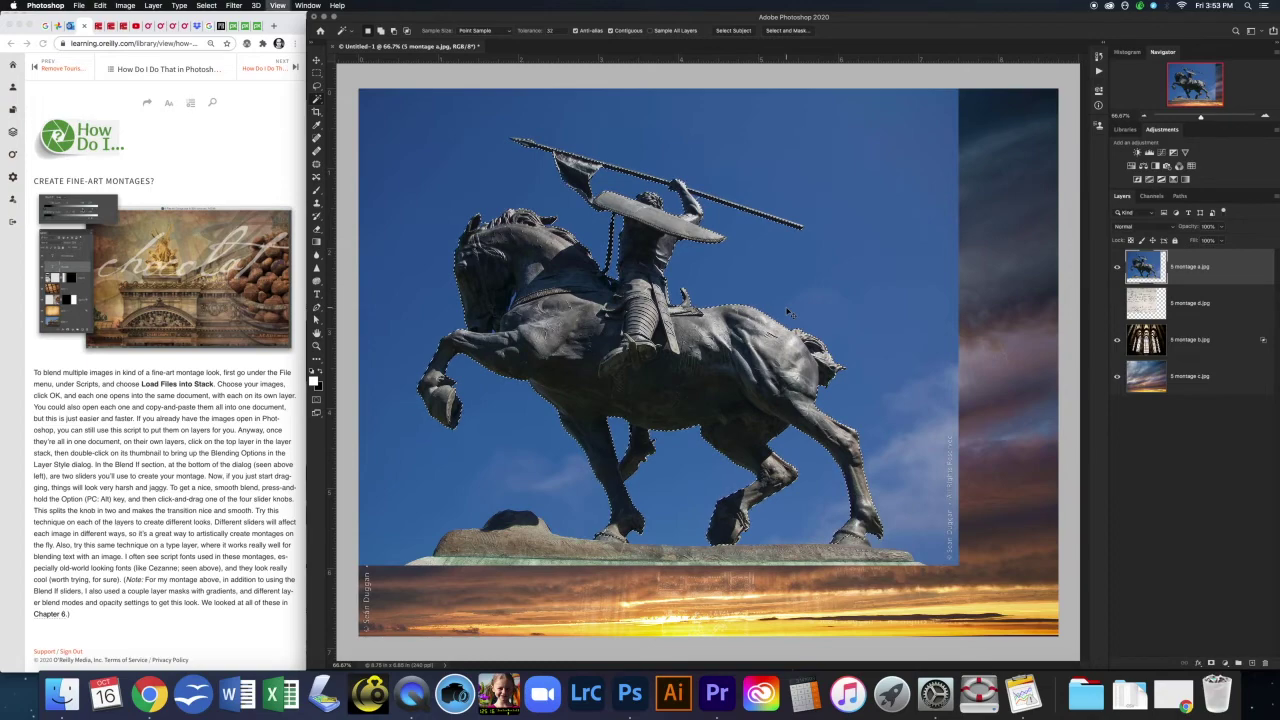
scroll(749, 207, "up", 5)
scroll(749, 207, "left", 5)
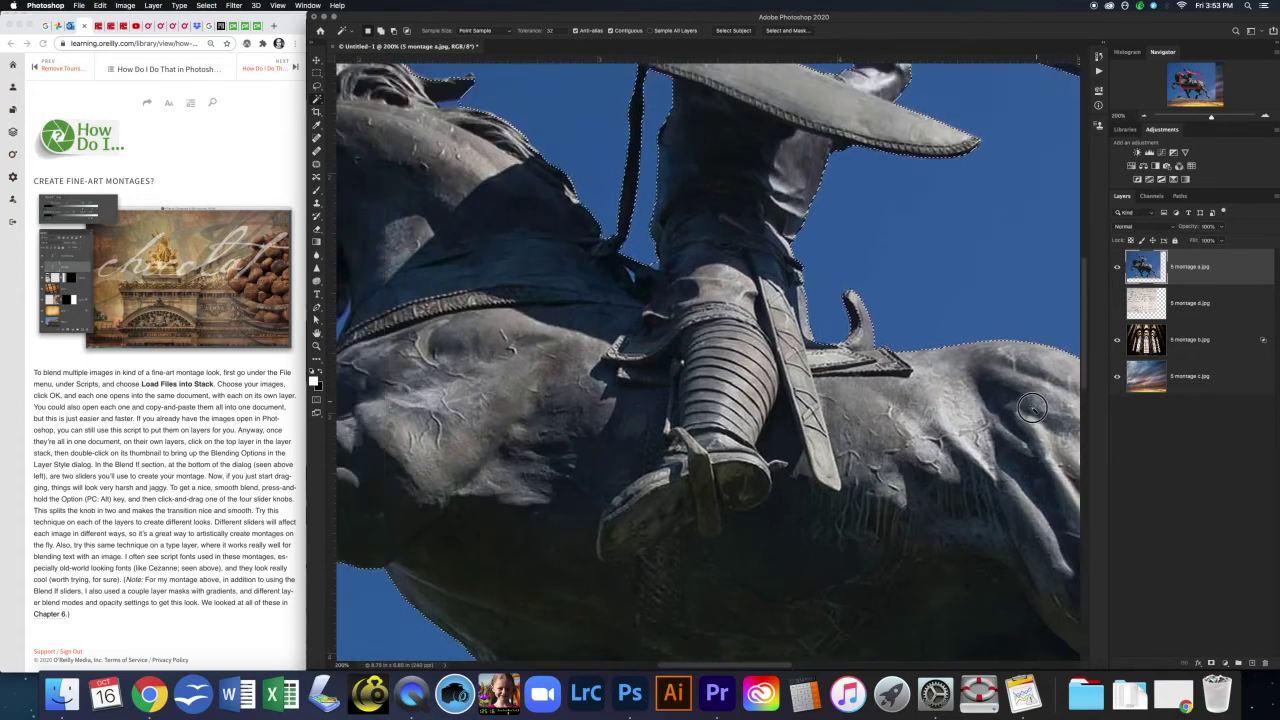
scroll(952, 313, "up", 4)
scroll(952, 313, "left", 4)
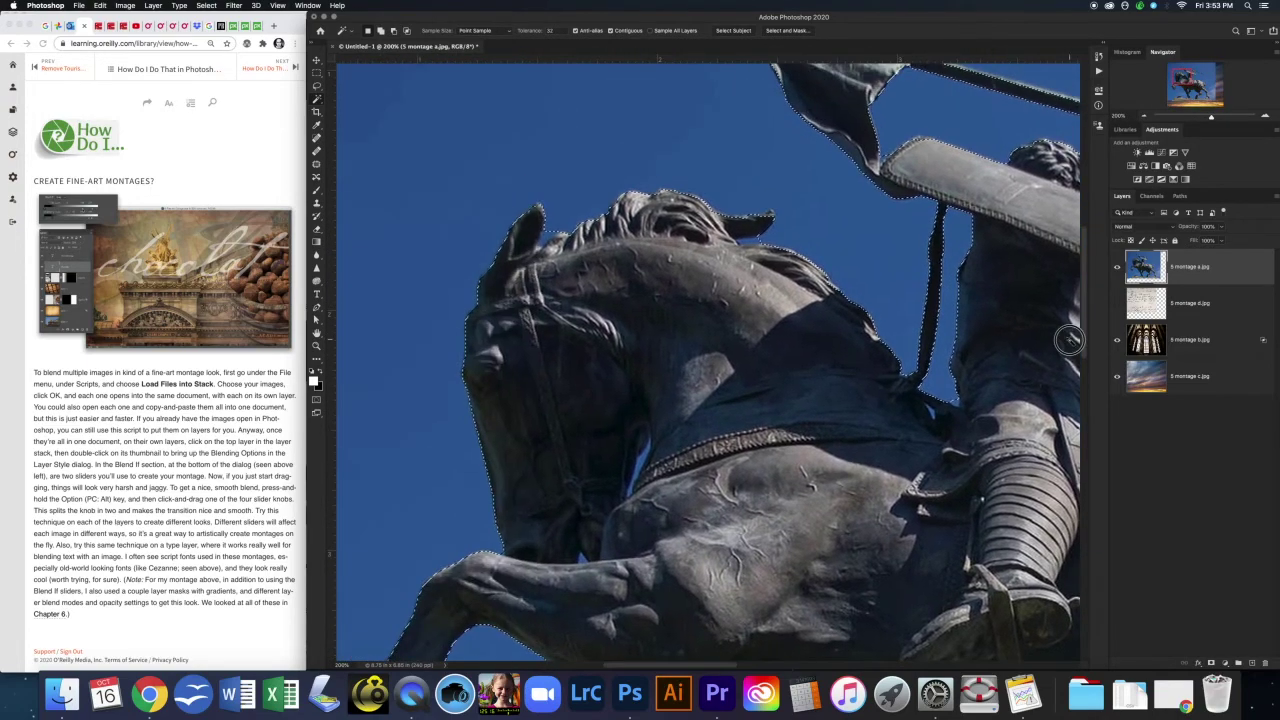
scroll(922, 343, "right", 1)
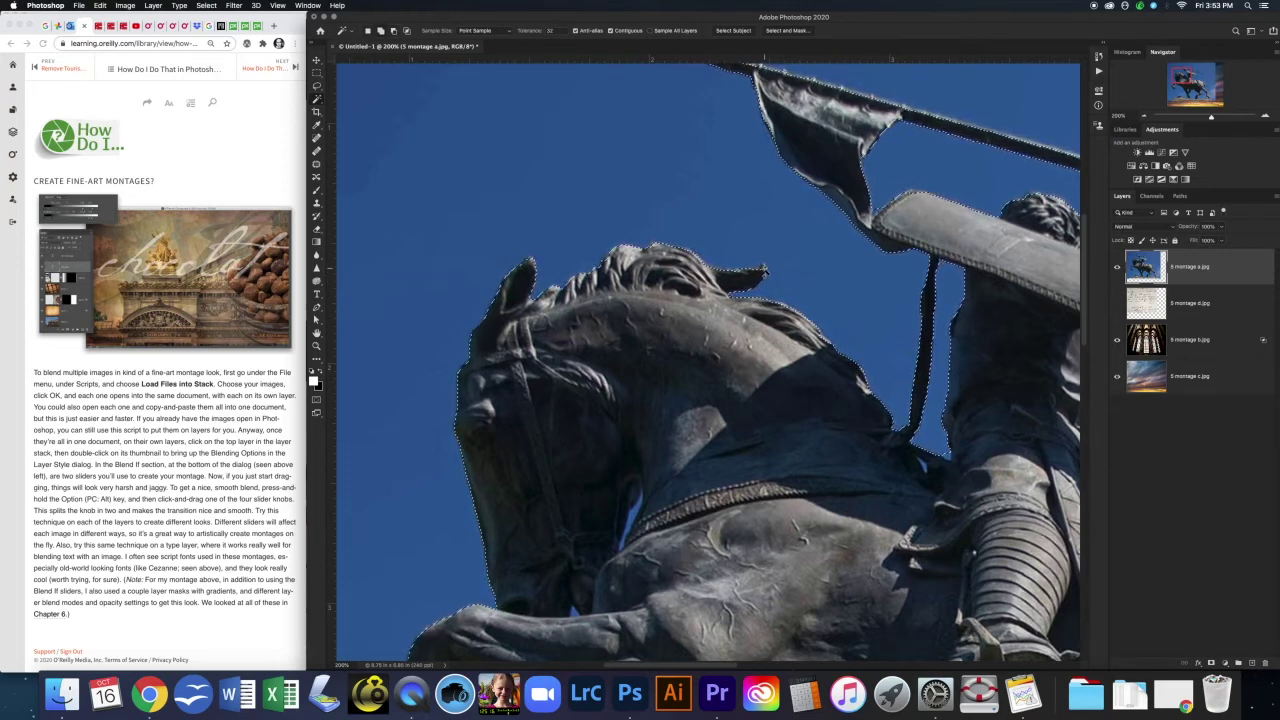
Step: Refine the statue selection with the Magic Wand at the horse's ear and the sky gap between its head and chest
left_click(755, 270)
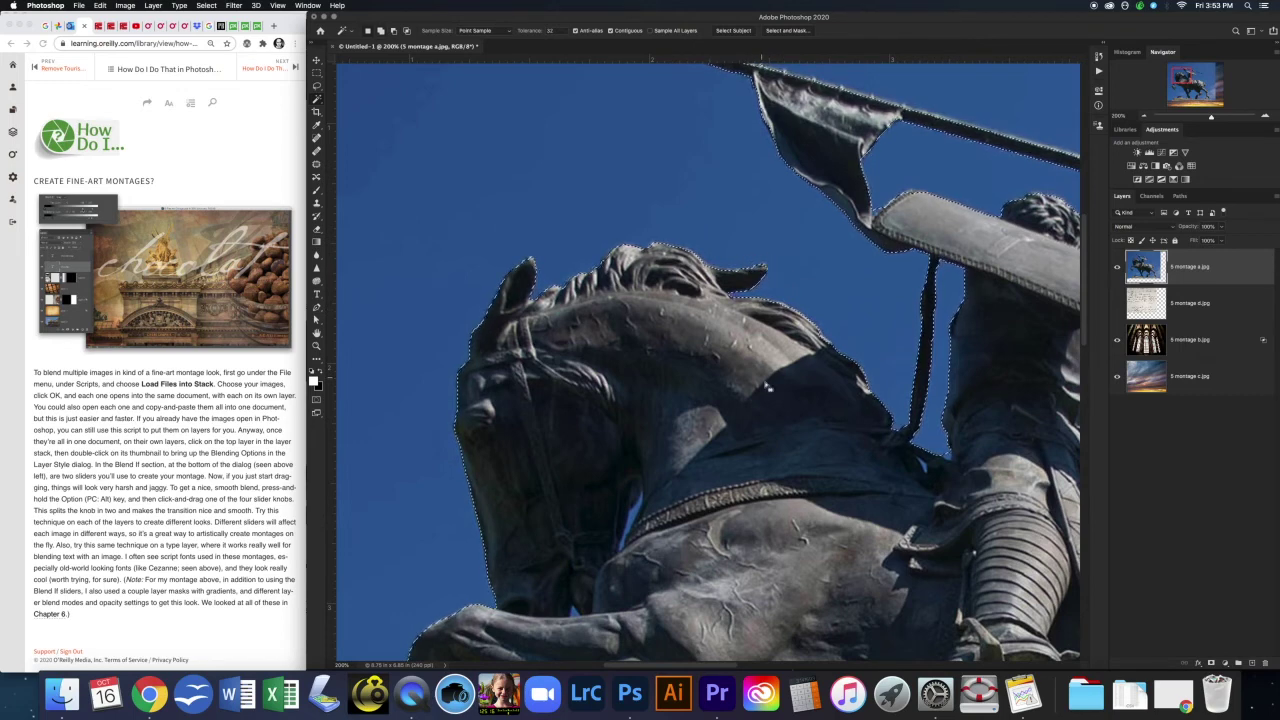
scroll(766, 420, "down", 5)
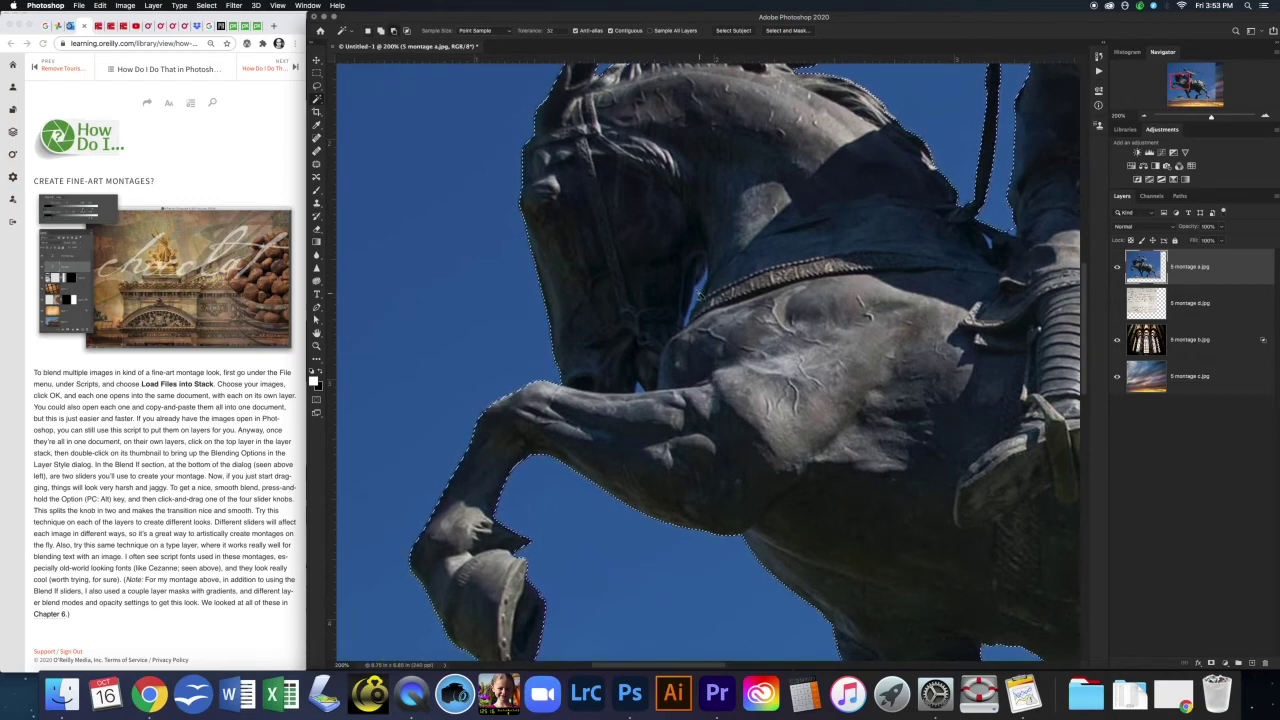
left_click(698, 296, "shift")
Step: Add the pale green ledge beneath the statue's rocky base to the selection with the Magic Wand
scroll(700, 300, "down", 5)
scroll(727, 208, "down", 10)
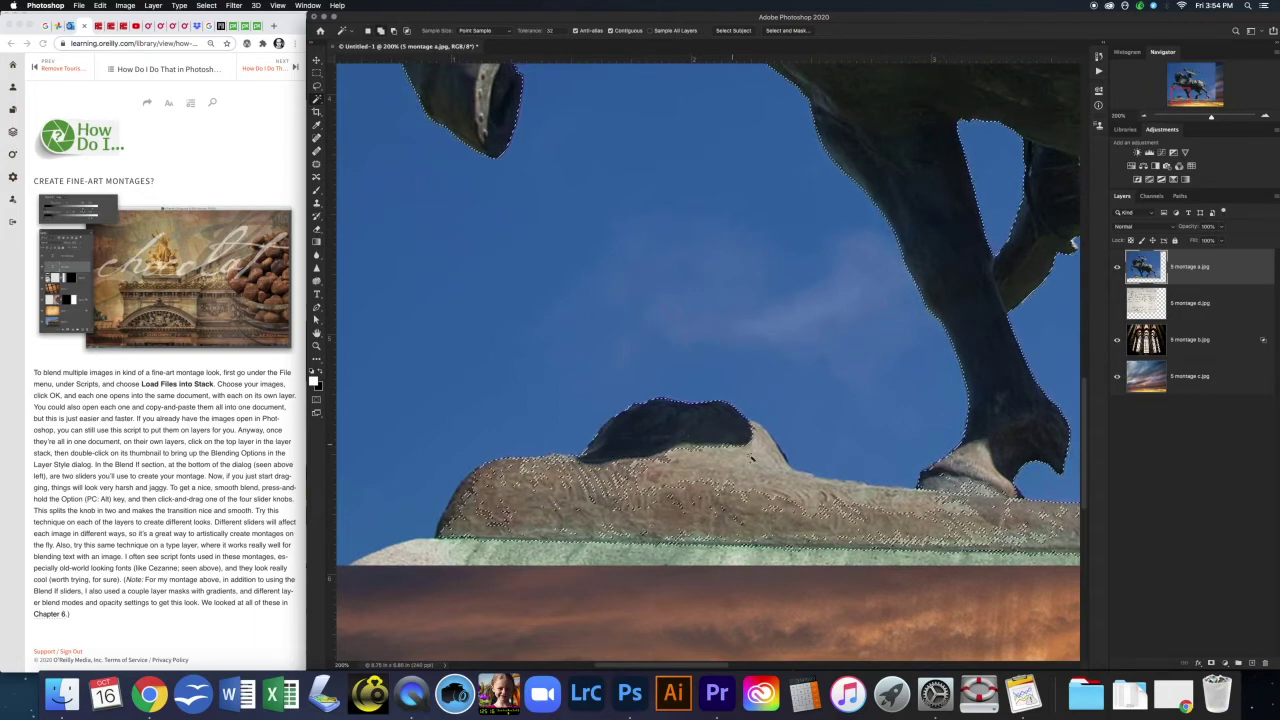
left_click(468, 556)
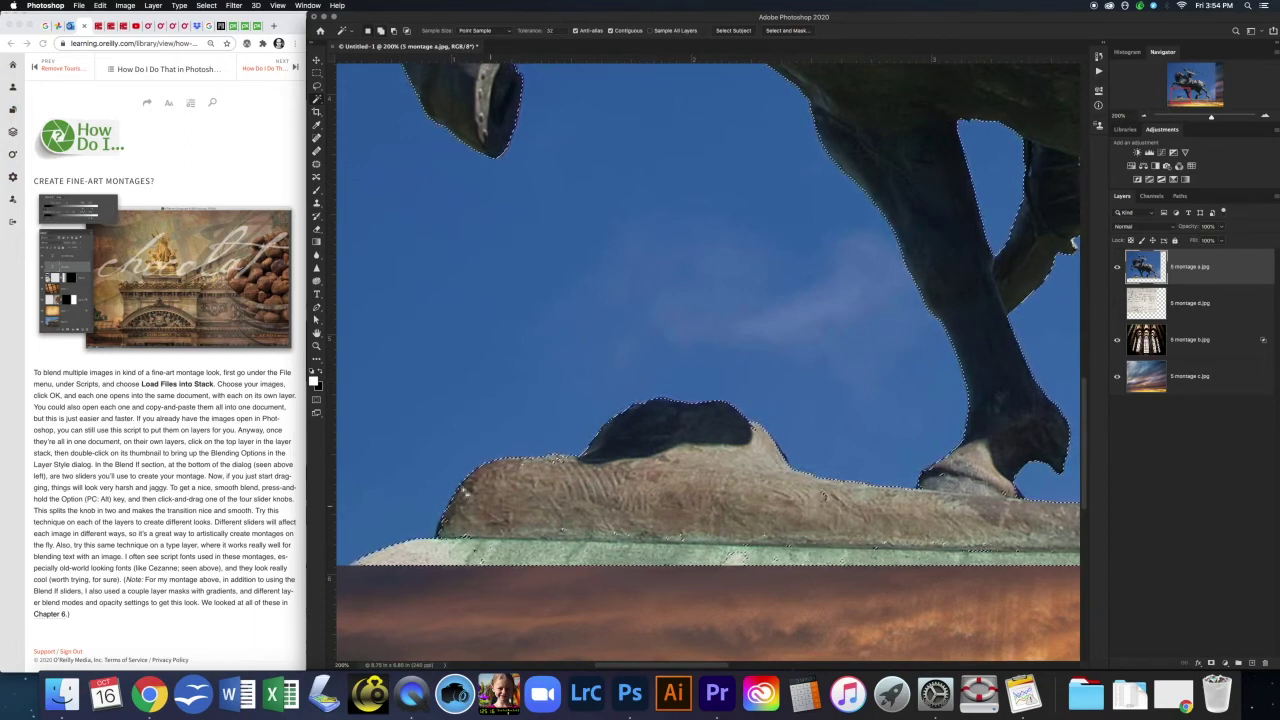
Step: Use the Quick Selection tool to add the remaining areas along the full length of the statue's base
right_click(317, 100)
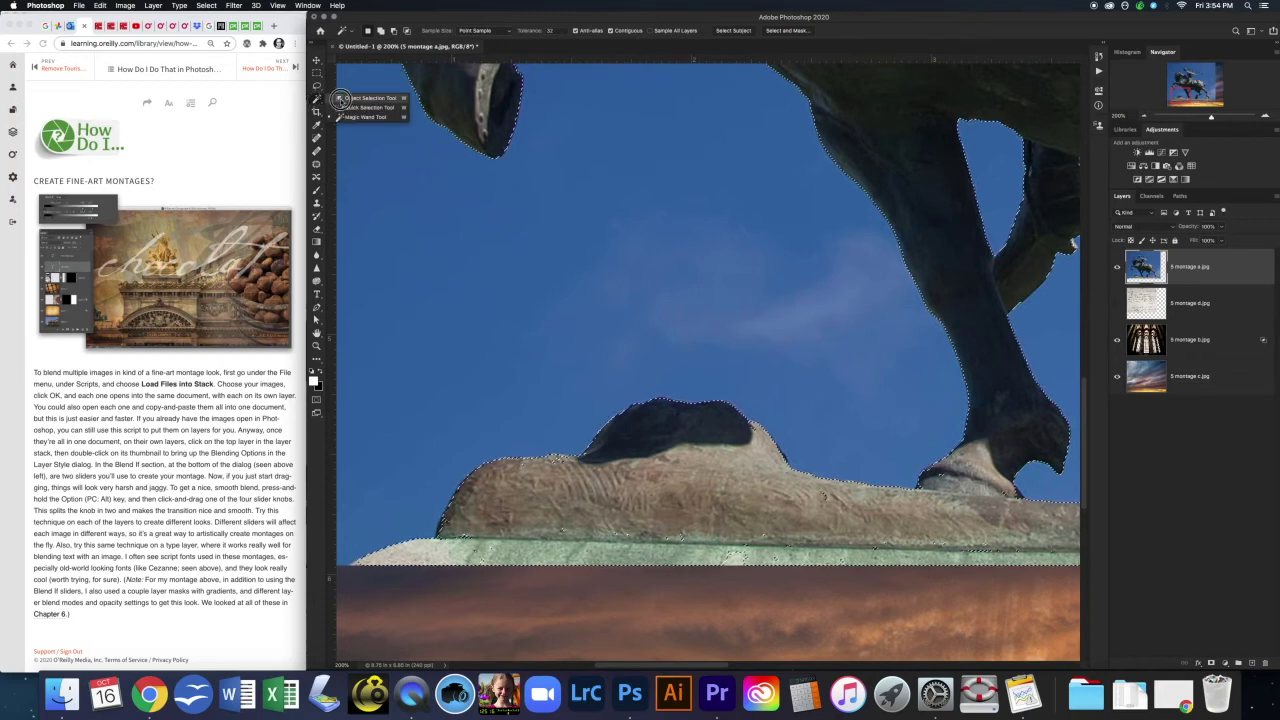
left_click(370, 110)
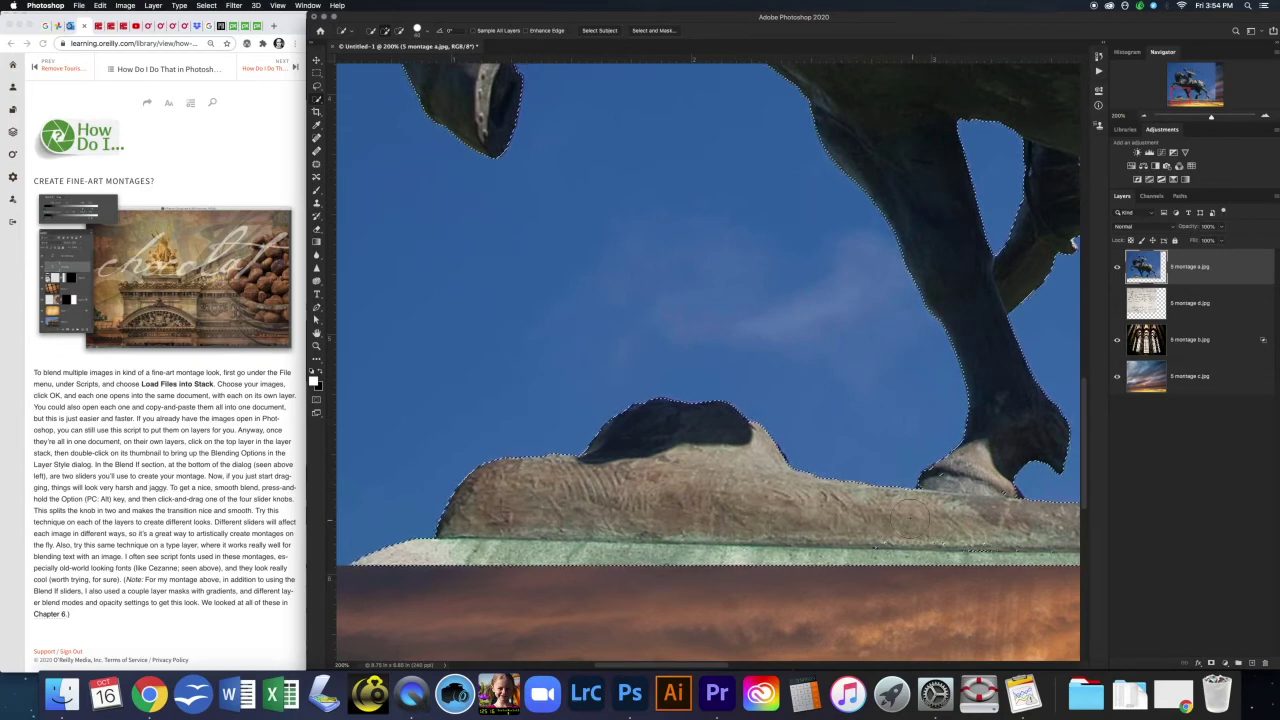
left_click_drag(890, 535, 571, 450)
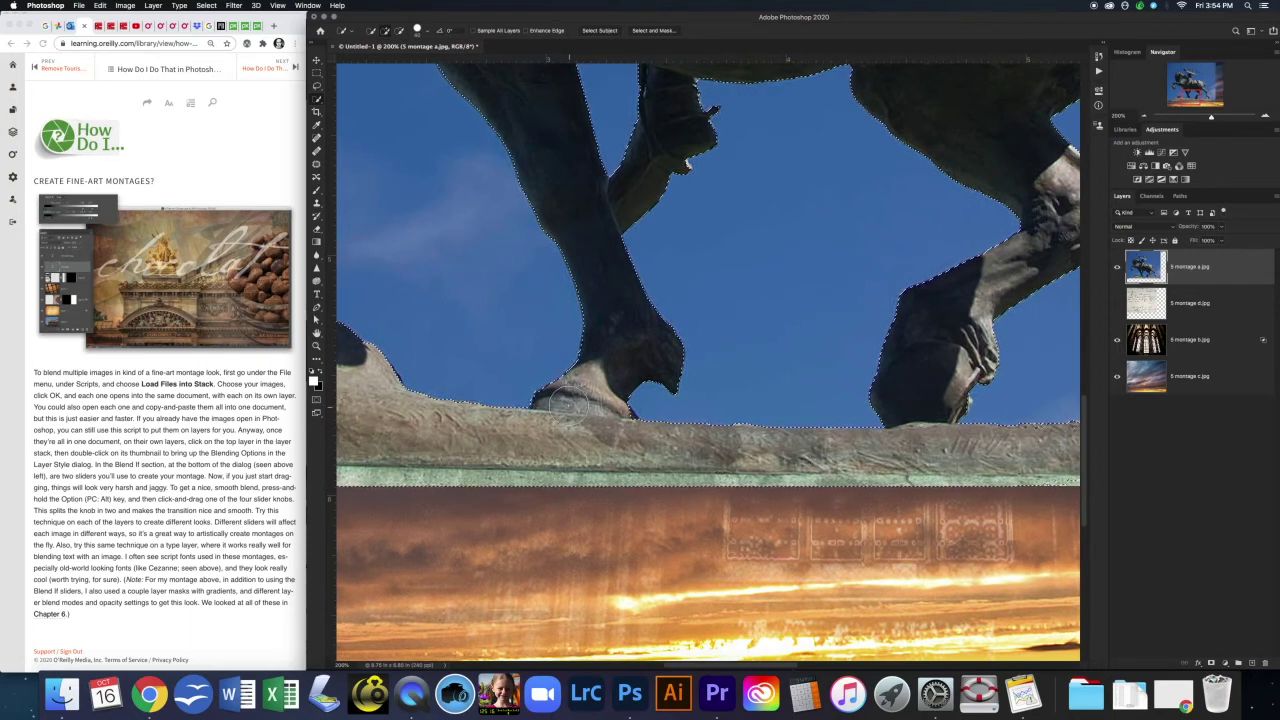
left_click_drag(1025, 420, 785, 455)
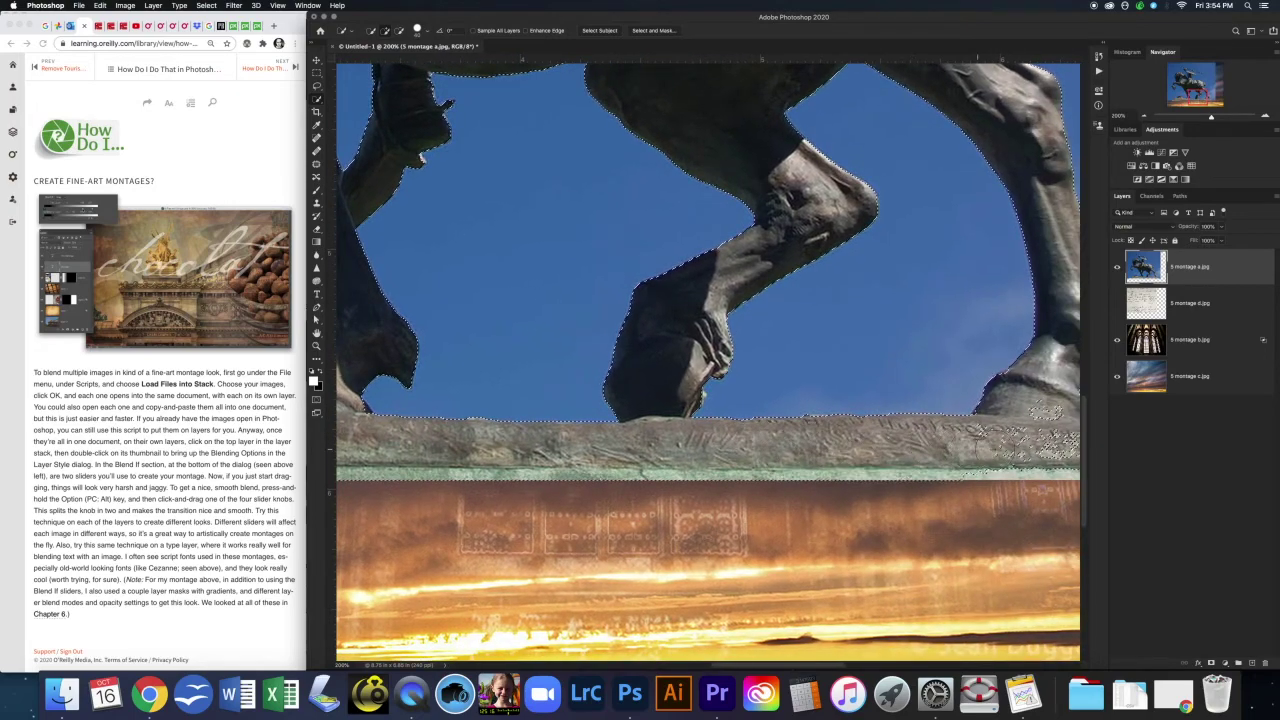
left_click_drag(1040, 445, 760, 440)
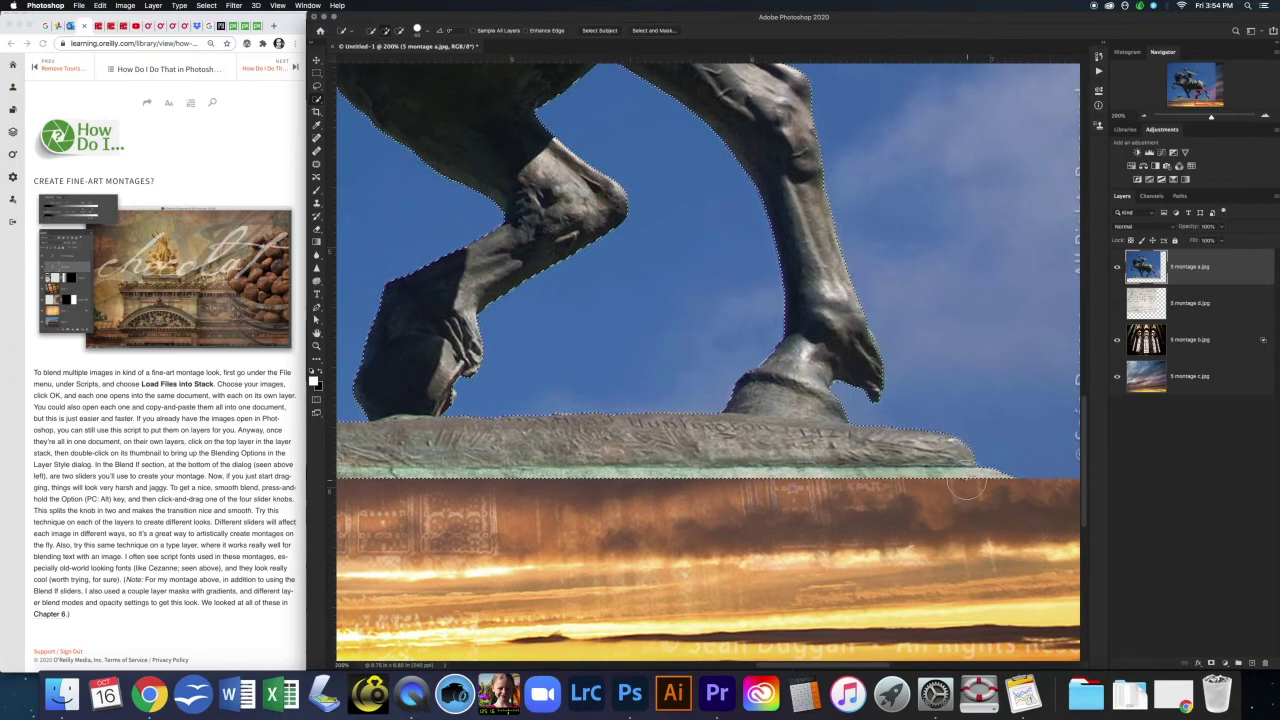
Step: Refine the statue selection with the Magic Wand at the small sky gap between the horse's back and the rider's leg
left_click_drag(841, 287, 856, 299)
scroll(856, 299, "up", 10)
scroll(856, 299, "left", 5)
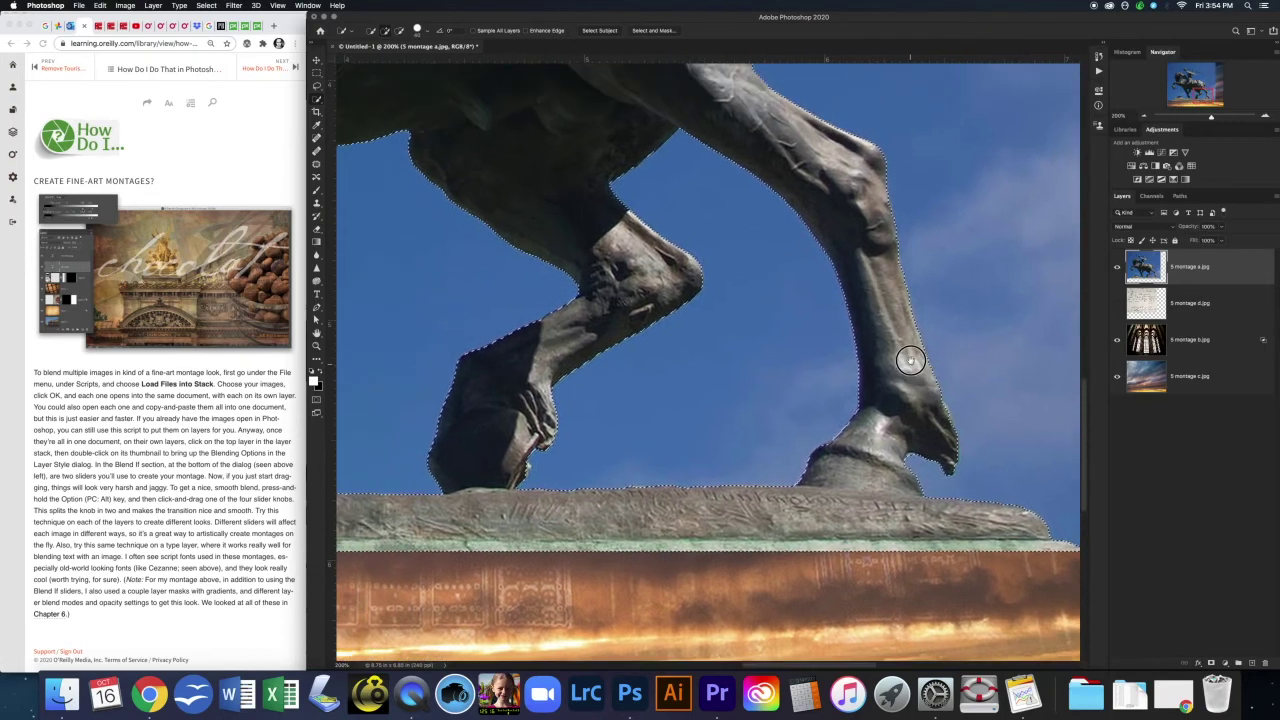
scroll(891, 401, "up", 10)
scroll(891, 401, "left", 8)
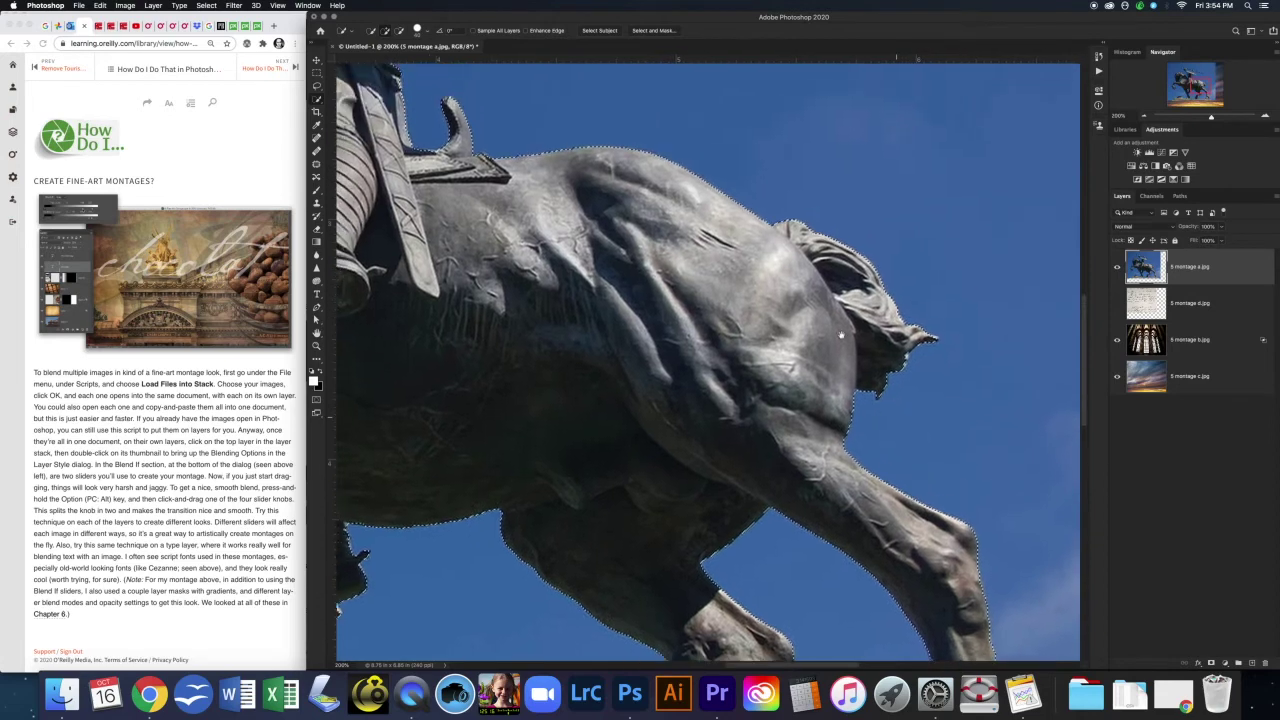
scroll(906, 351, "up", 5)
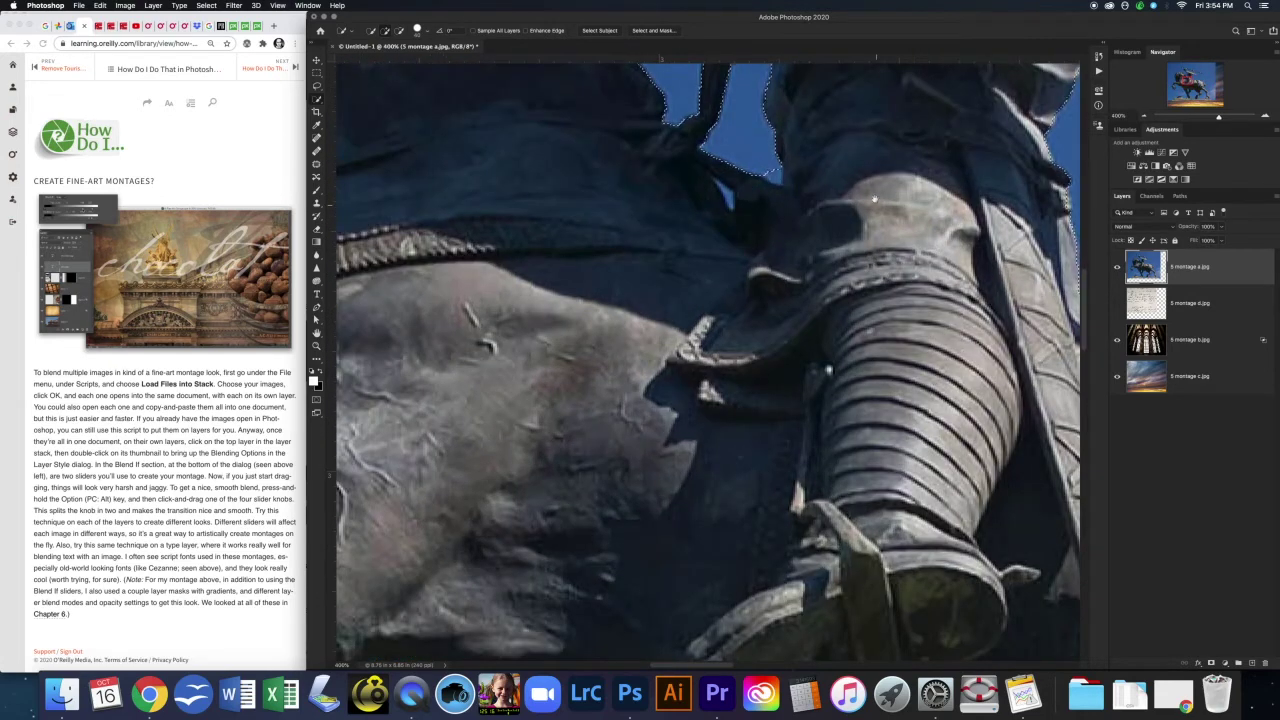
scroll(857, 206, "up", 4)
scroll(857, 206, "left", 2)
left_click(317, 98)
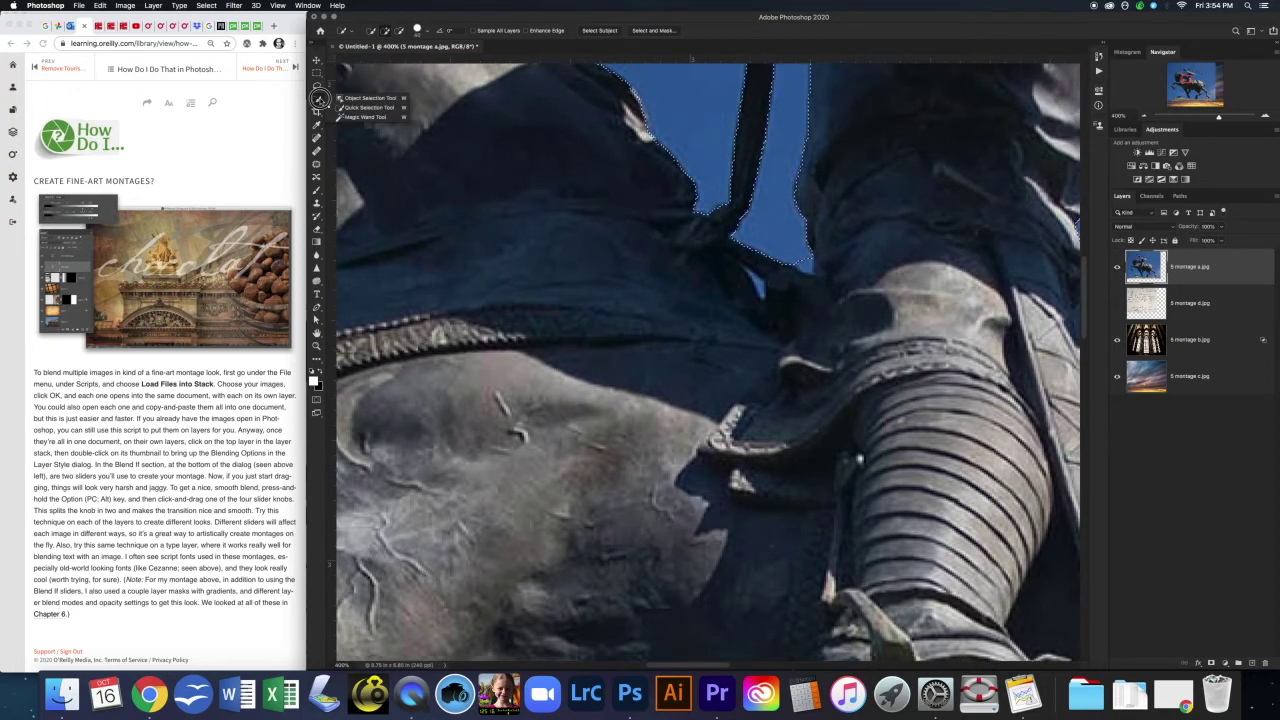
left_click(368, 116)
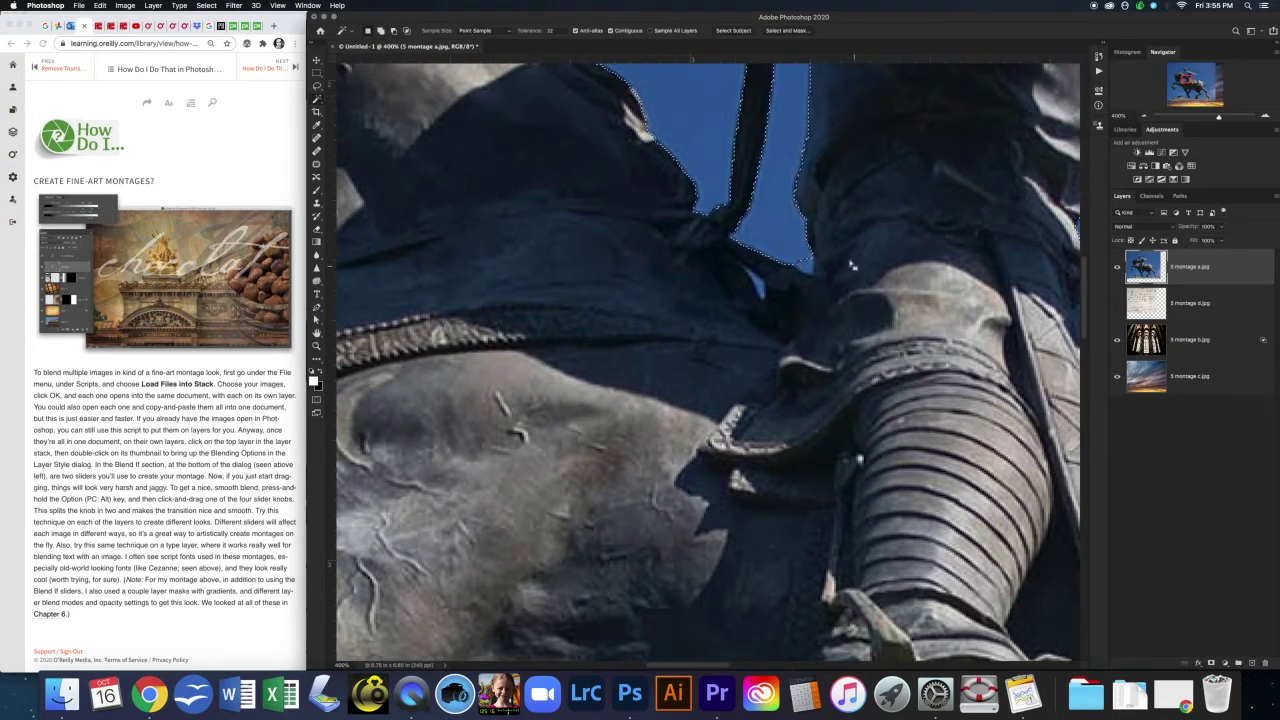
left_click(762, 287, "shift")
Step: Examine the selection edge around the rider, his shield and raised arm, and along the length of the spear
left_click_drag(929, 160, 874, 251)
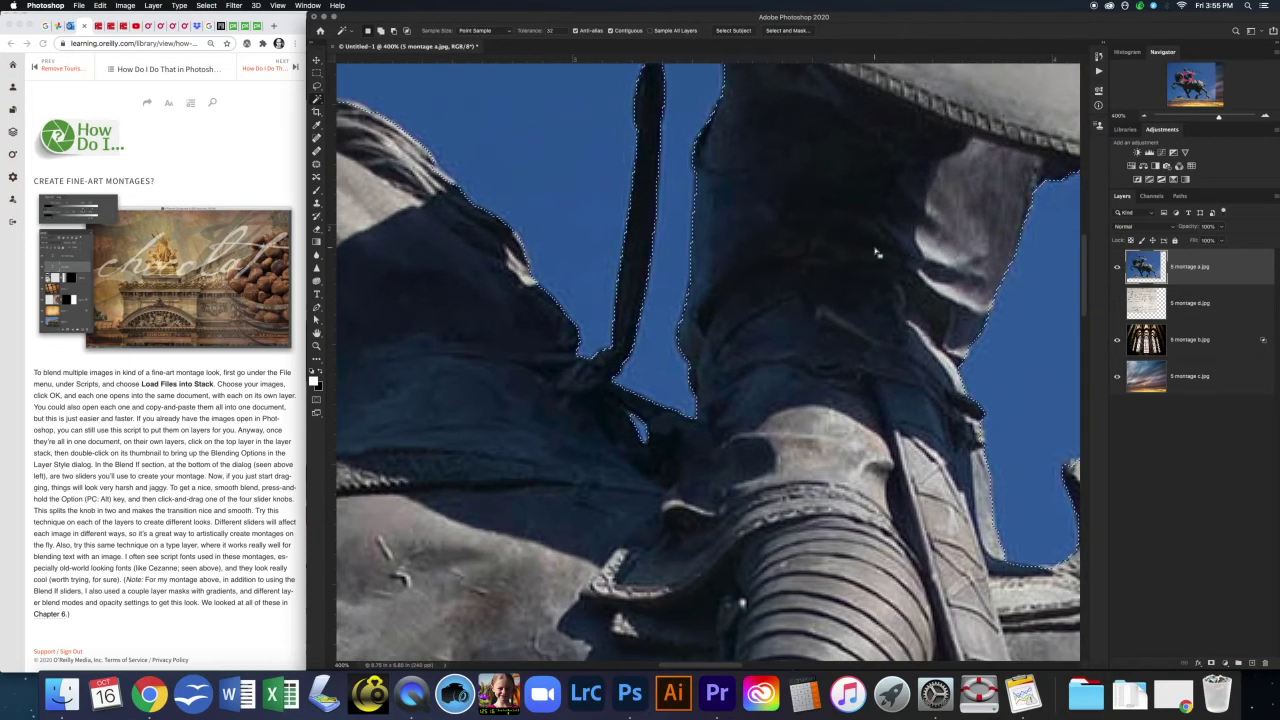
left_click_drag(1008, 292, 790, 495)
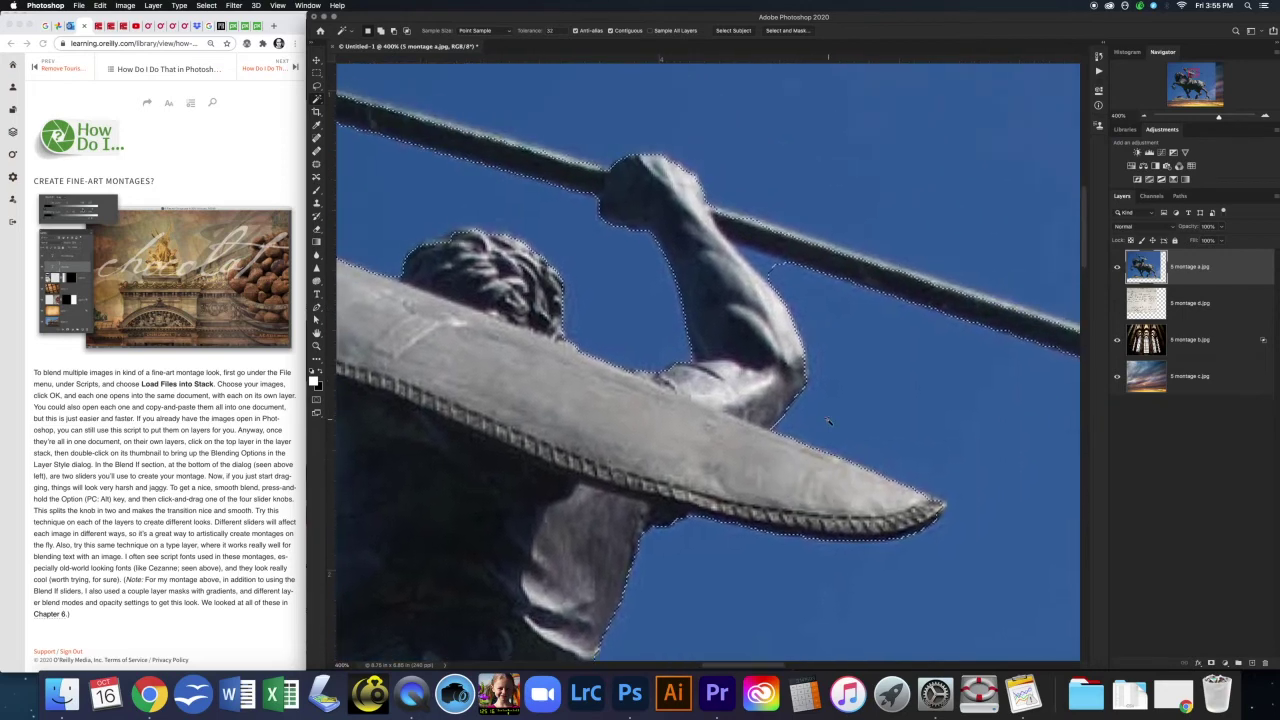
scroll(768, 268, "right", 5)
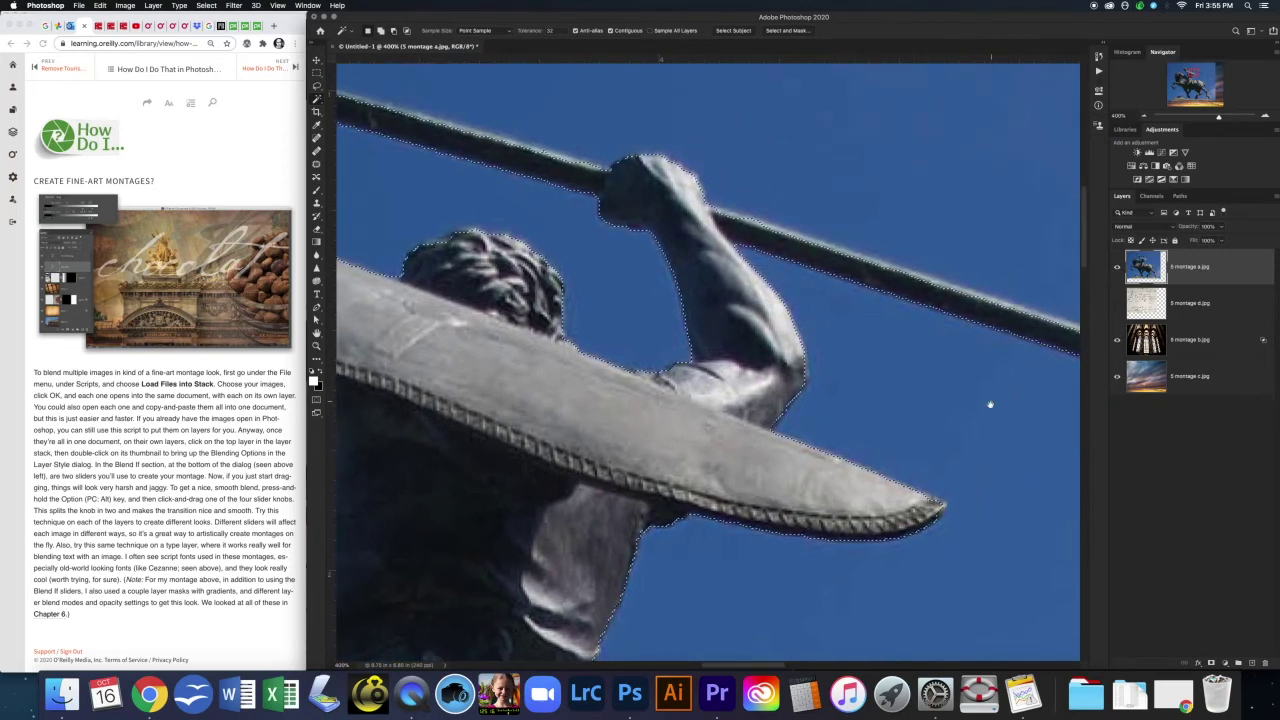
left_click_drag(783, 423, 1014, 491)
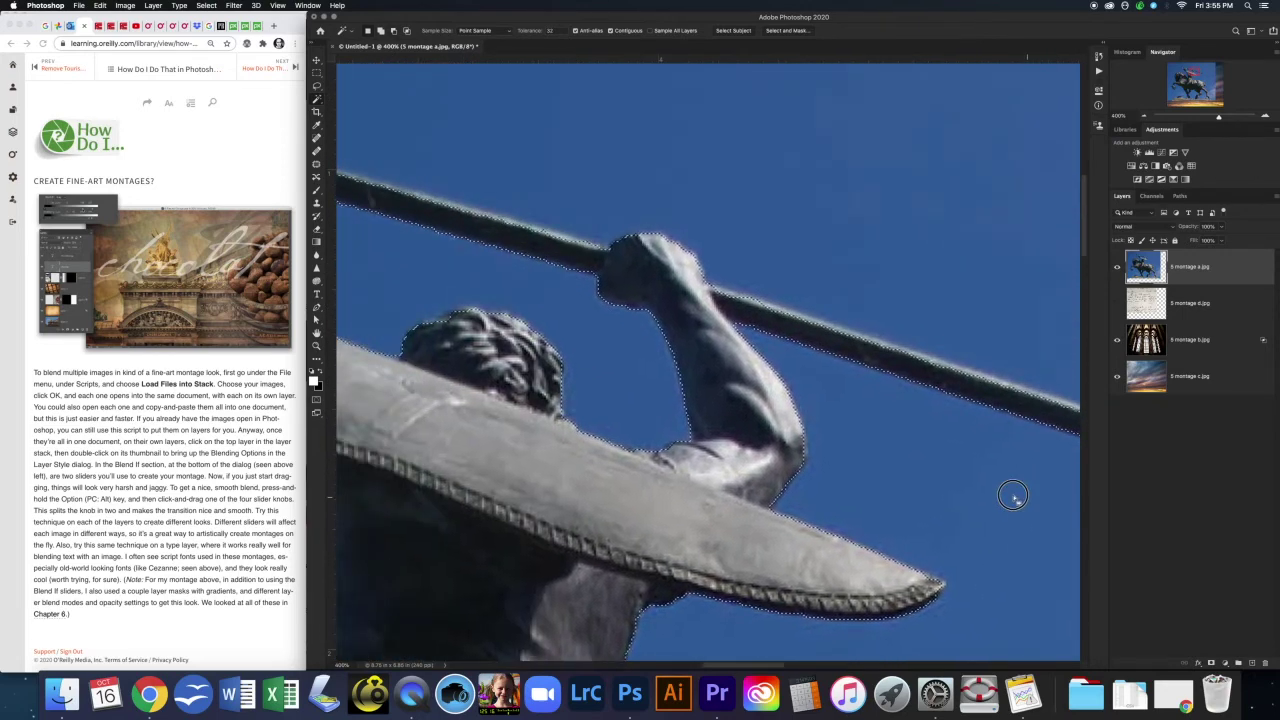
left_click_drag(763, 277, 545, 320)
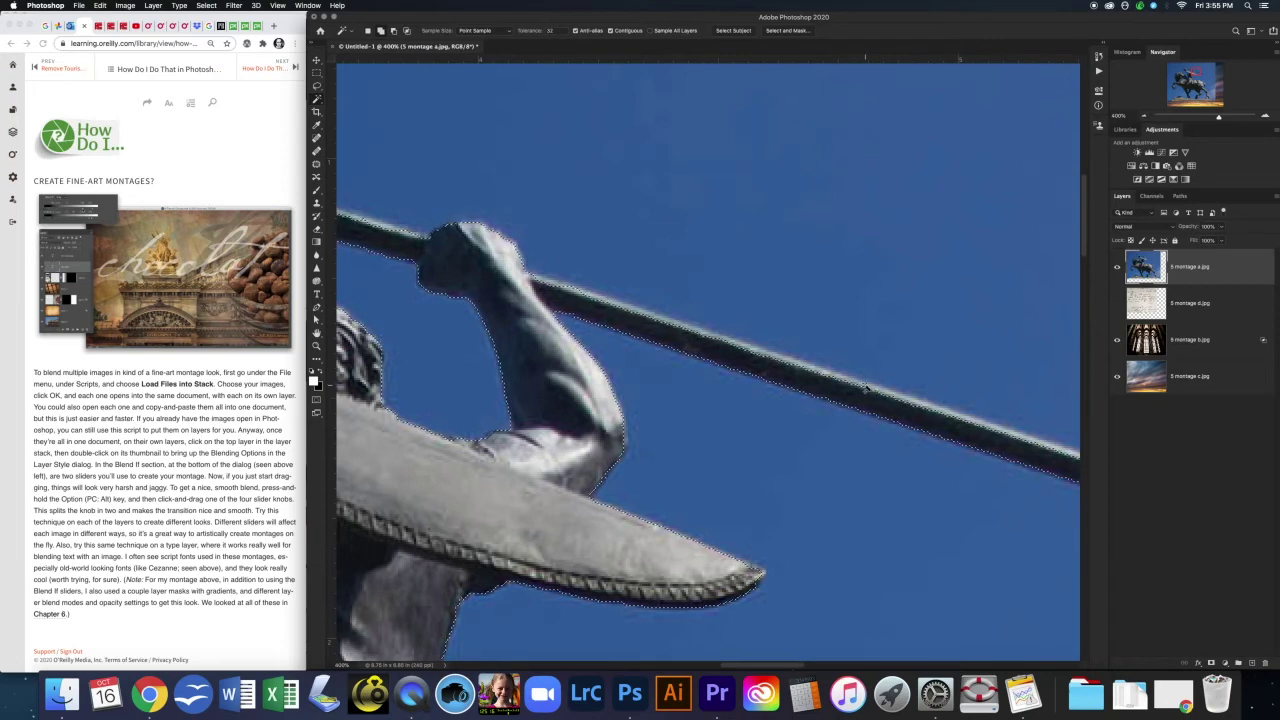
left_click_drag(920, 420, 737, 366)
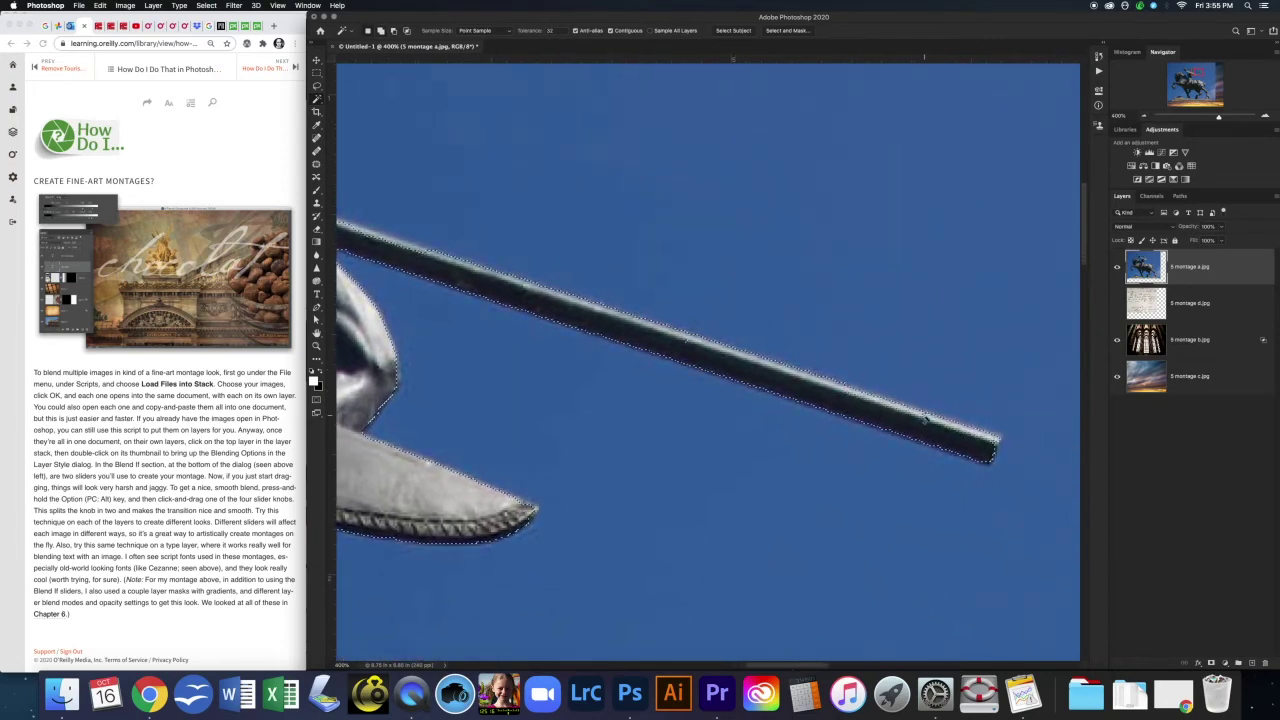
left_click_drag(736, 384, 1020, 457)
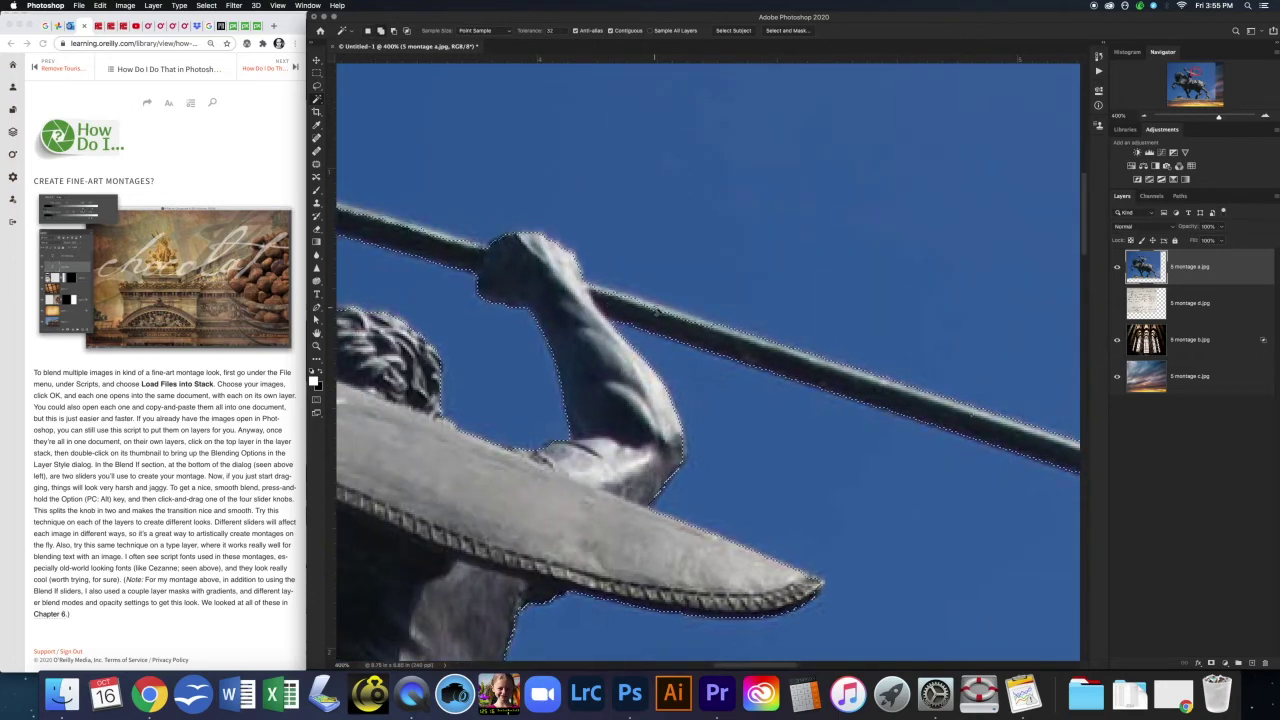
left_click_drag(671, 314, 975, 400)
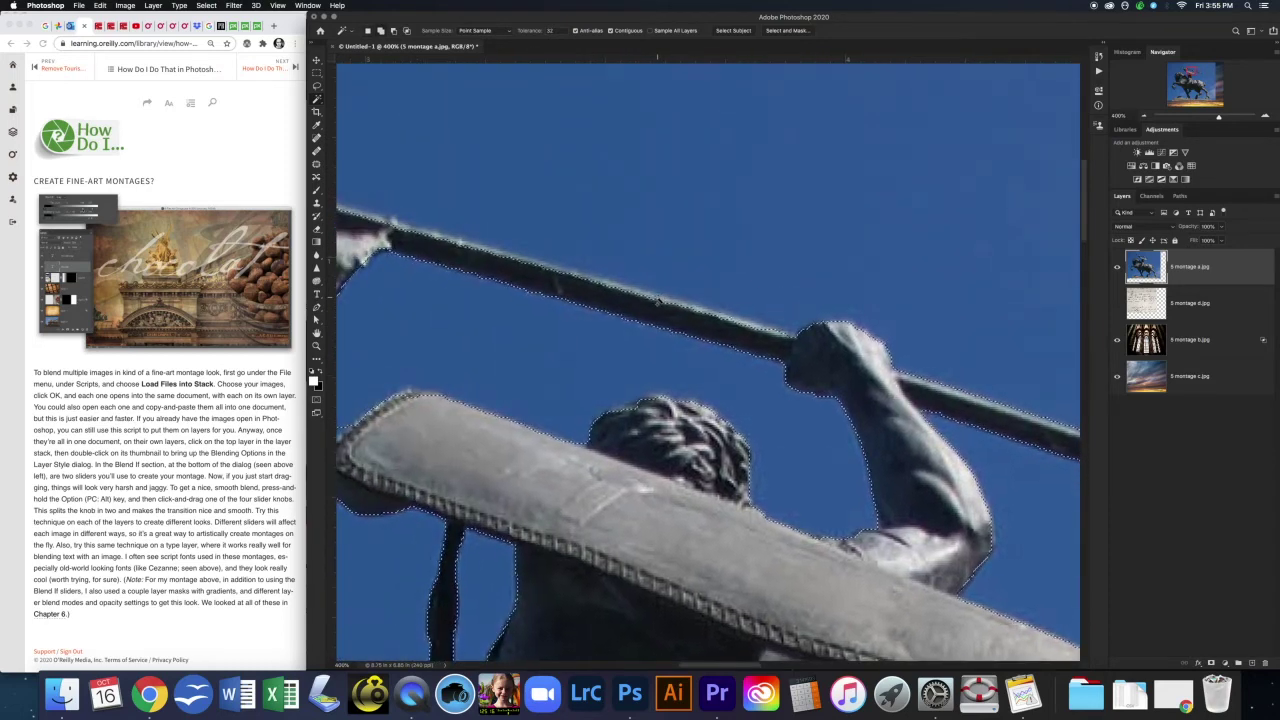
mouse_move(755, 329)
left_mouse_down()
mouse_move(464, 264)
mouse_move(880, 362)
left_mouse_up()
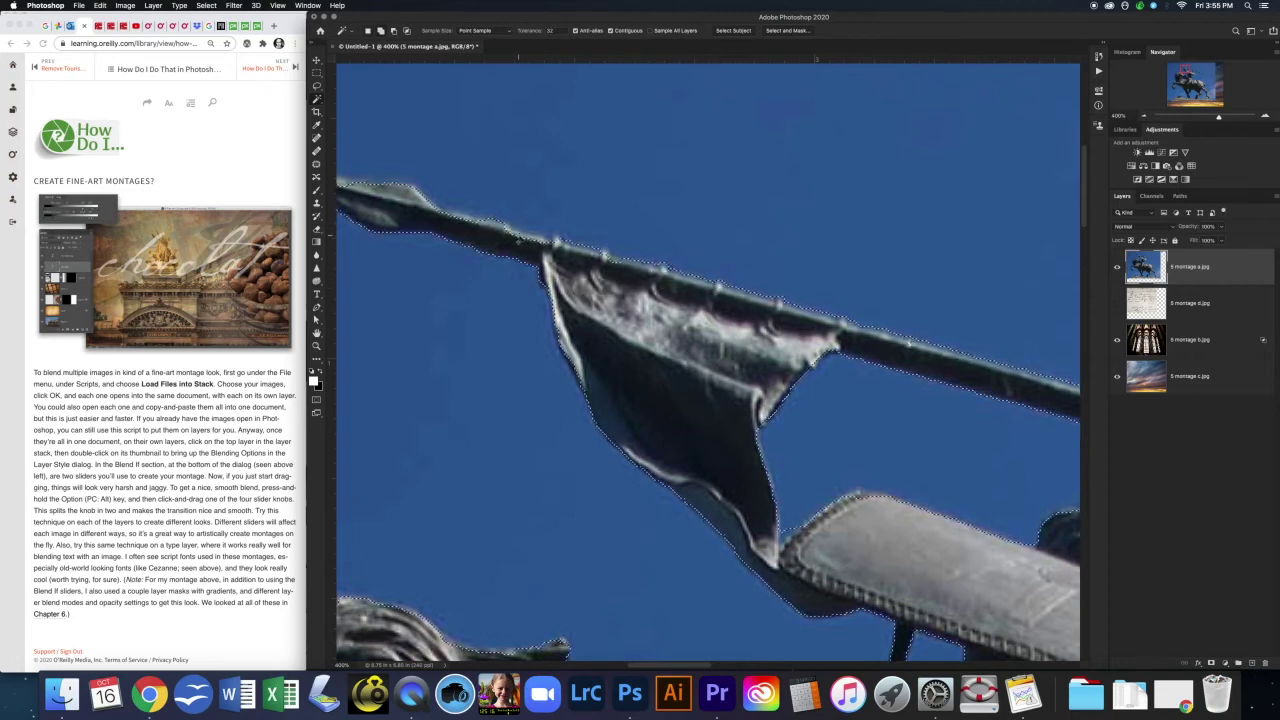
Step: Touch up the statue selection at the spearhead beyond the banner with the Magic Wand
scroll(528, 243, "left", 2)
scroll(528, 243, "left", 10)
scroll(528, 243, "up", 2)
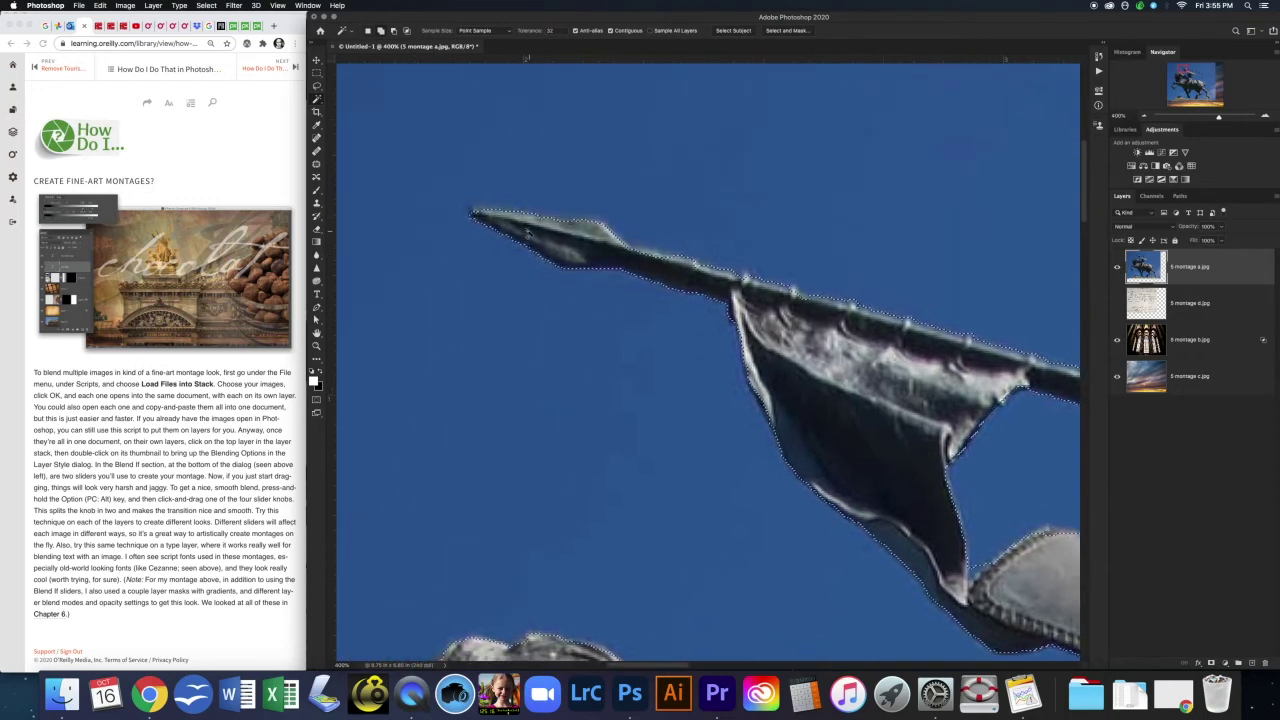
left_click(533, 209, "shift")
Step: Refine the statue's edge in Select and Mask with a larger Radius and Smart Radius enabled, and output it to a layer mask
key("super+minus")
key("super+minus")
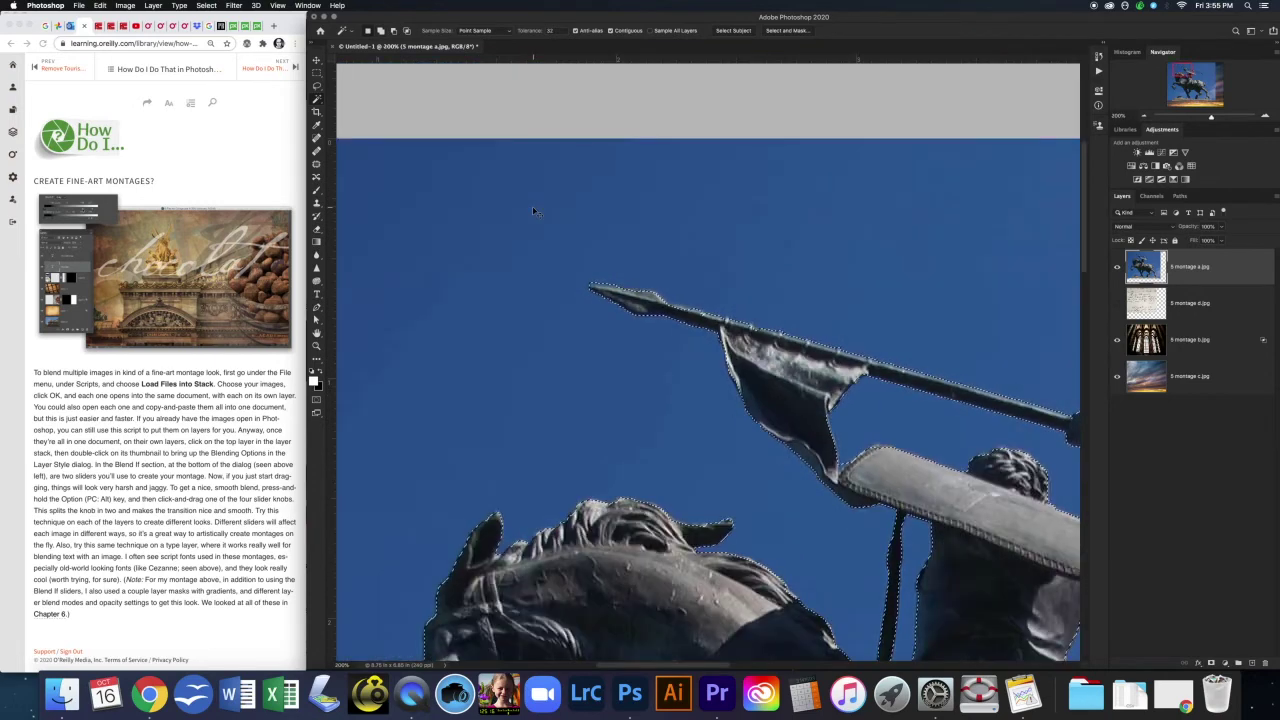
key("super+minus")
key("super+minus")
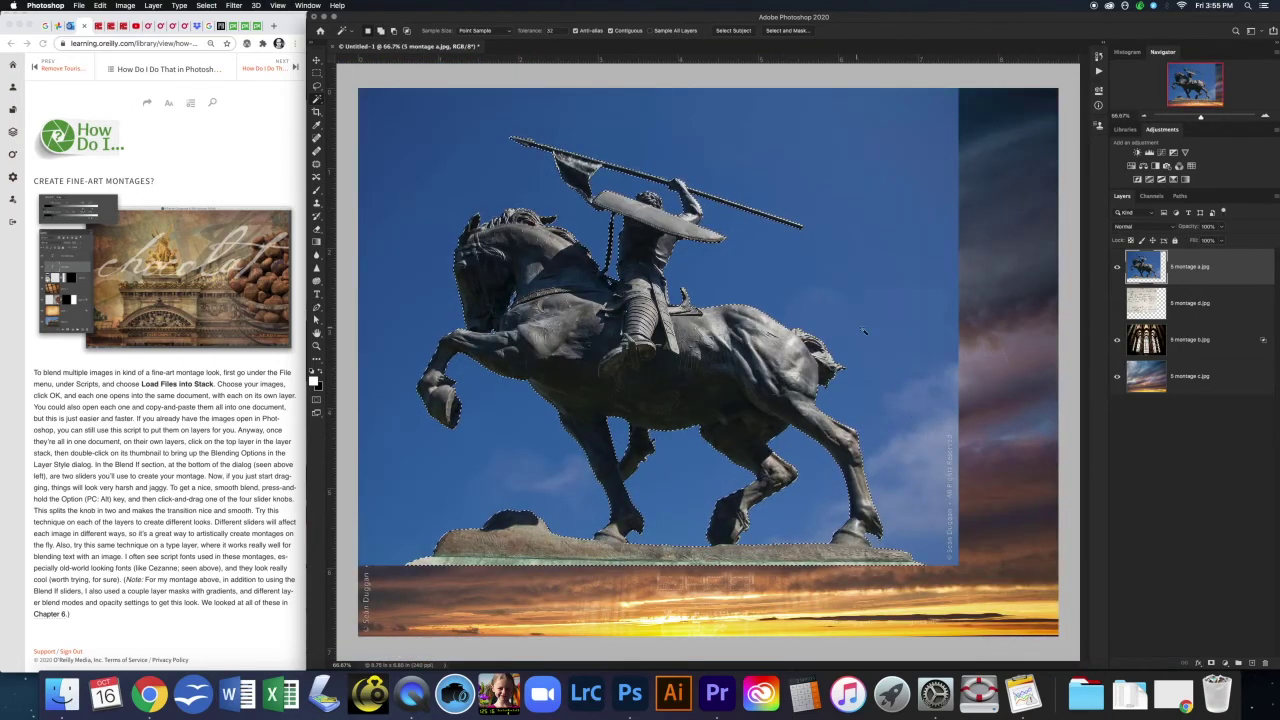
left_click(786, 30)
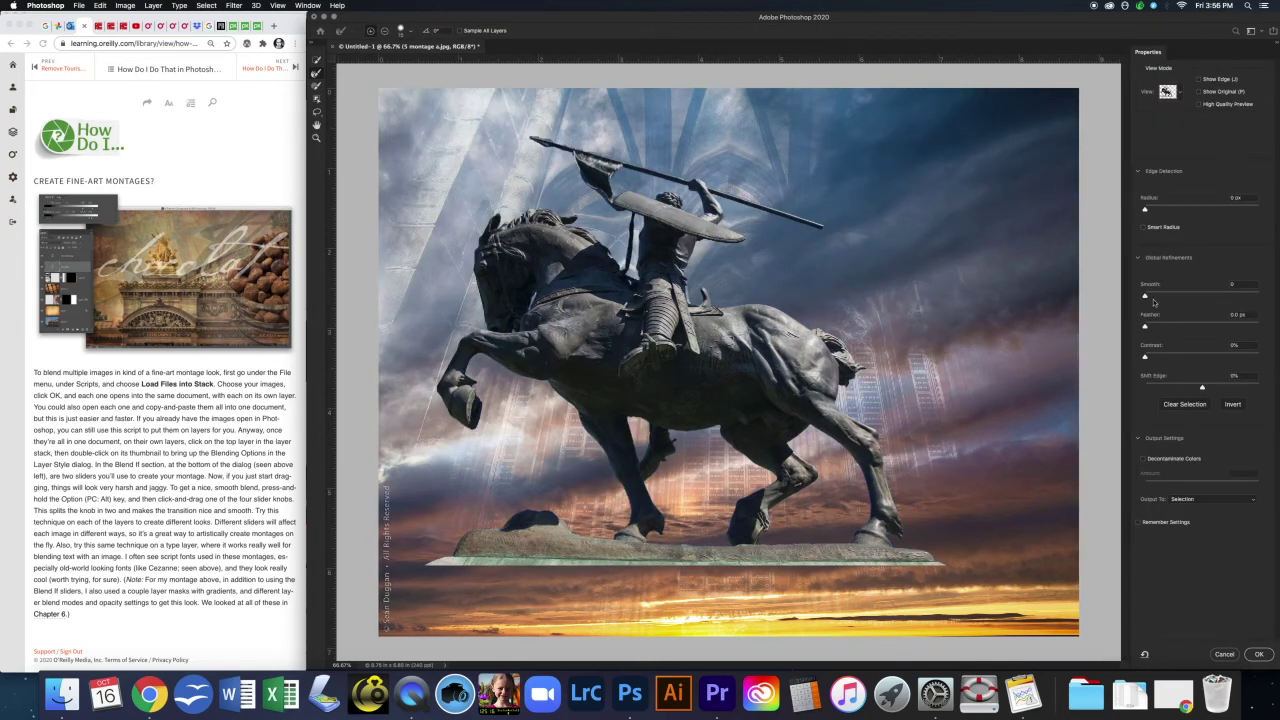
left_click_drag(1146, 212, 1152, 214)
left_click_drag(1151, 212, 1166, 210)
left_click(1195, 502)
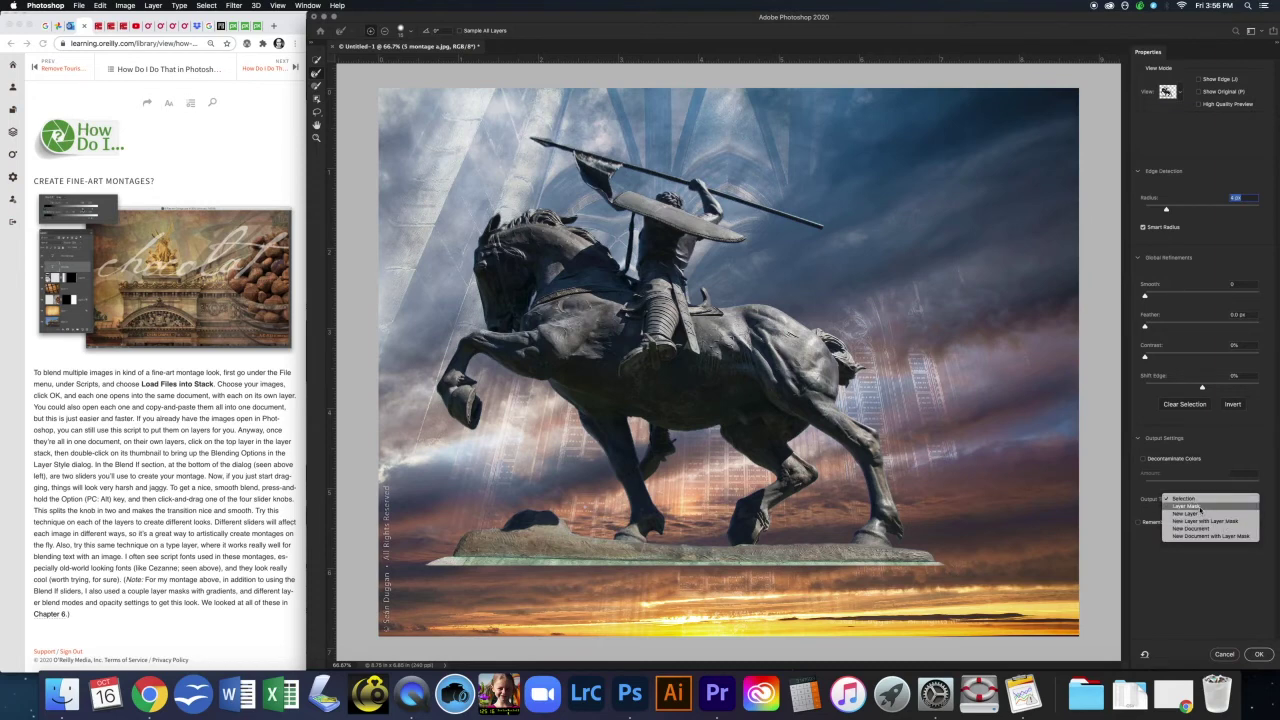
left_click(1200, 507)
left_click(1259, 654)
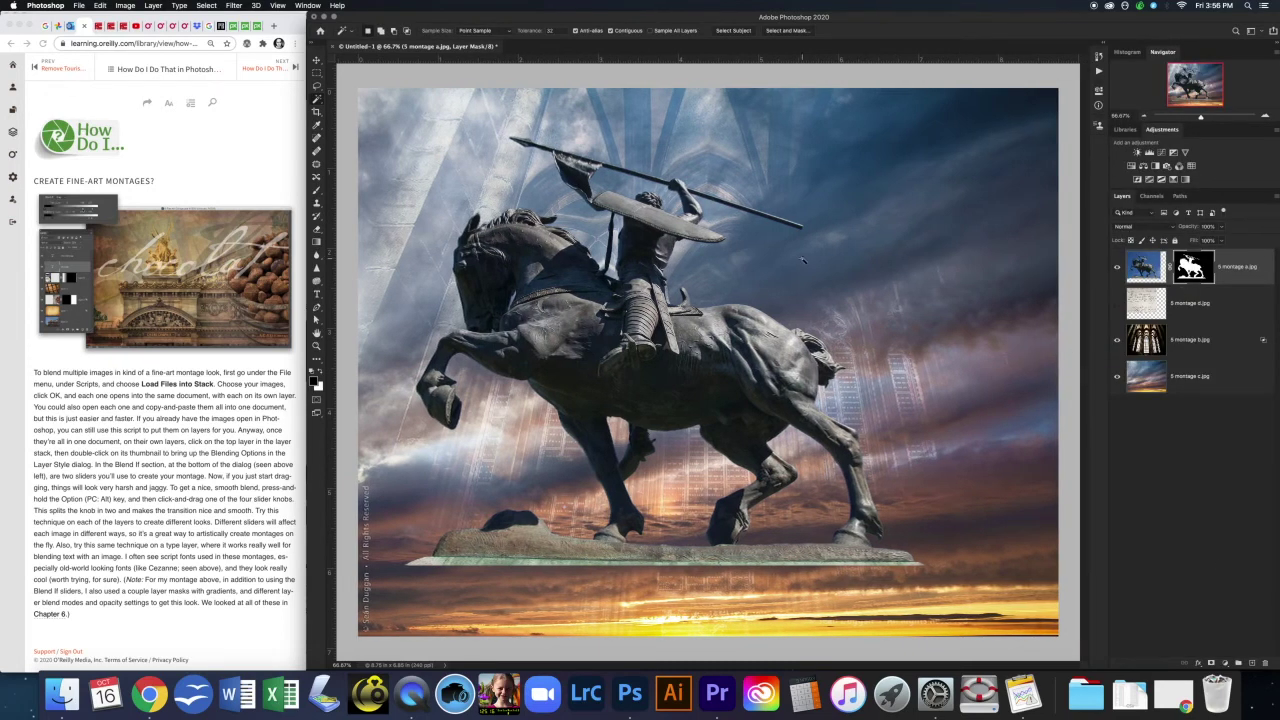
Step: Move the masked statue down until its rocky base meets the lower canvas edge, and target the layer's image instead of its mask
key("v")
left_click_drag(645, 336, 680, 420)
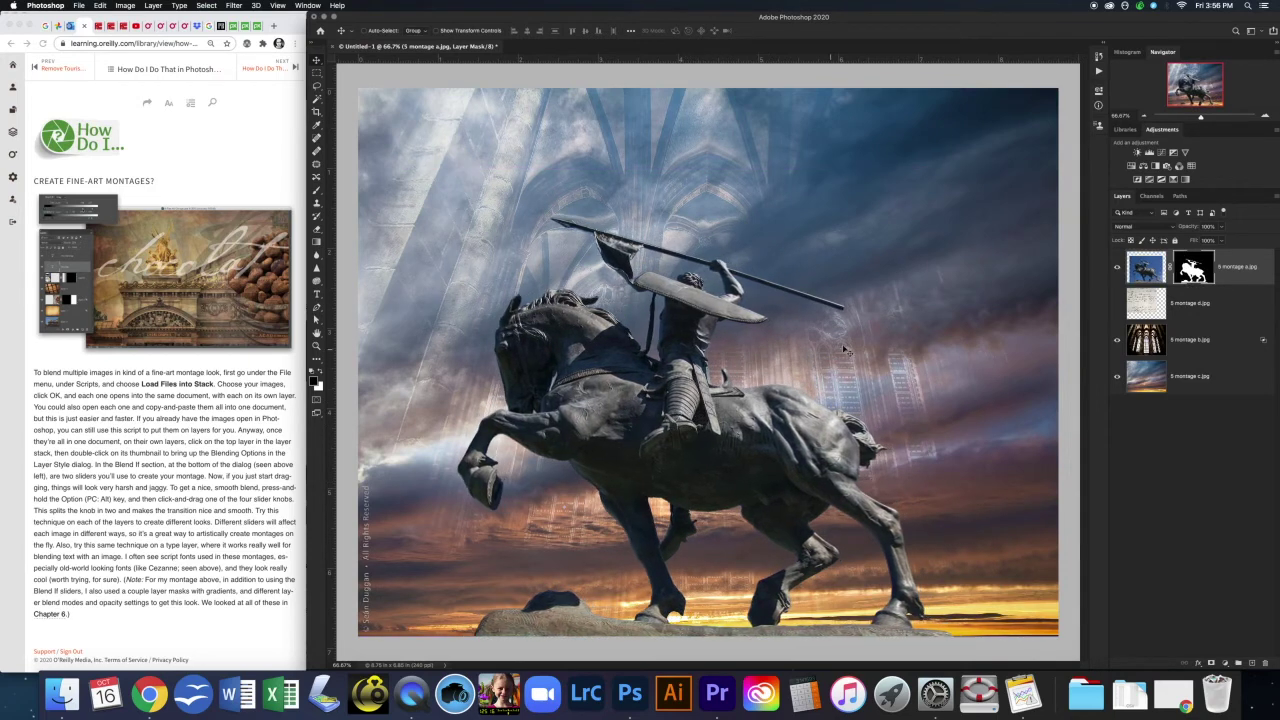
key("super+2")
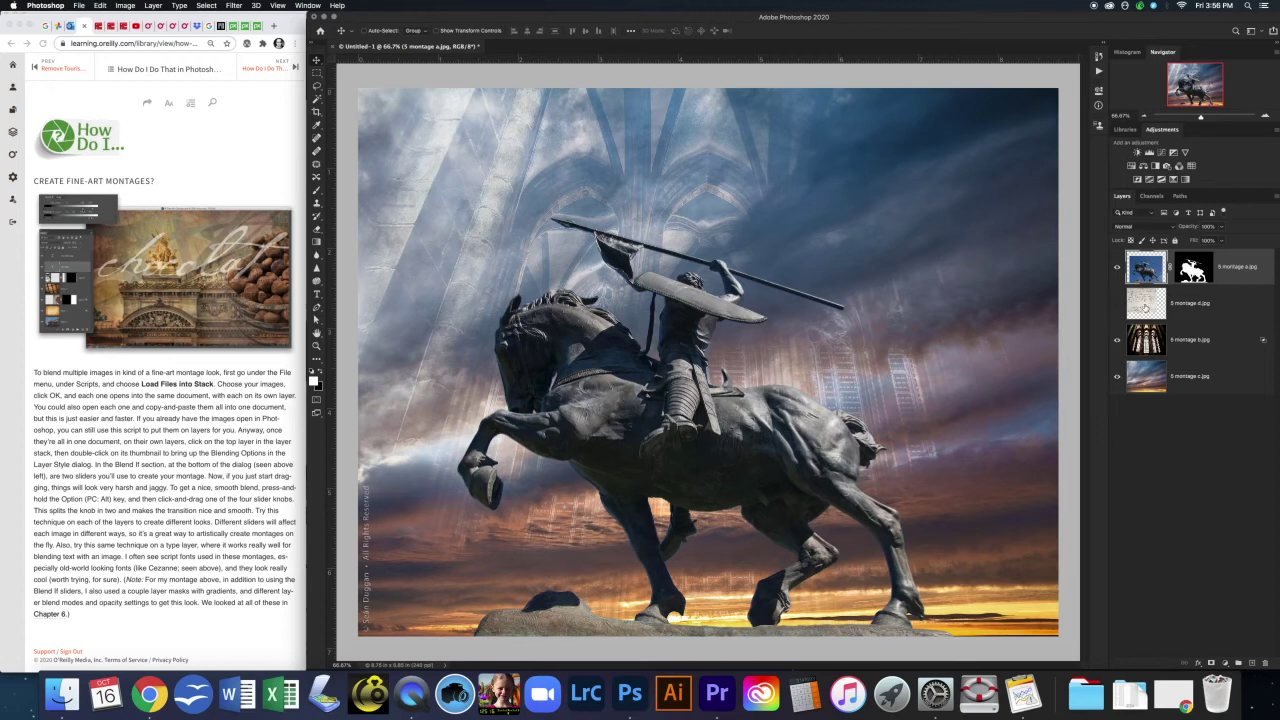
Step: Fade out the statue layer's dark tones by raising the black This Layer slider in its Blend If options
left_click_drag(1222, 243, 1260, 243)
double_click(1201, 317)
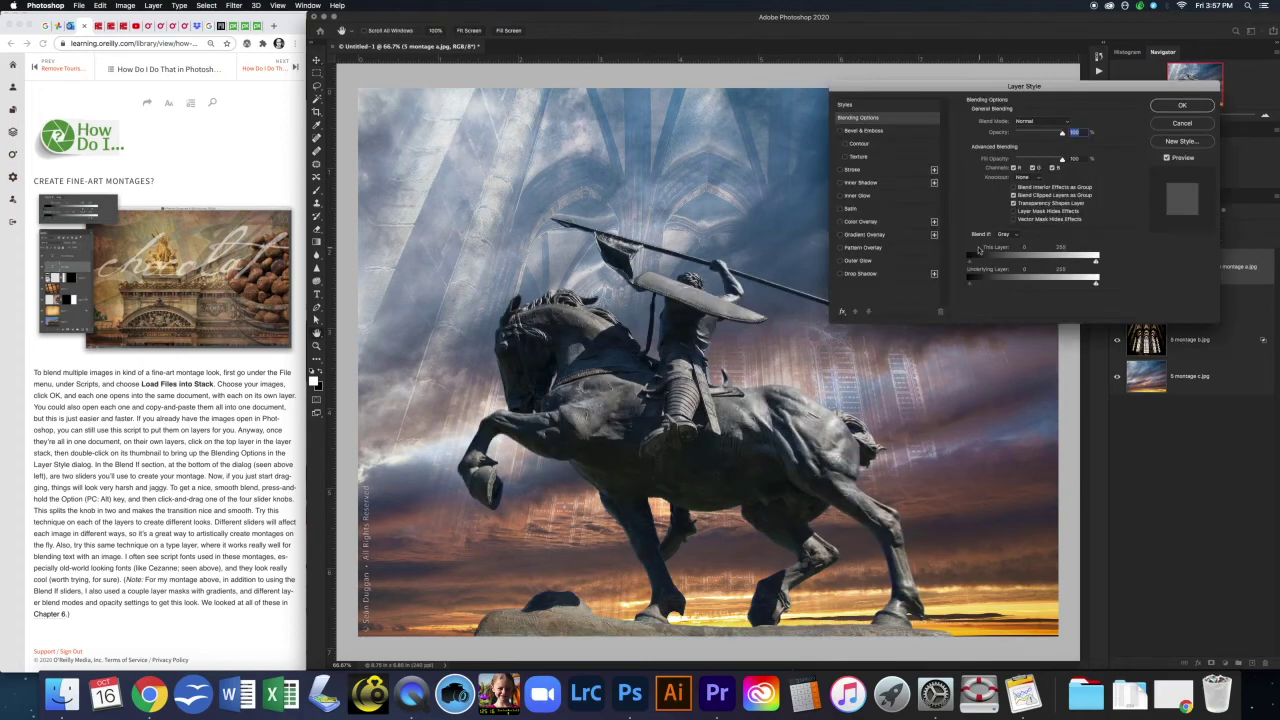
left_click_drag(971, 264, 998, 265)
left_click(1180, 107)
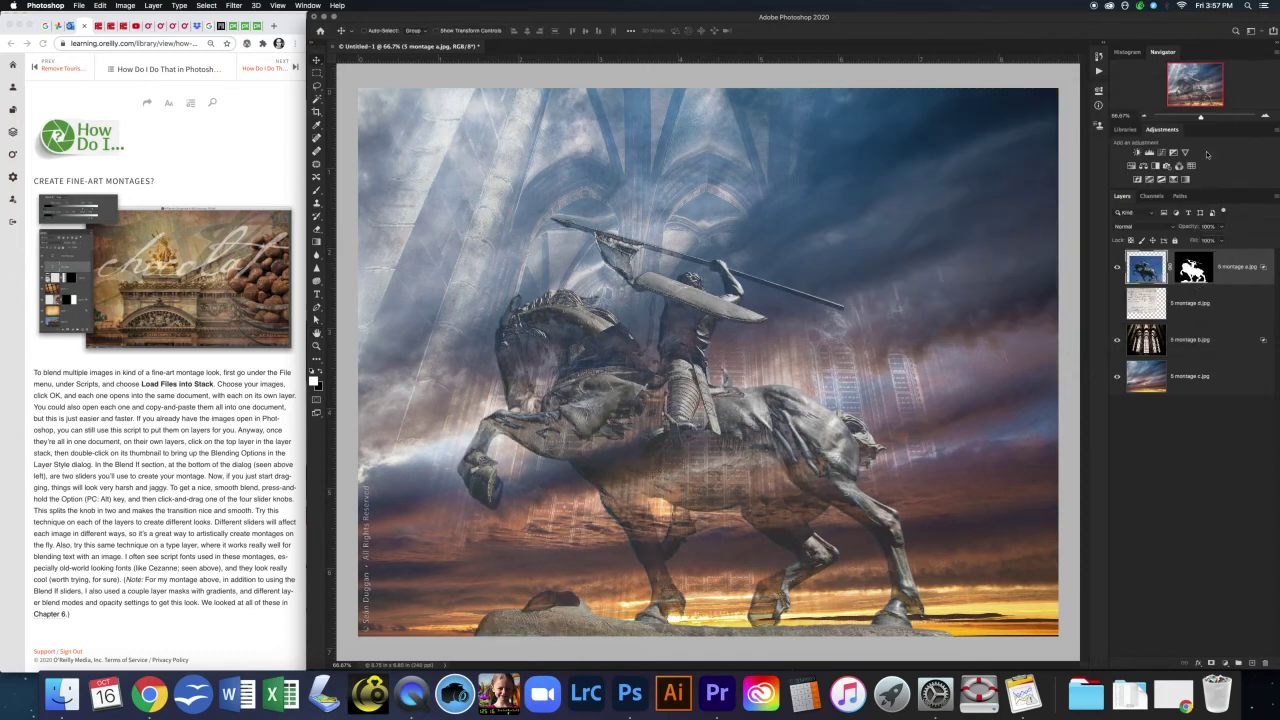
Step: Place the statue layer between the church window and sky layers and set its blend mode to Linear Dodge (Add)
left_click_drag(1146, 268, 1168, 376)
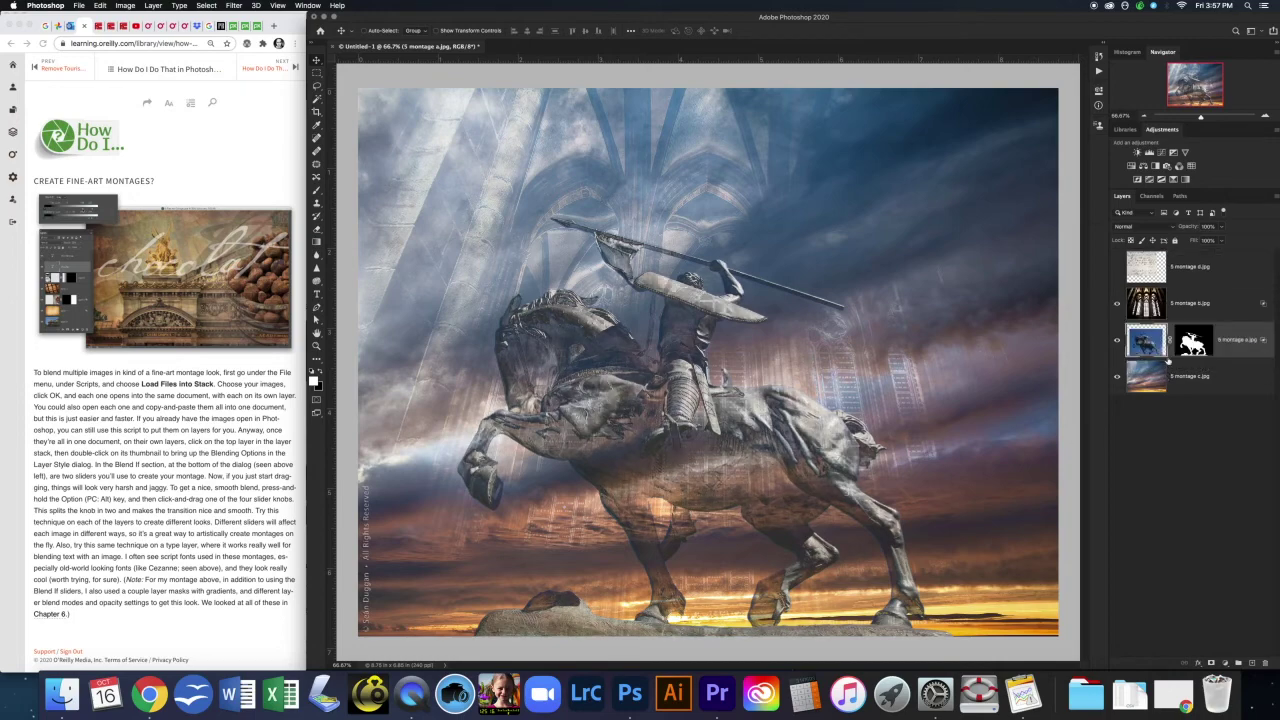
left_click(1170, 228)
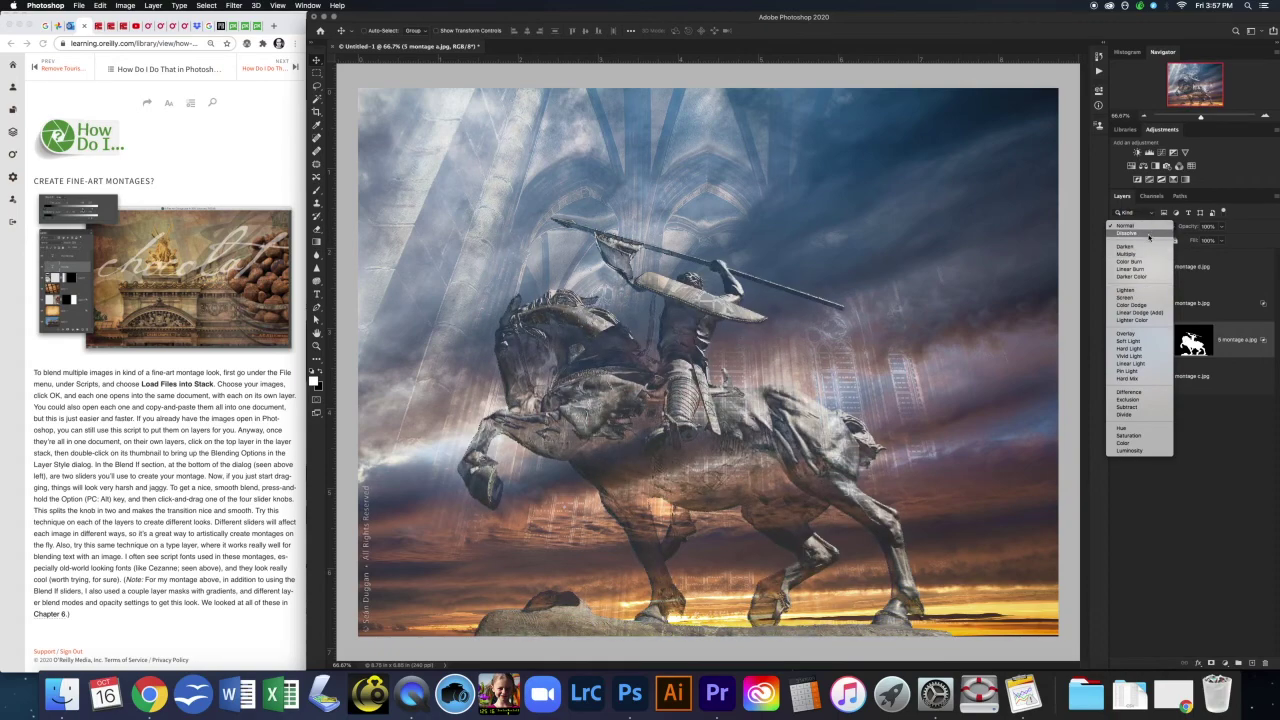
left_click(1155, 314)
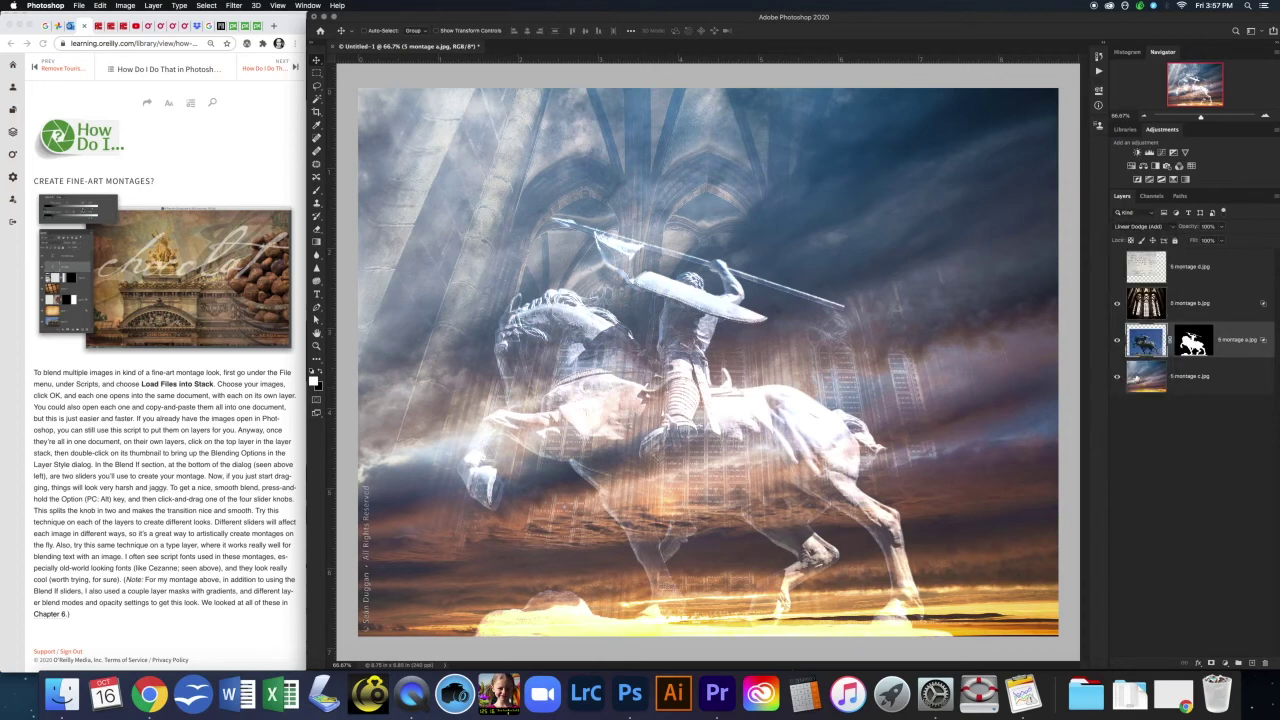
Step: Show the handwritten 5 montage d.jpg layer and scale it up to about 132% so it covers the whole canvas
left_click(1148, 303)
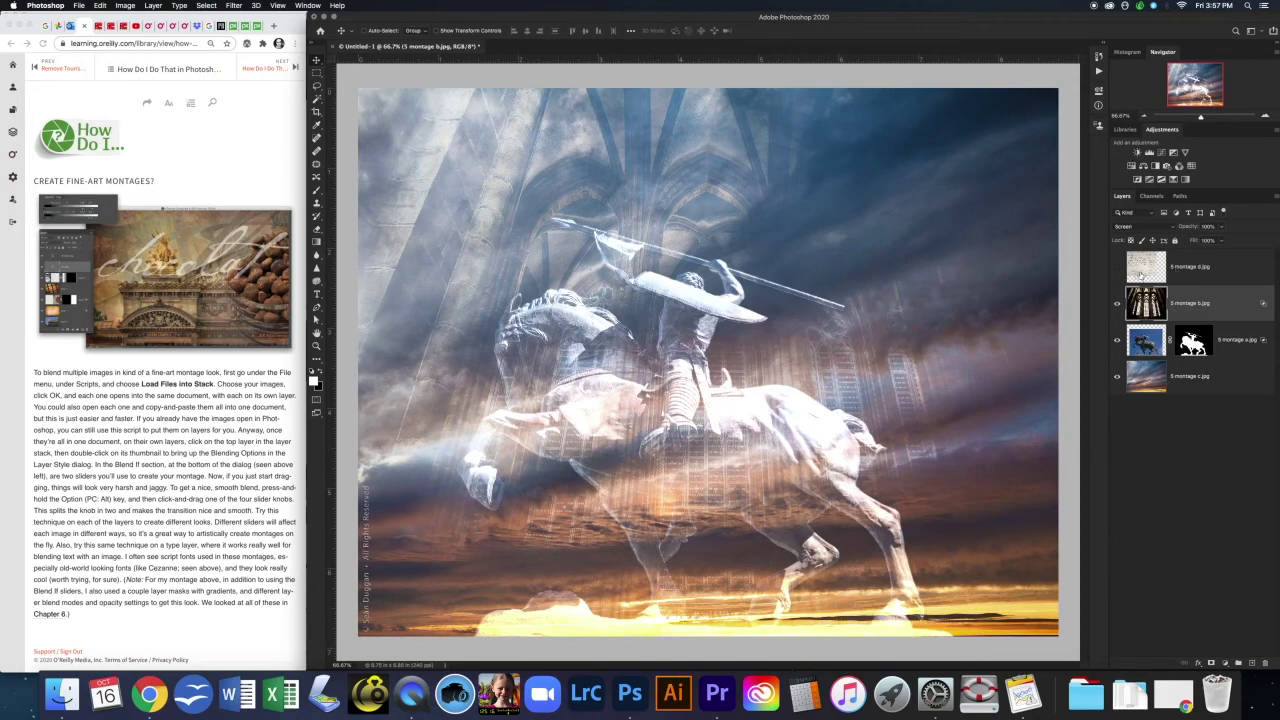
left_click(1117, 268)
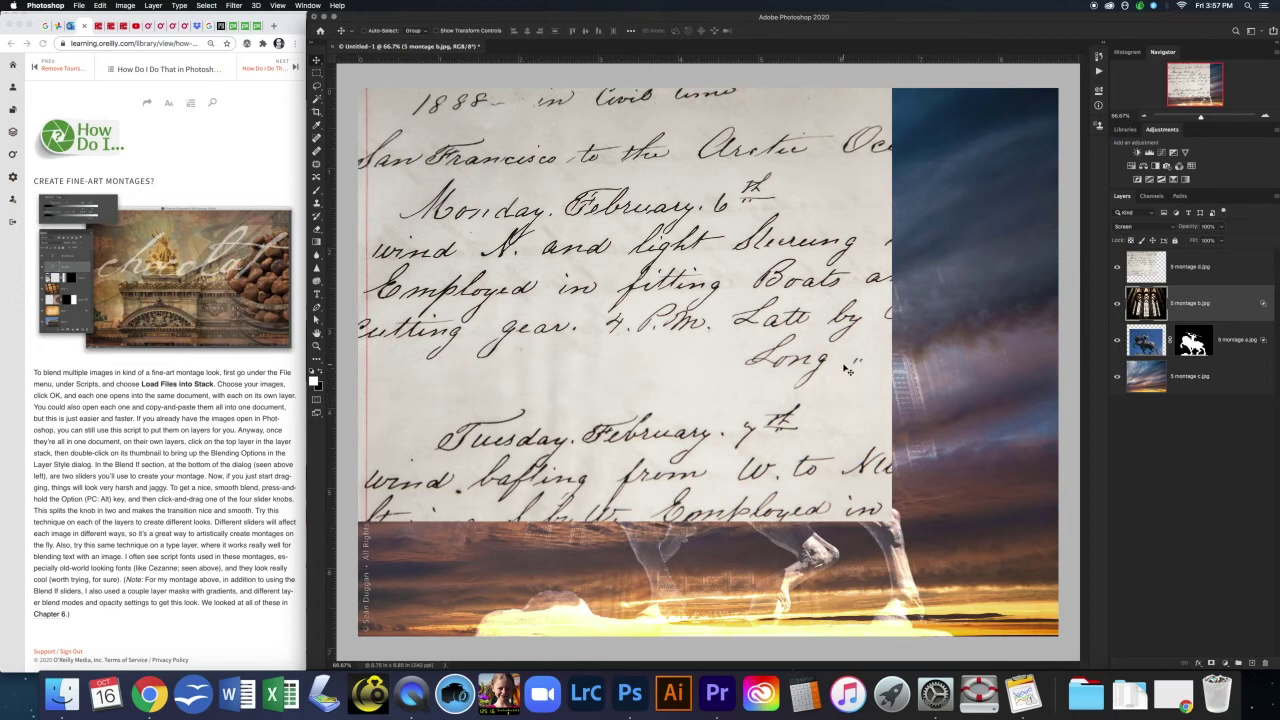
key("super+t")
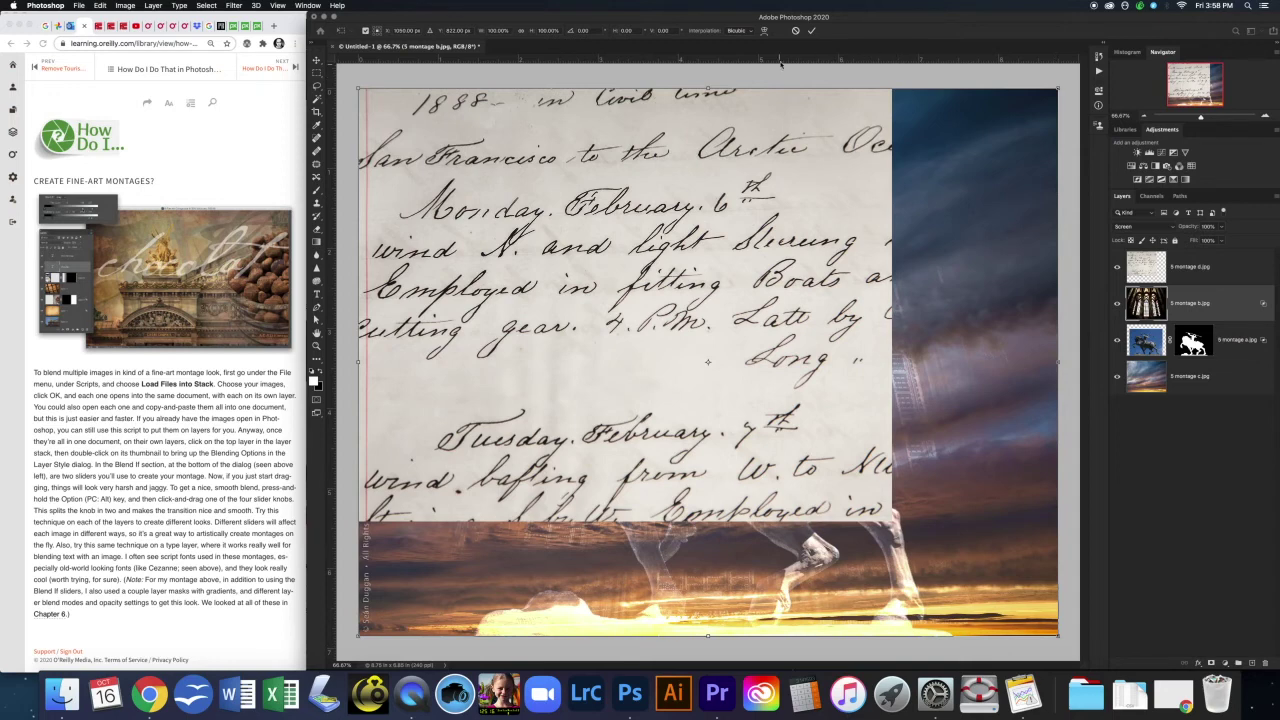
left_click(795, 32)
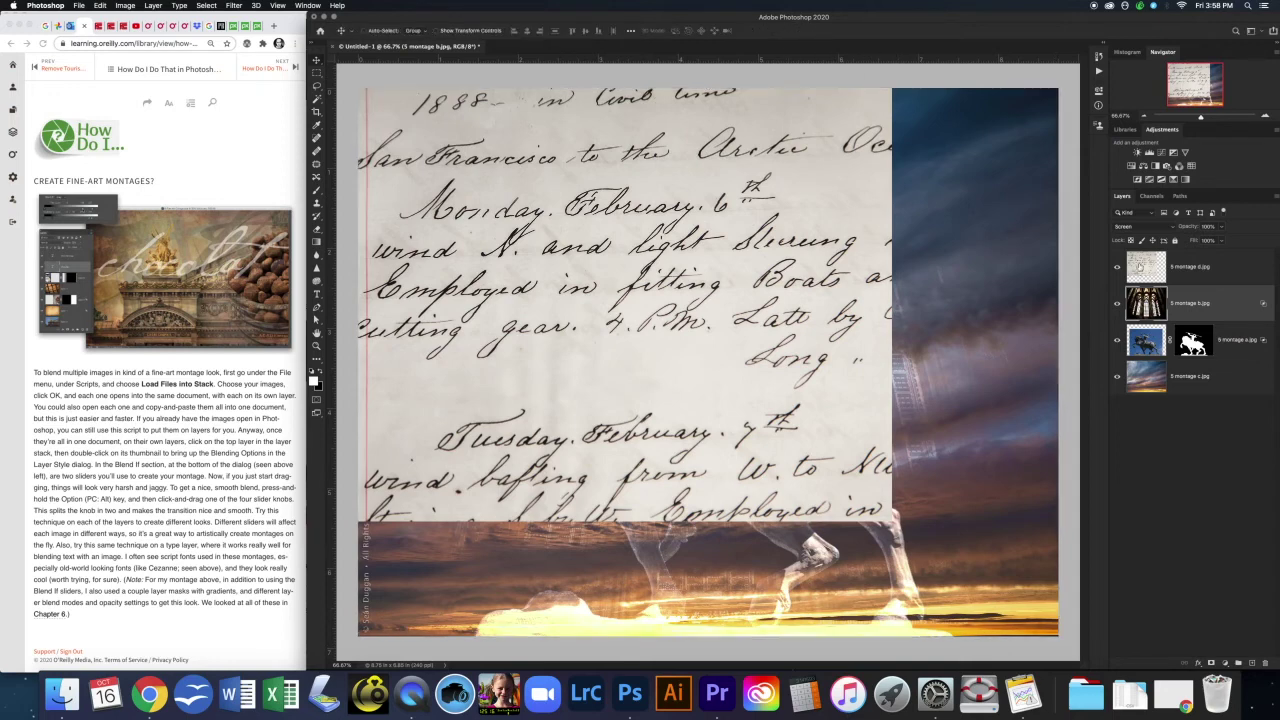
left_click(1150, 271)
key("super+t")
left_click_drag(890, 520, 1071, 630)
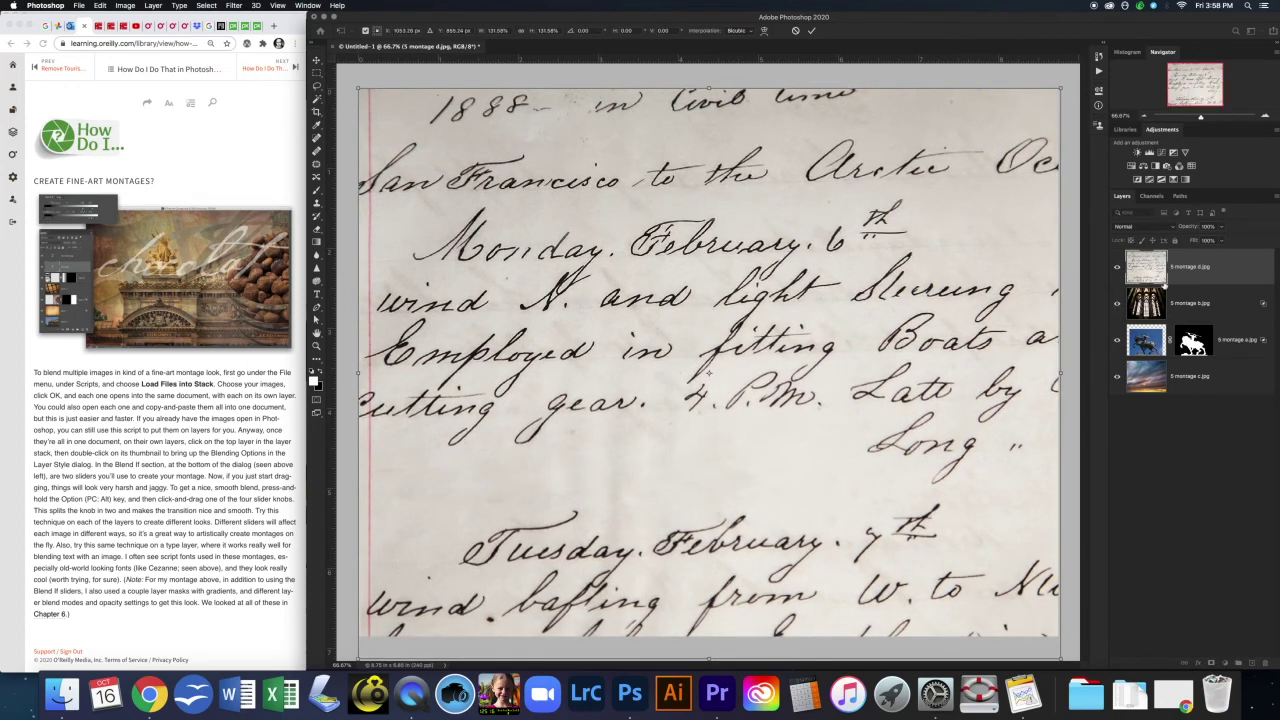
key("Return")
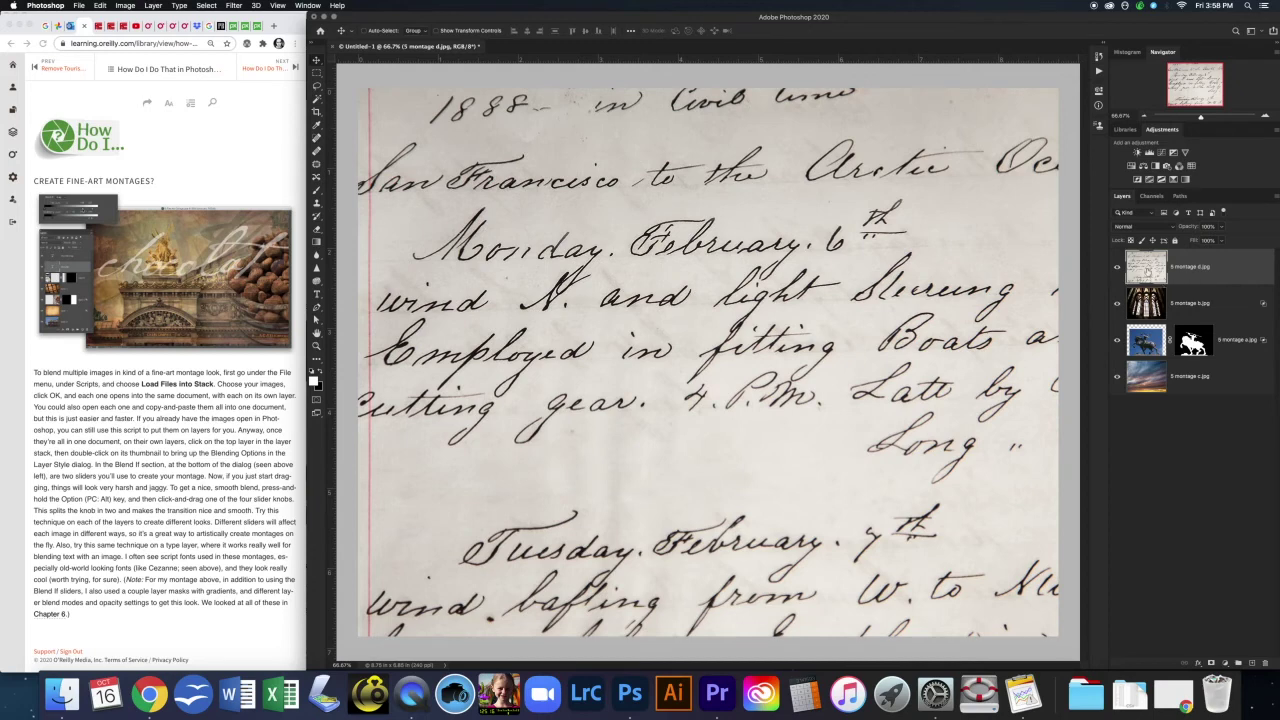
Step: Fade out the handwriting layer's light paper tones by lowering and splitting the white This Layer slider in its Blend If options
double_click(1149, 272)
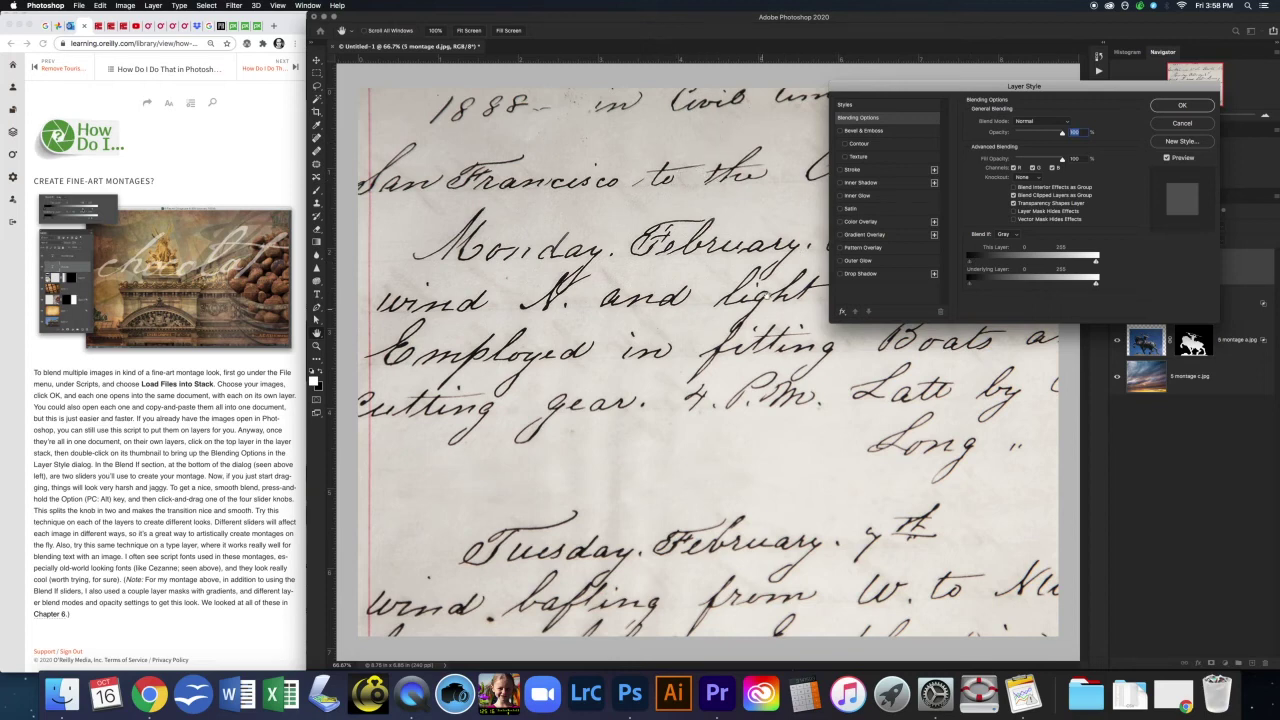
left_click_drag(1097, 265, 1023, 265)
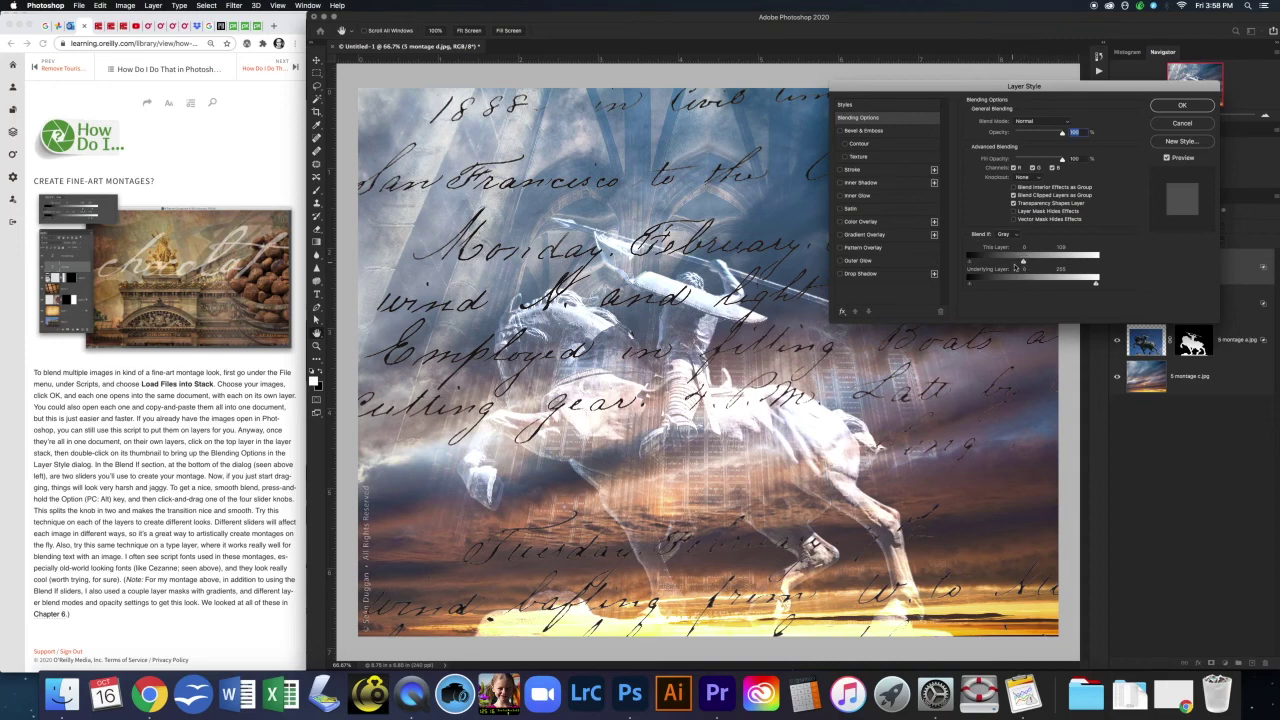
key("alt")
mouse_move(1023, 262)
left_mouse_down()
mouse_move(1043, 263)
mouse_move(1006, 263)
left_mouse_up()
left_click_drag(1074, 86, 1134, 116)
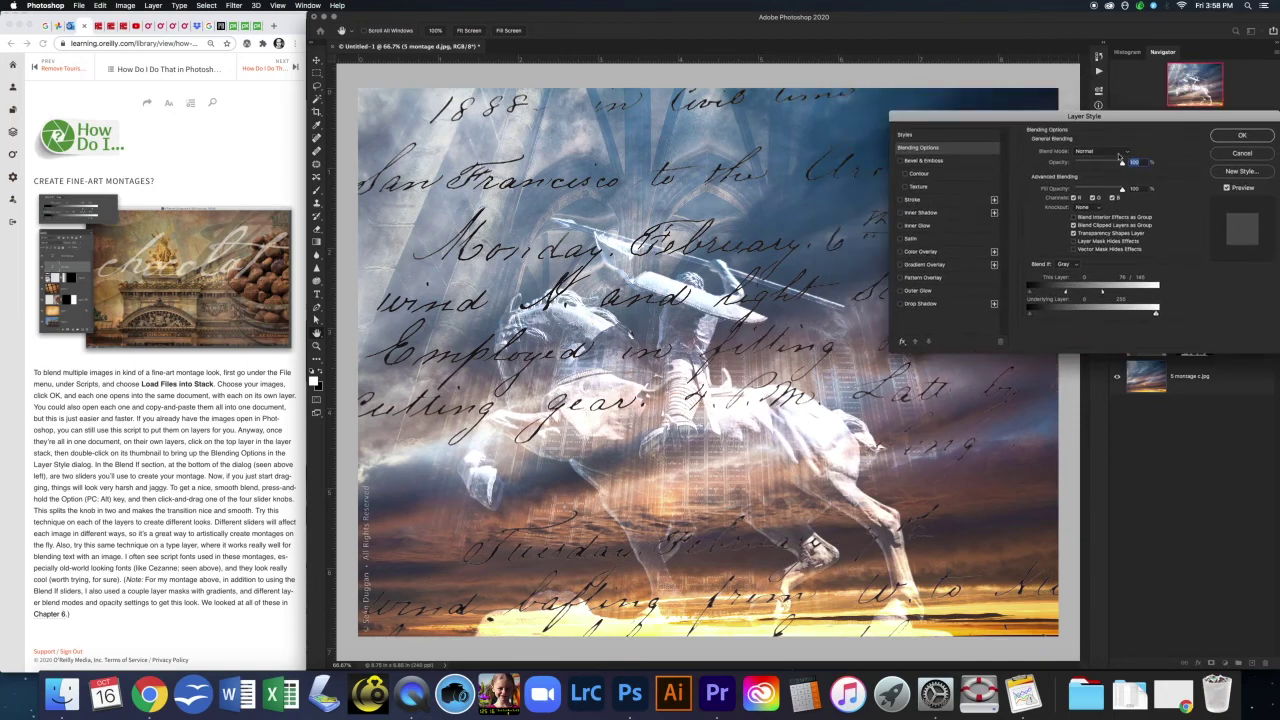
Step: Set the handwriting layer's blend mode to Color Dodge and apply its blending options
left_click(1113, 151)
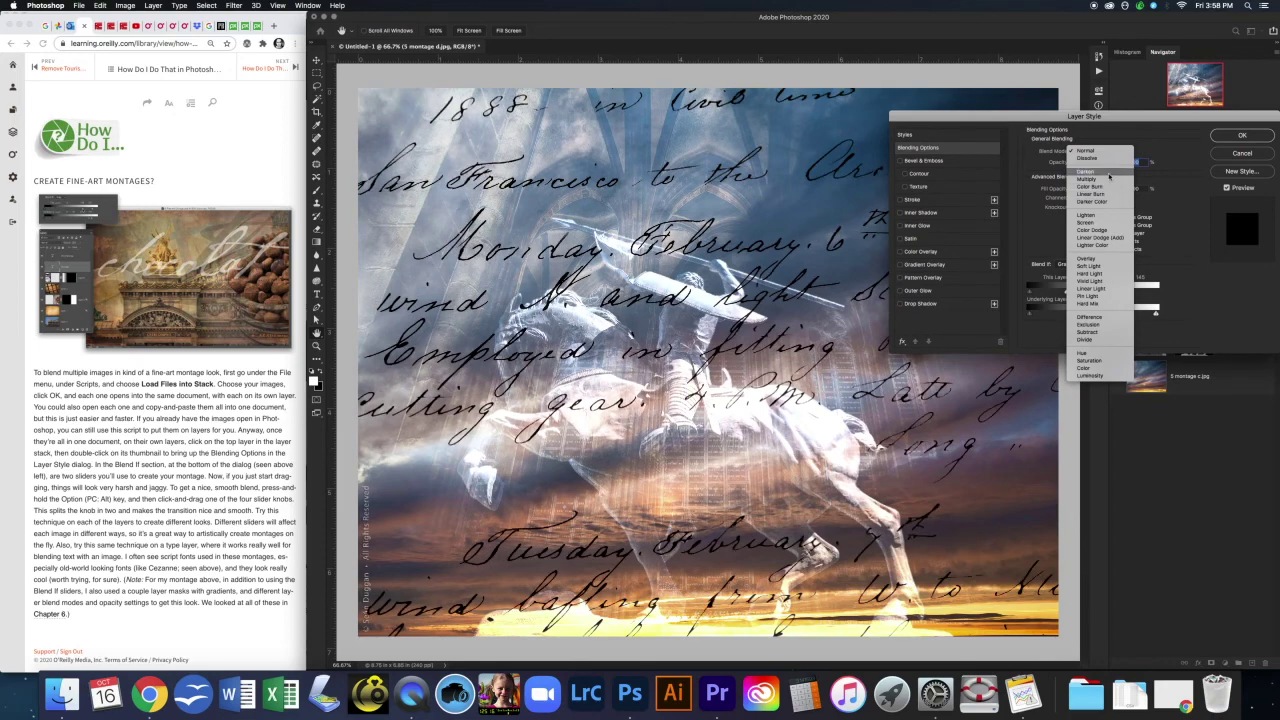
left_click(1108, 231)
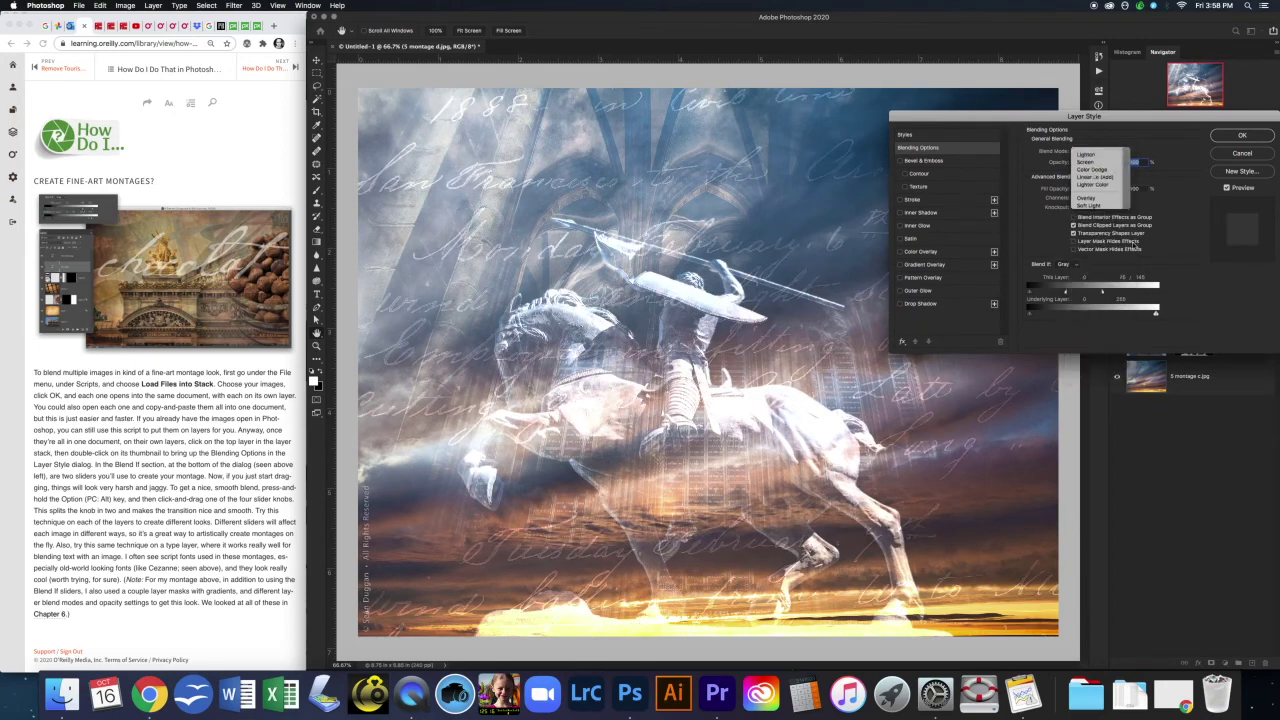
left_click(1244, 136)
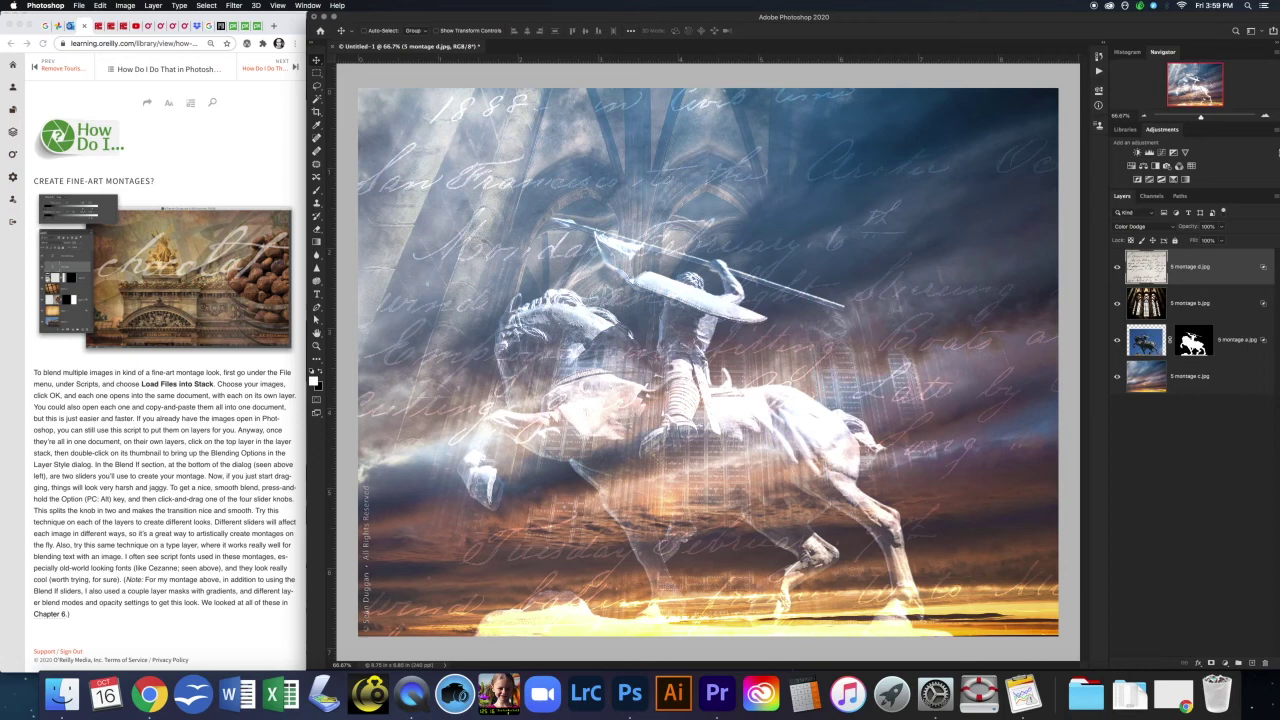
Step: Move the sky layer to the top of the layer stack with Color Burn blending, select the statue layer and show the edit history
left_click_drag(1188, 378, 1228, 264)
left_click(1145, 229)
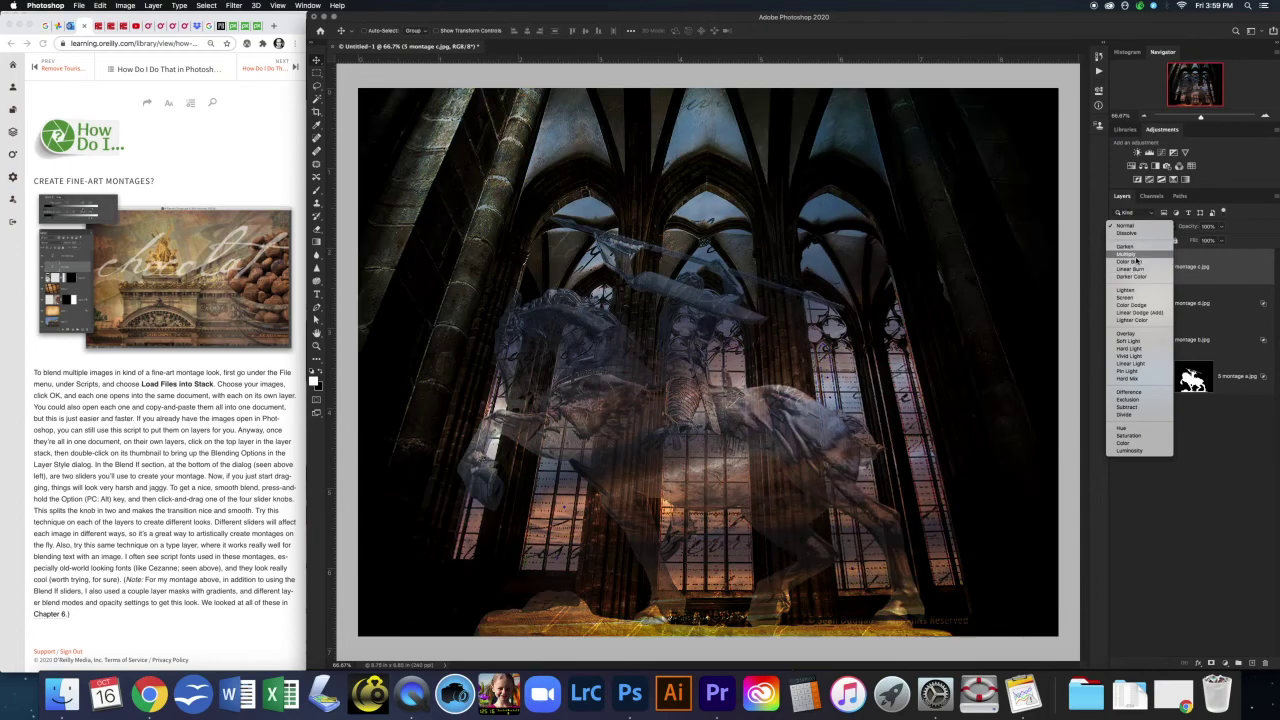
left_click(1129, 262)
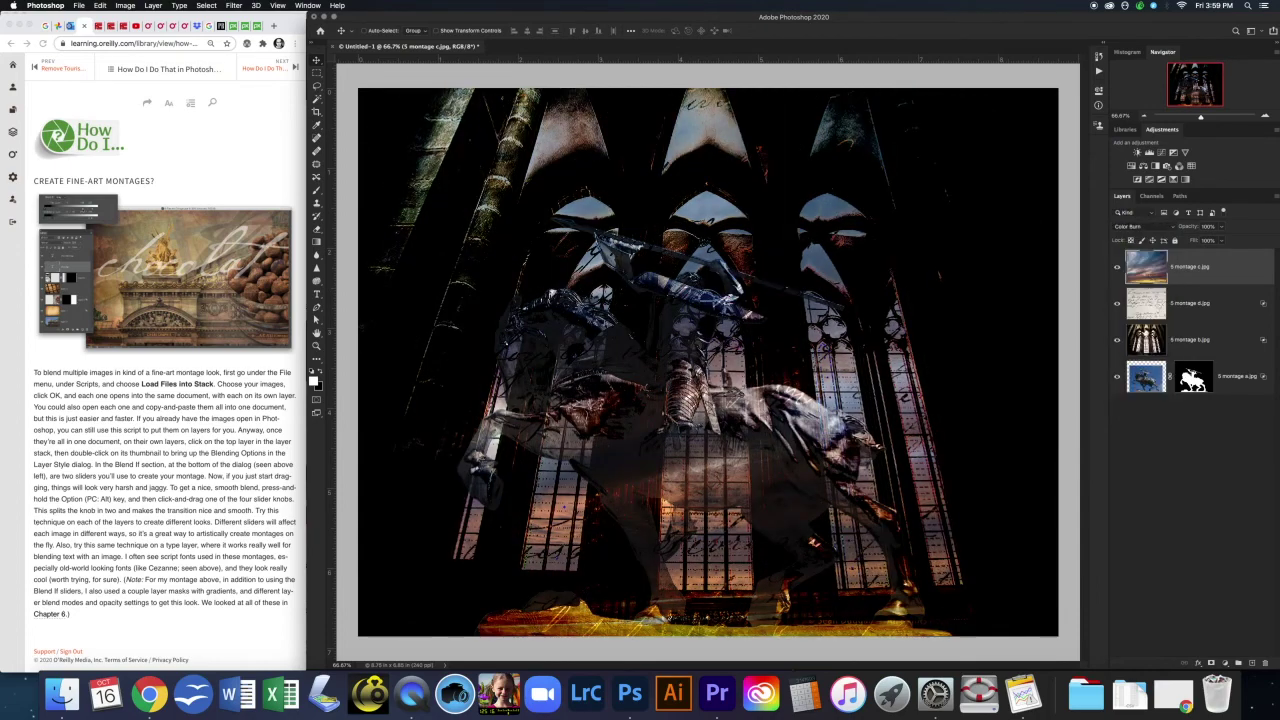
left_click(1138, 380)
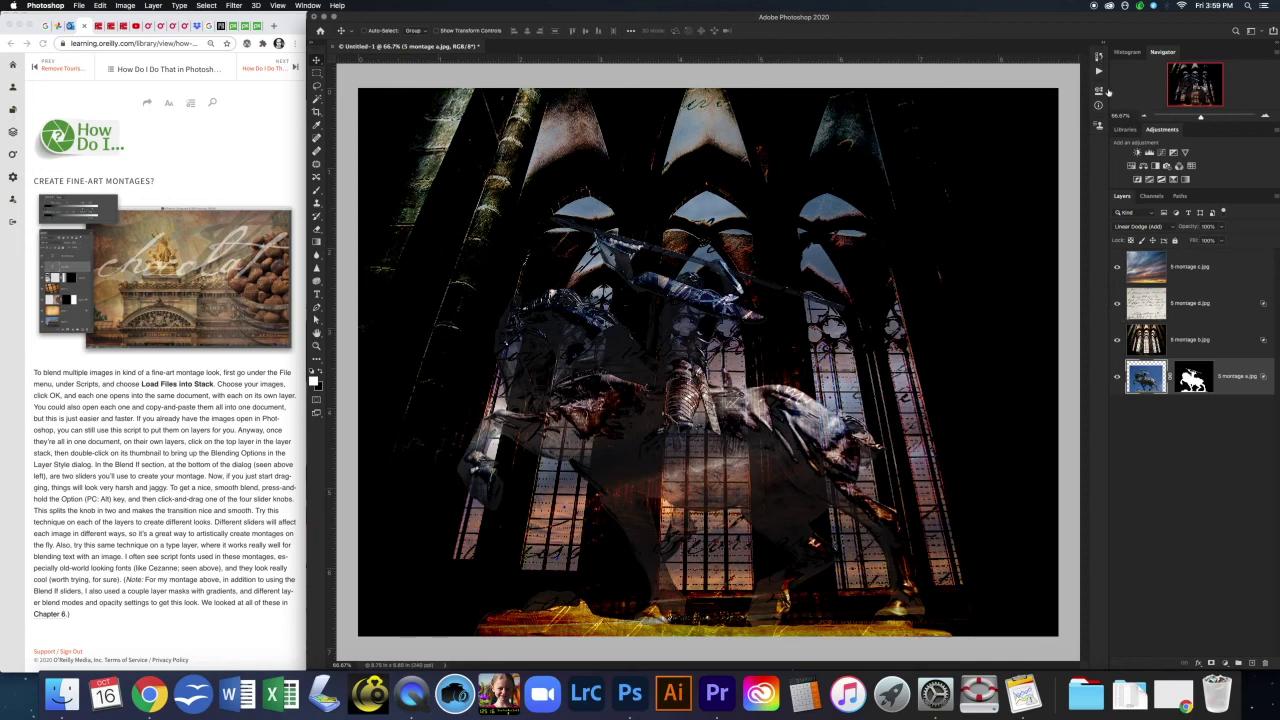
left_click(1100, 57)
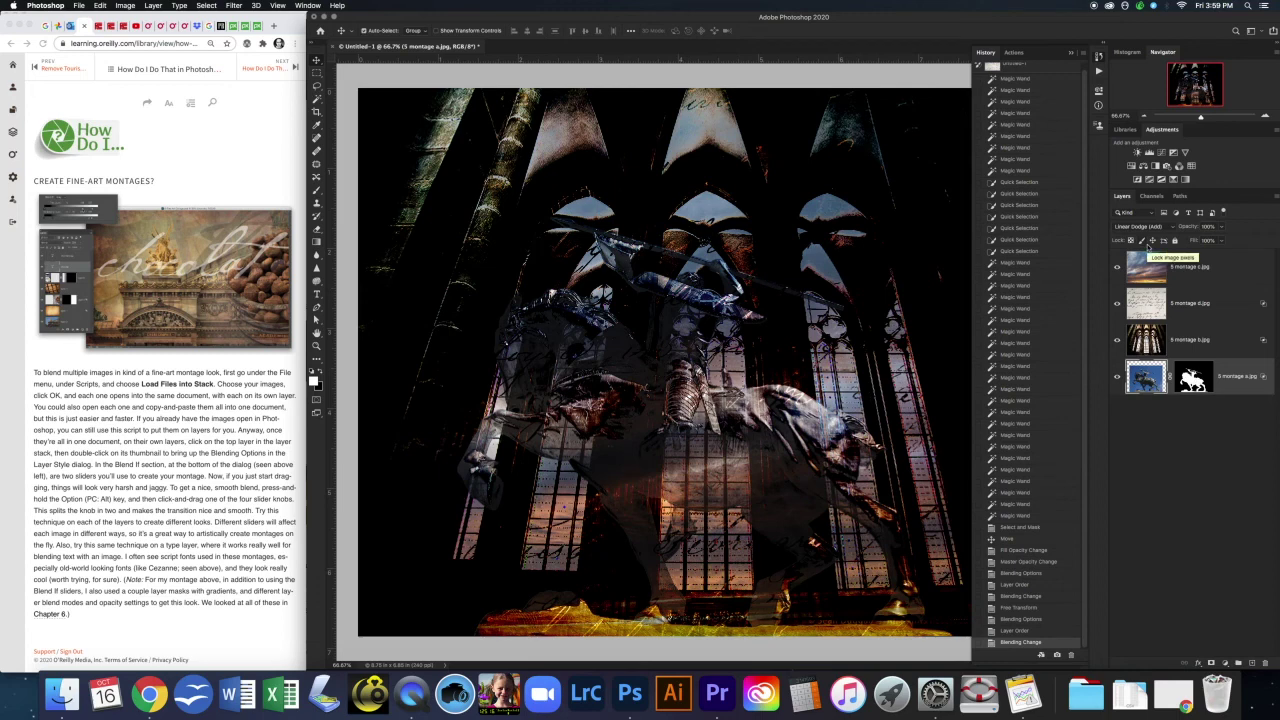
Step: Save the montage in Photoshop format, named with the owner's surname followed by _Montage_Working, keeping layers and maximum compatibility
left_click(78, 5)
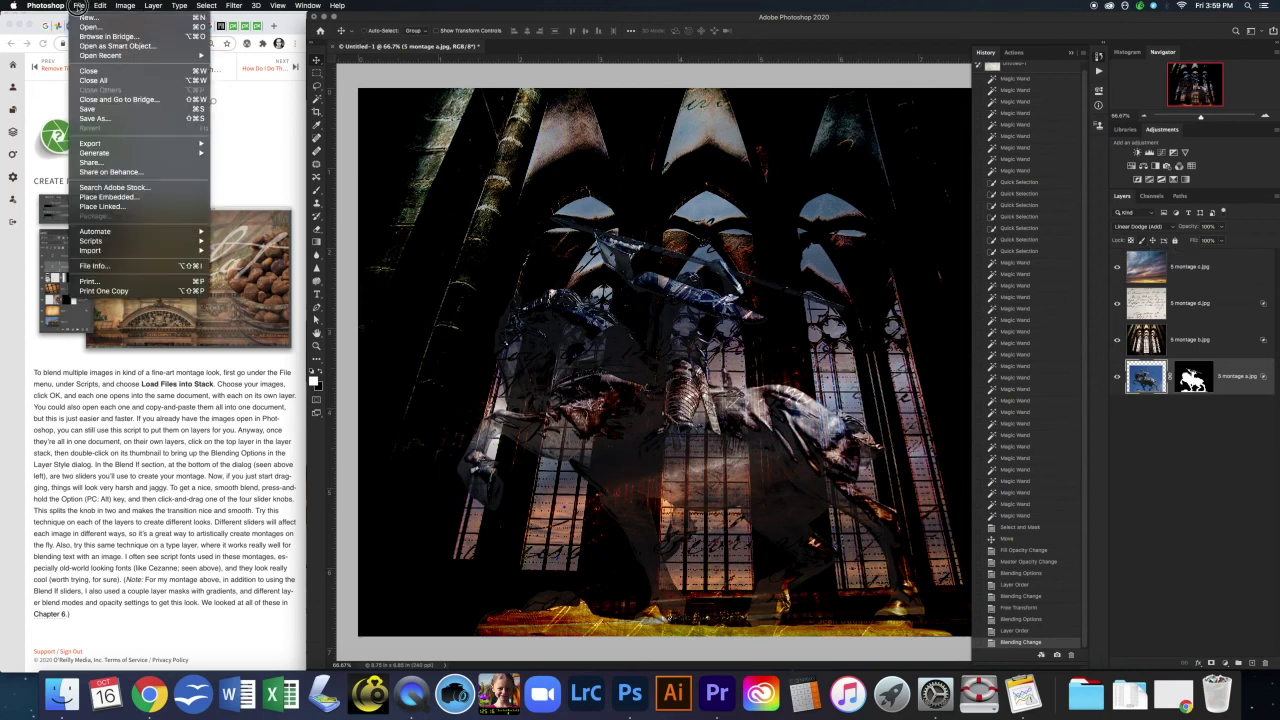
left_click(127, 120)
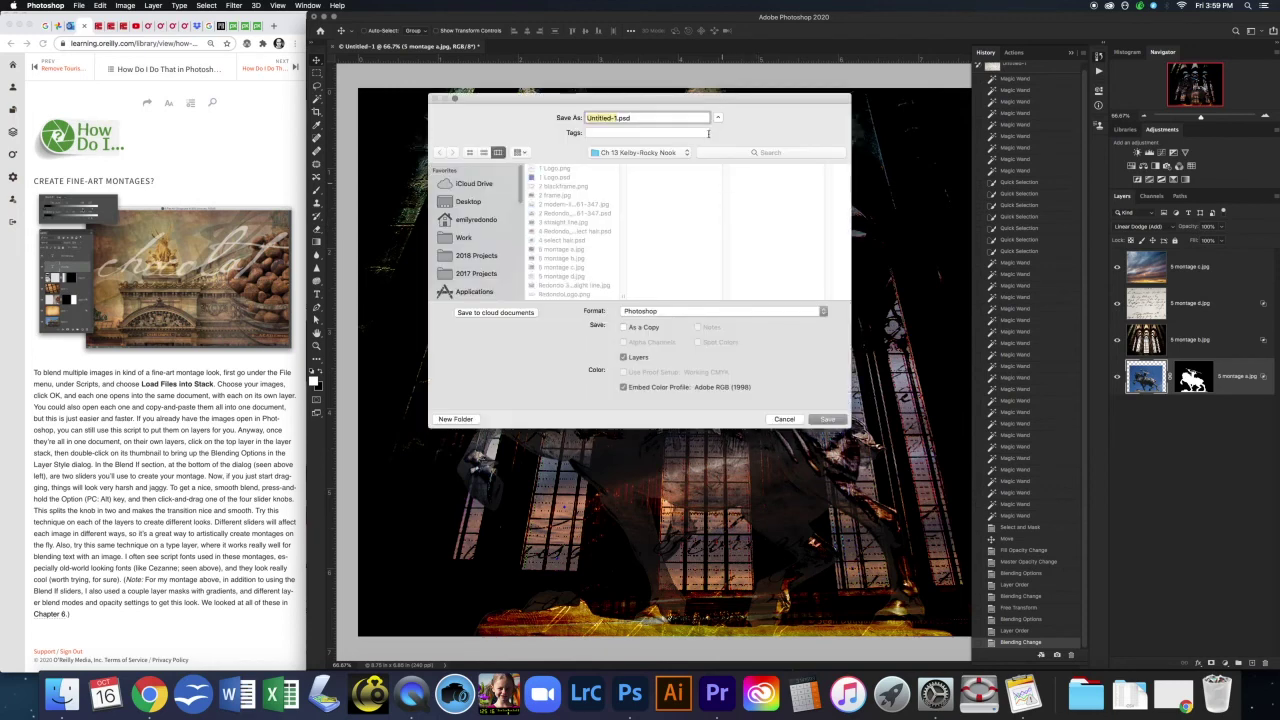
type("Redondo_Montage")
type("_Working")
left_click(827, 419)
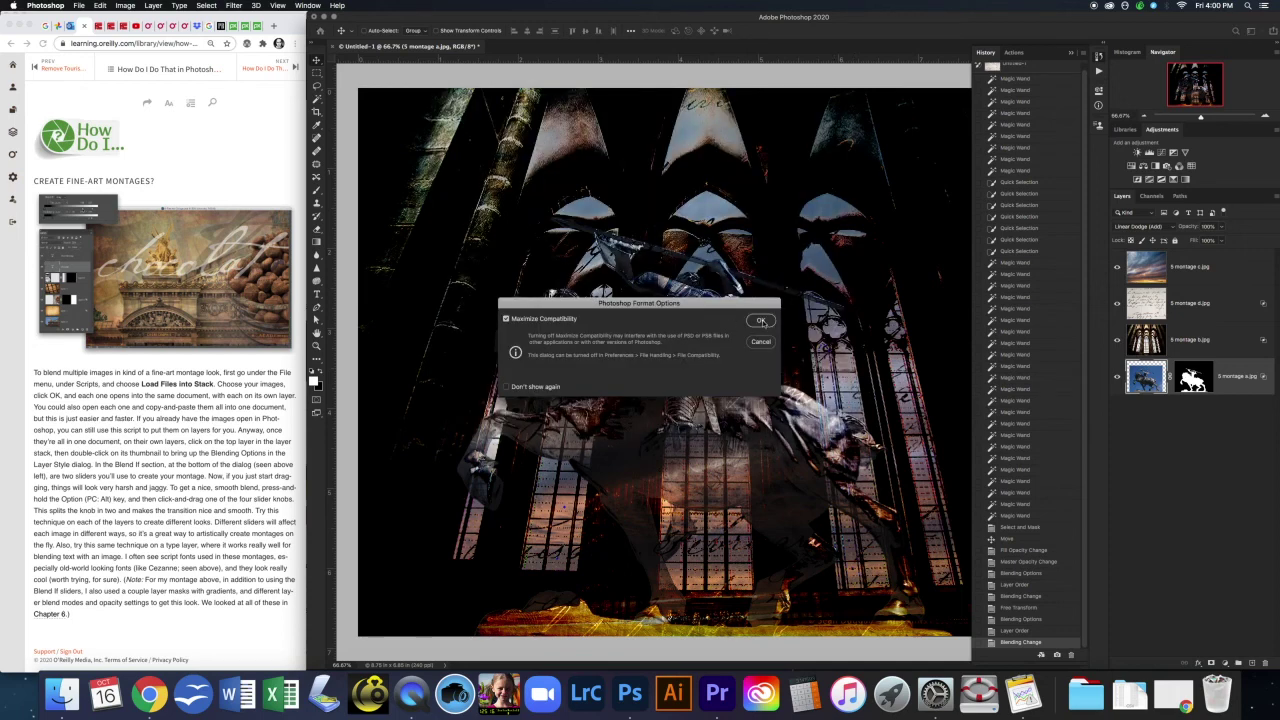
left_click(760, 320)
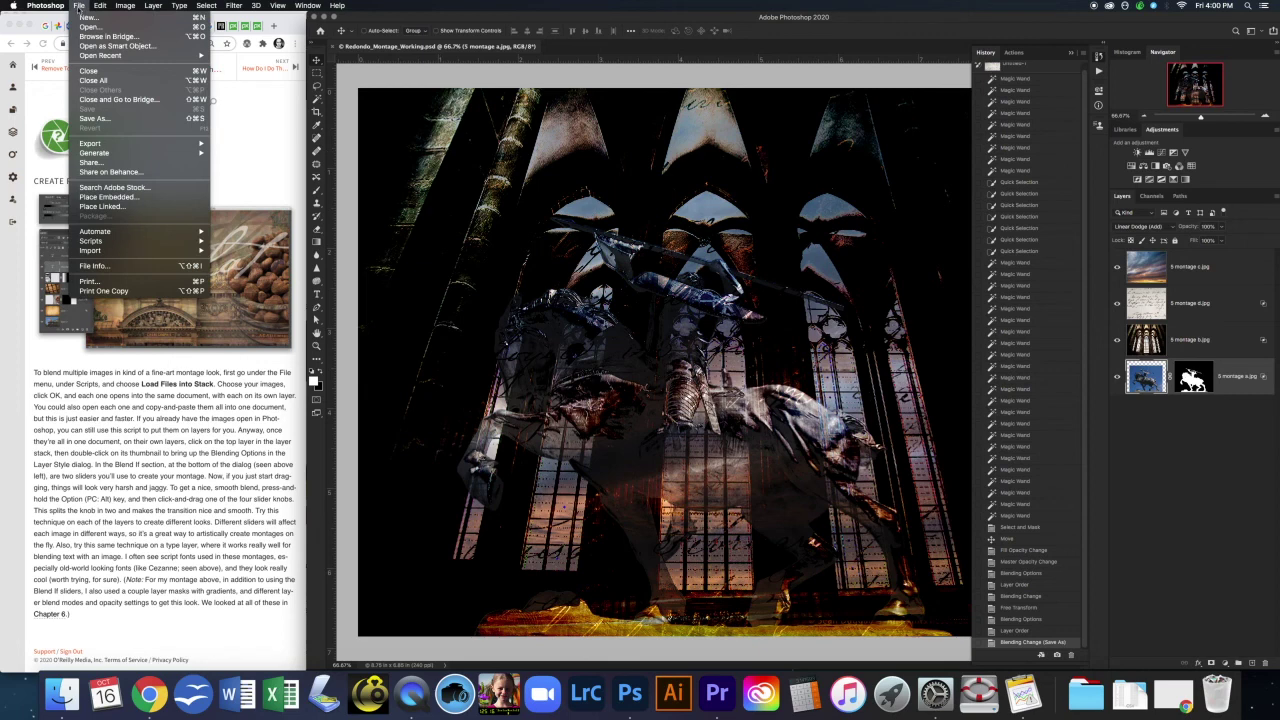
Step: Save a JPEG copy of the montage under the same file name at the highest quality, and close the document
left_click(114, 121)
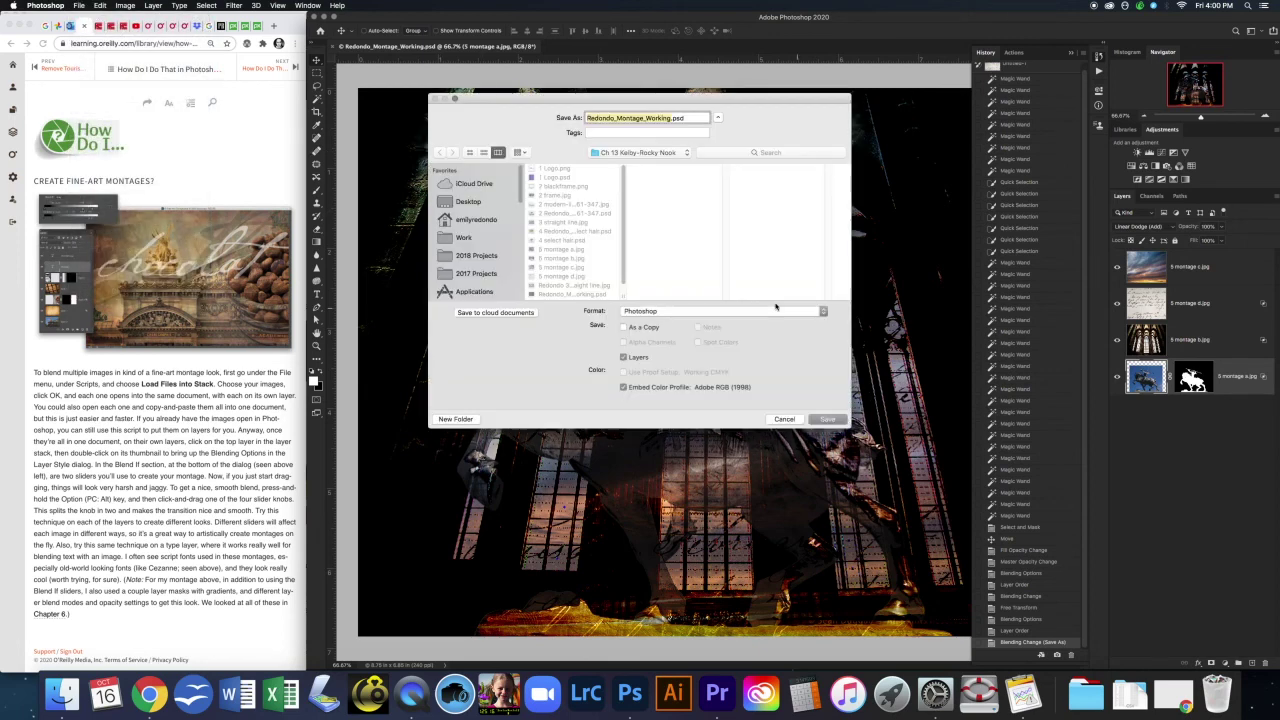
left_click(676, 312)
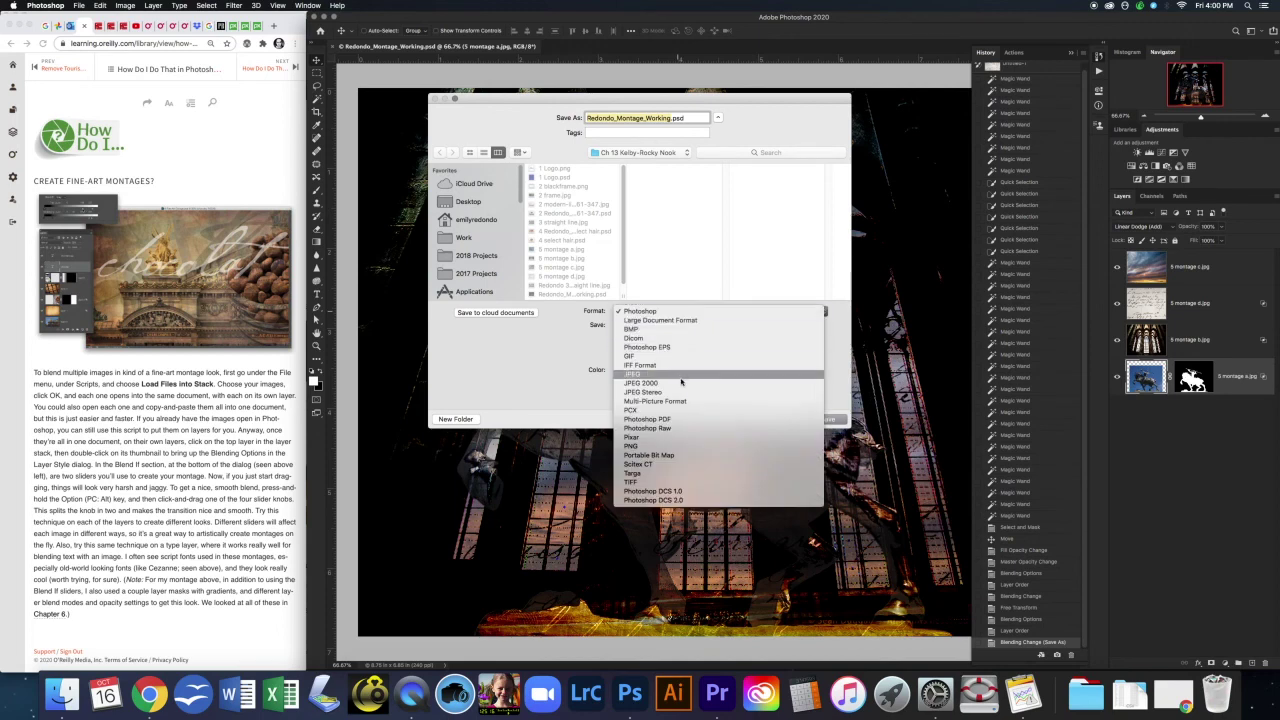
left_click(681, 377)
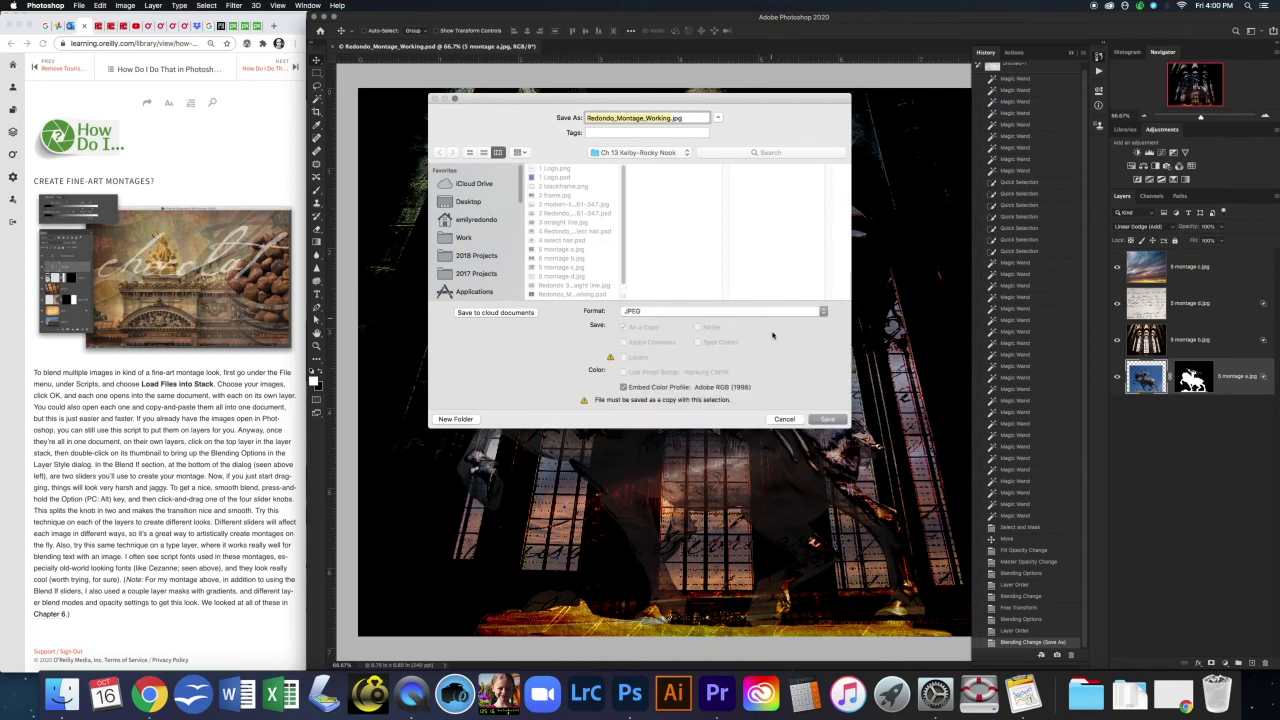
left_click(826, 419)
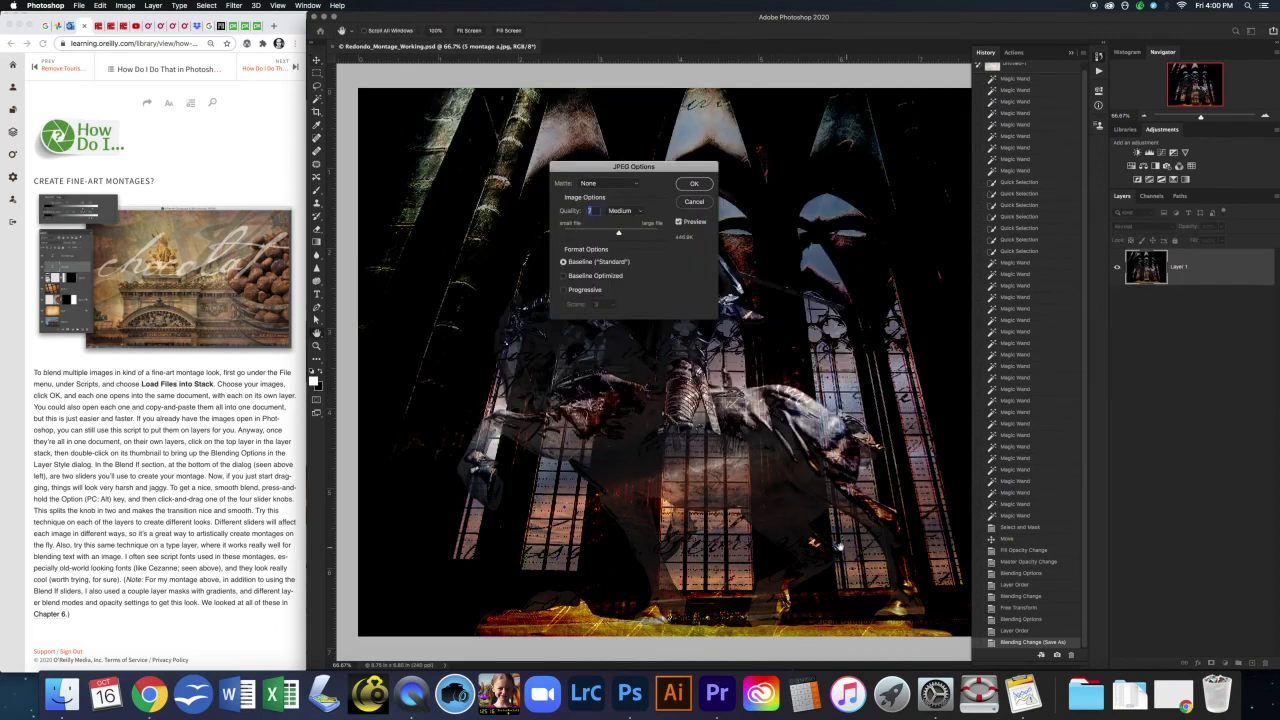
left_click_drag(618, 233, 671, 234)
left_click_drag(659, 236, 672, 236)
left_click(697, 186)
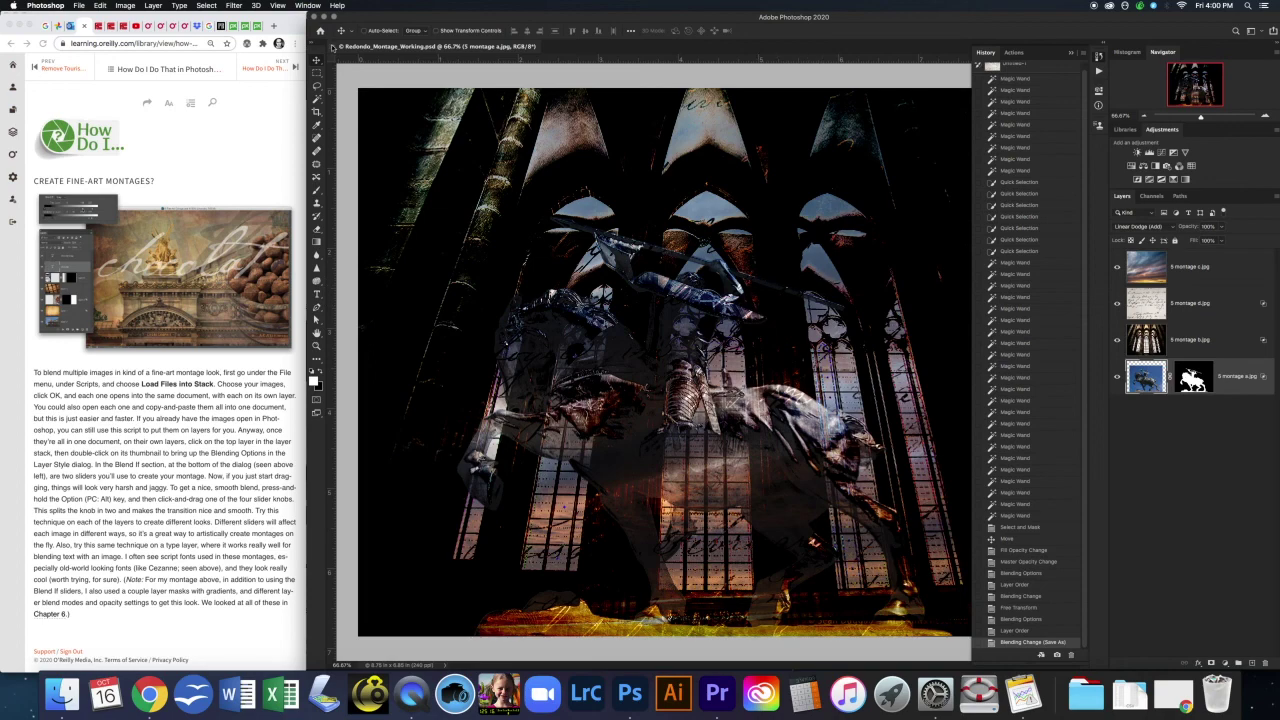
left_click(333, 47)
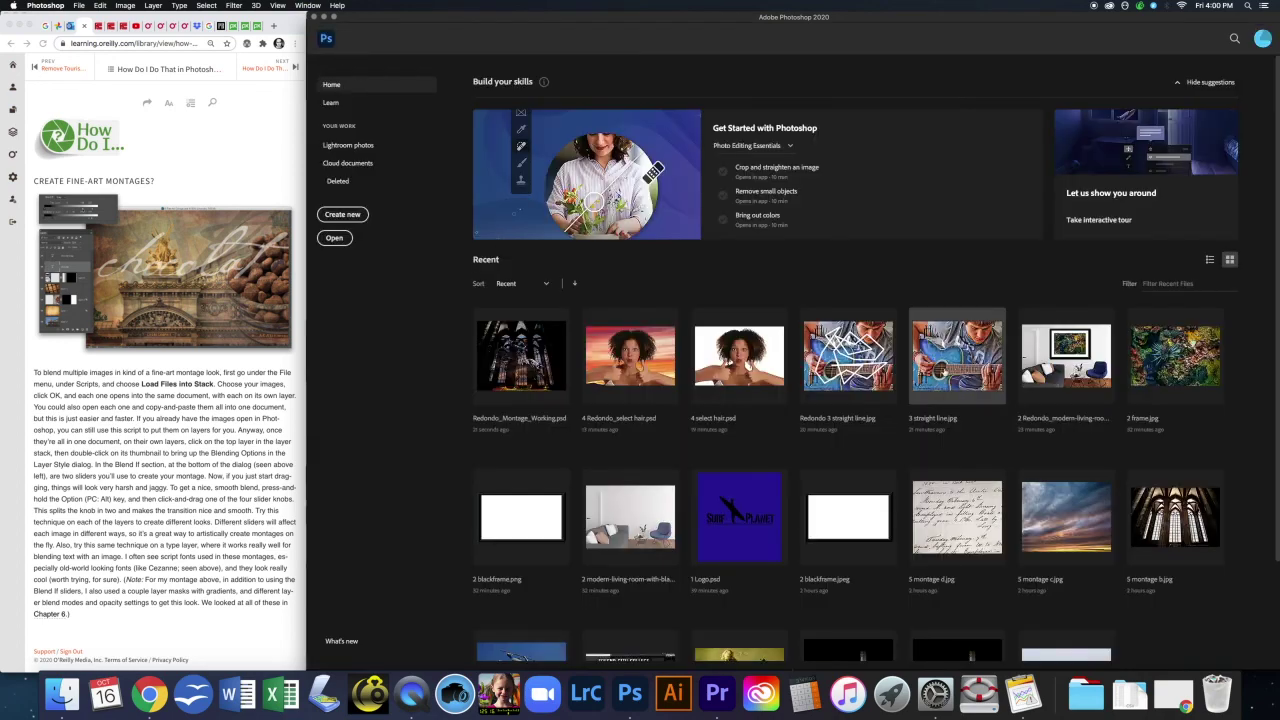